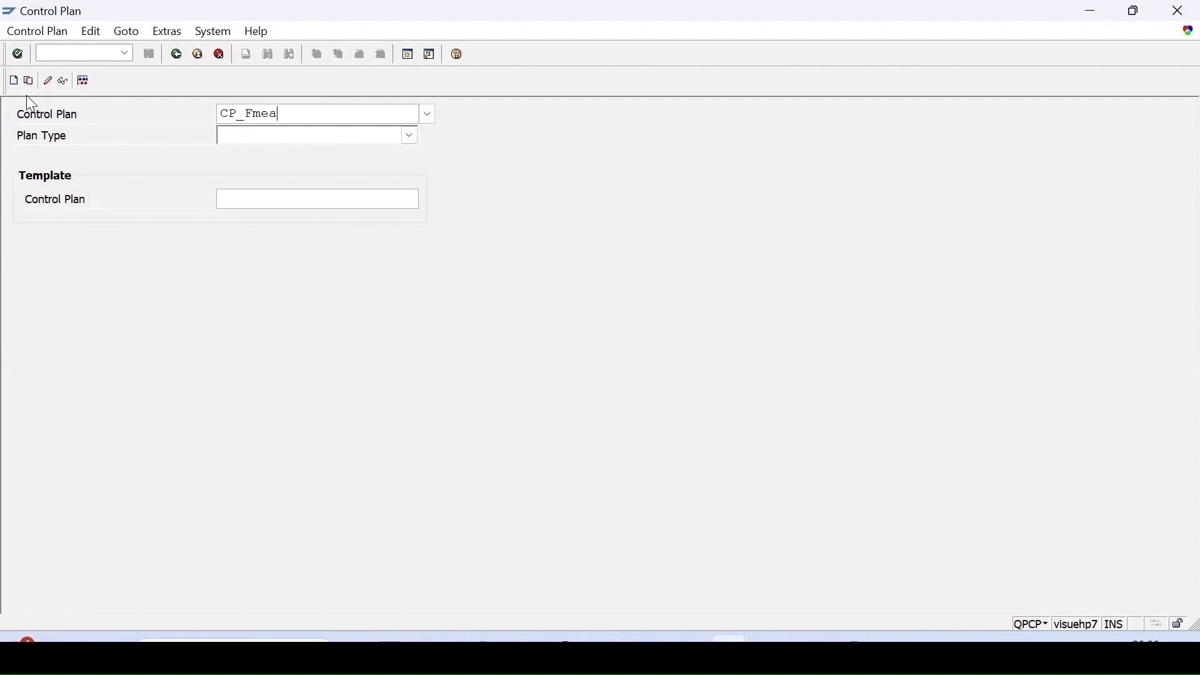
- Open control plan CP_FMEA and review its FMEA assignment and structure
key("Return")
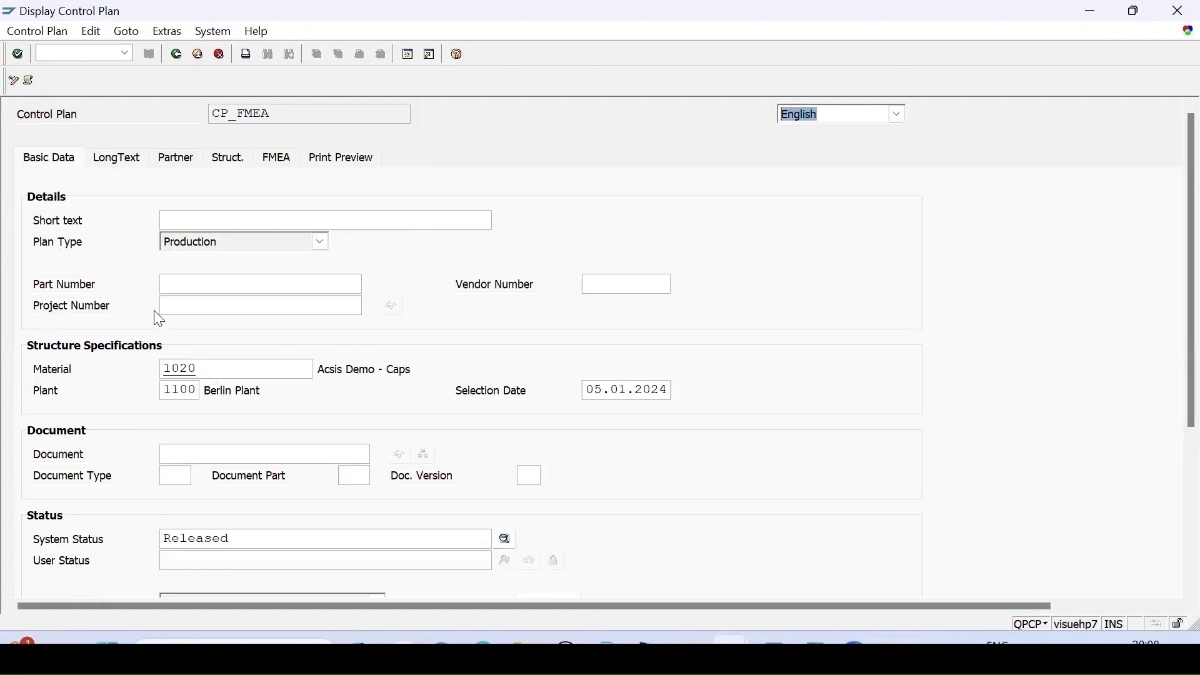
left_click(275, 159)
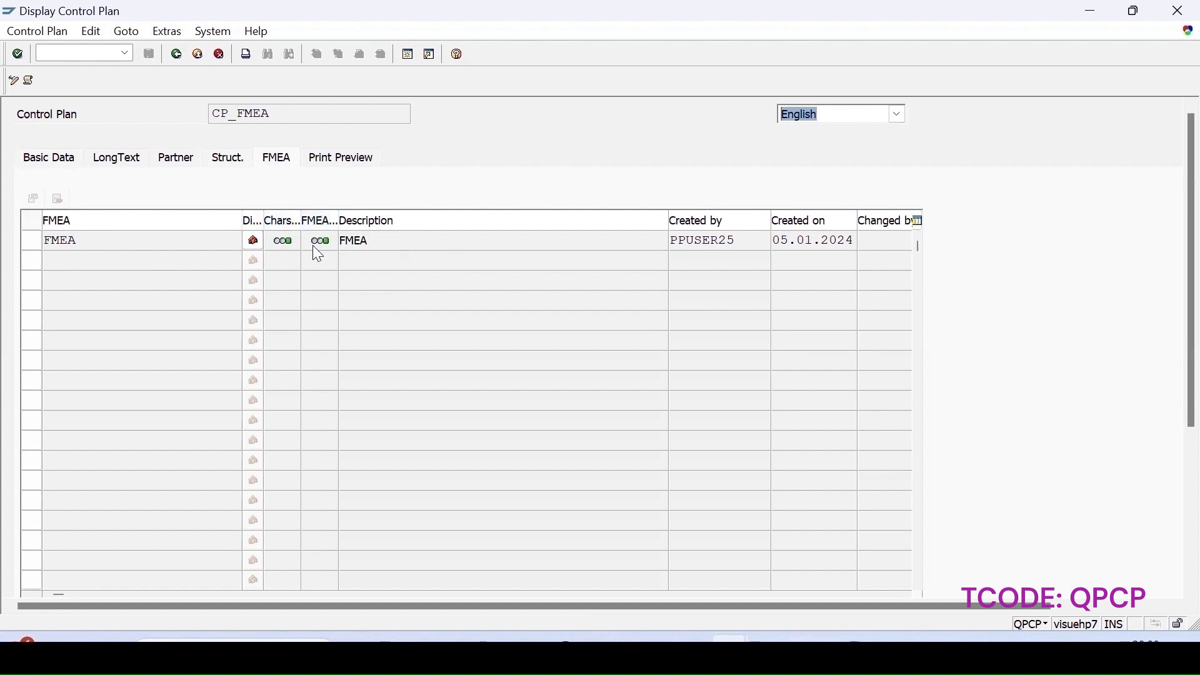
mouse_move(316, 250)
left_click(228, 161)
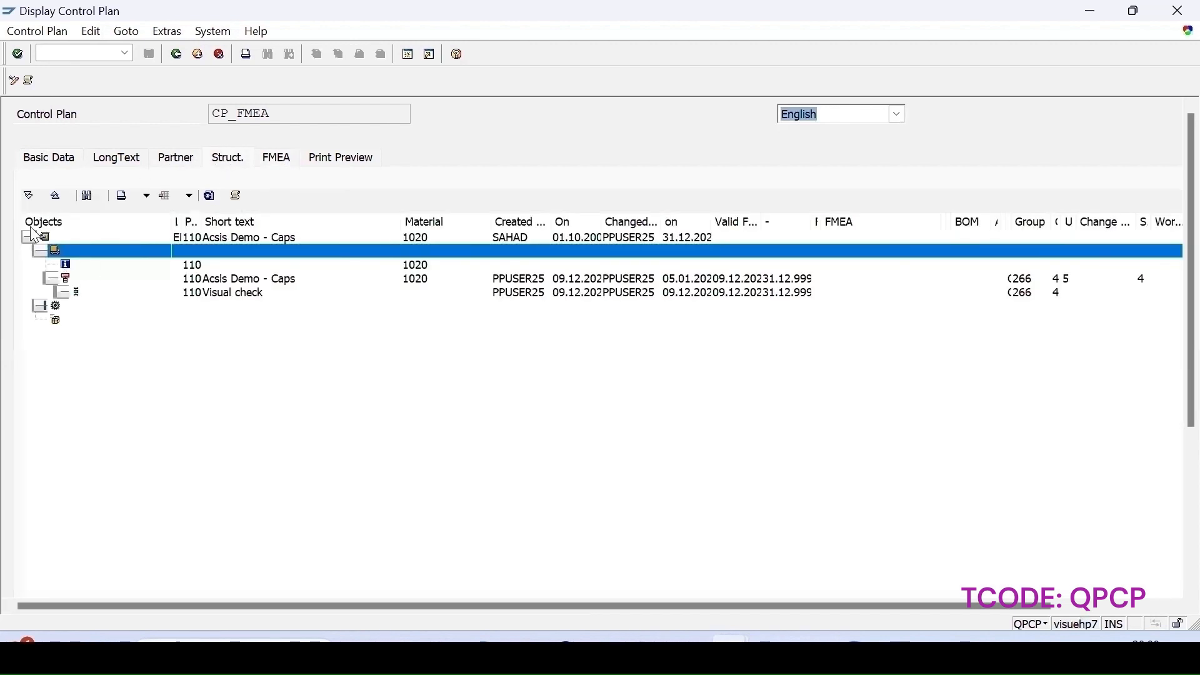
- Expand the control plan structure tree to show the FMEA and characteristic nodes
left_click(39, 307)
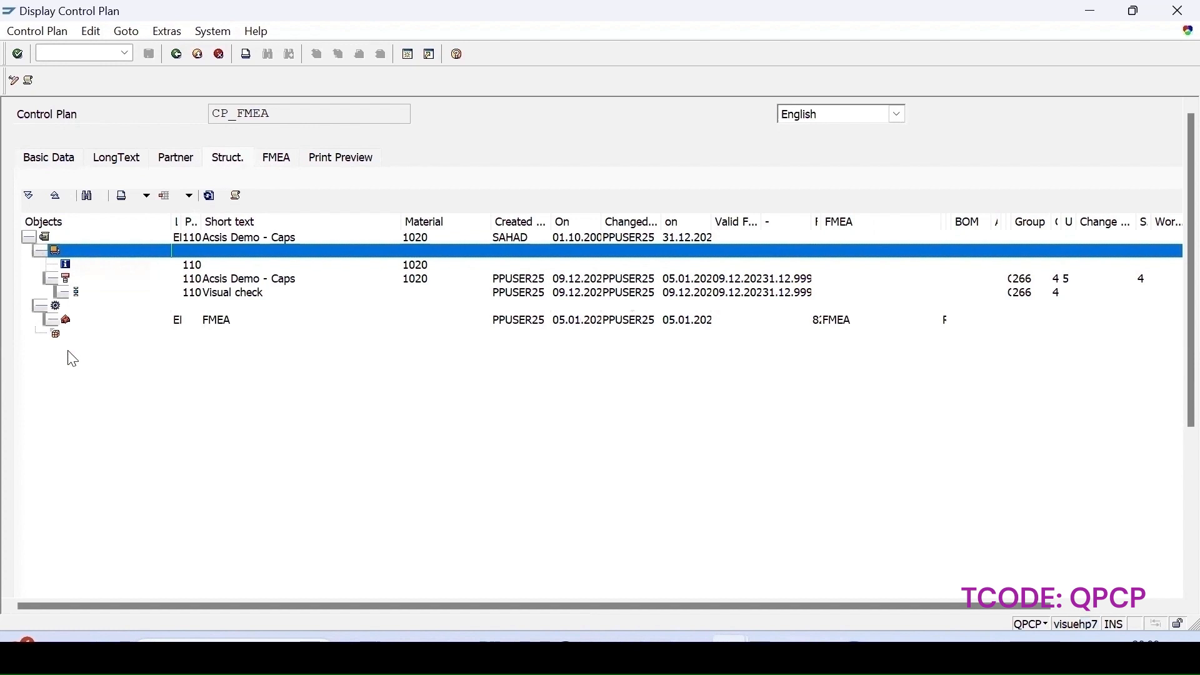
left_click(53, 320)
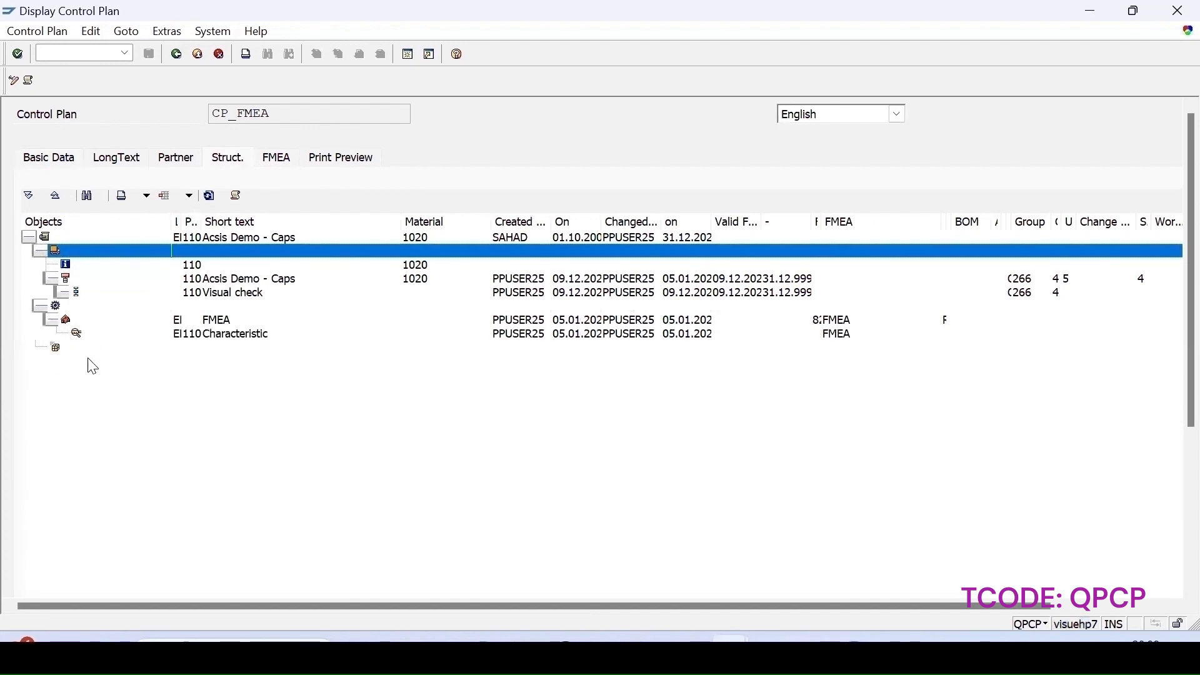
right_click(53, 246)
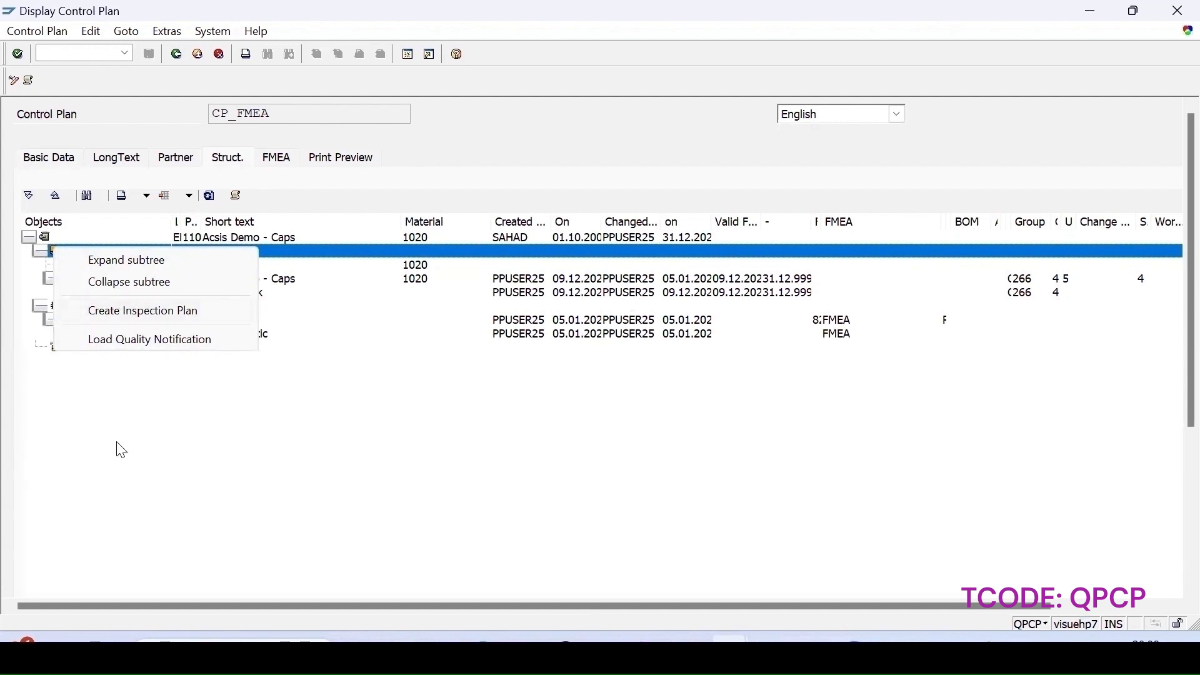
left_click(103, 407)
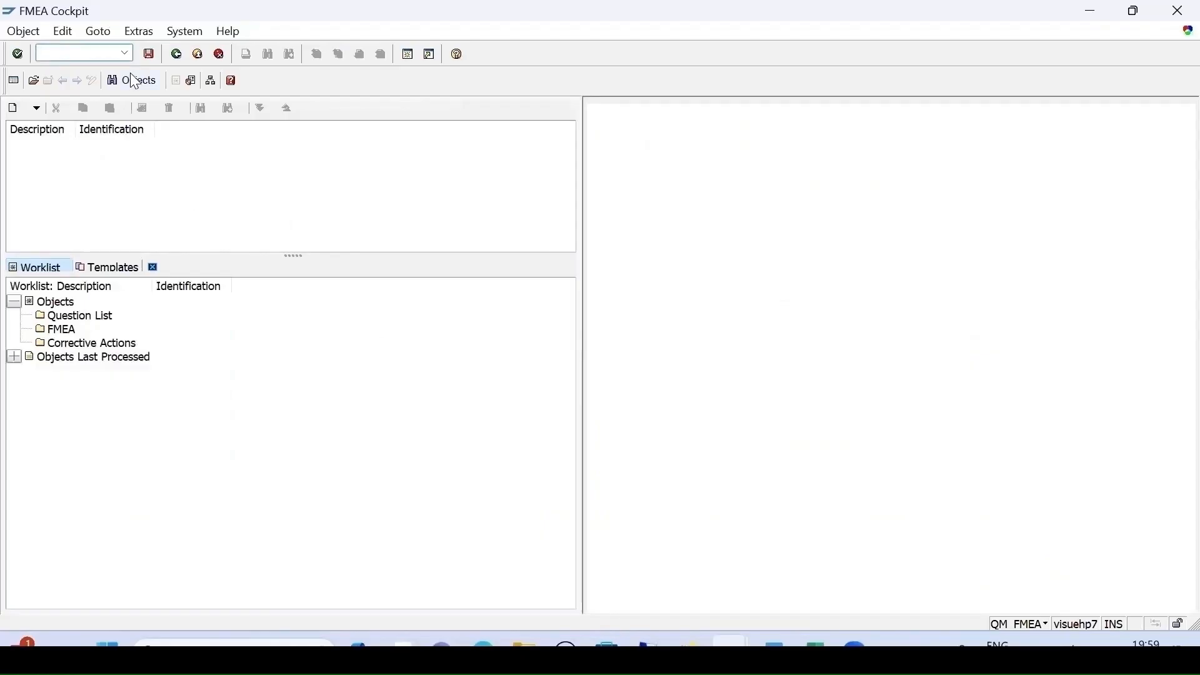
- Open the existing FMEA object, expand its cause, and view the detection action's details
left_click(34, 82)
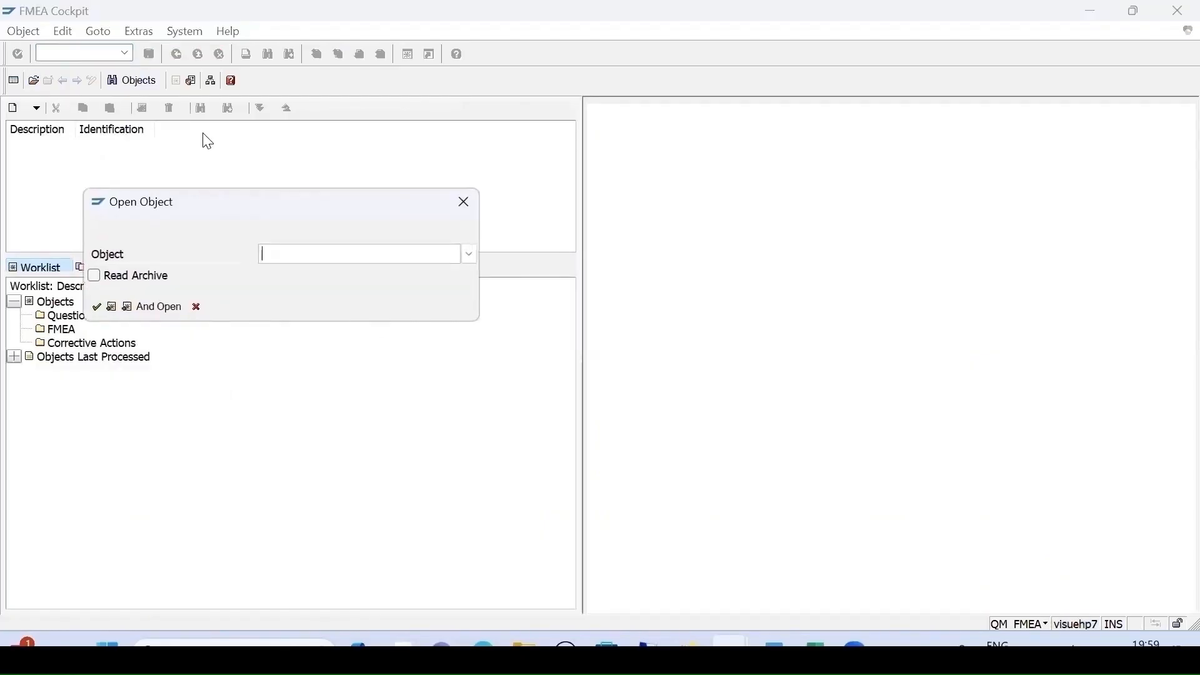
left_click(271, 279)
key("Return")
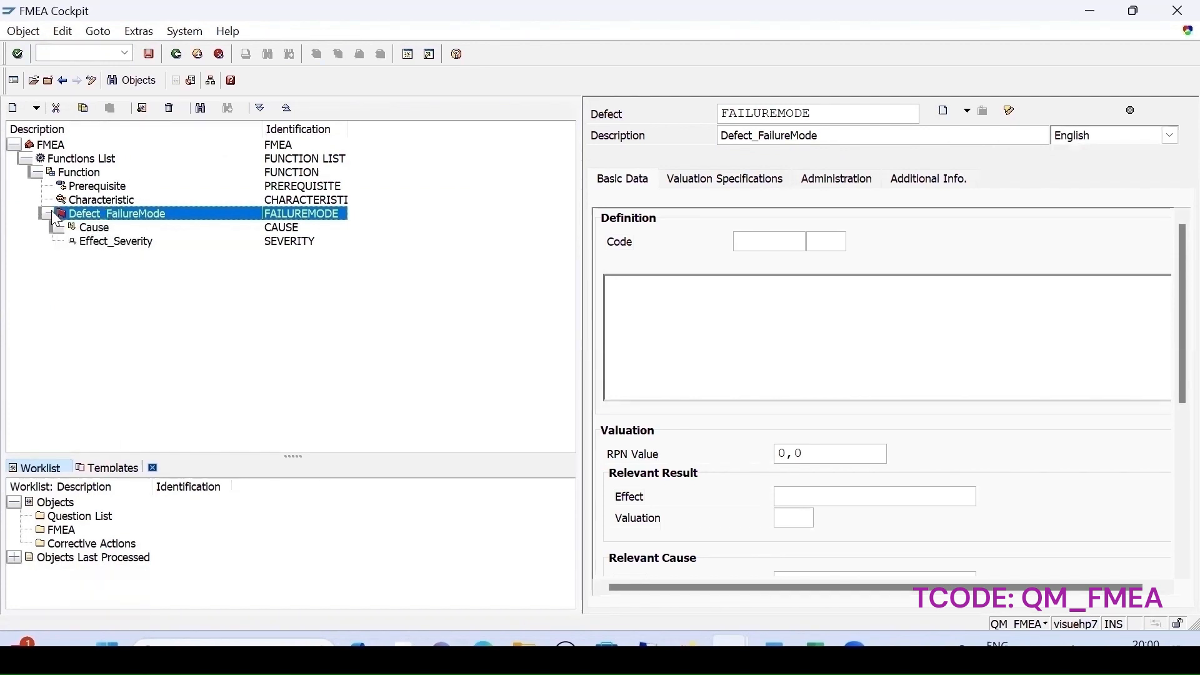
mouse_move(84, 227)
left_mouse_down()
mouse_move(65, 252)
mouse_move(137, 216)
mouse_move(74, 249)
mouse_move(85, 249)
mouse_move(69, 245)
left_mouse_up()
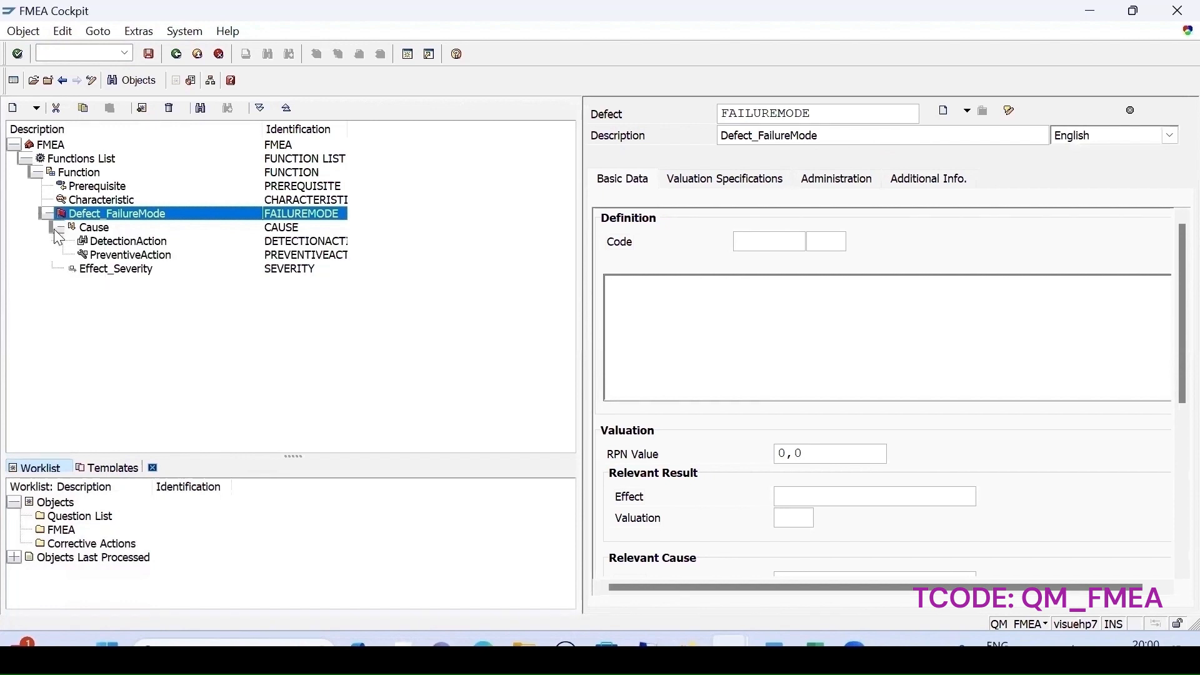
left_click(129, 242)
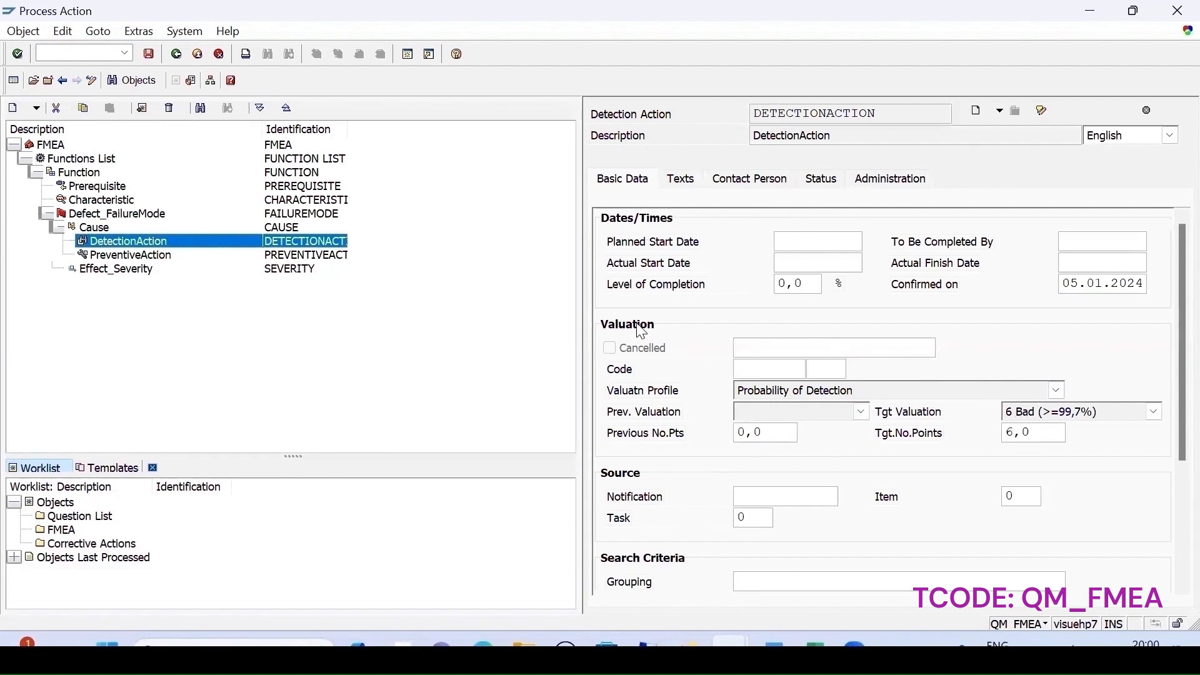
- Review the FMEA header's result data and the failure mode's valuation details
left_click(58, 145)
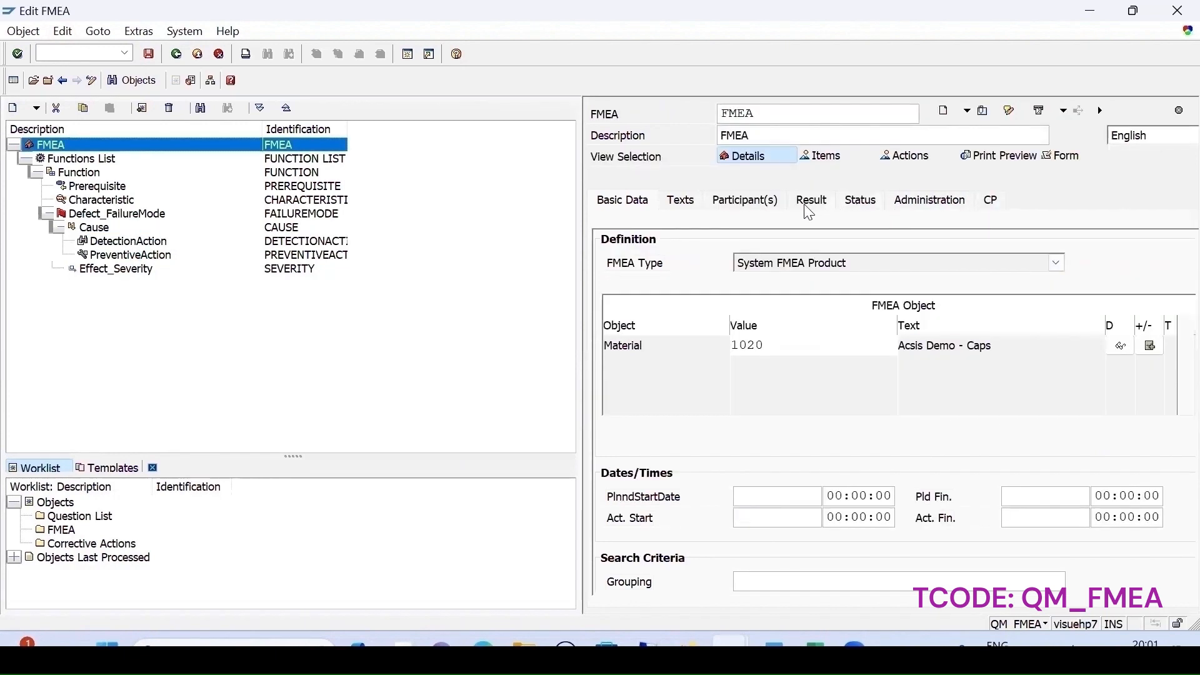
left_click(811, 202)
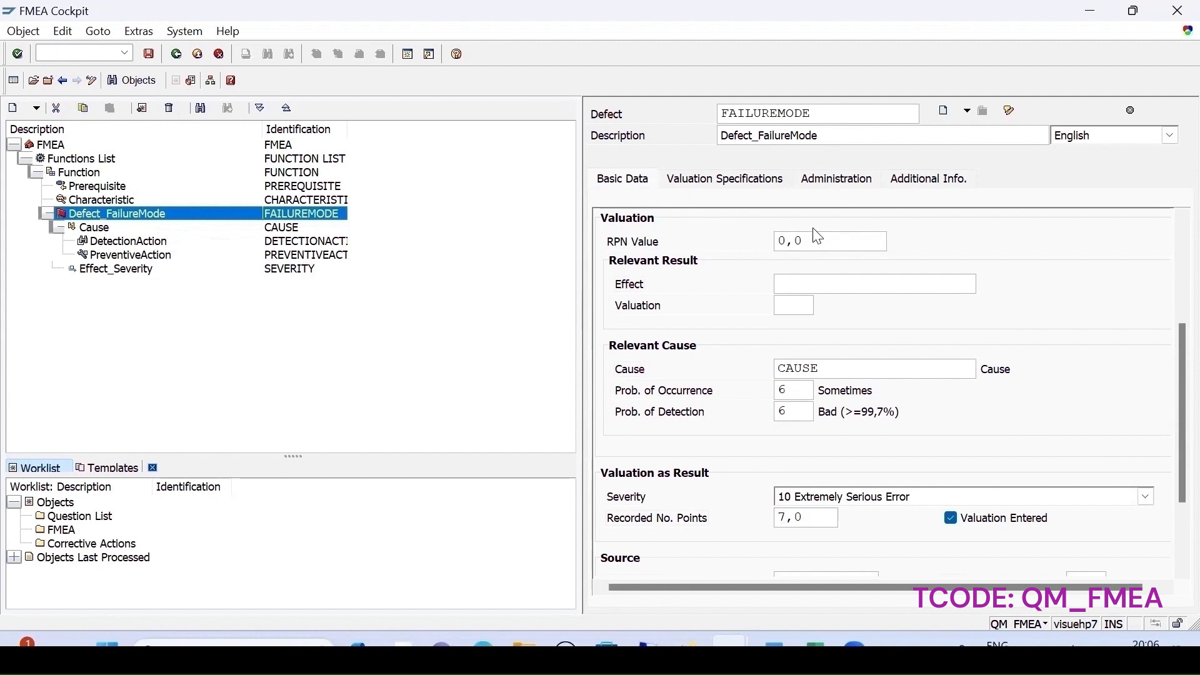
left_click(780, 284)
left_click(57, 145)
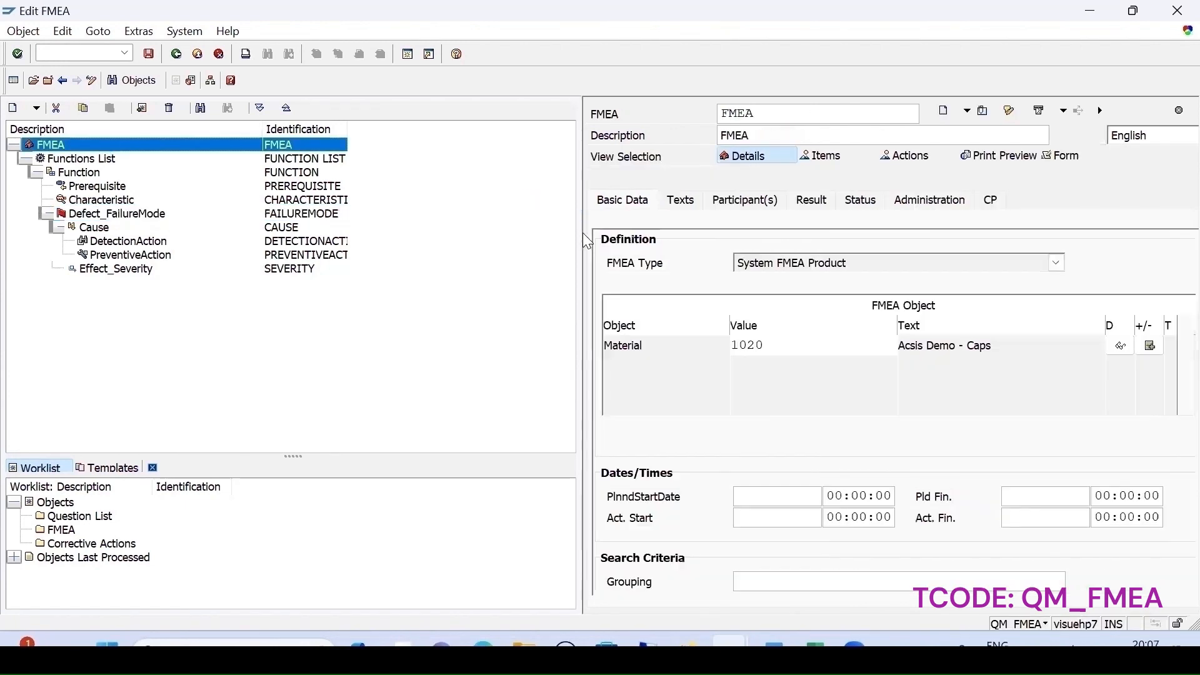
left_click(816, 201)
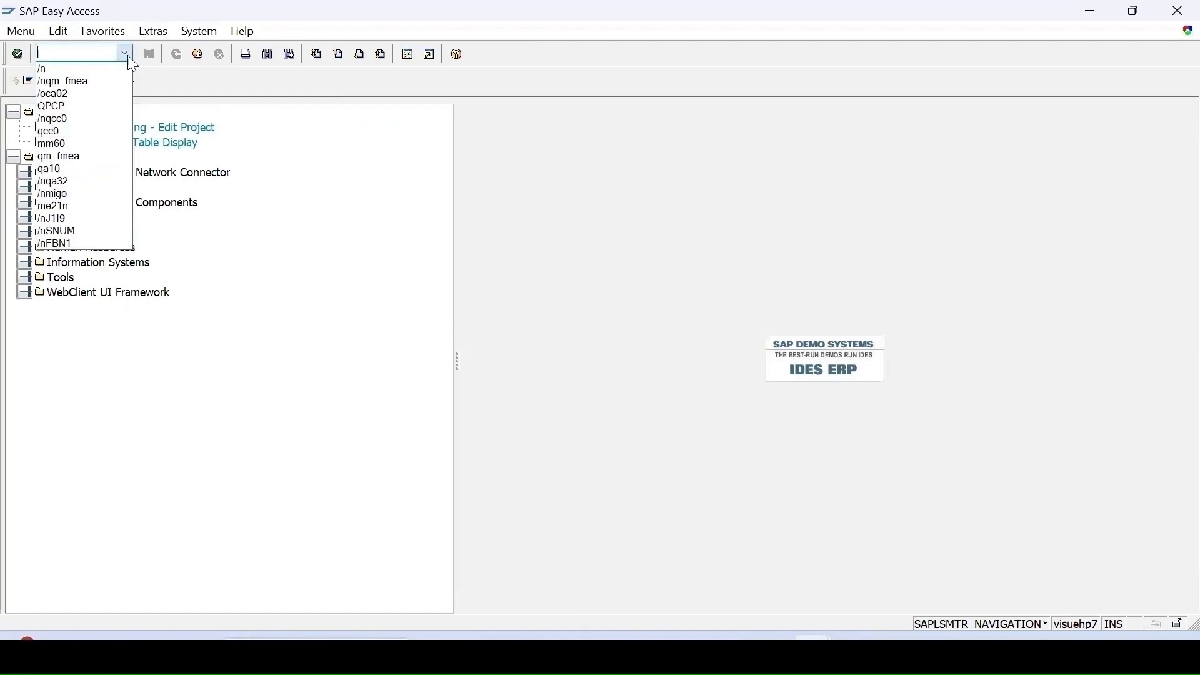
- Launch the QM_FMEA Cockpit from Logistics > Quality Management > Quality Planning > Failure Mode and Effects Analysis
left_click(86, 83)
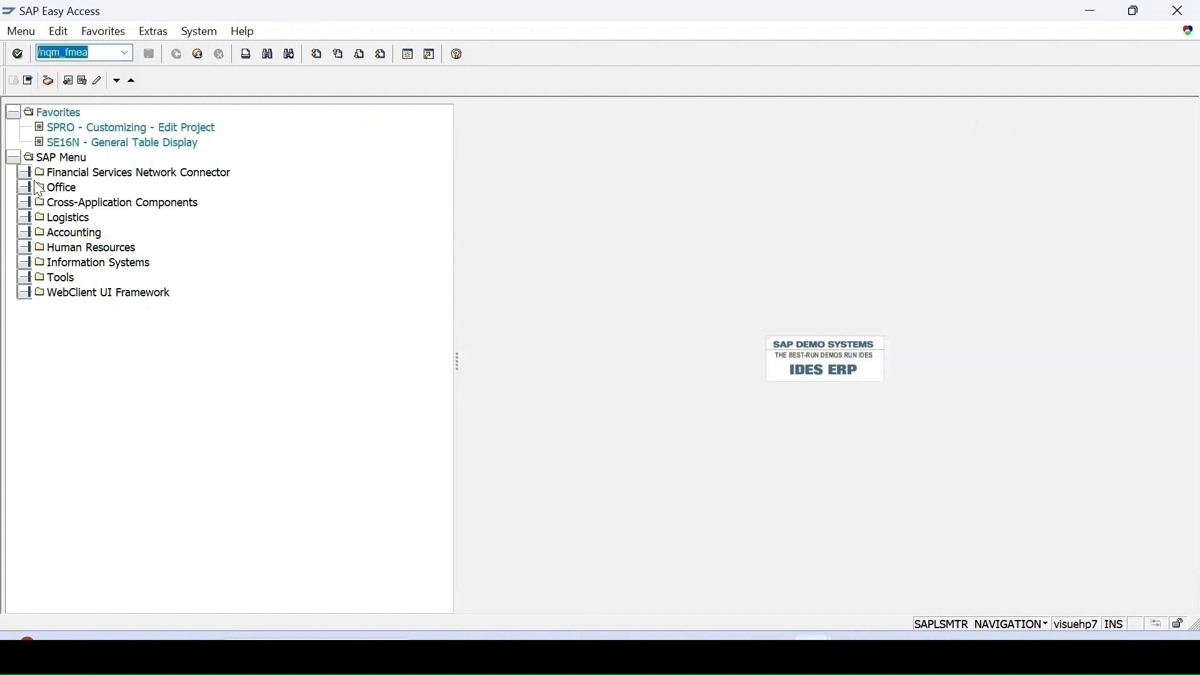
left_click(24, 218)
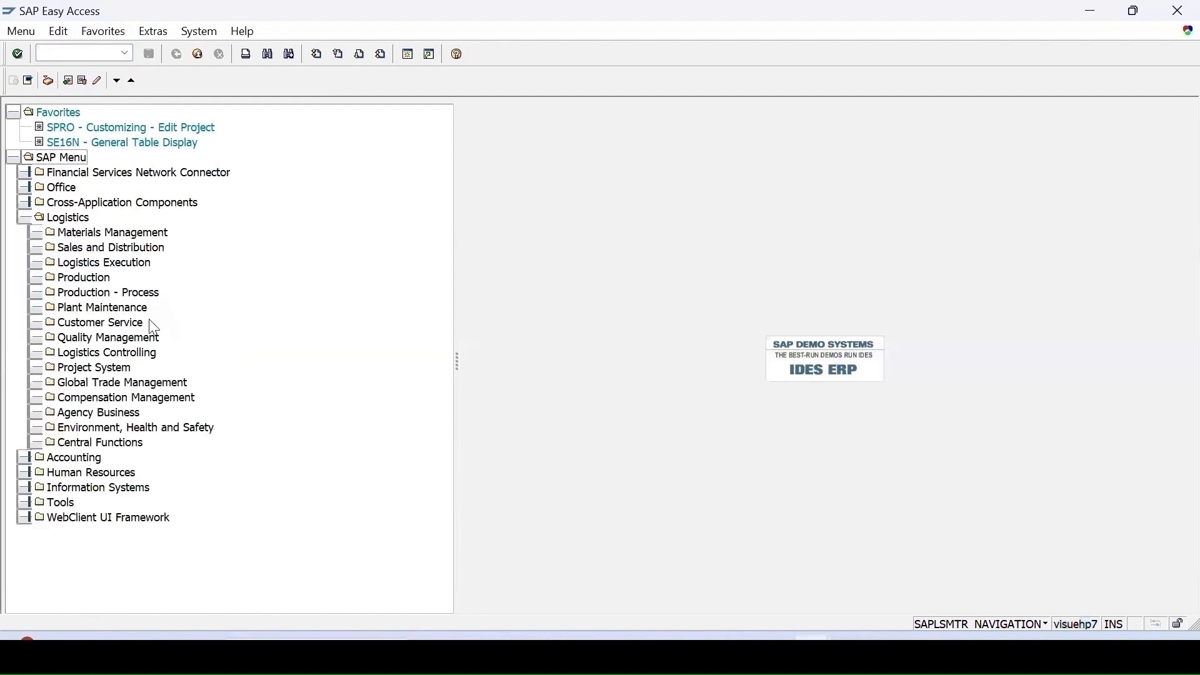
left_click(37, 339)
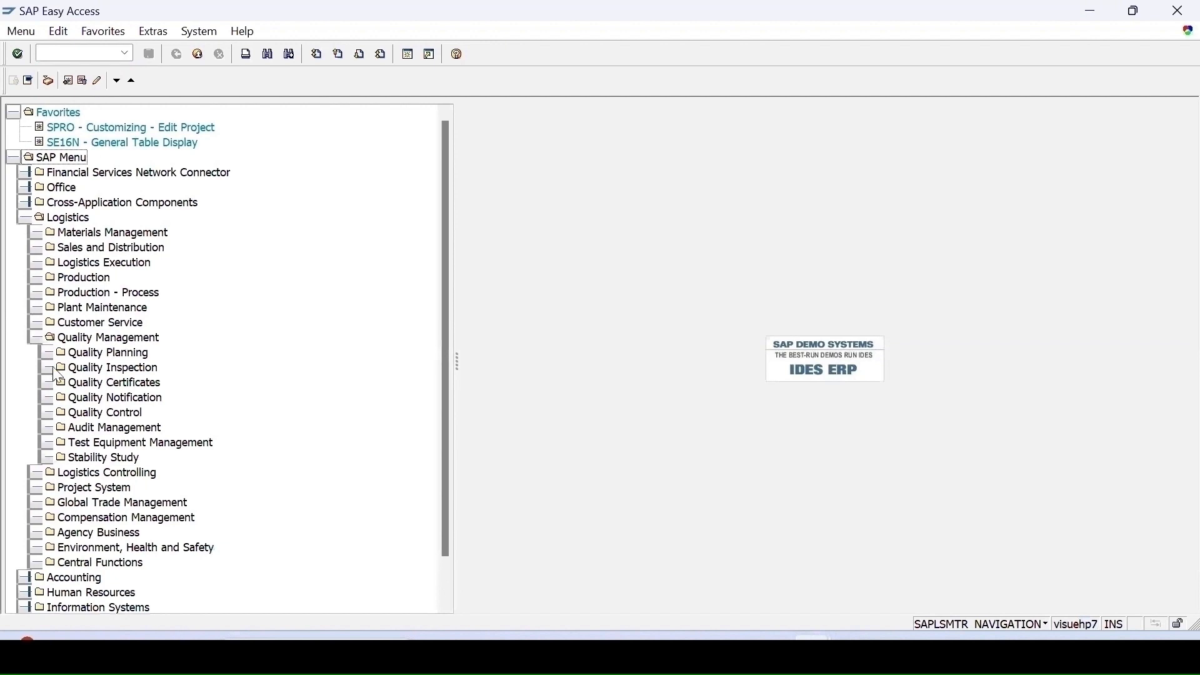
left_click(49, 353)
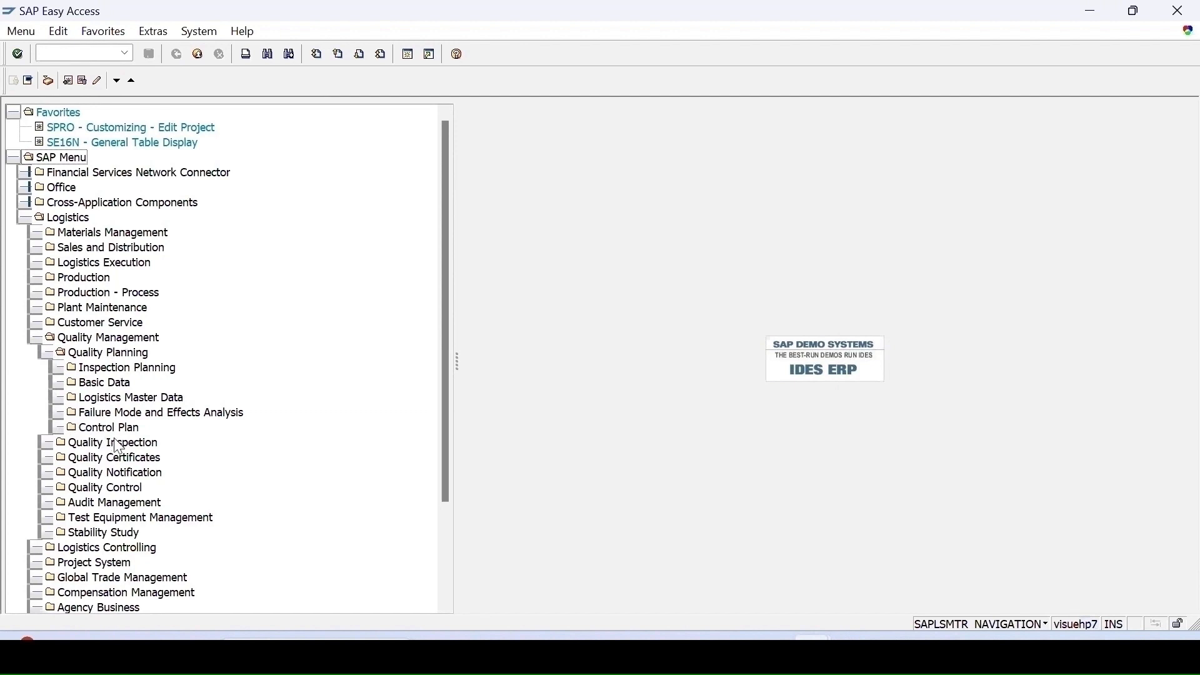
left_click(61, 414)
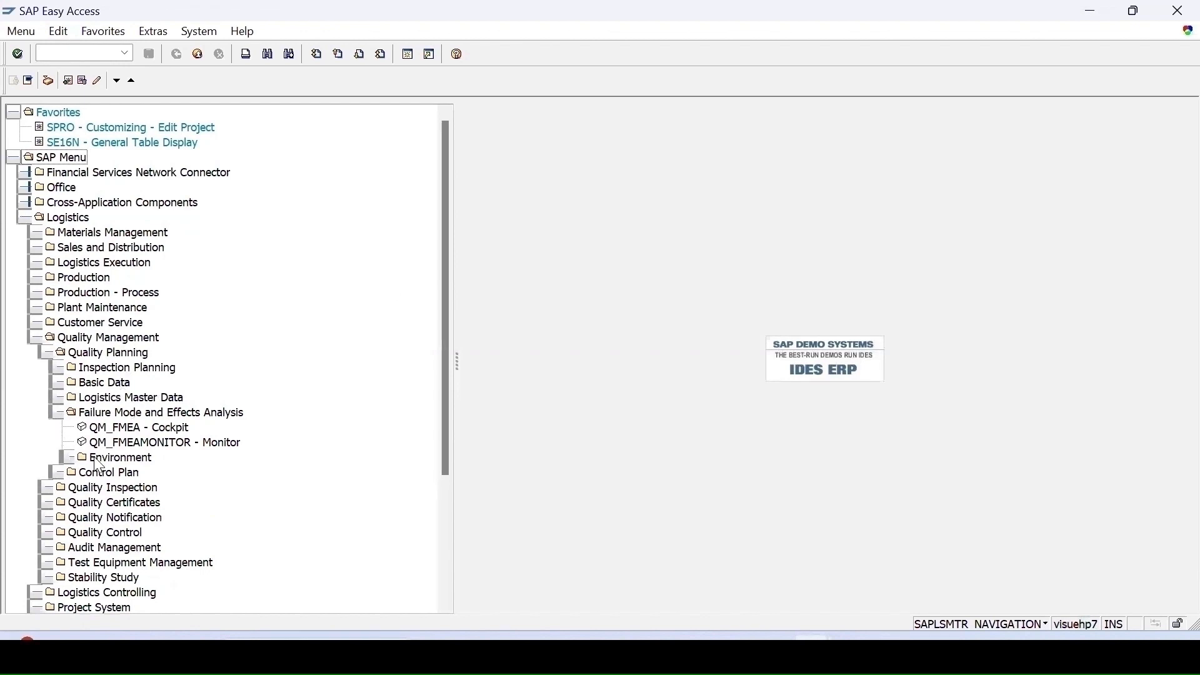
double_click(125, 427)
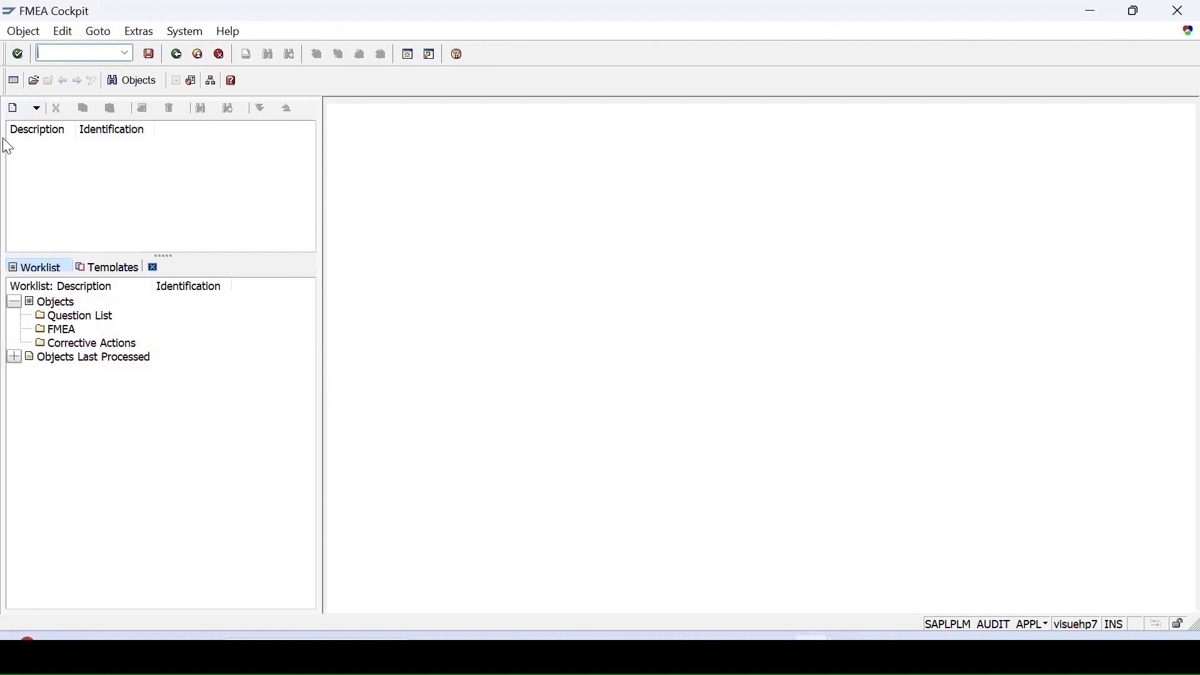
- Create a new FMEA with the identifier ProductFMEA
left_click(36, 109)
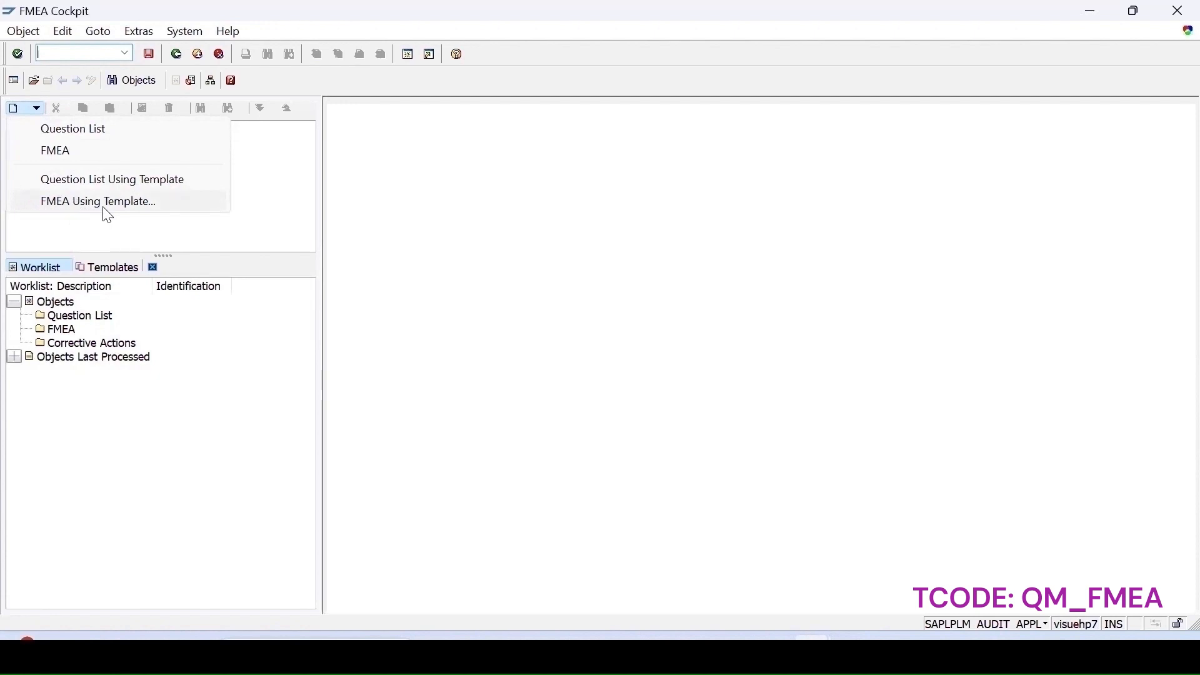
left_click(64, 156)
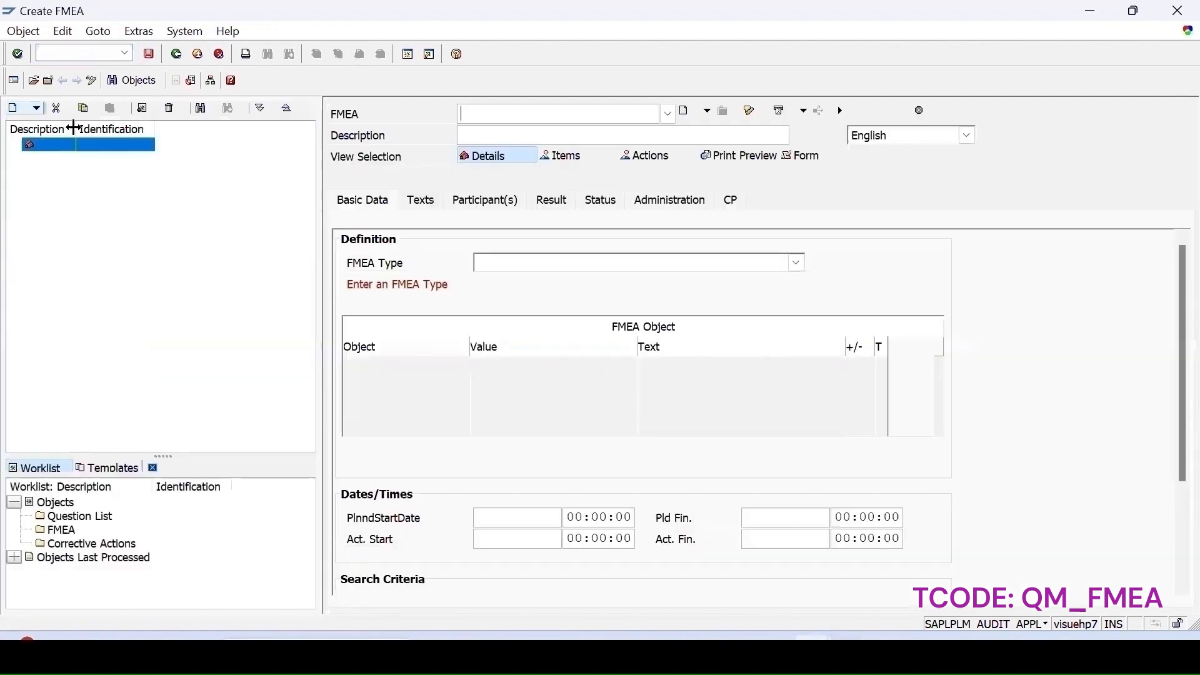
left_click(359, 115)
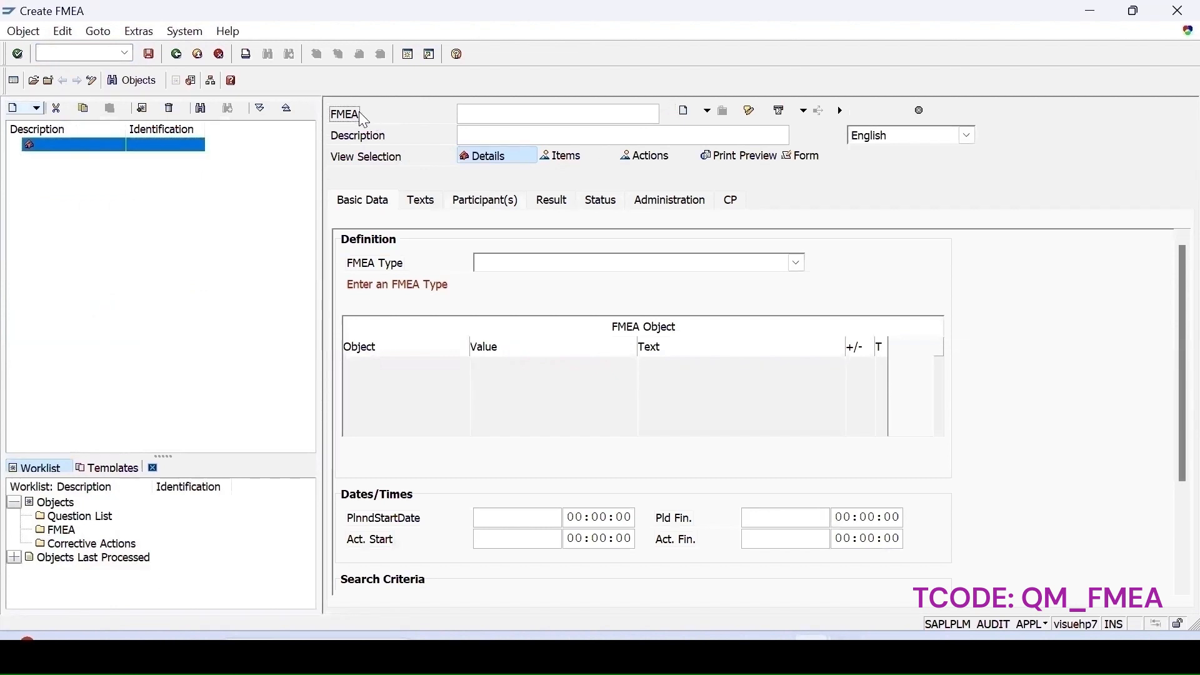
type("PFMEAroduct")
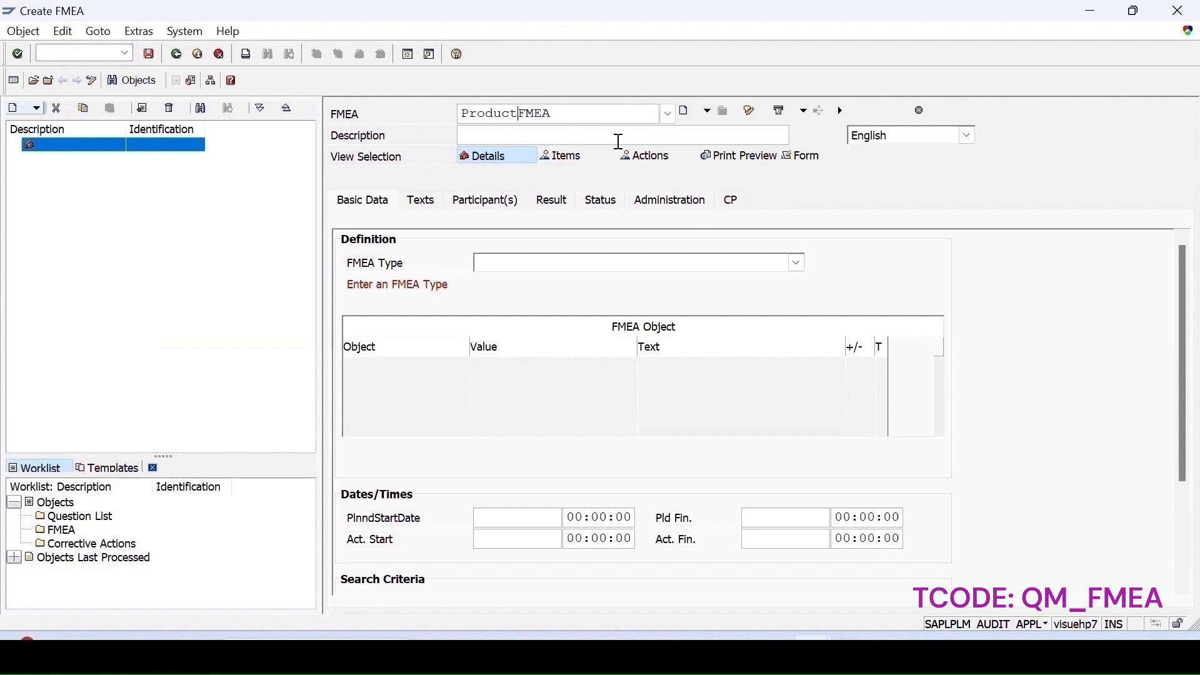
- Set the FMEA description to ProductFMEA and the FMEA type to System FMEA Product
left_click(469, 133)
type("ProductFMEA")
left_click(534, 265)
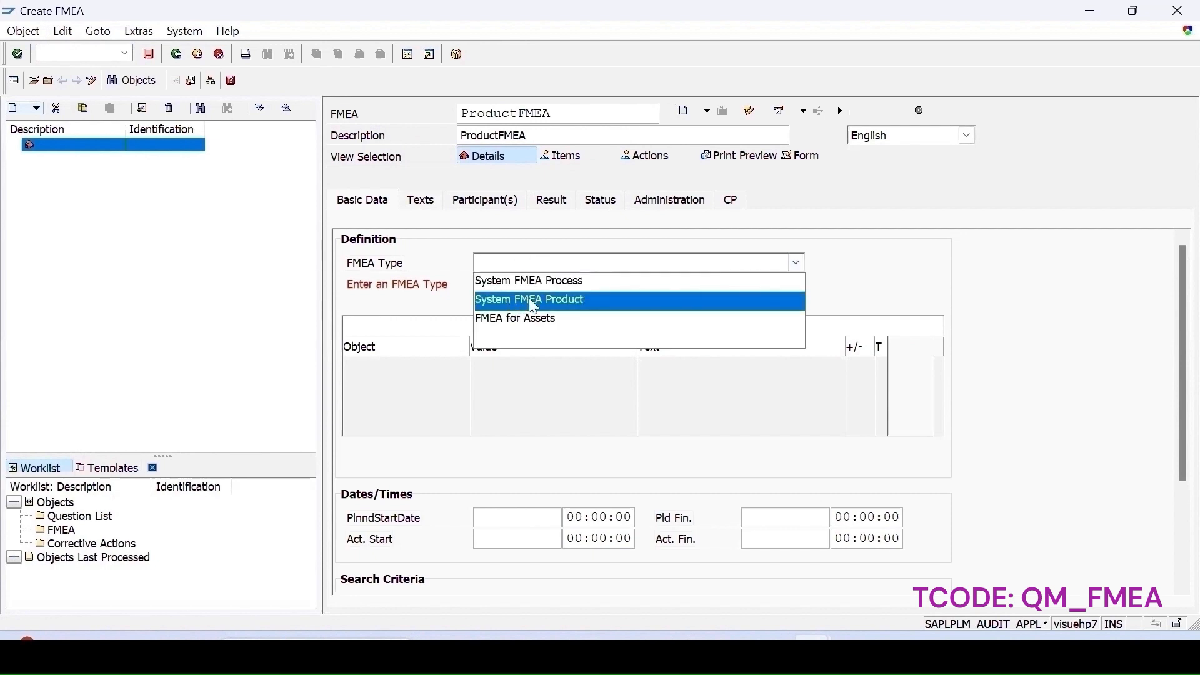
left_click(541, 311)
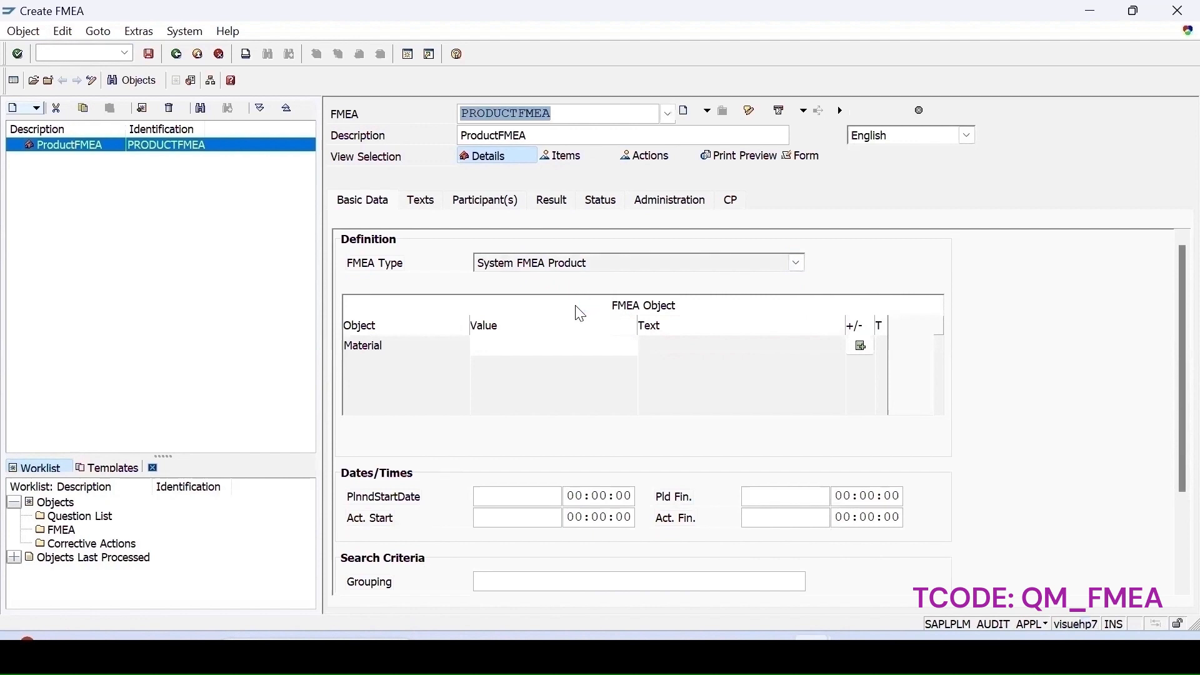
- Assign material 1020 as the FMEA object
left_click(508, 350)
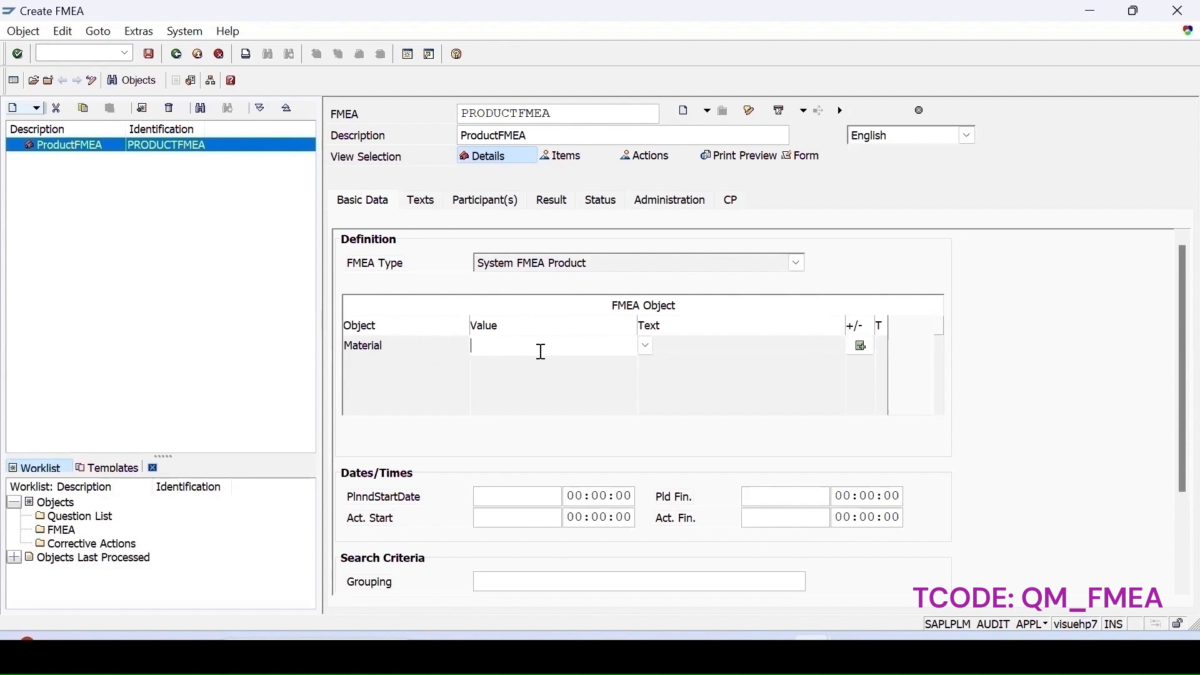
type("20")
key("Return")
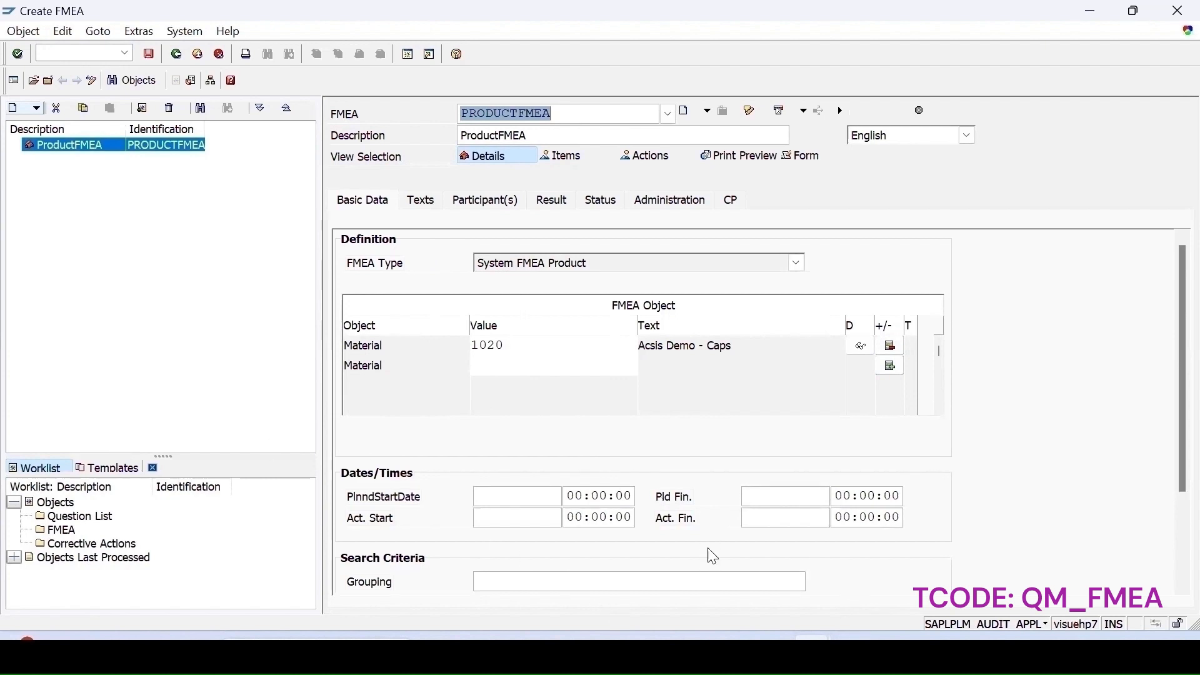
- Add a business partner from the search help as the Person Responsible participant of the FMEA
left_click(423, 208)
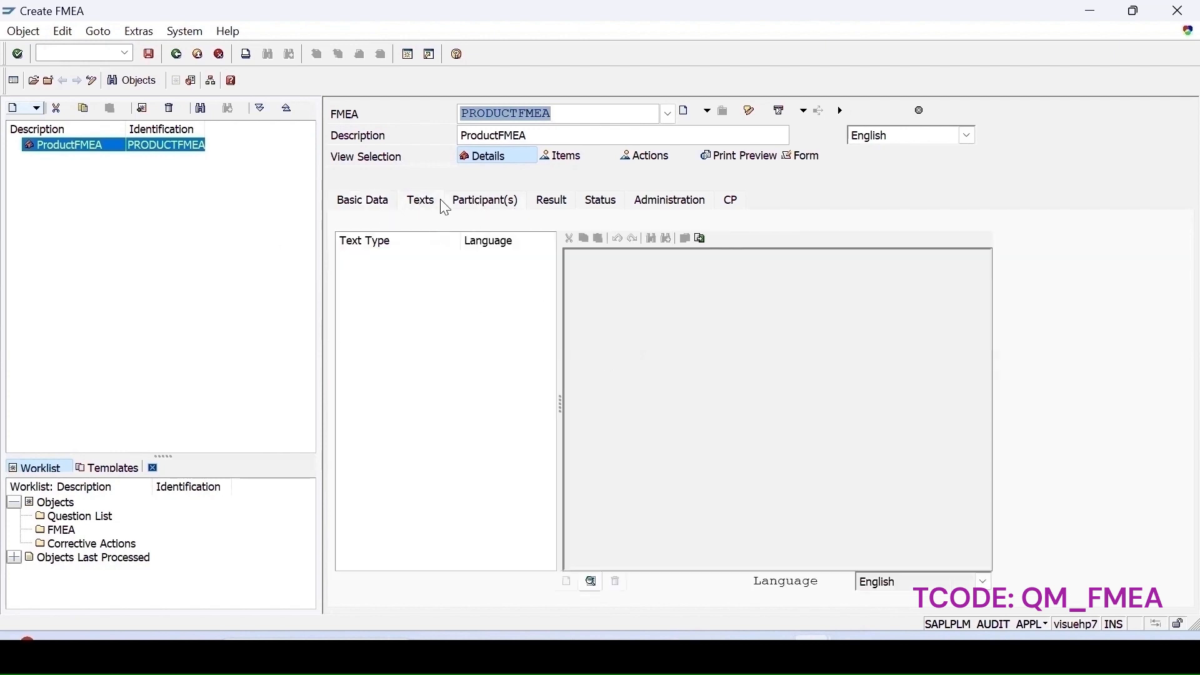
left_click(483, 201)
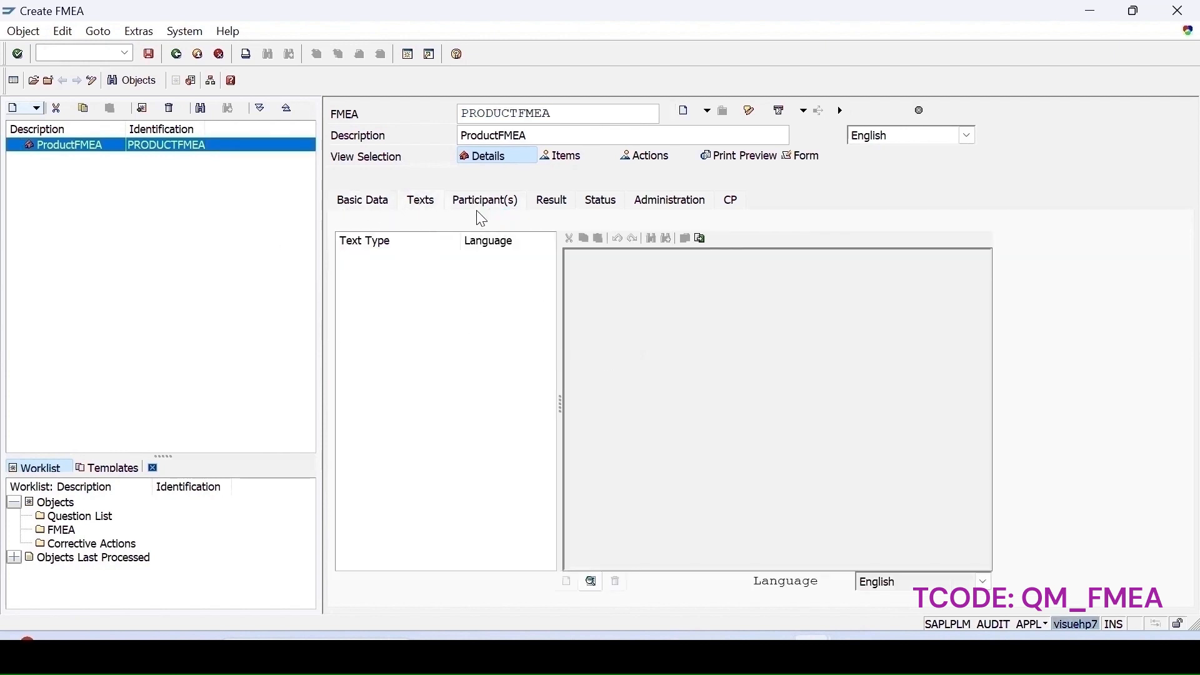
left_click(462, 311)
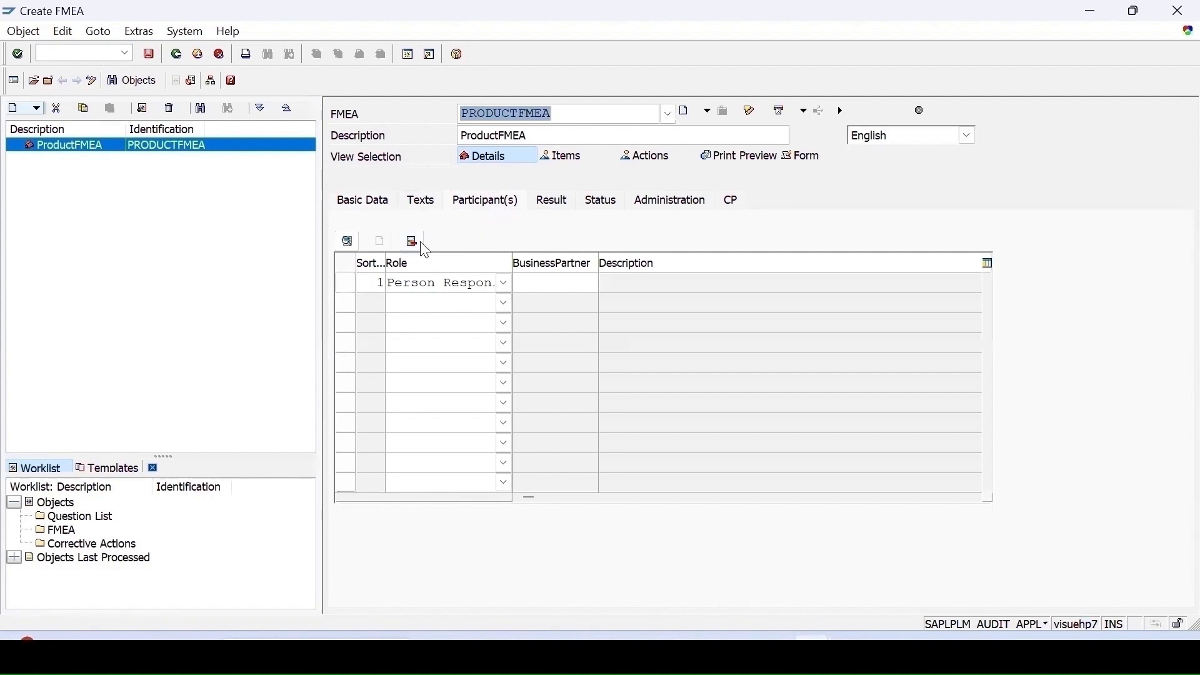
left_click(527, 286)
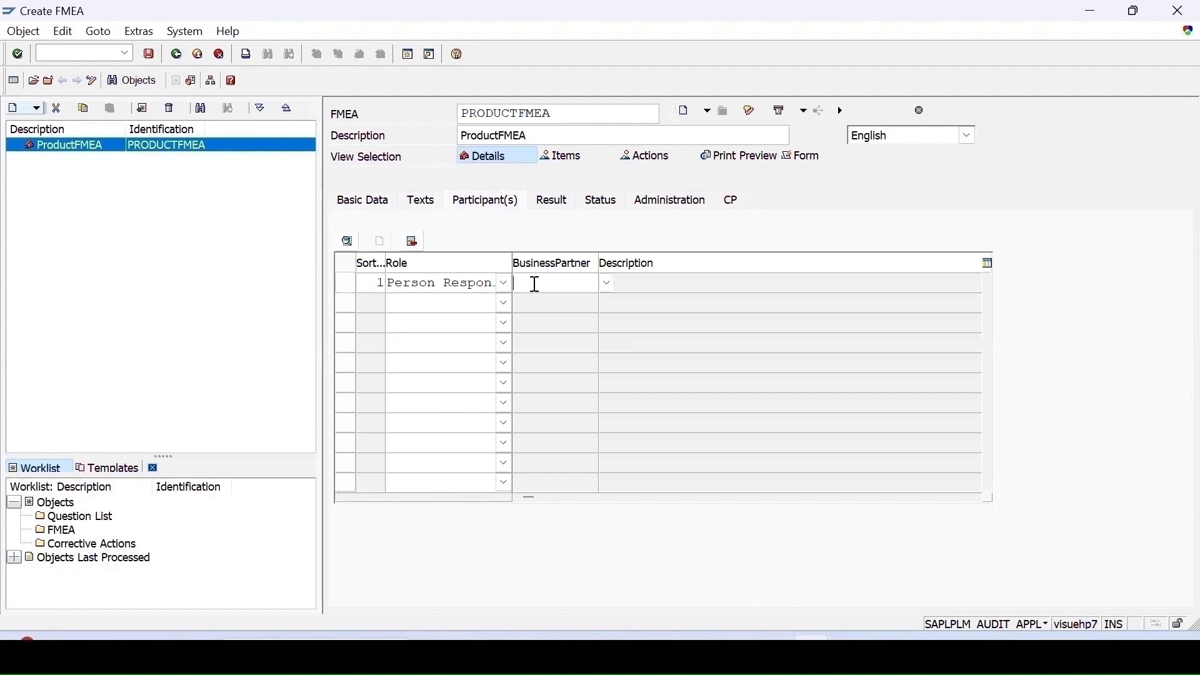
left_click(607, 284)
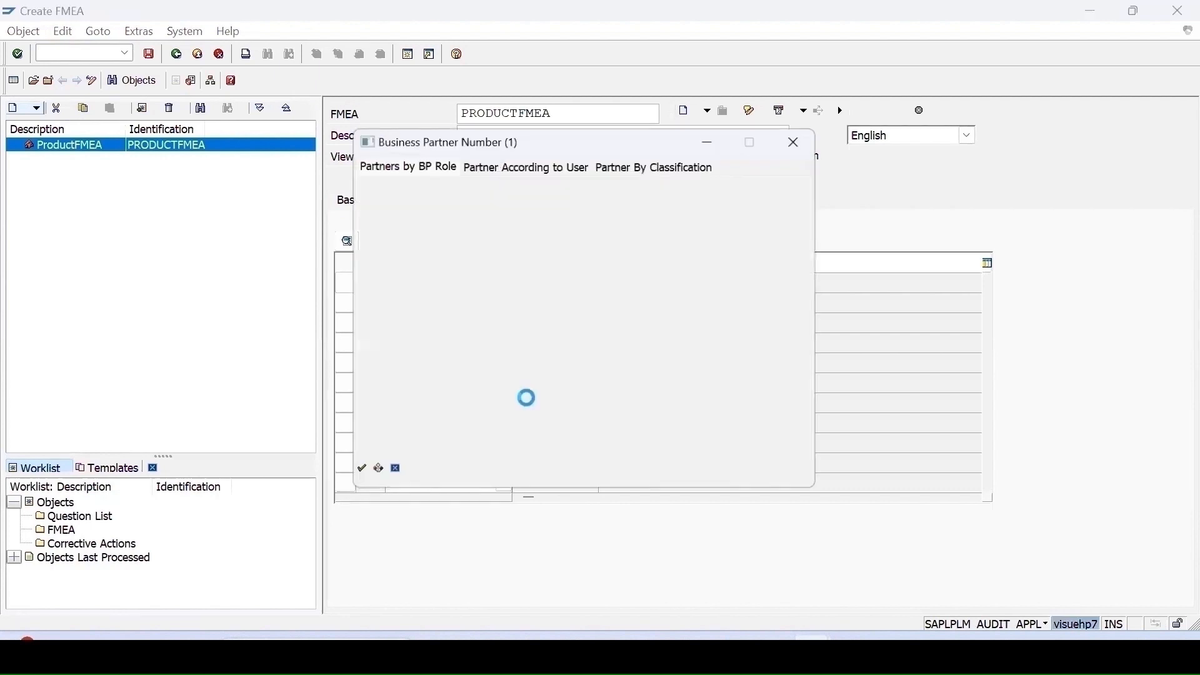
key("Return")
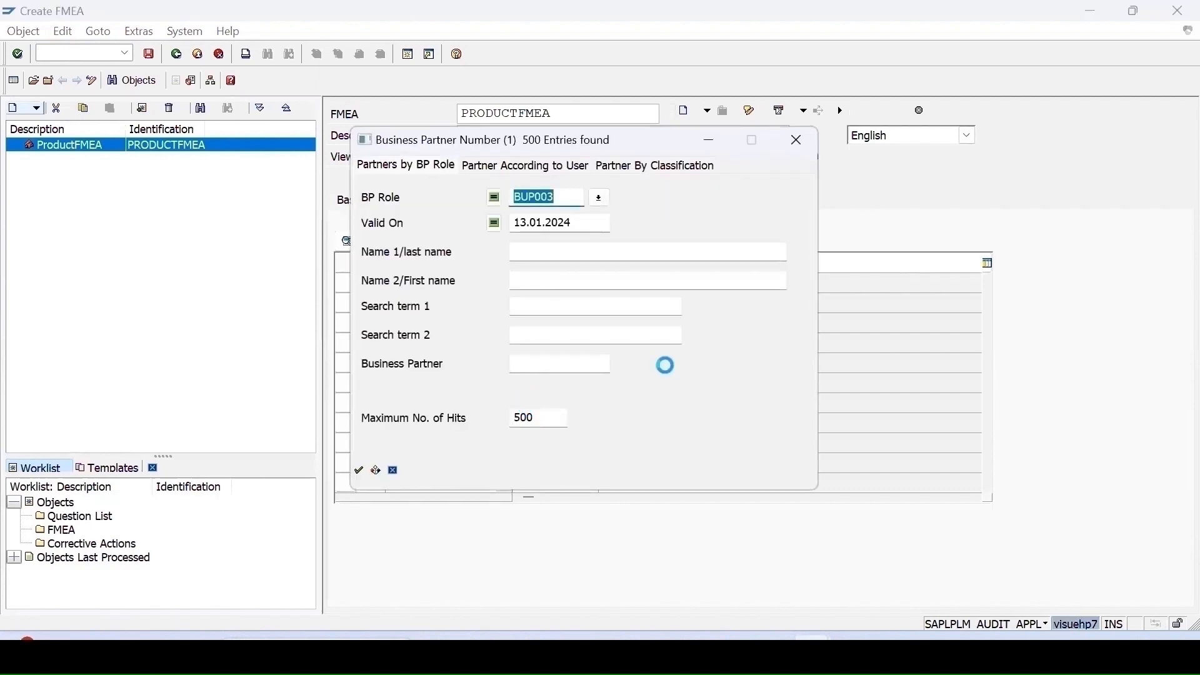
double_click(441, 351)
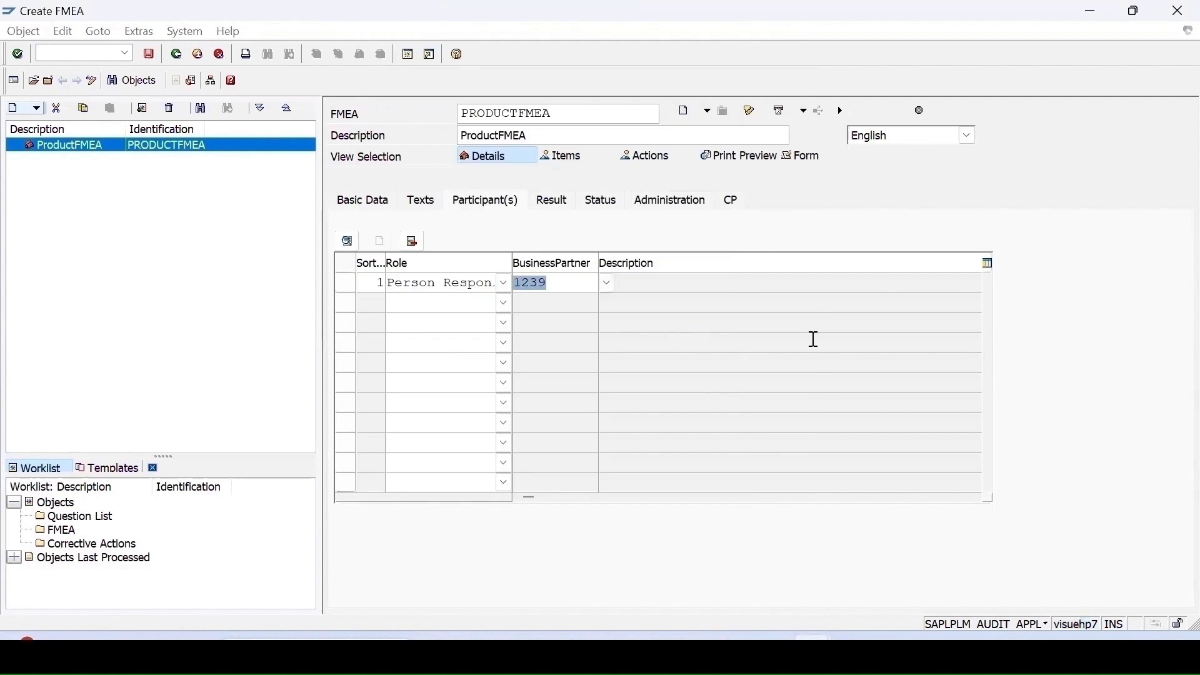
- Set the FMEA's rating profile to Rating: No Risk, Medium Risk, High Risk and its minimum result to 100
left_click(554, 201)
left_click(485, 200)
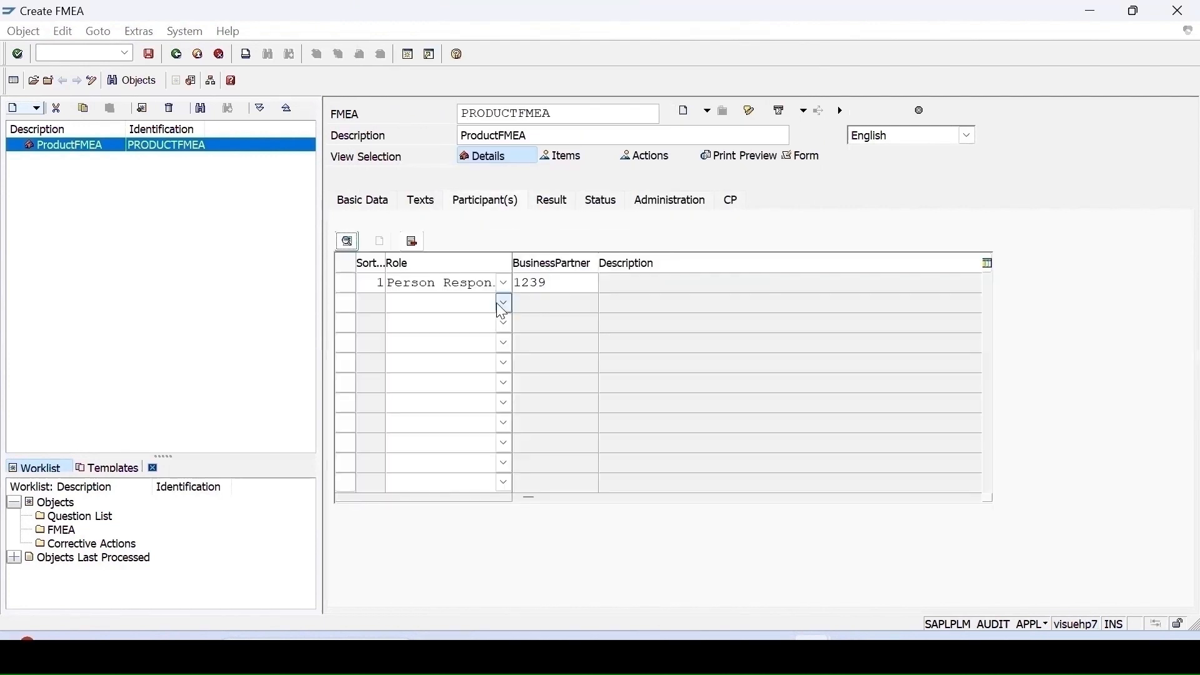
left_click(504, 304)
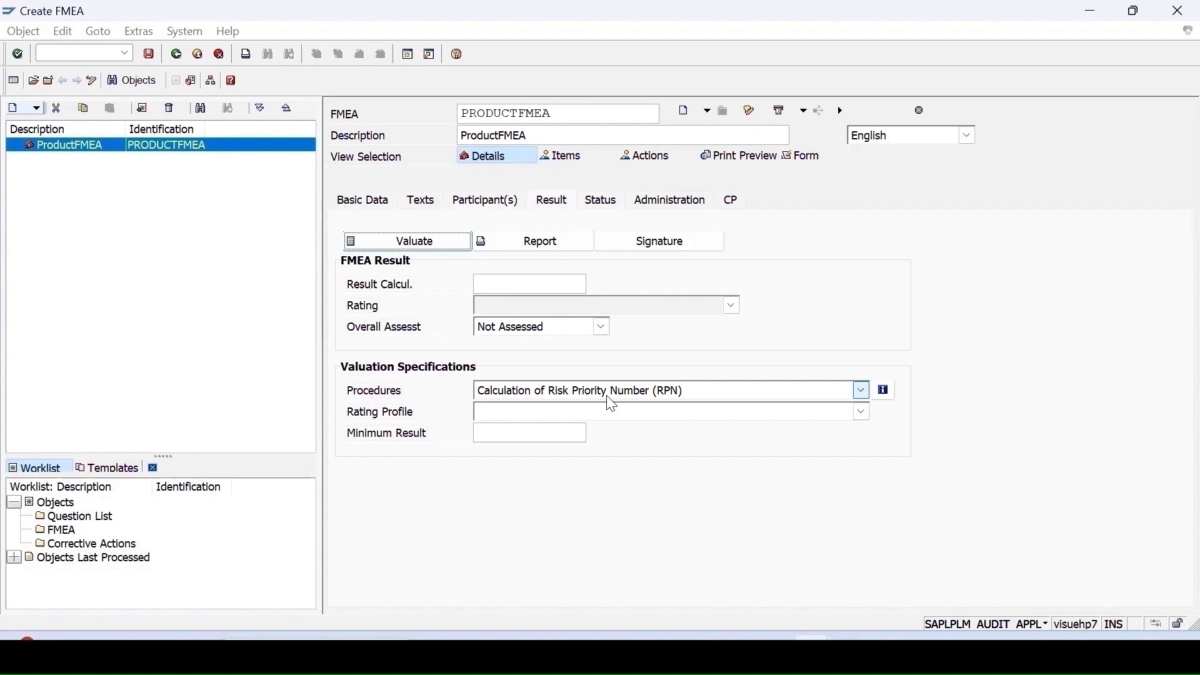
left_click(541, 415)
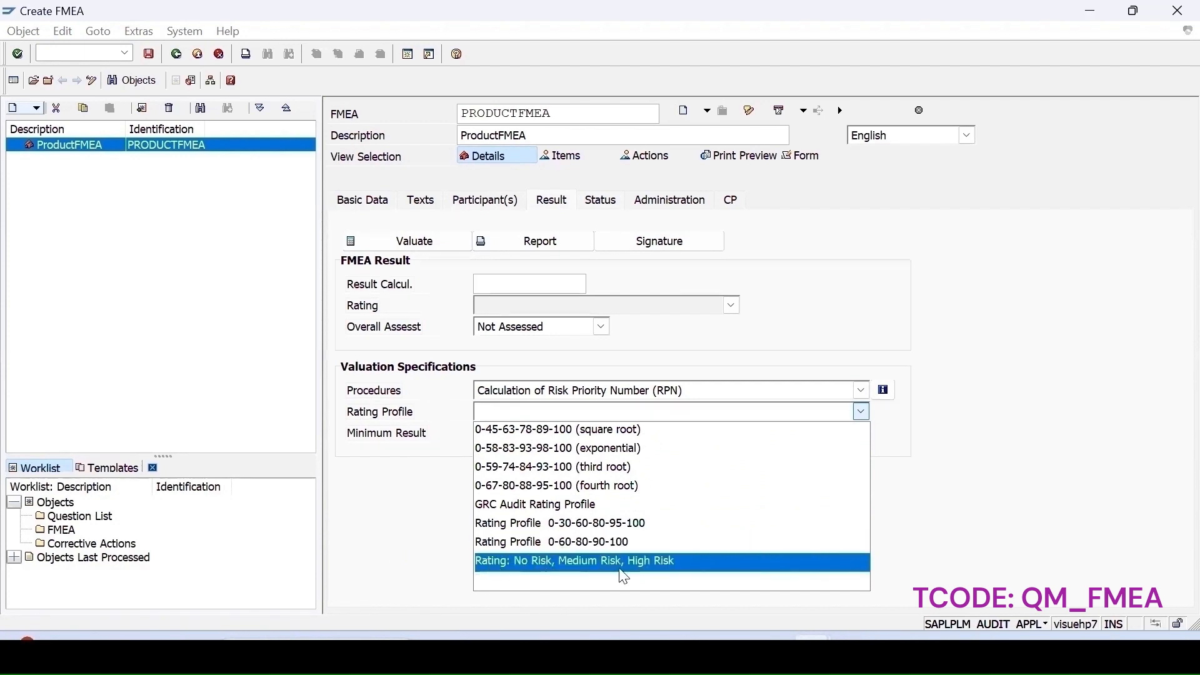
left_click(653, 566)
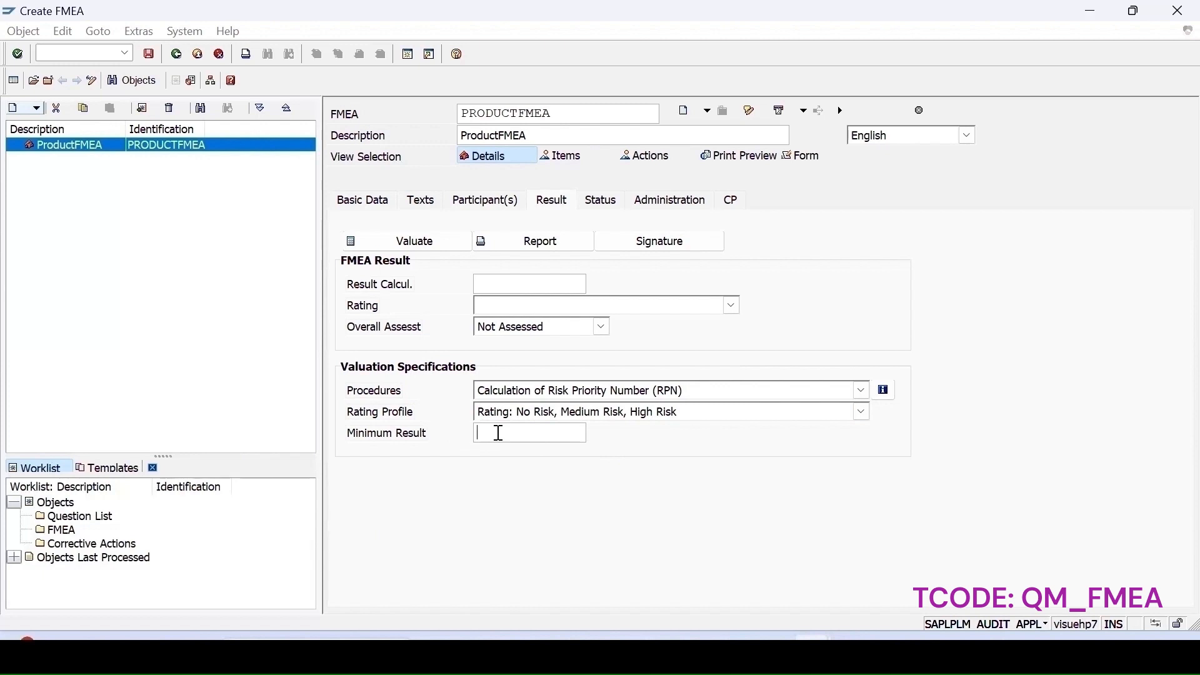
type("100")
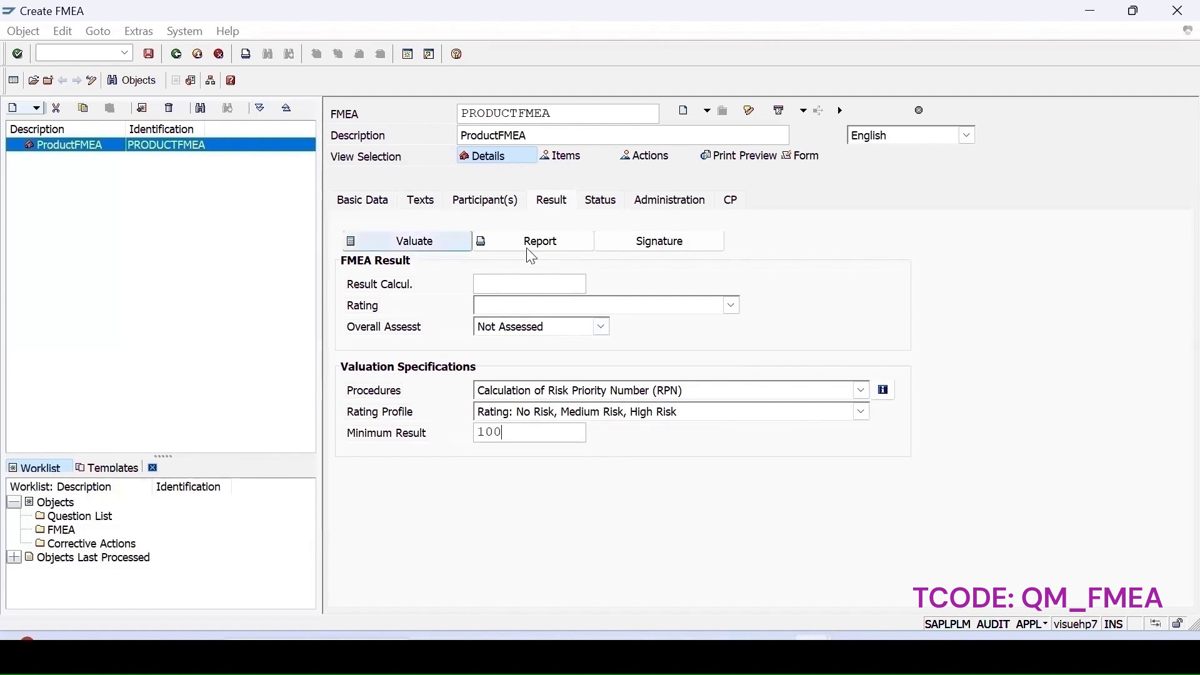
- Review the FMEA's Status, Administration and CP tabs
left_click(600, 203)
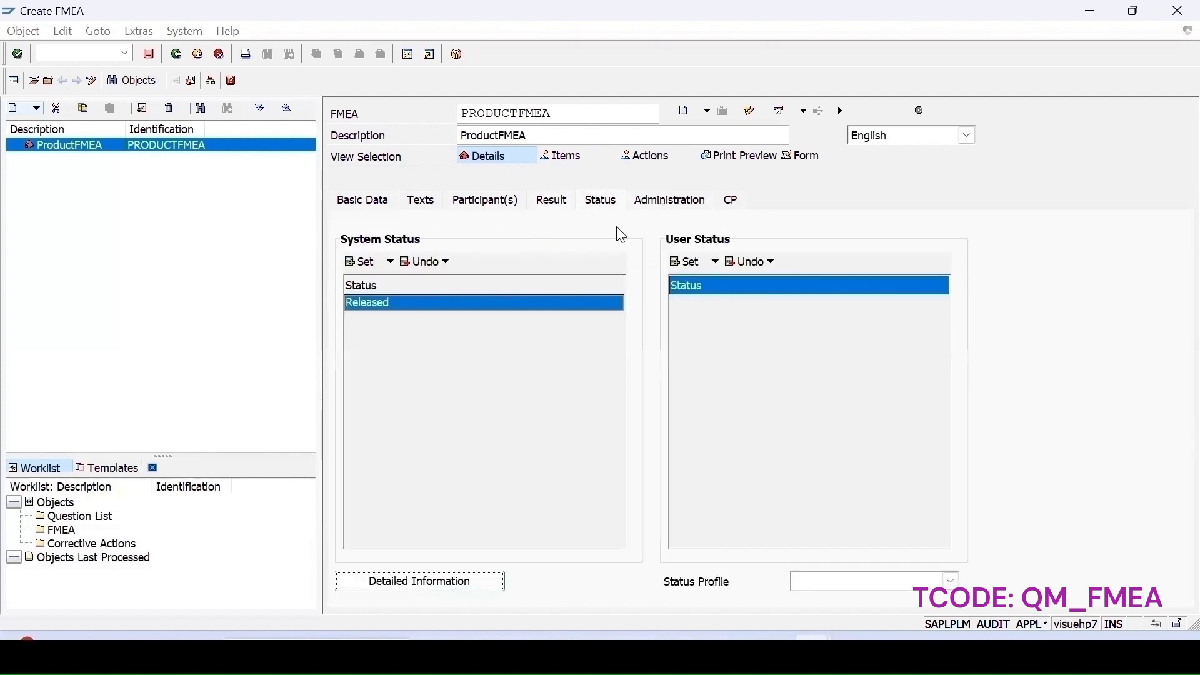
left_click(671, 203)
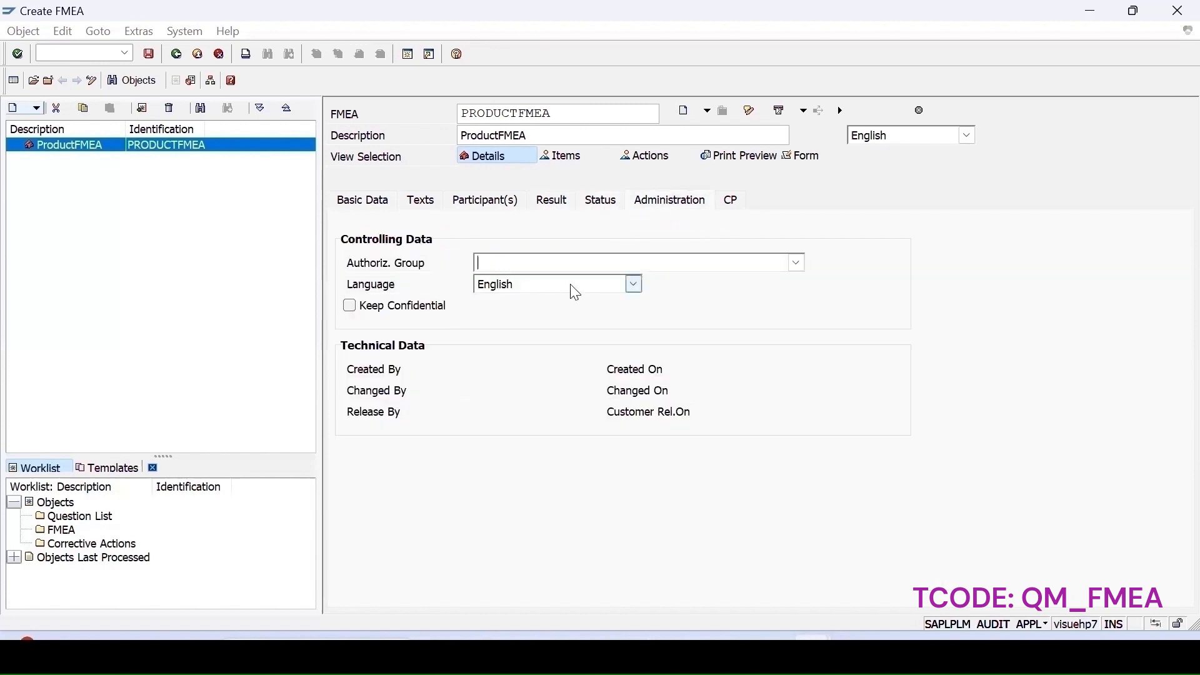
left_click(731, 203)
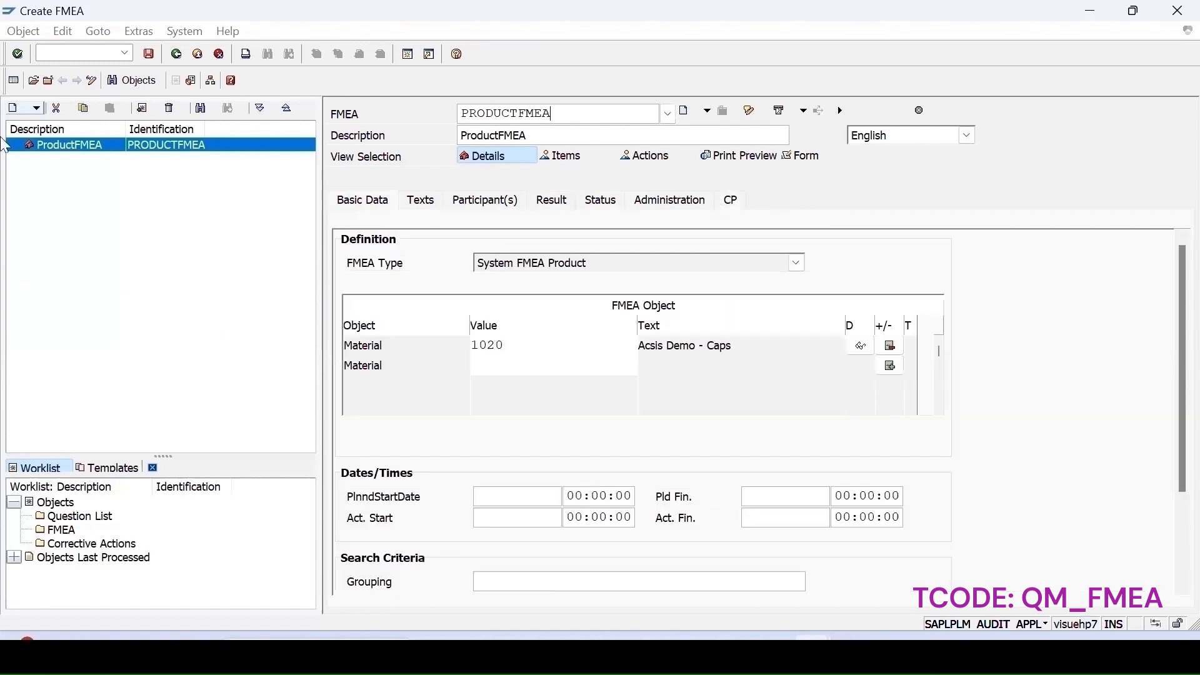
- Save the FMEA and open the long text of the save message before closing it
left_click(150, 55)
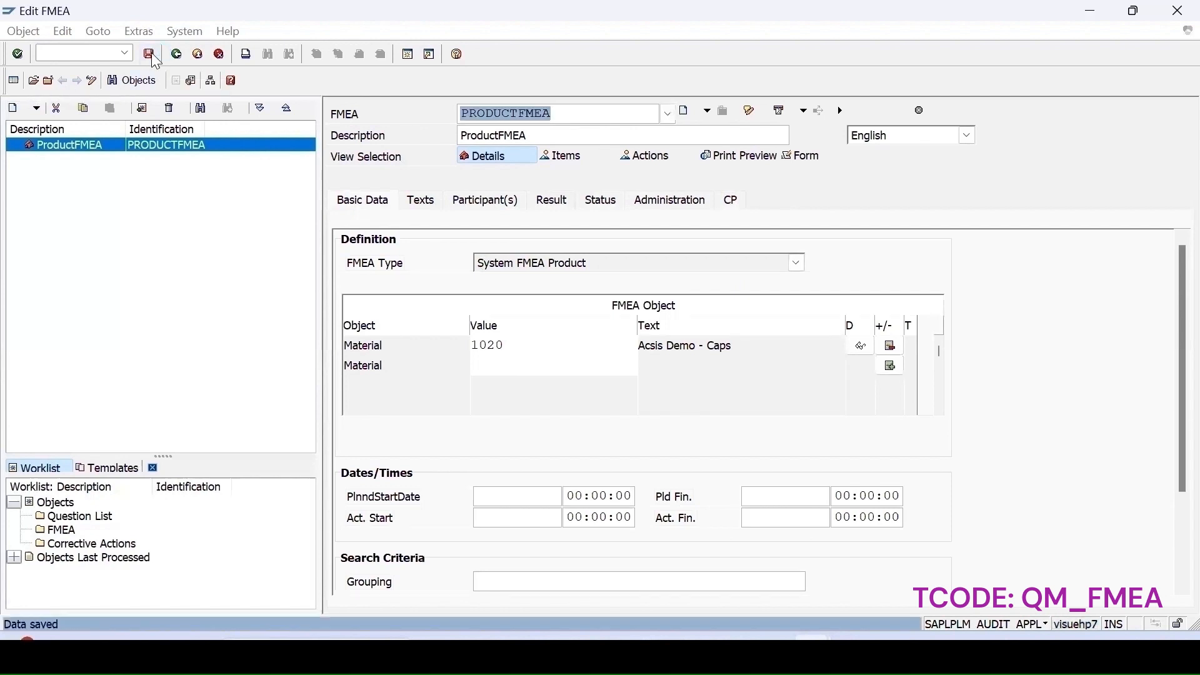
left_click(52, 623)
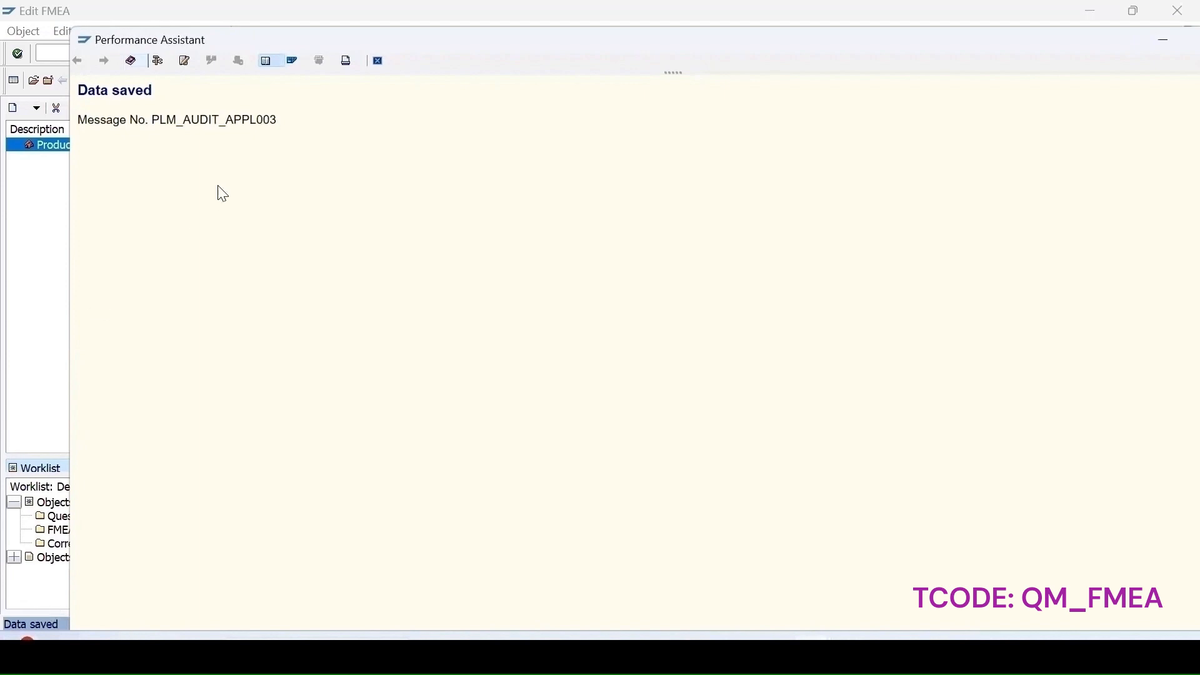
left_click(378, 61)
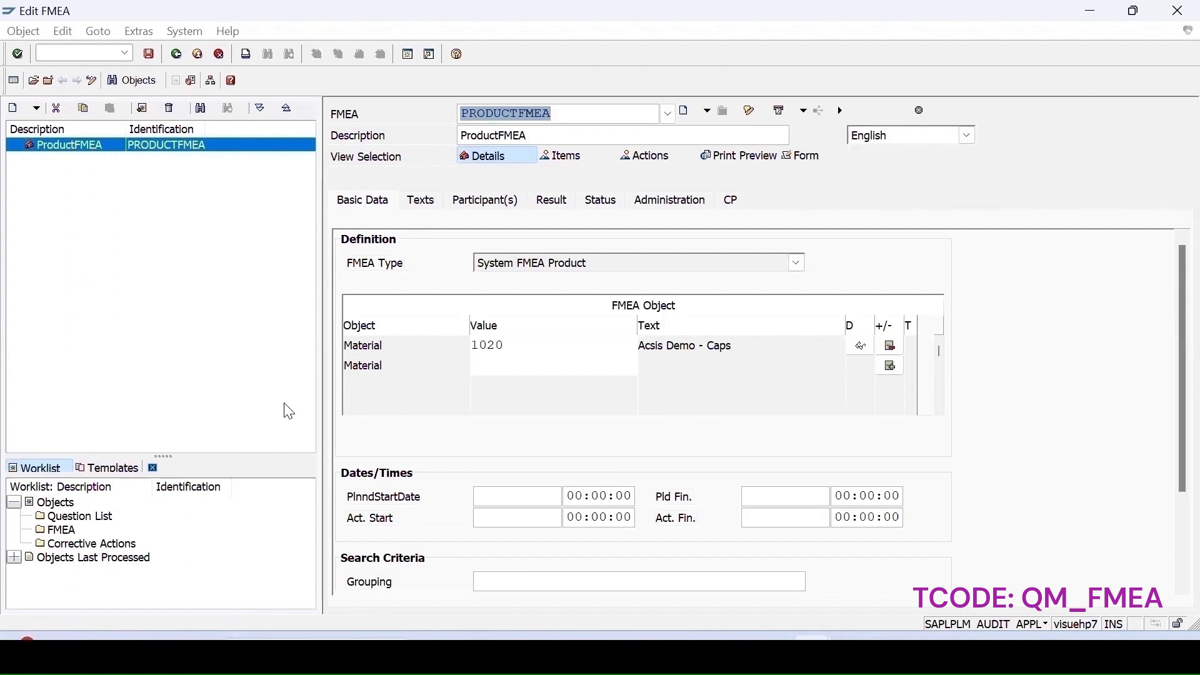
- Run a consistency check on the ProductFMEA
left_click(484, 502)
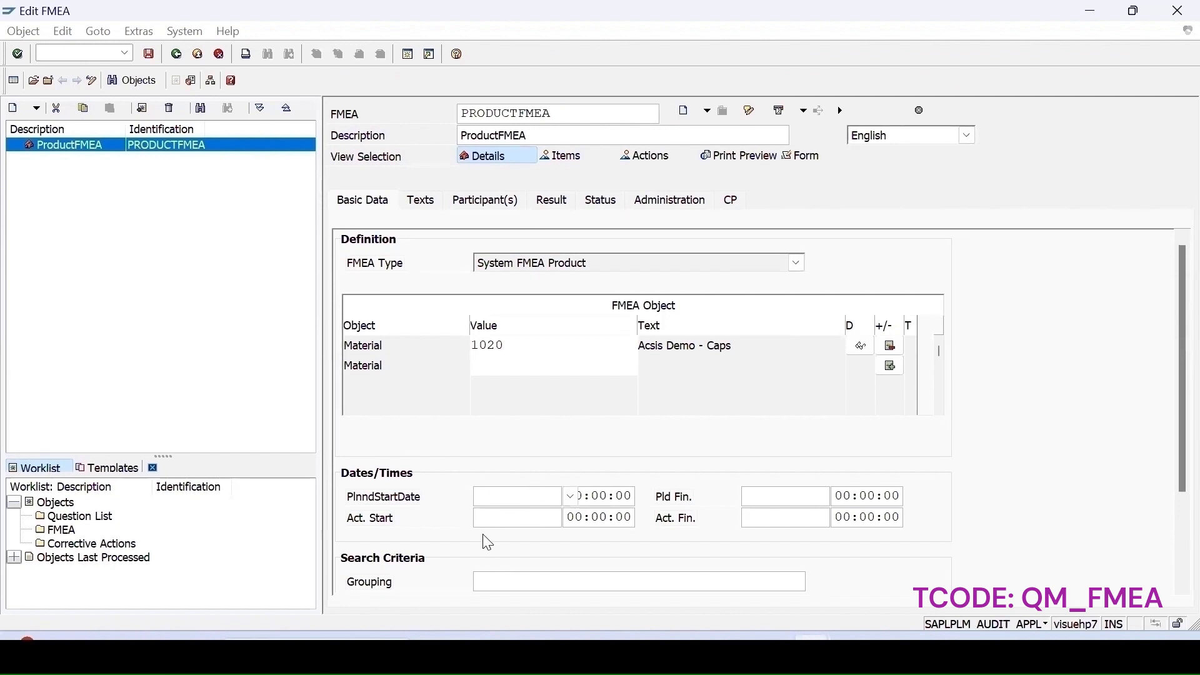
key("shift+F10")
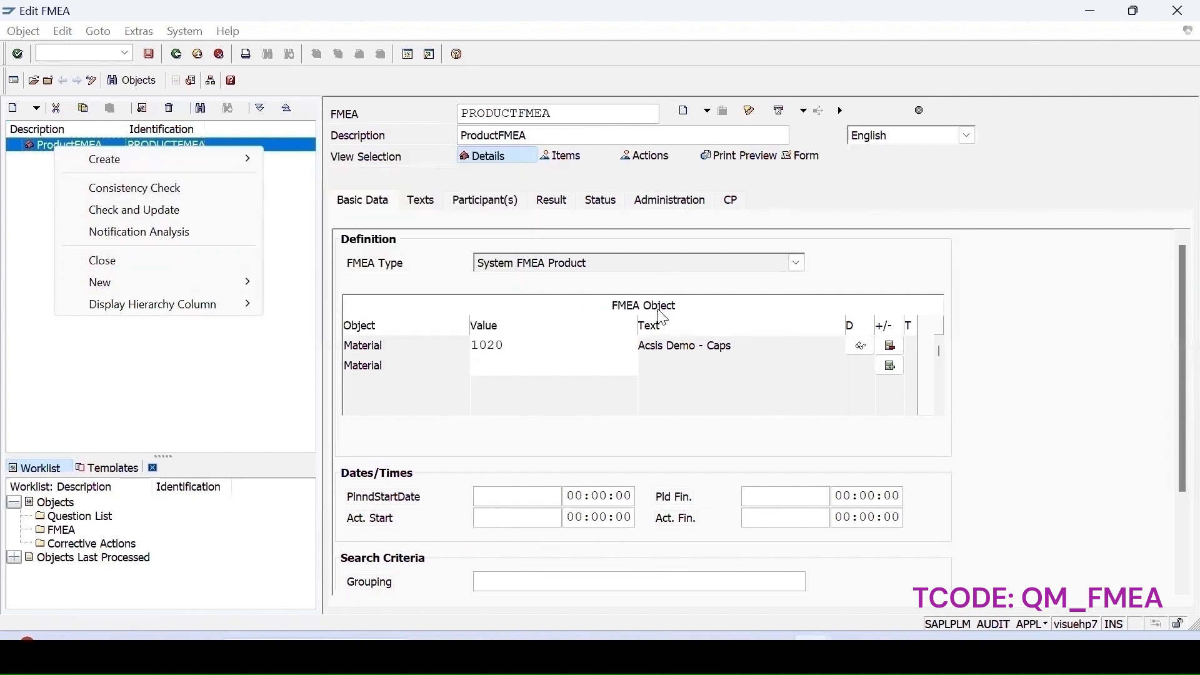
mouse_move(136, 170)
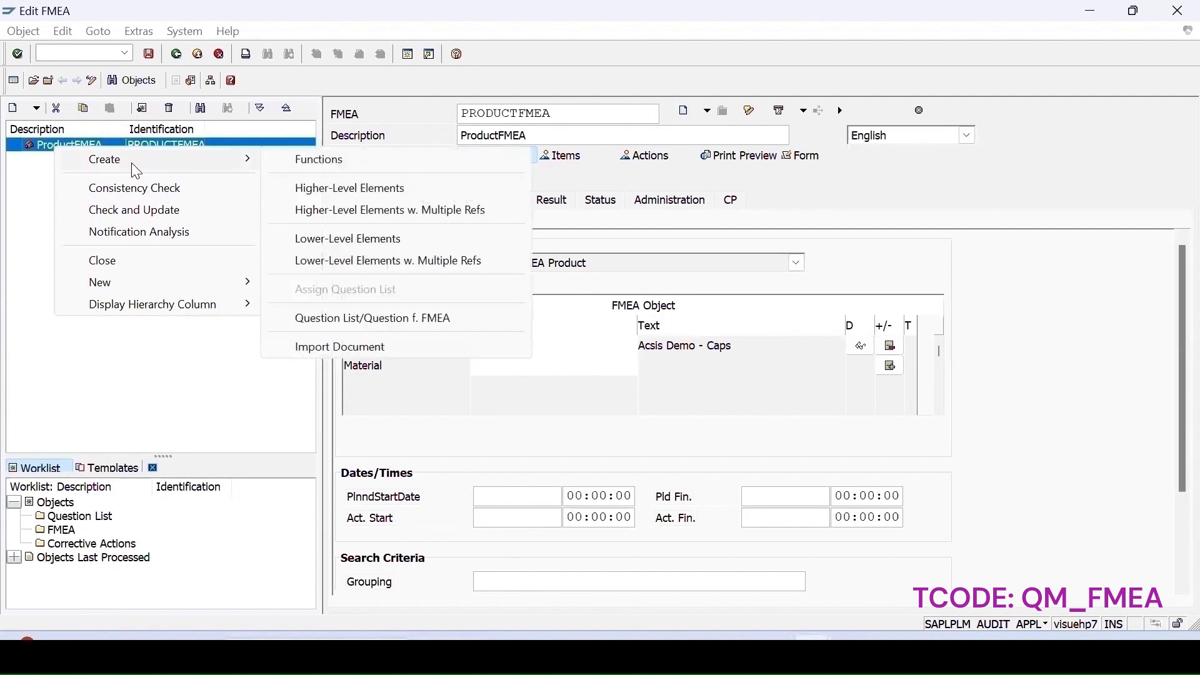
left_click(129, 196)
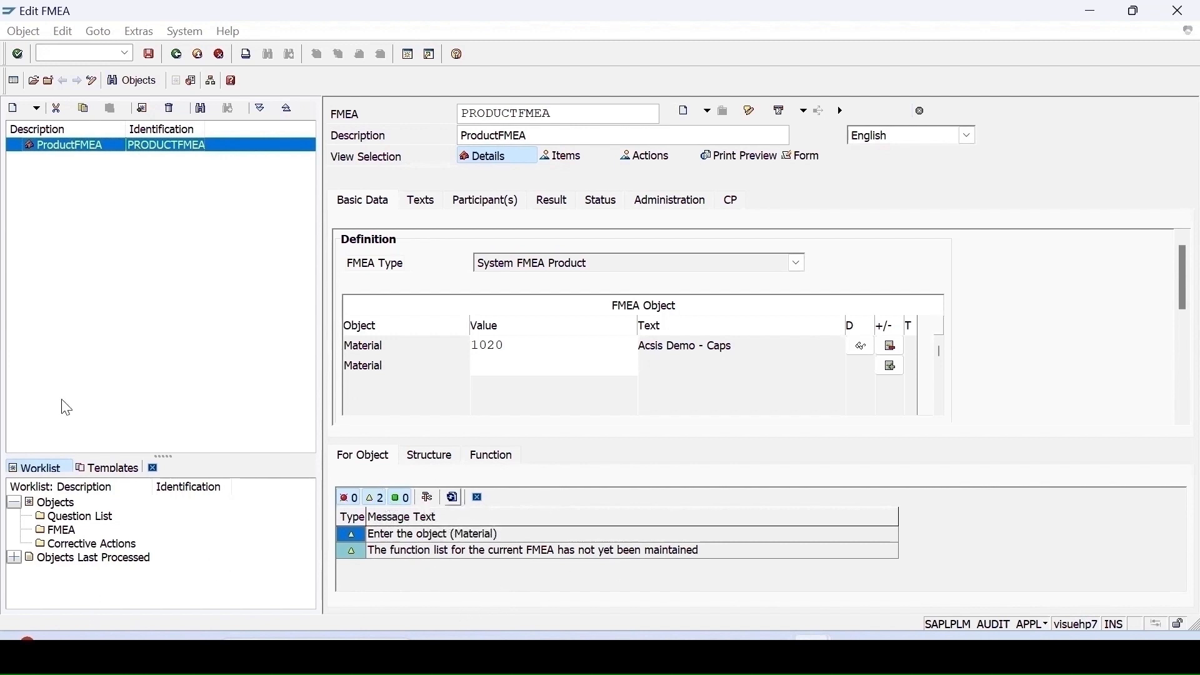
- Create a function list under ProductFMEA named ProductFunctions with the description ProductFunctions
right_click(45, 153)
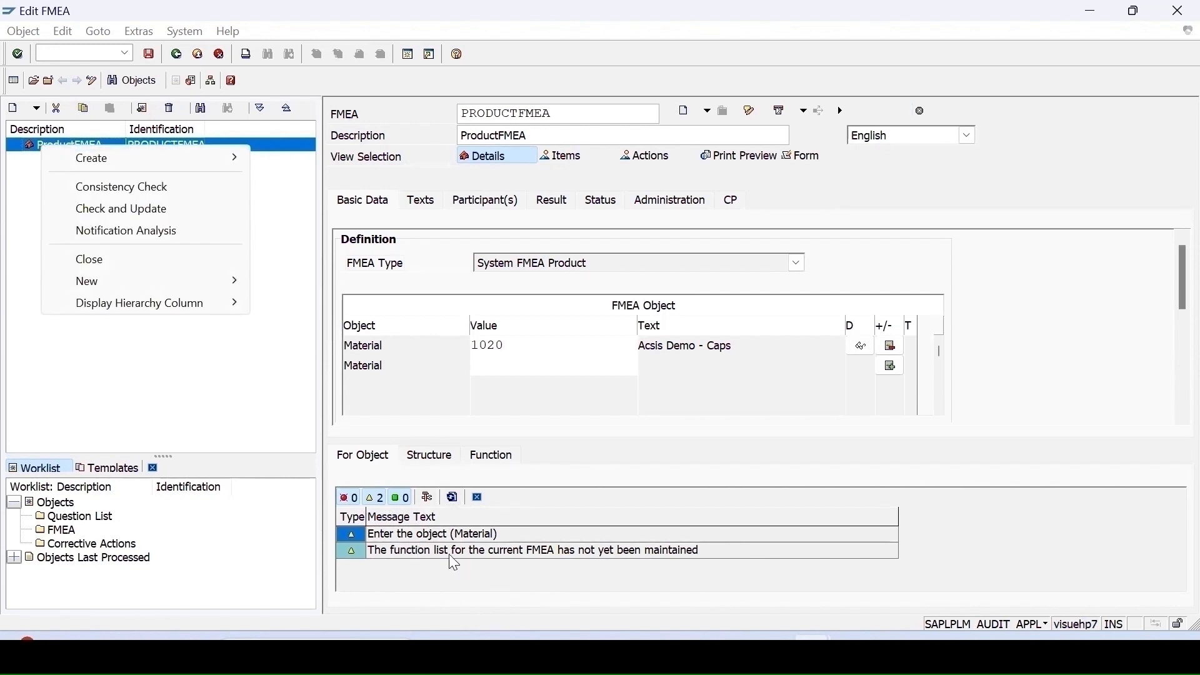
mouse_move(196, 168)
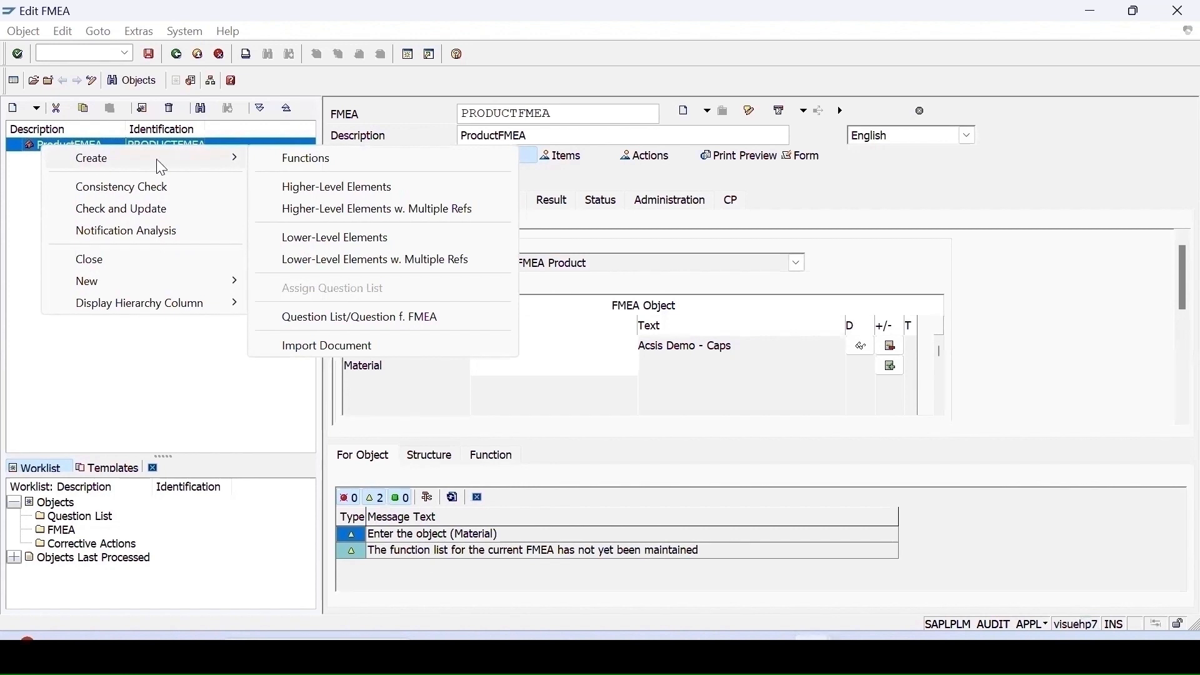
left_click(293, 169)
type("Product")
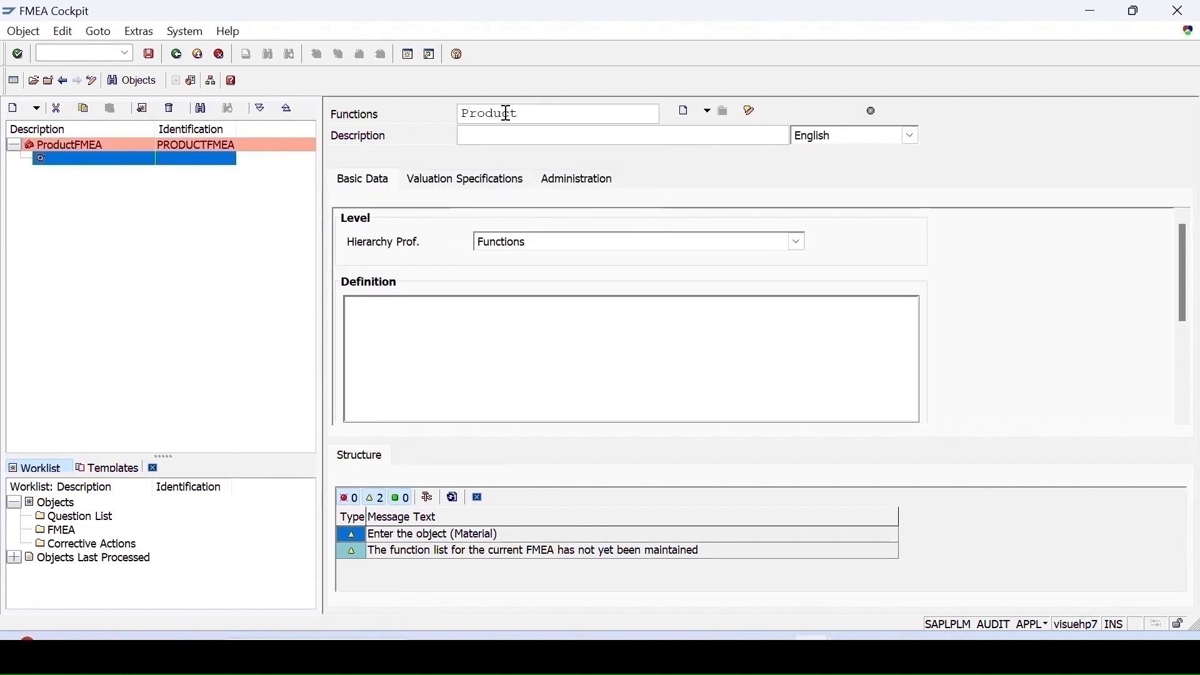
type("Functions")
double_click(563, 115)
key("ctrl+c")
key("ctrl+v")
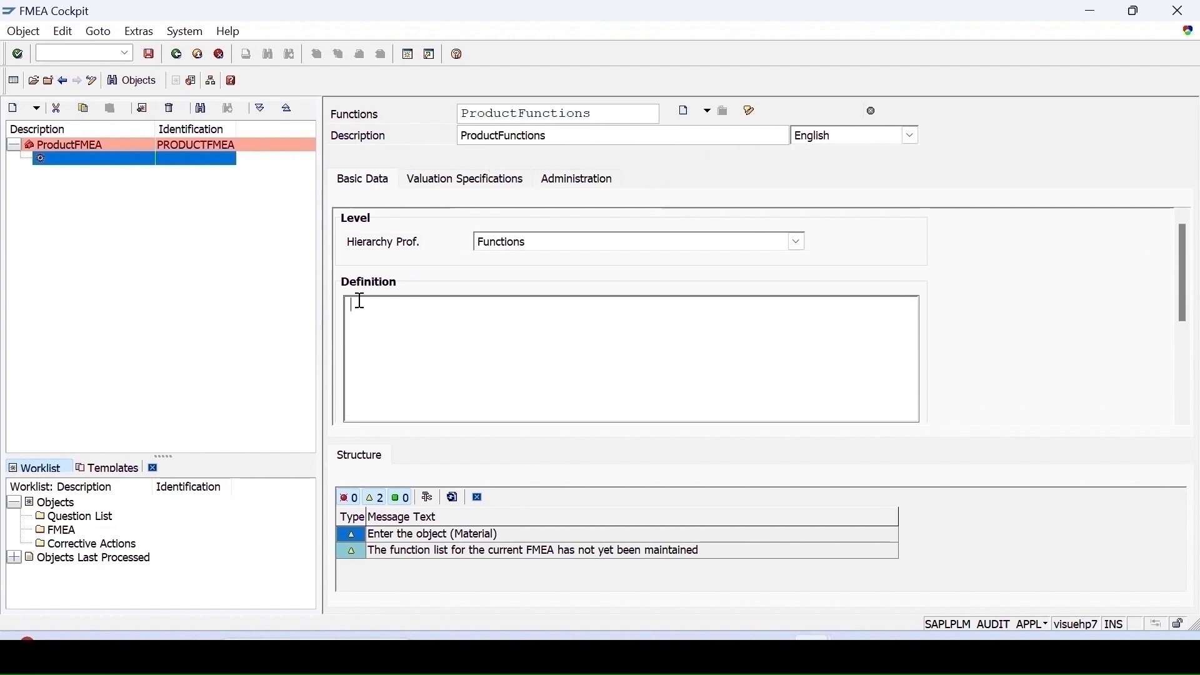
- Set the function list's catalog profile to 000000001 with defect types 9, causes 5, actions 8, functions J, effects 6, and save
left_click(443, 181)
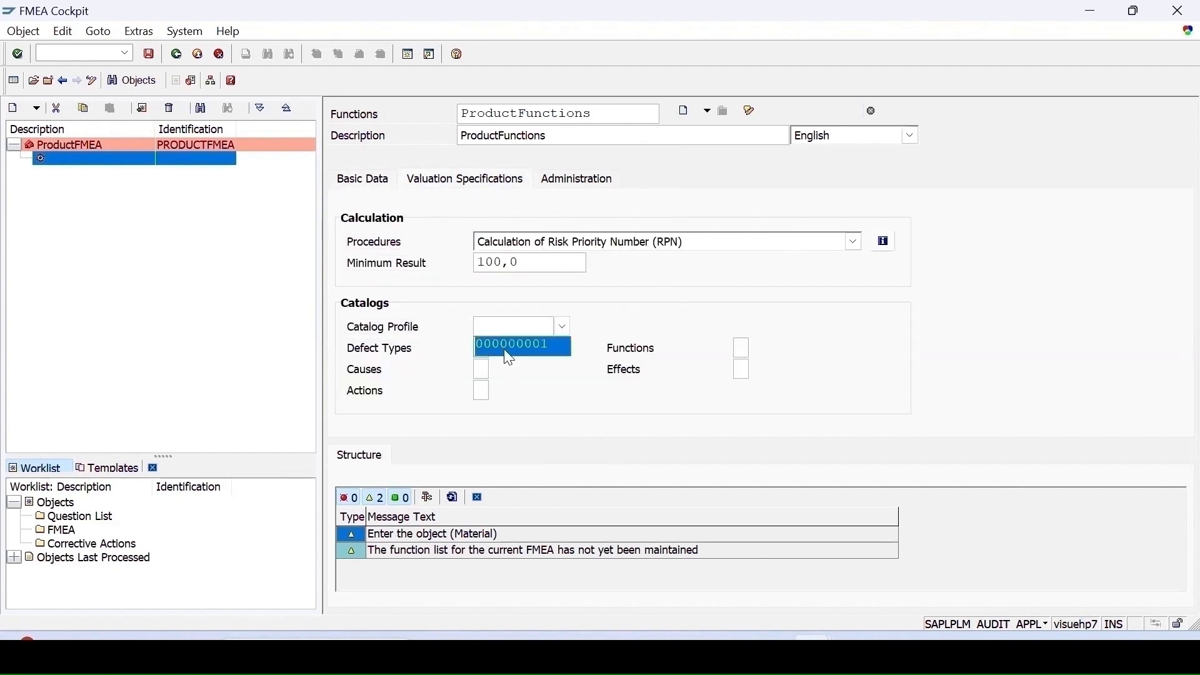
left_click(510, 358)
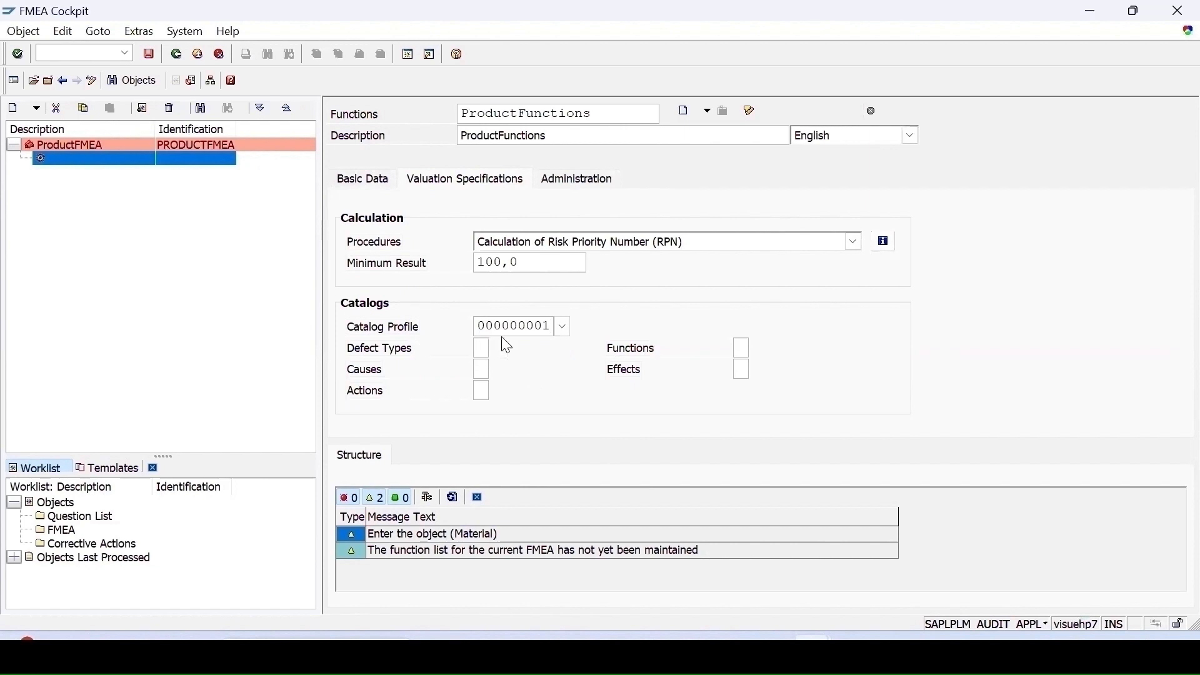
left_click(479, 347)
left_click(493, 370)
left_click(483, 389)
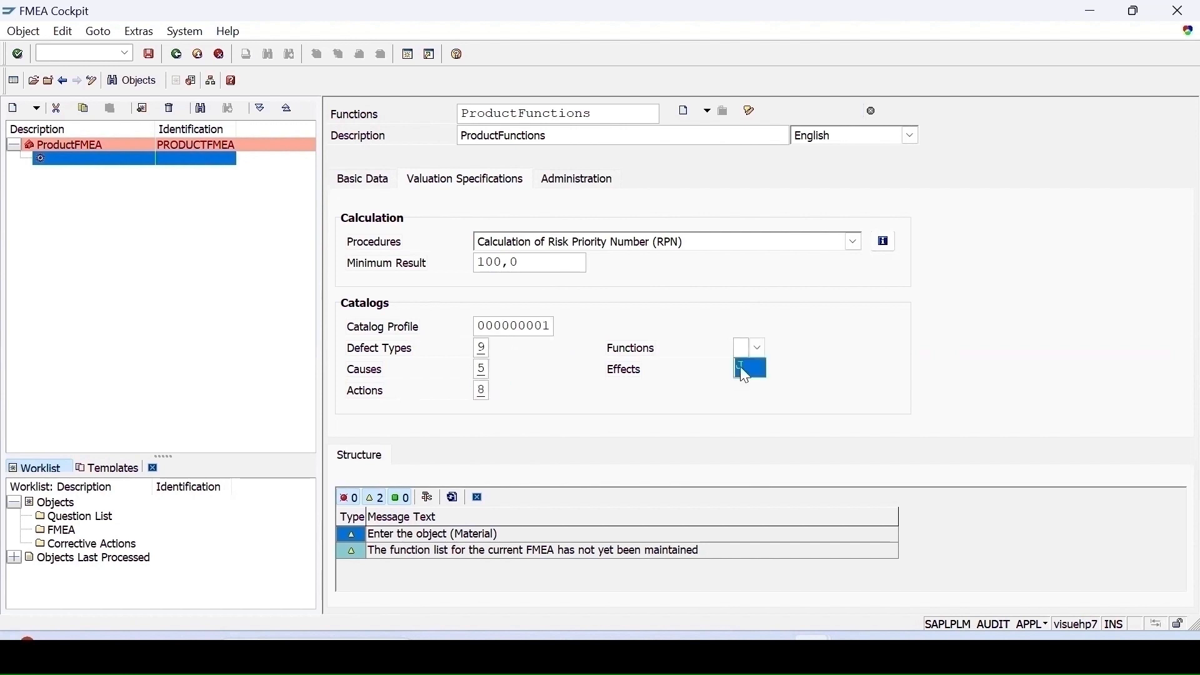
left_click(742, 370)
left_click(742, 368)
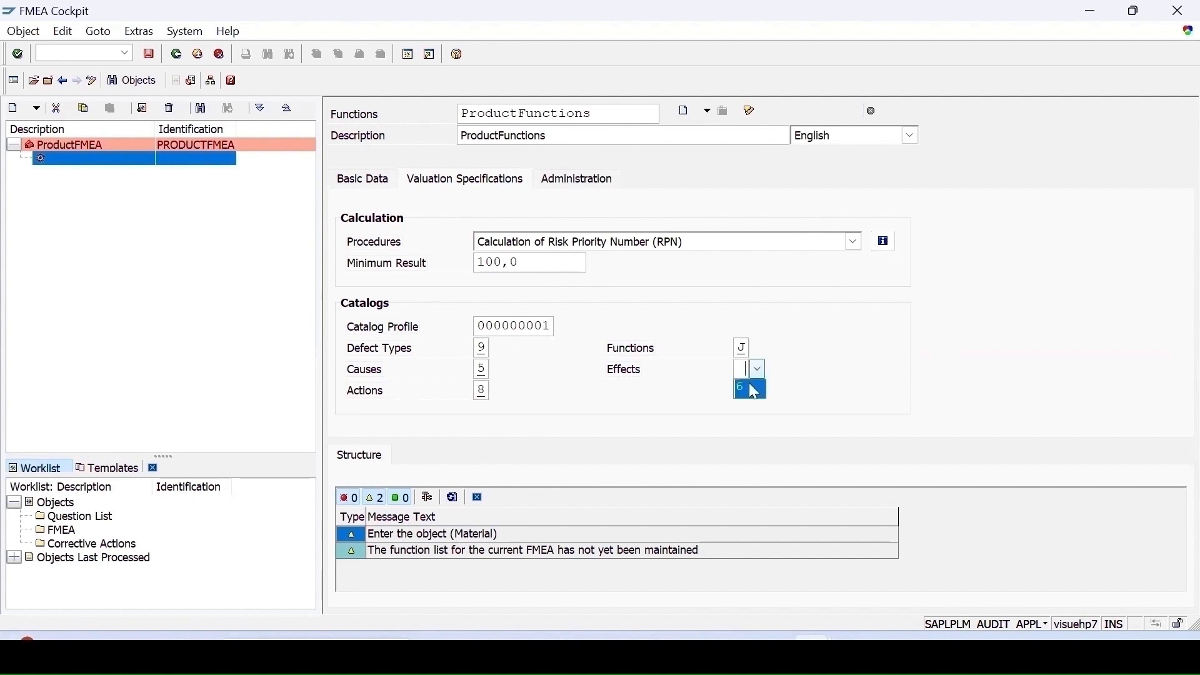
left_click(753, 390)
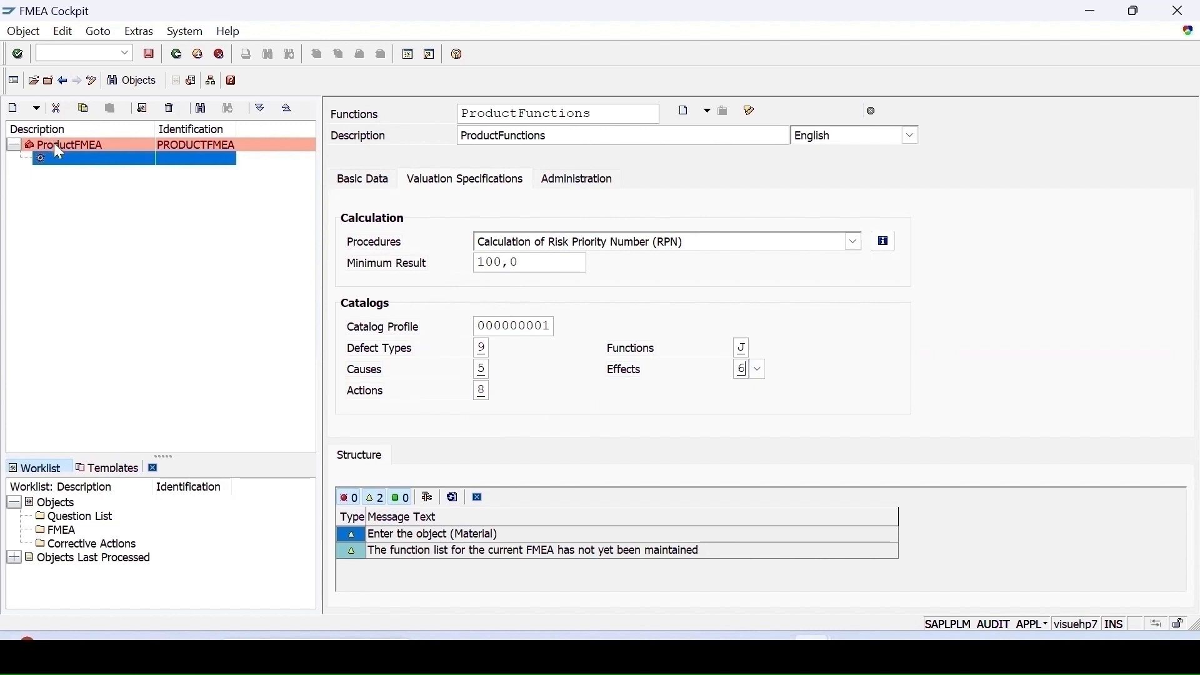
left_click(150, 56)
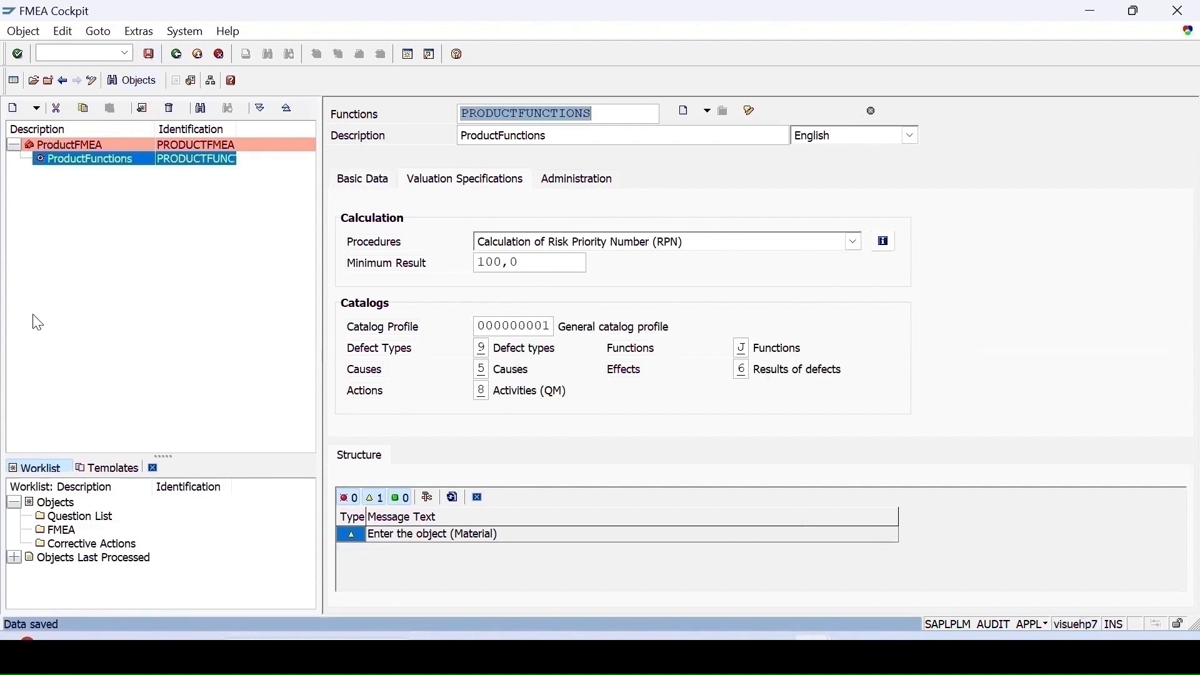
- Create a function ProductFunction under the ProductFunctions list with the description ProductFunction
right_click(62, 162)
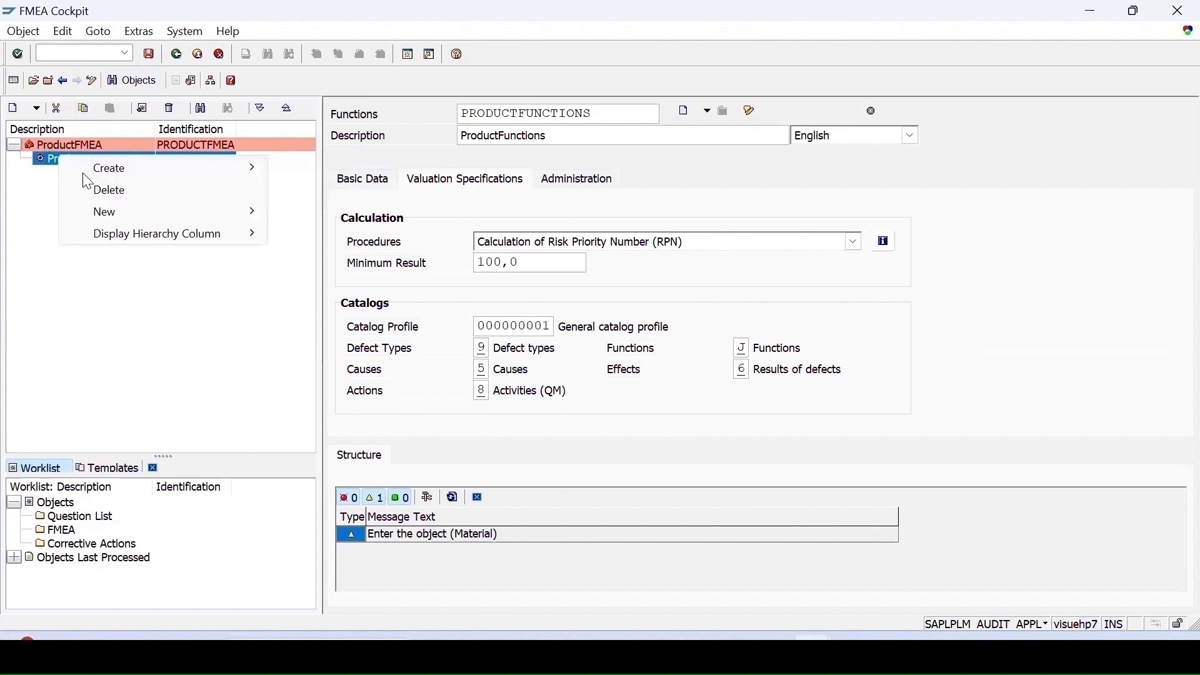
mouse_move(162, 169)
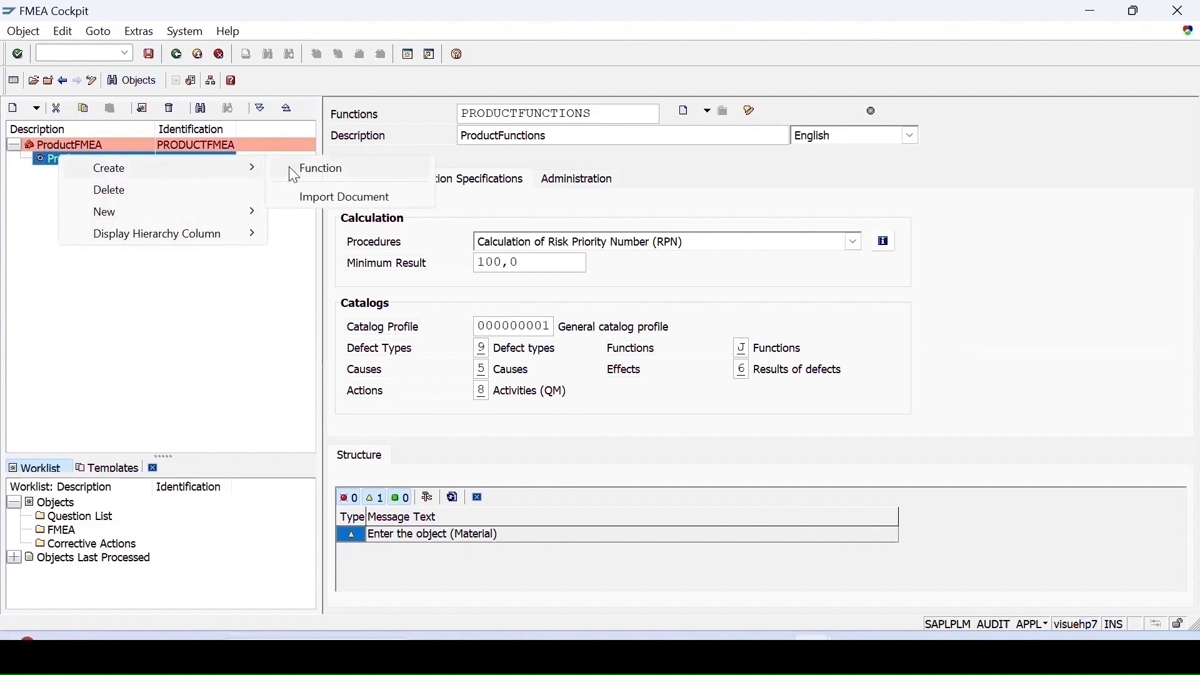
left_click(319, 169)
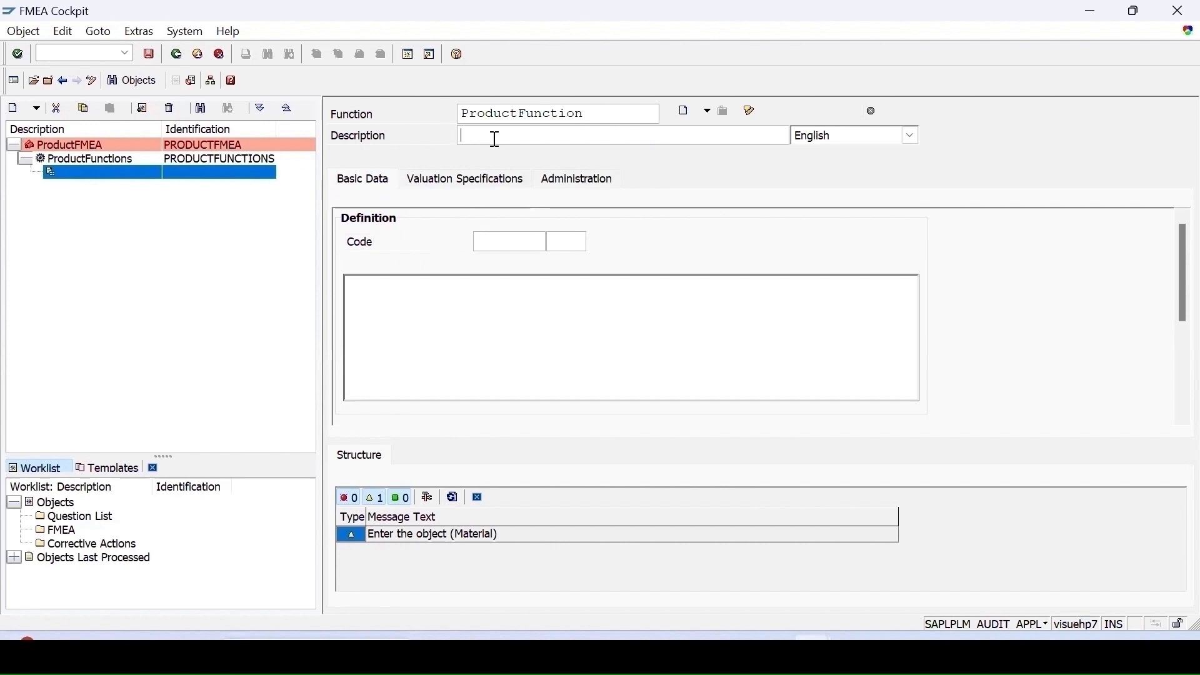
key("ctrl+v")
key("Return")
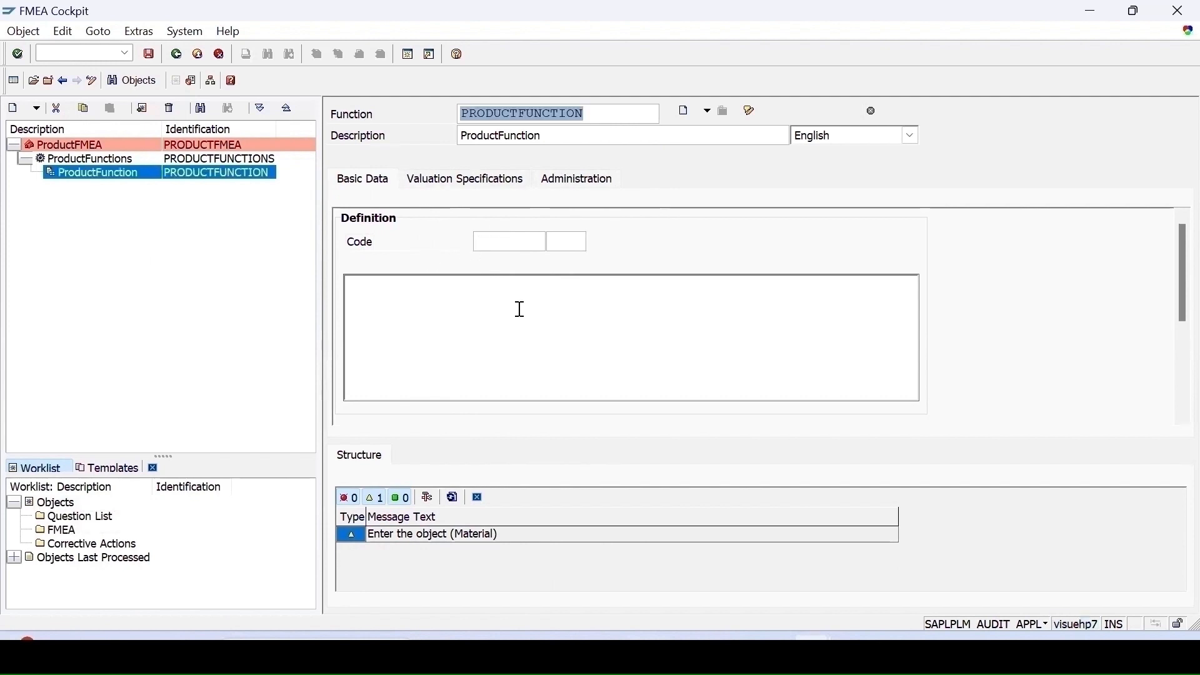
- Review the function's valuation specifications and save the ProductFunction
left_click(482, 184)
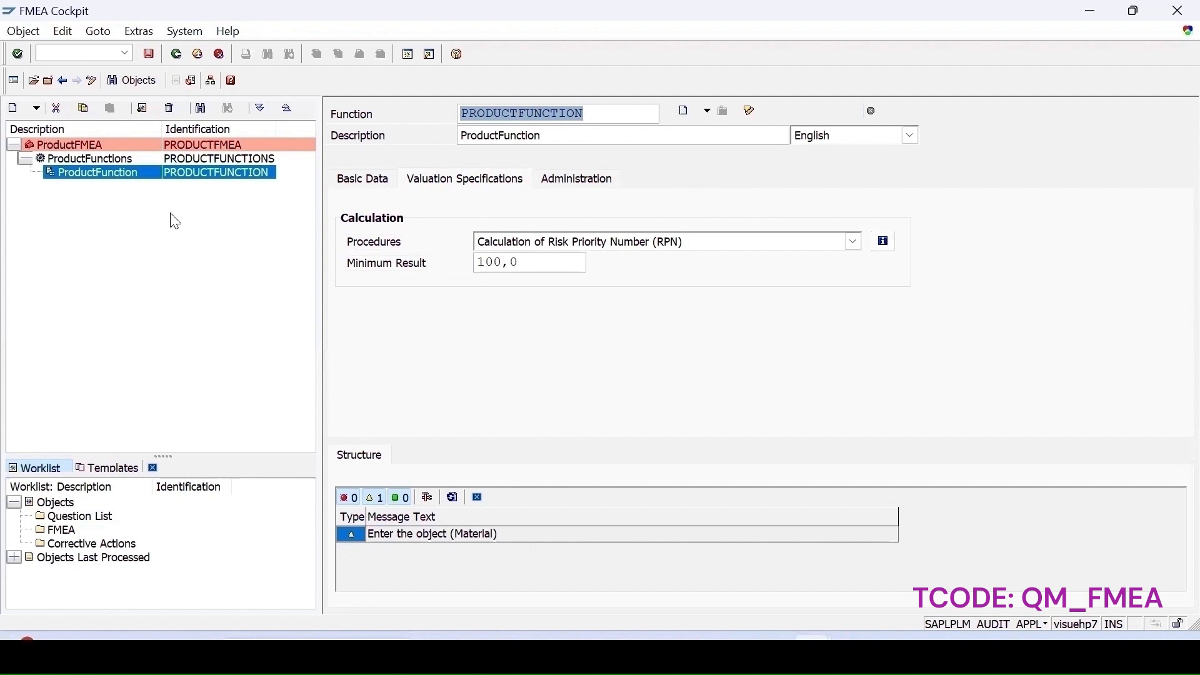
left_click(148, 54)
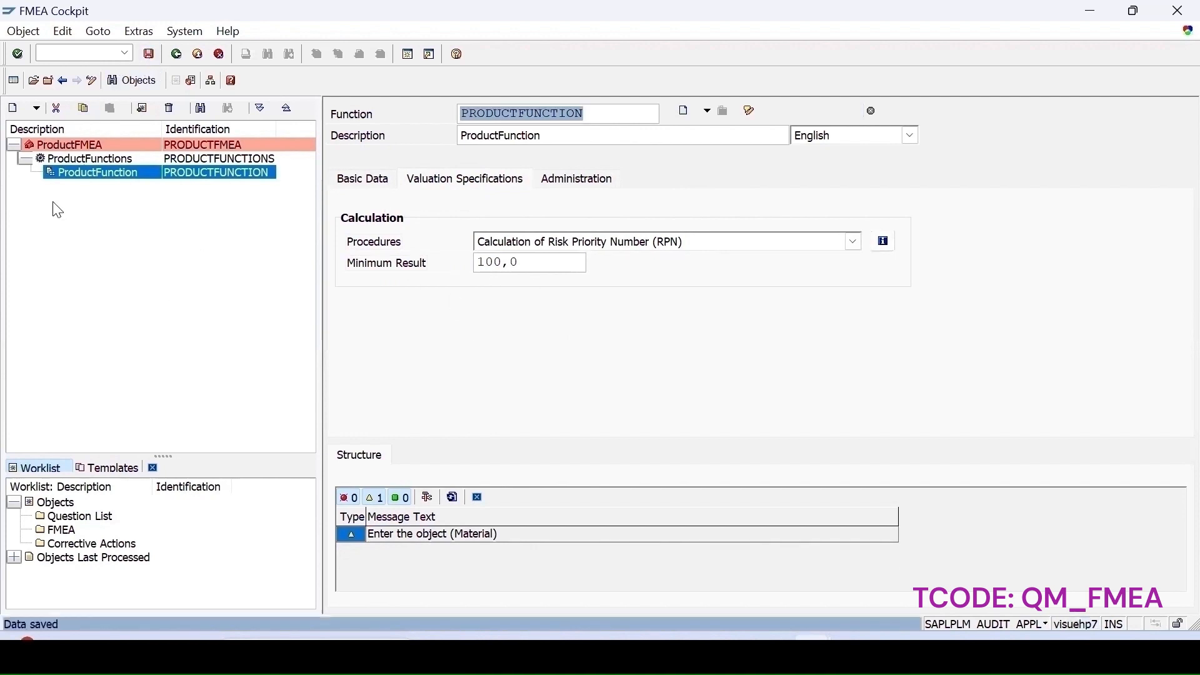
- Create a prerequisite Prerequisite1 with the description Prerequisite1 under ProductFunction, and save
right_click(91, 181)
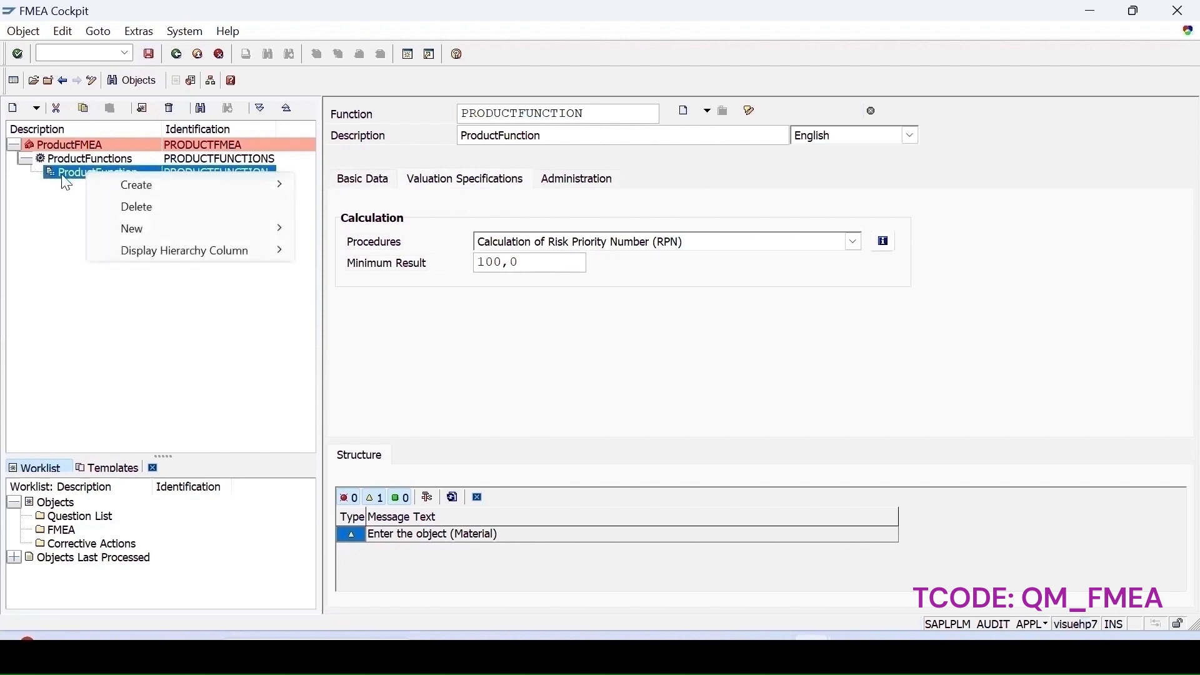
mouse_move(134, 185)
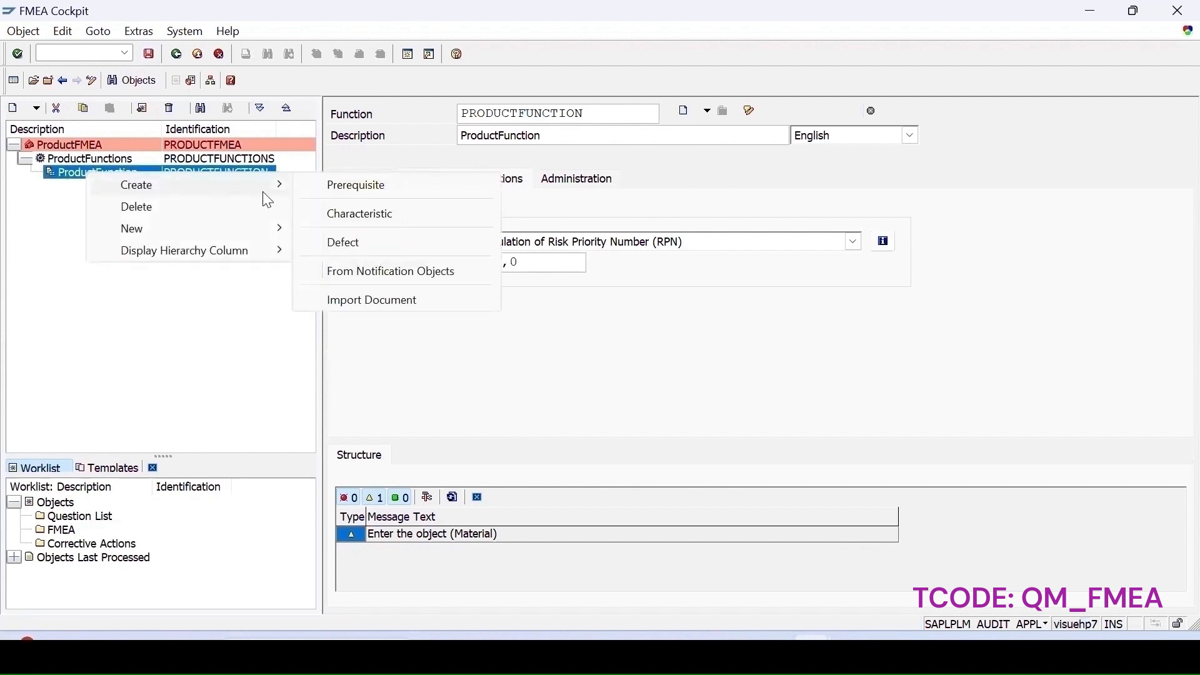
left_click(360, 186)
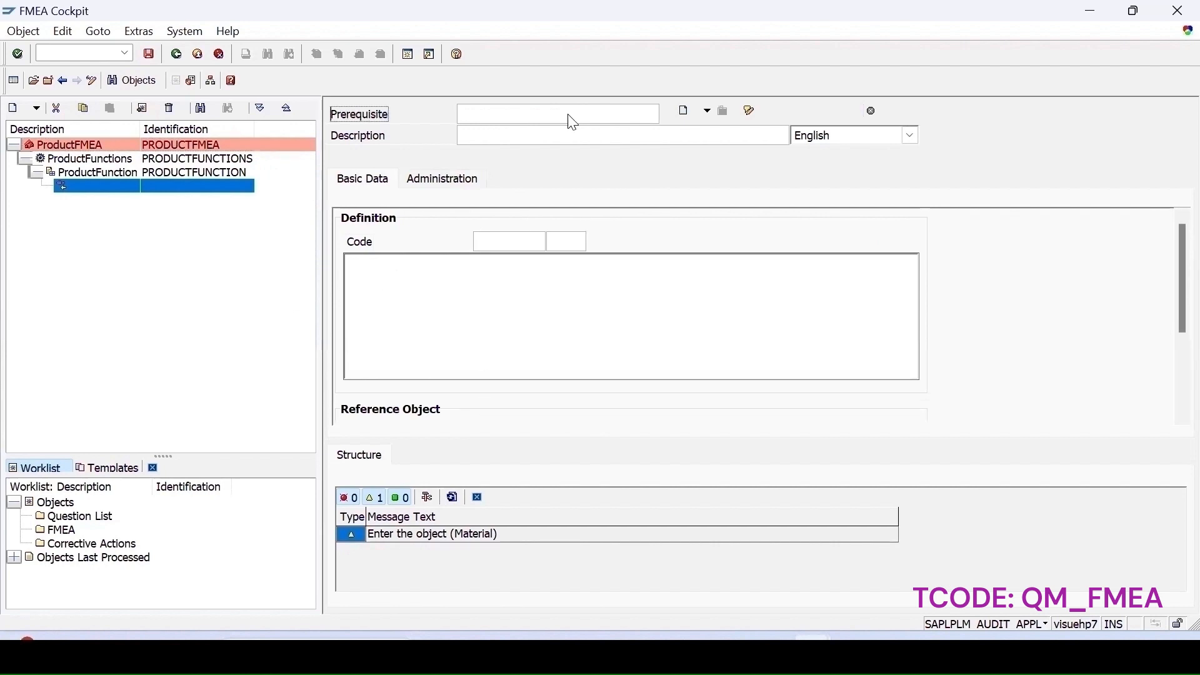
left_click(528, 118)
type("Prerequisite")
key("ctrl+v")
left_click(576, 108)
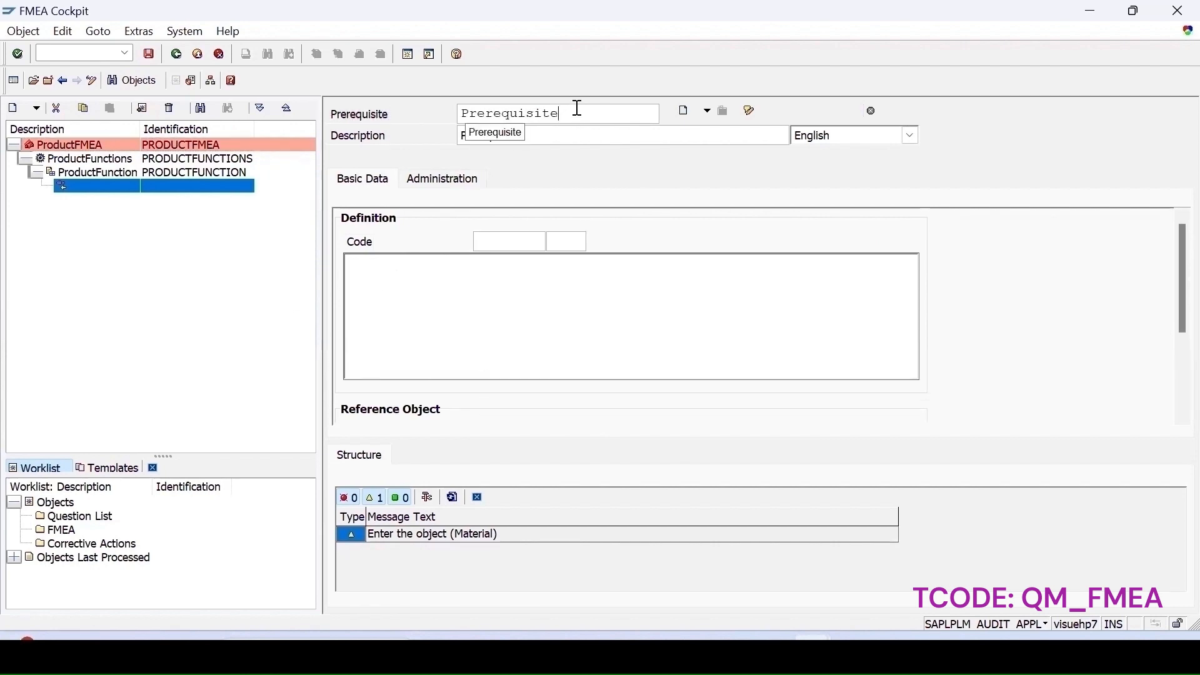
type("1")
left_click(542, 127)
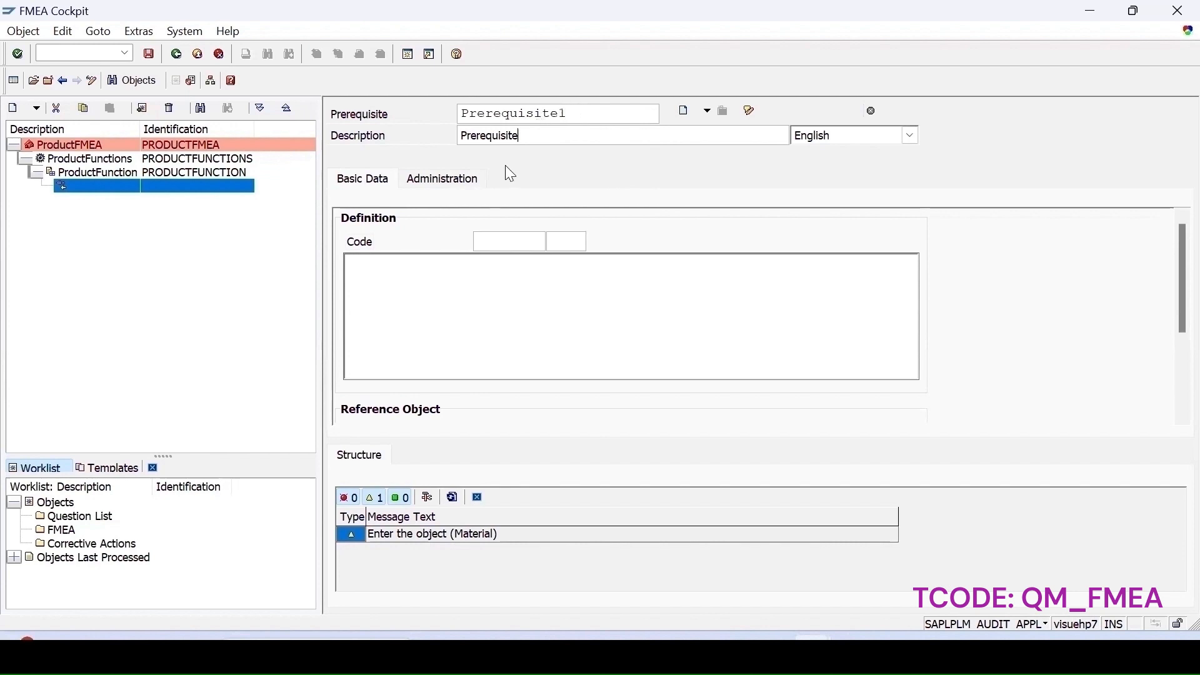
type("1")
key("Return")
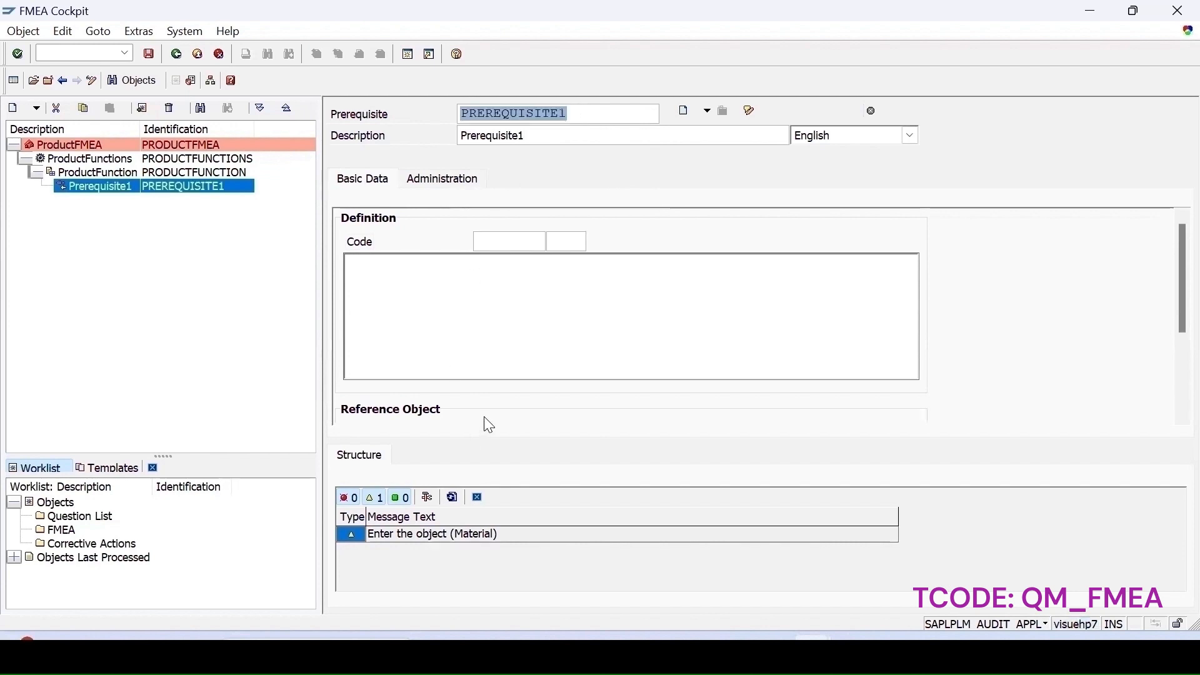
left_click(149, 54)
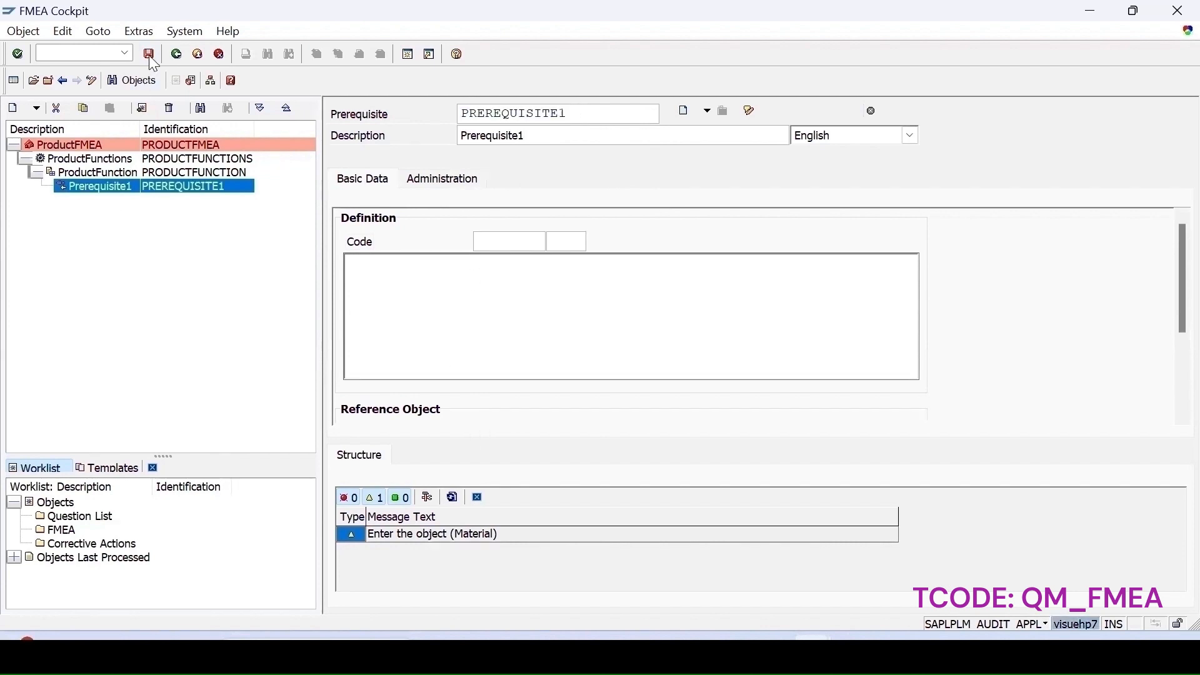
- Create a characteristic ProdCharacteristic under ProductFunction with the description ProdCharacteristic
left_click(88, 173)
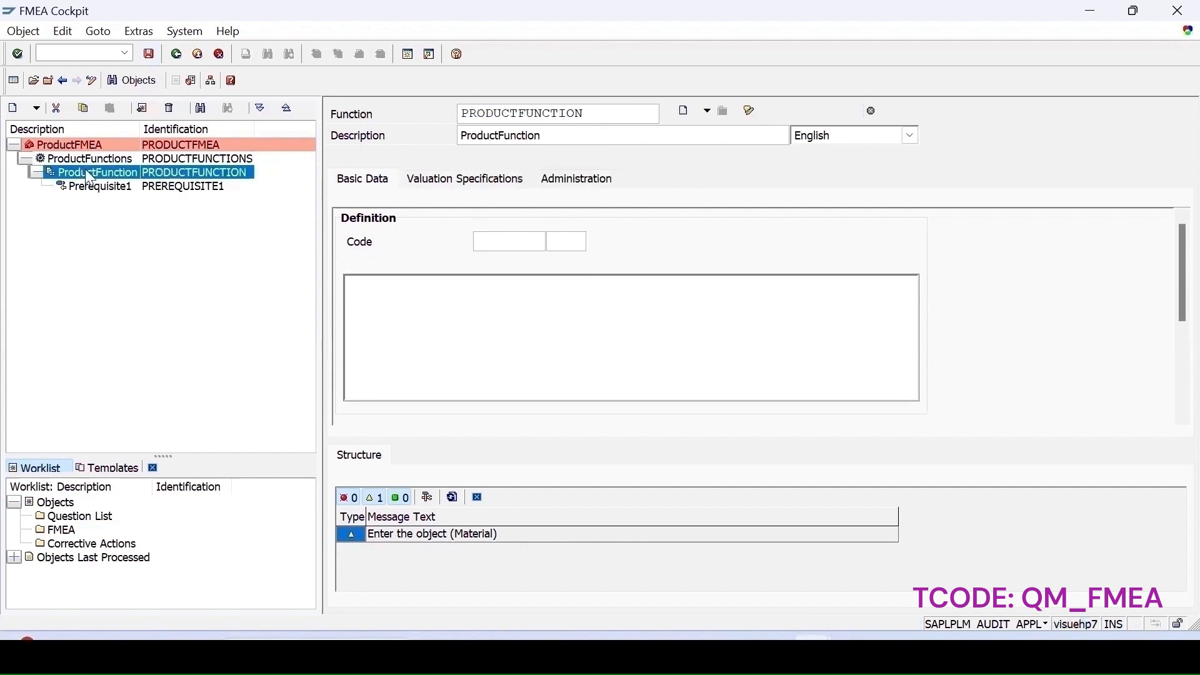
right_click(88, 176)
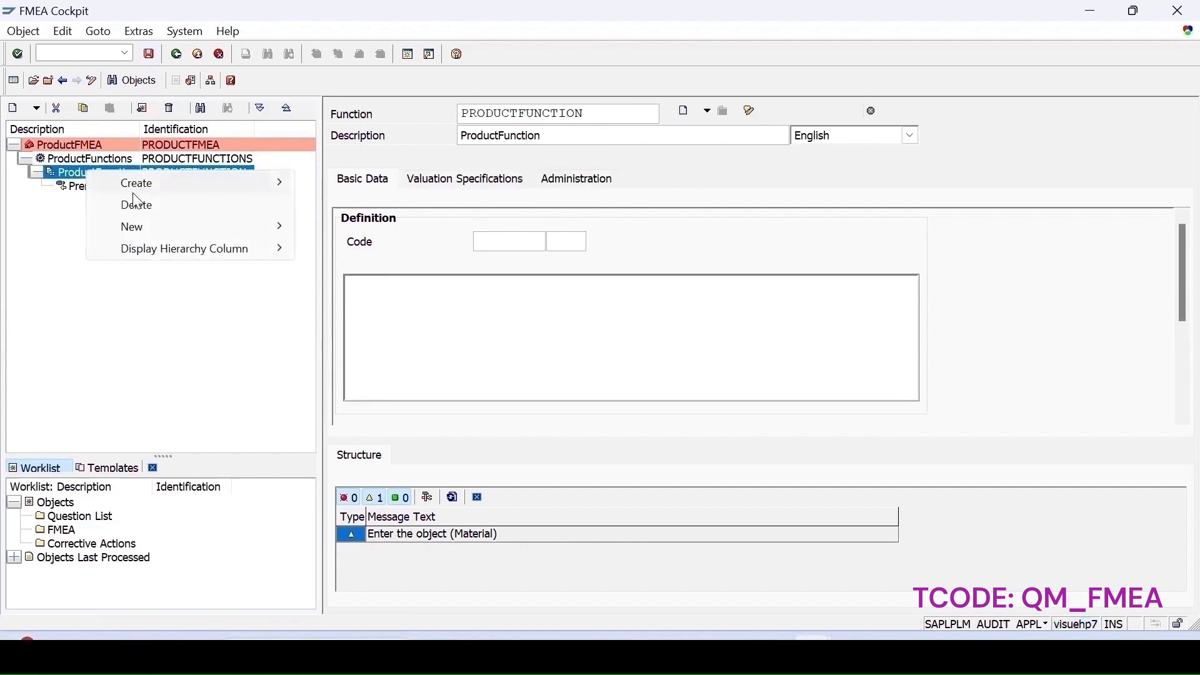
mouse_move(145, 190)
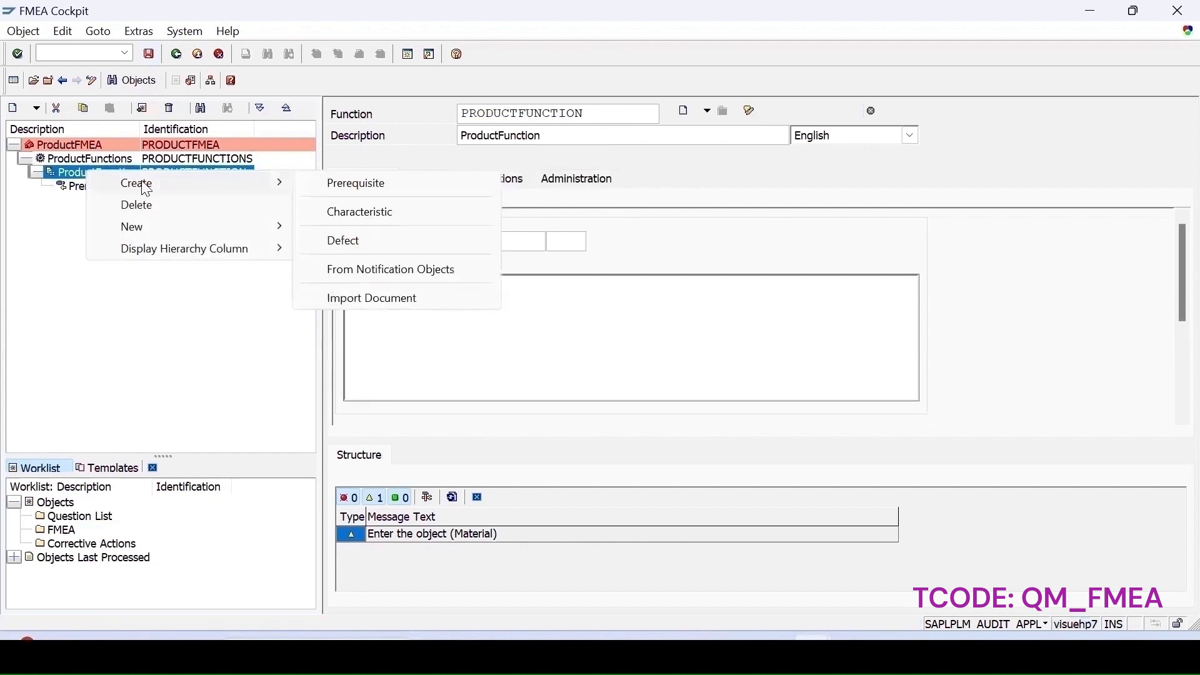
left_click(358, 212)
type("ProdCharacteristic")
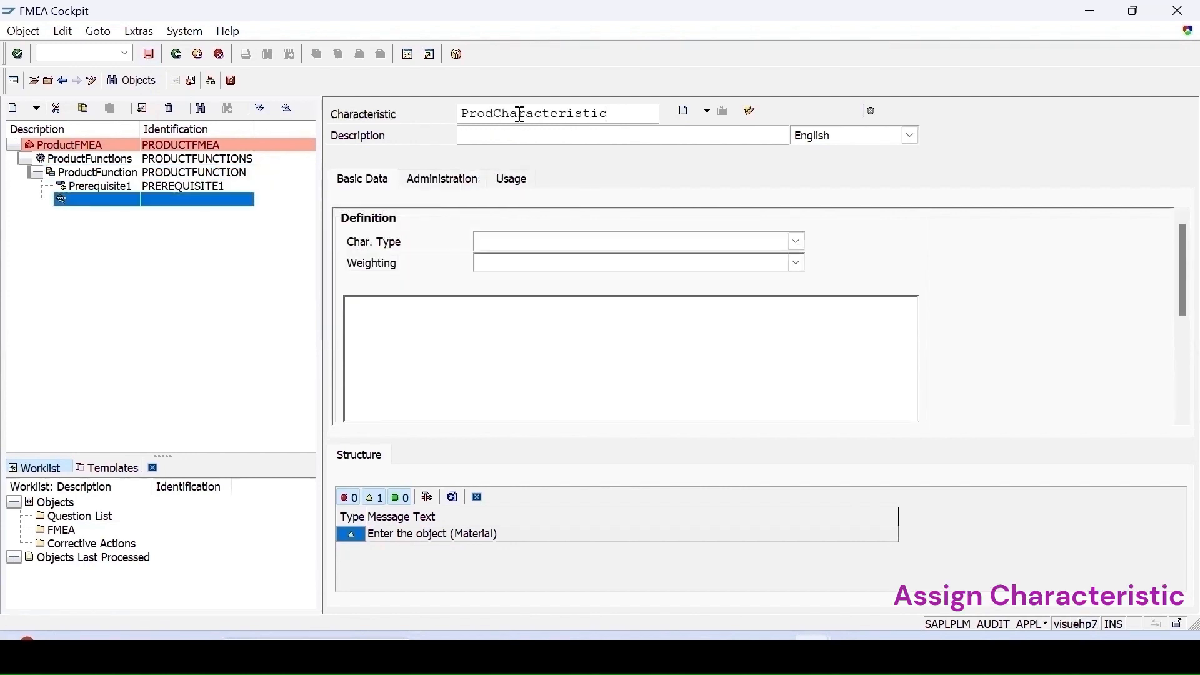
key("Return")
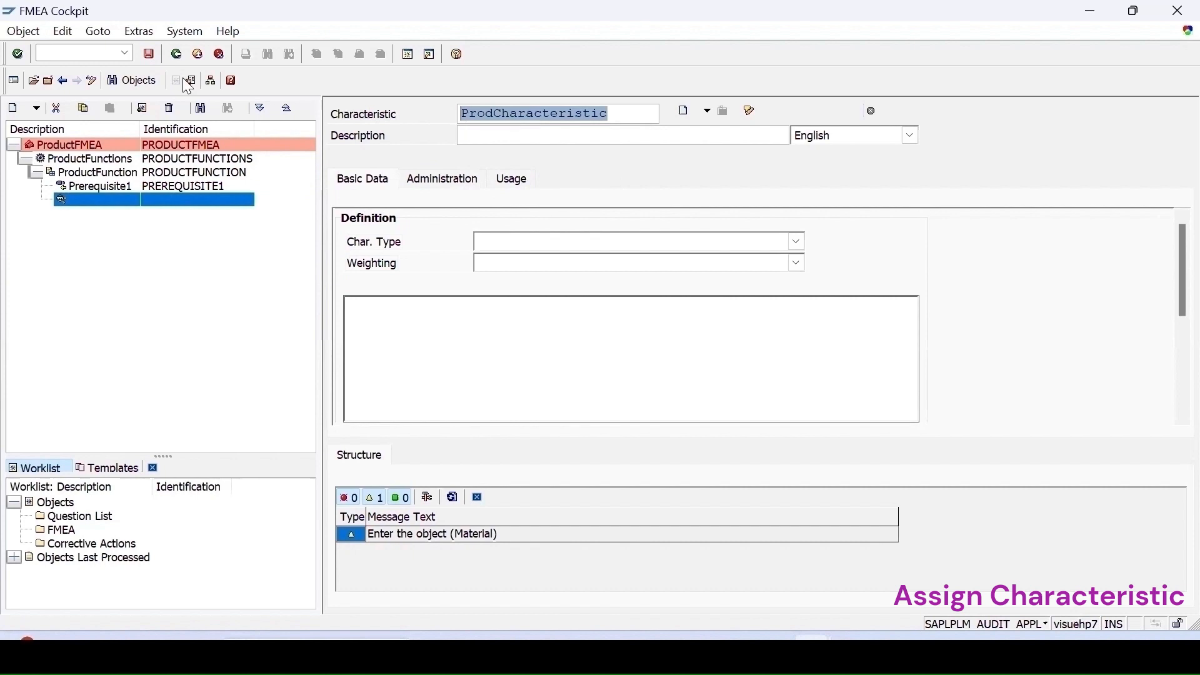
type("ProdCharacteristic")
key("Tab")
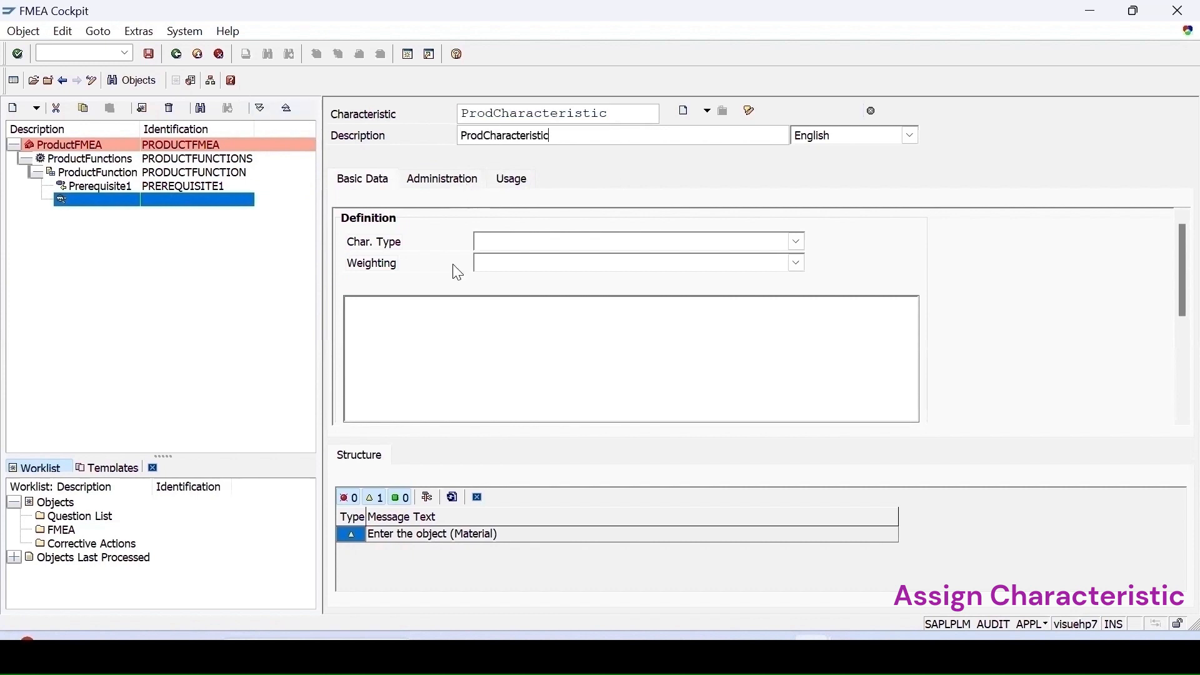
- Set the characteristic type to Prod.characteristic and the weighting to Critical characteristic
left_click(487, 245)
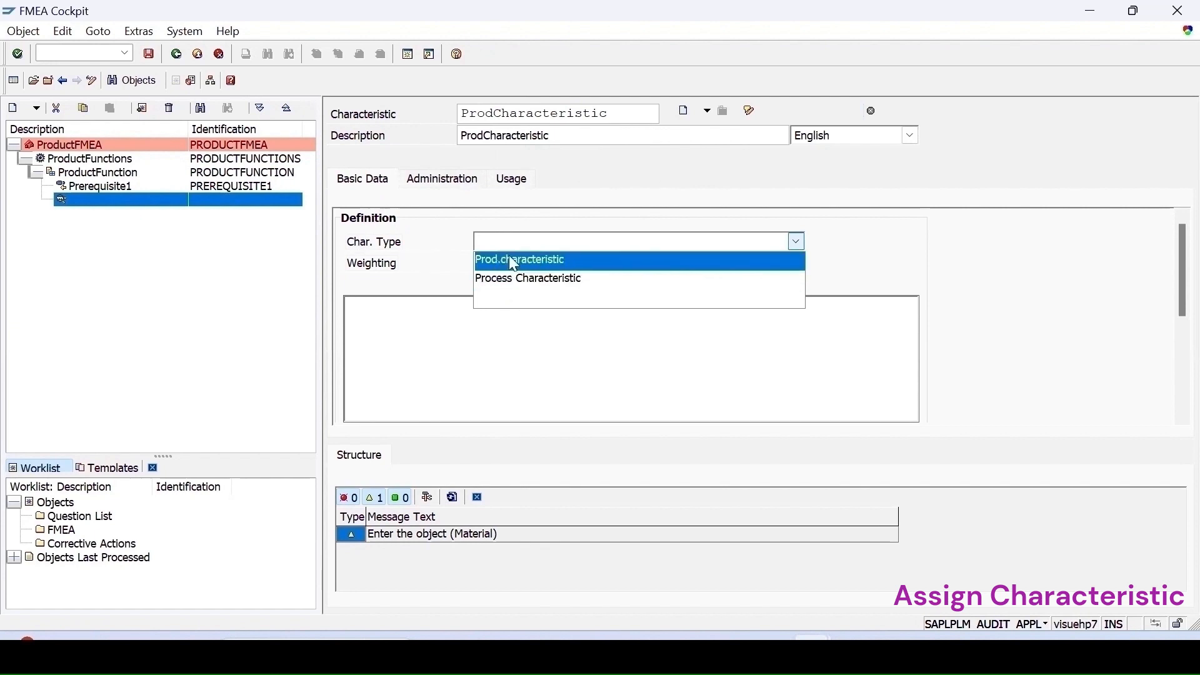
left_click(509, 258)
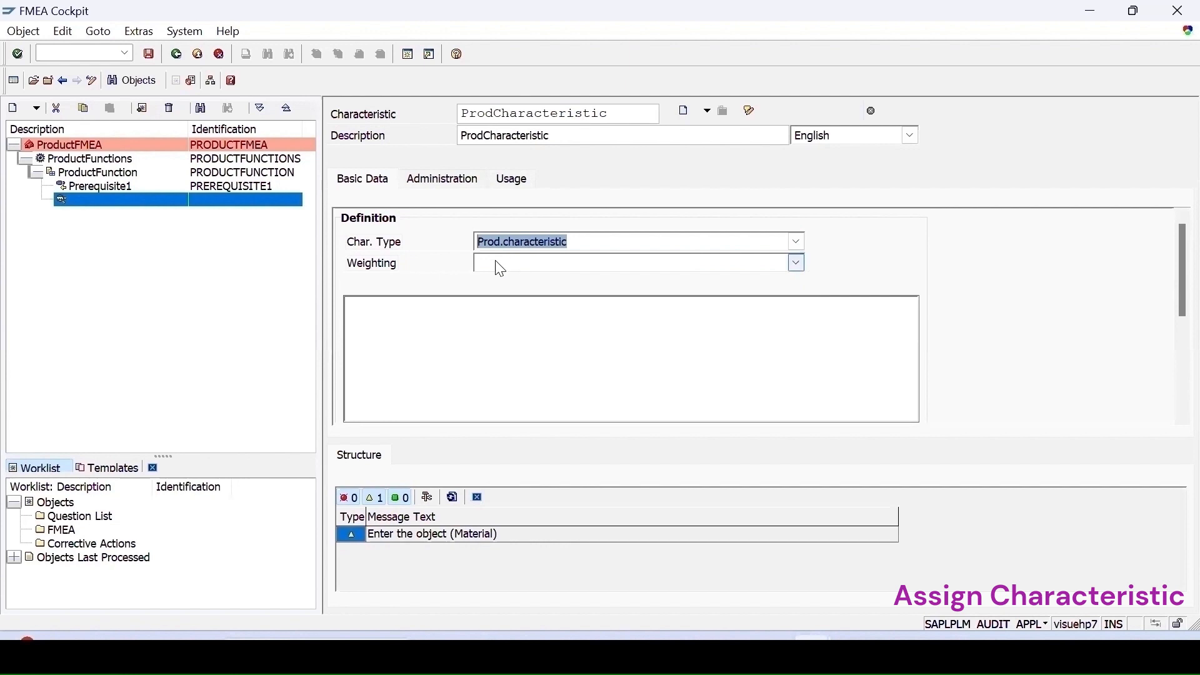
left_click(500, 267)
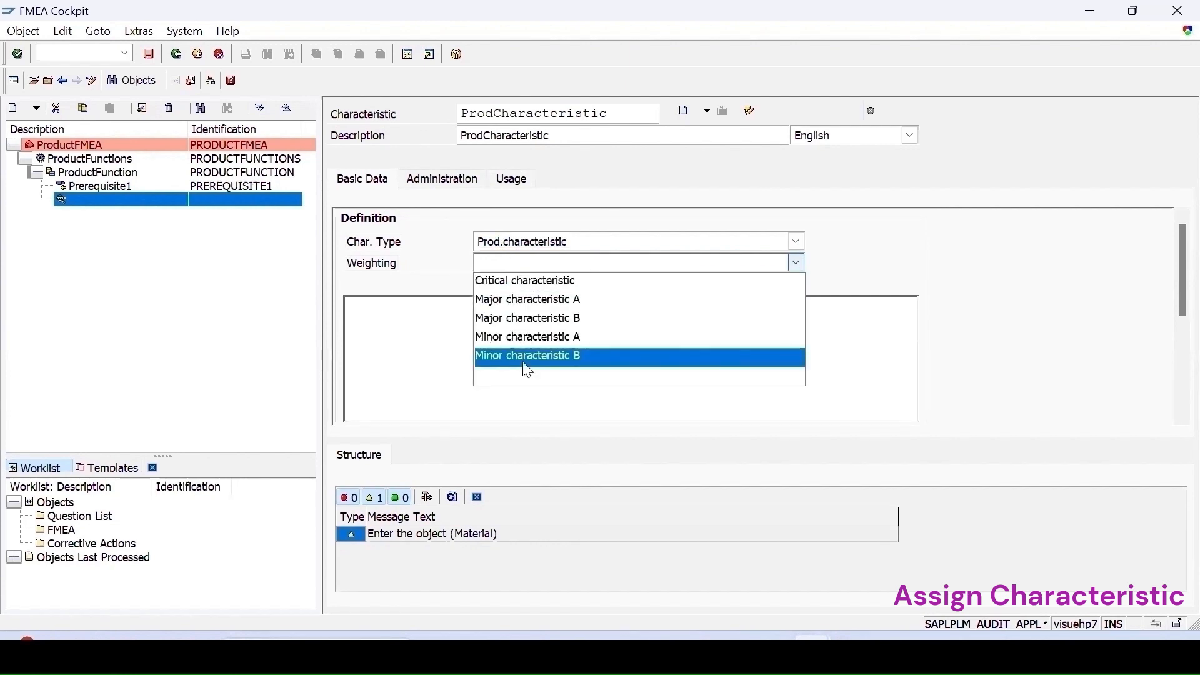
left_click(525, 281)
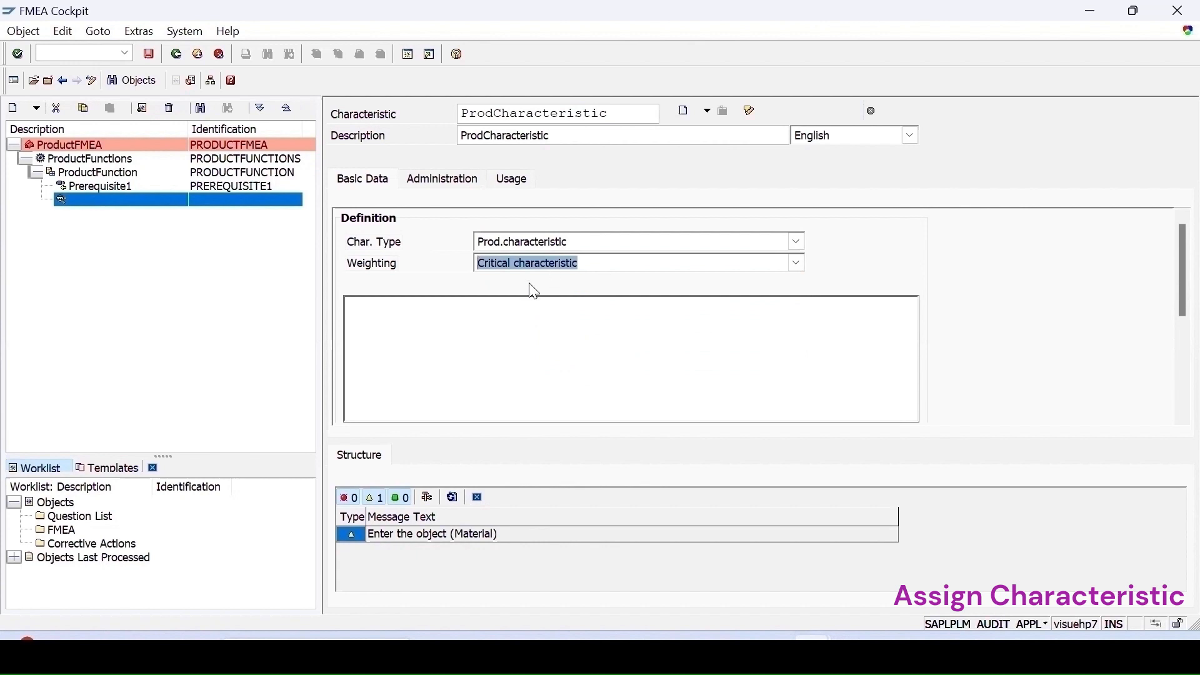
key("Return")
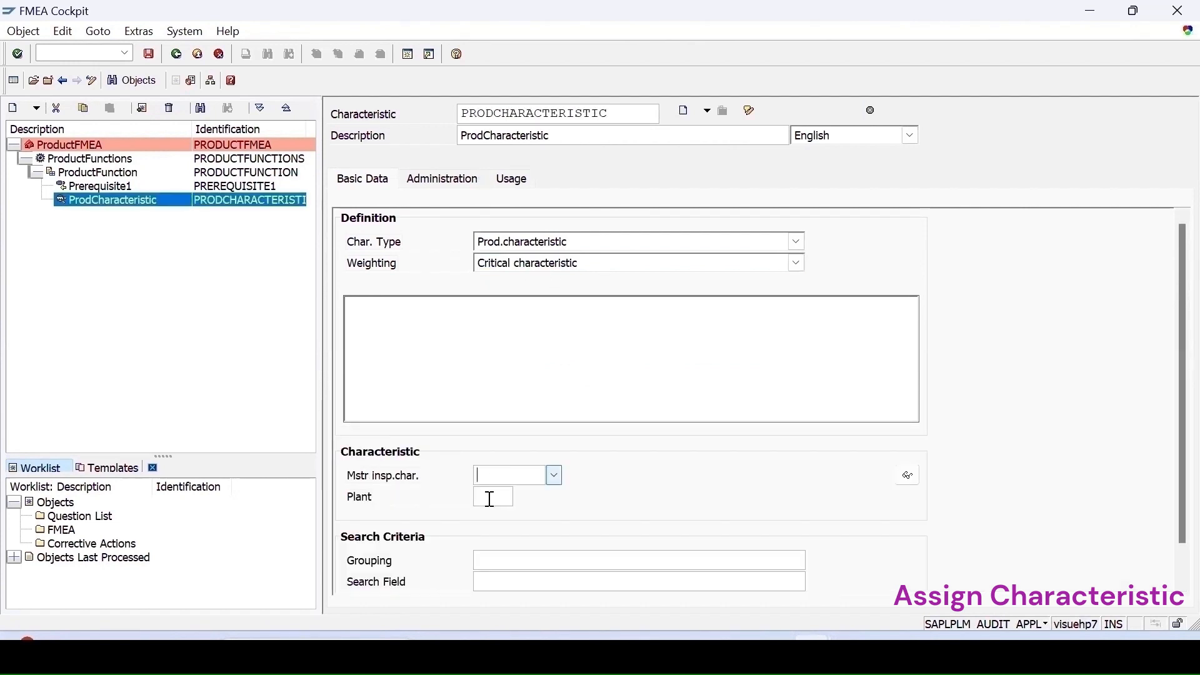
- Assign the master inspection characteristic COLOR from plant 1100 to ProdCharacteristic
left_click(500, 499)
left_click(527, 473)
left_click(556, 475)
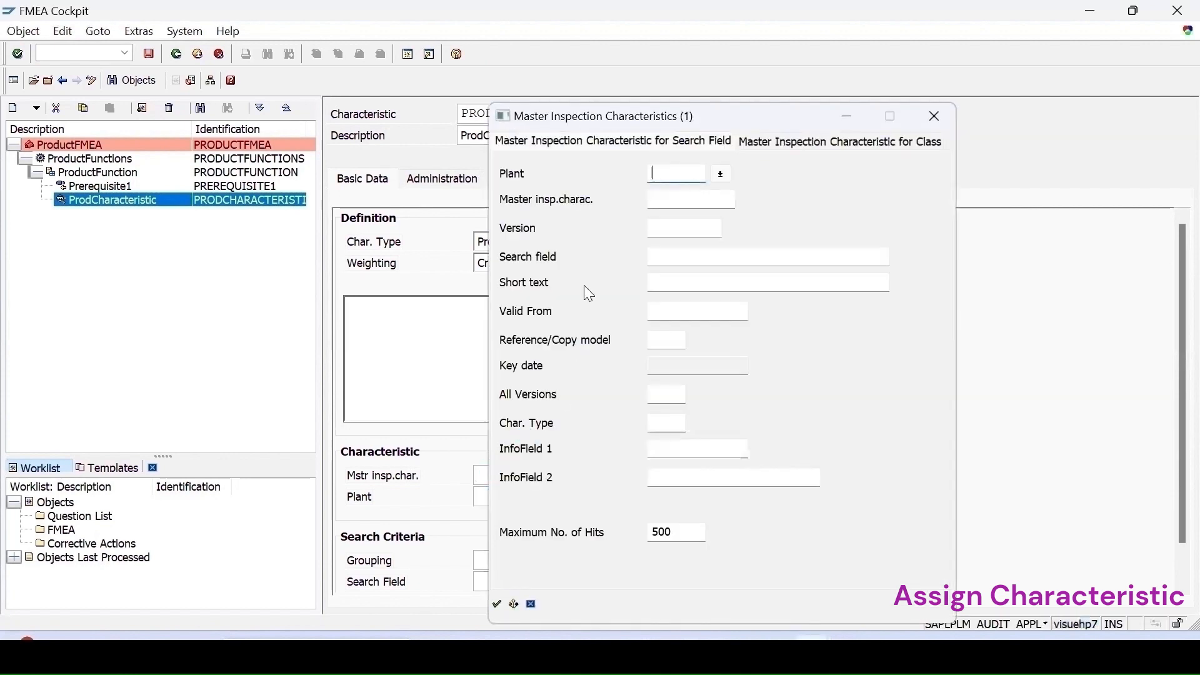
type("1100")
key("Return")
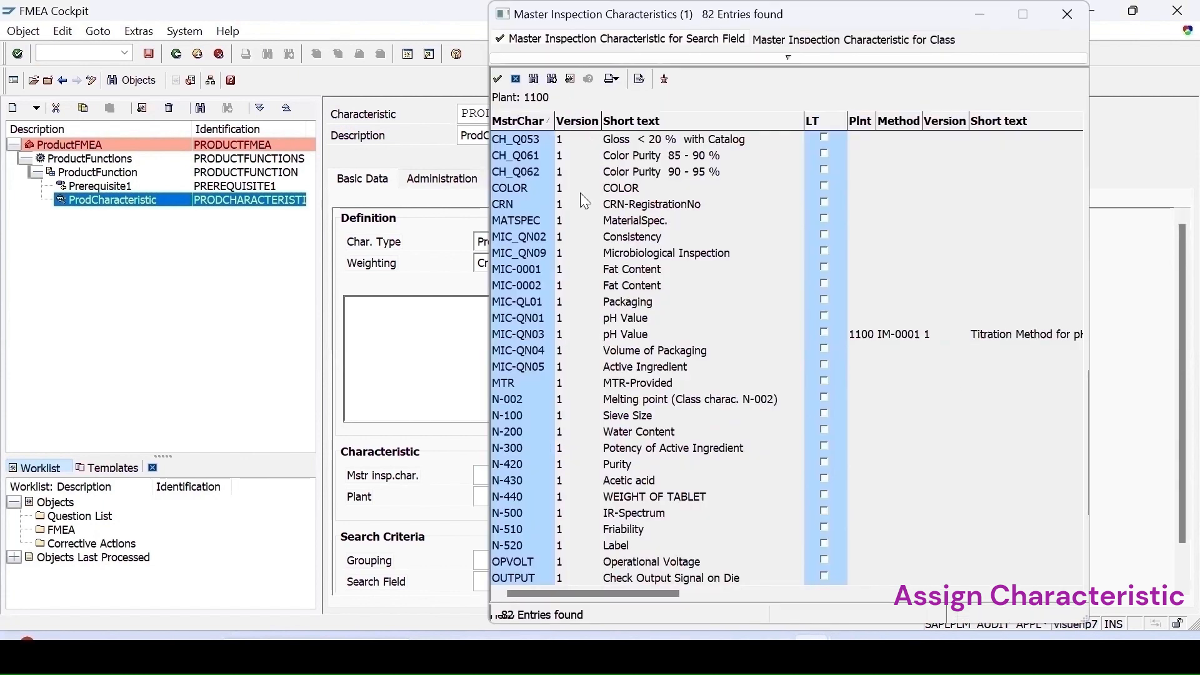
double_click(619, 189)
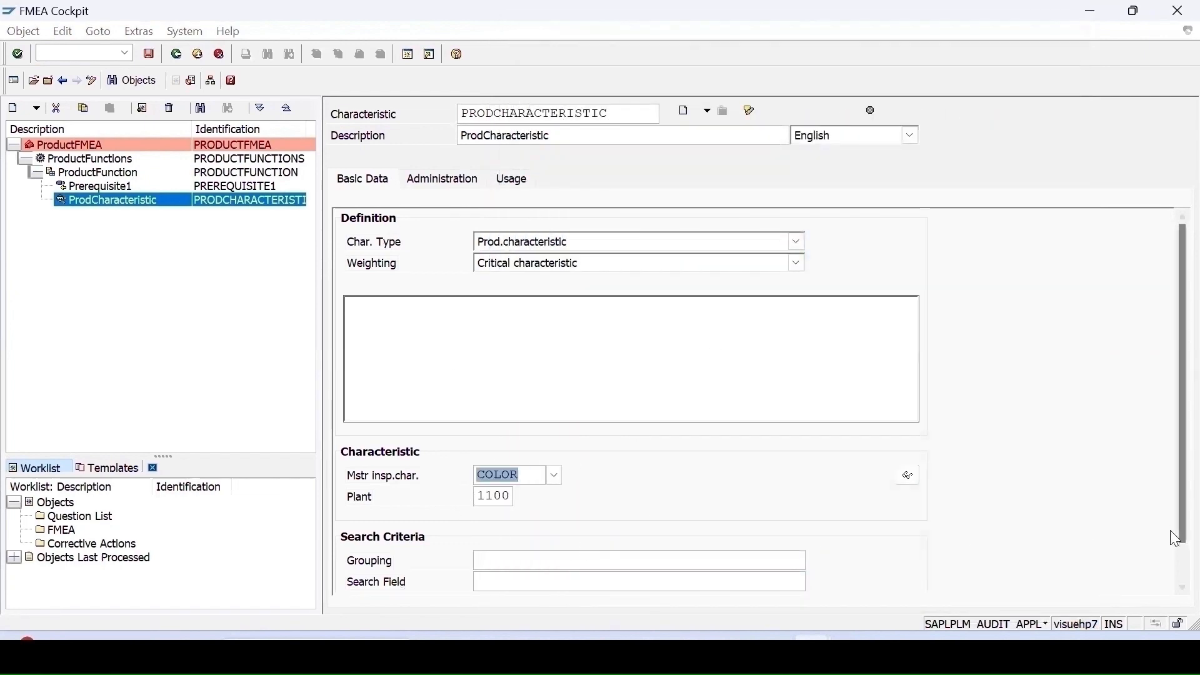
- Check the characteristic's Administration and Usage details, save, and return to its basic data
scroll(1173, 563, "down", 2)
scroll(1170, 452, "up", 2)
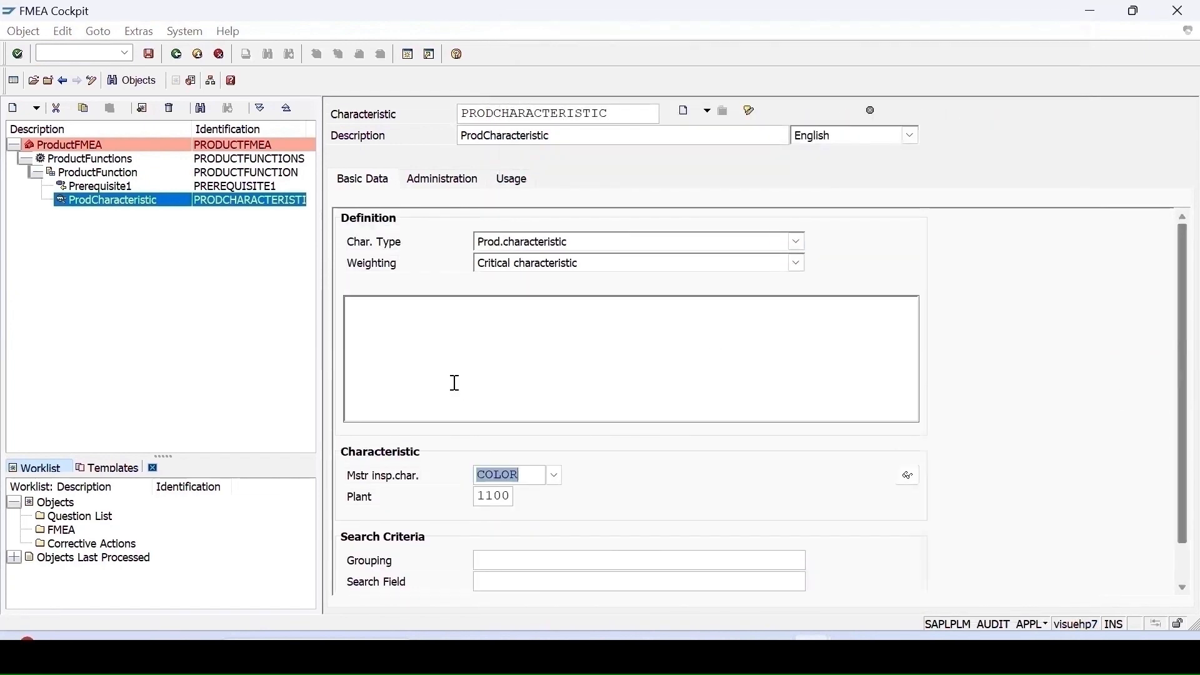
left_click(442, 180)
left_click(512, 180)
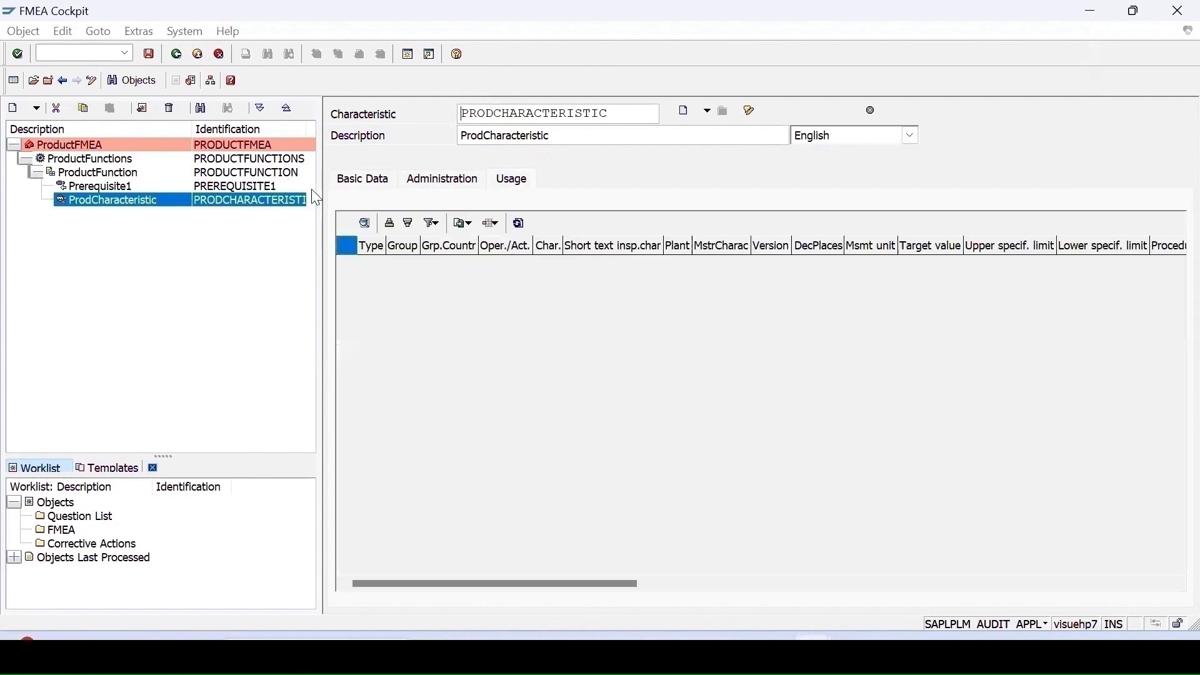
left_click(148, 53)
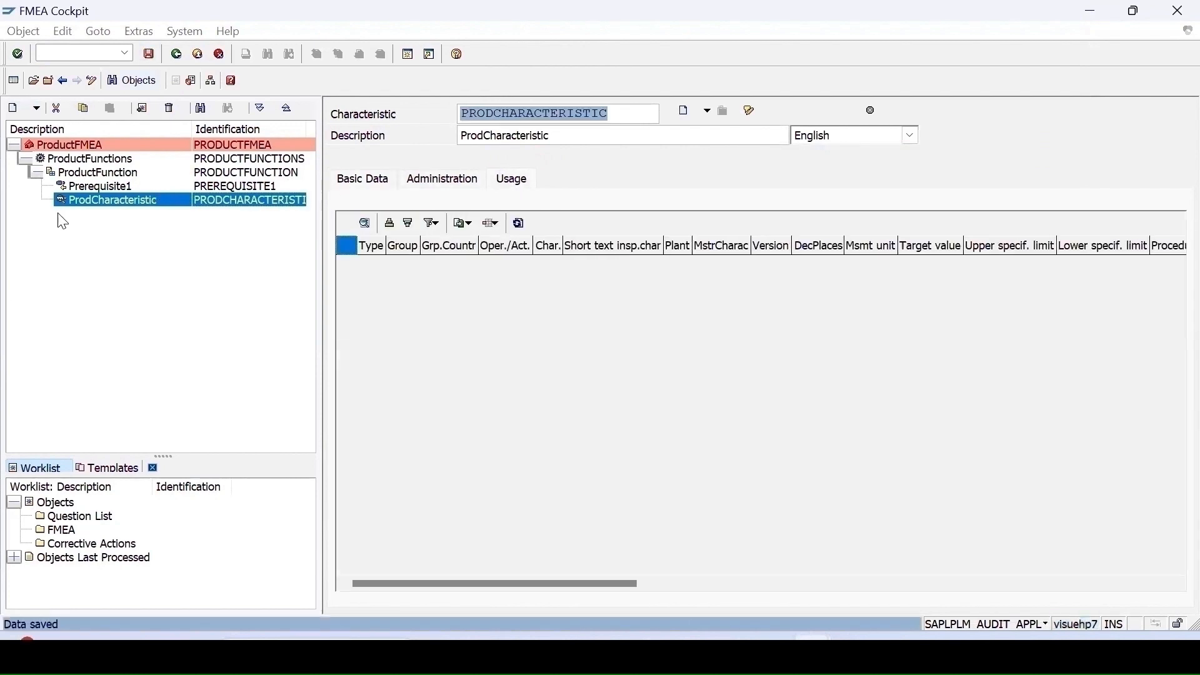
left_click(364, 181)
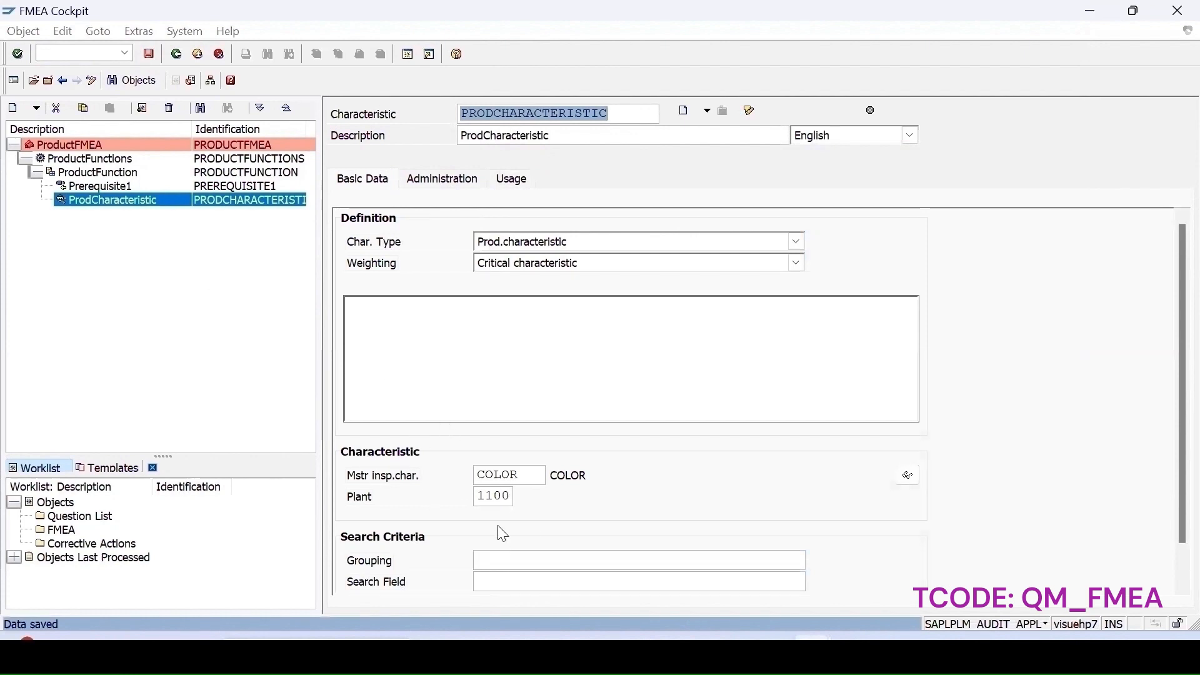
- Create a defect ProdDefect under ProductFunction and give it the description ProdDefect
right_click(87, 177)
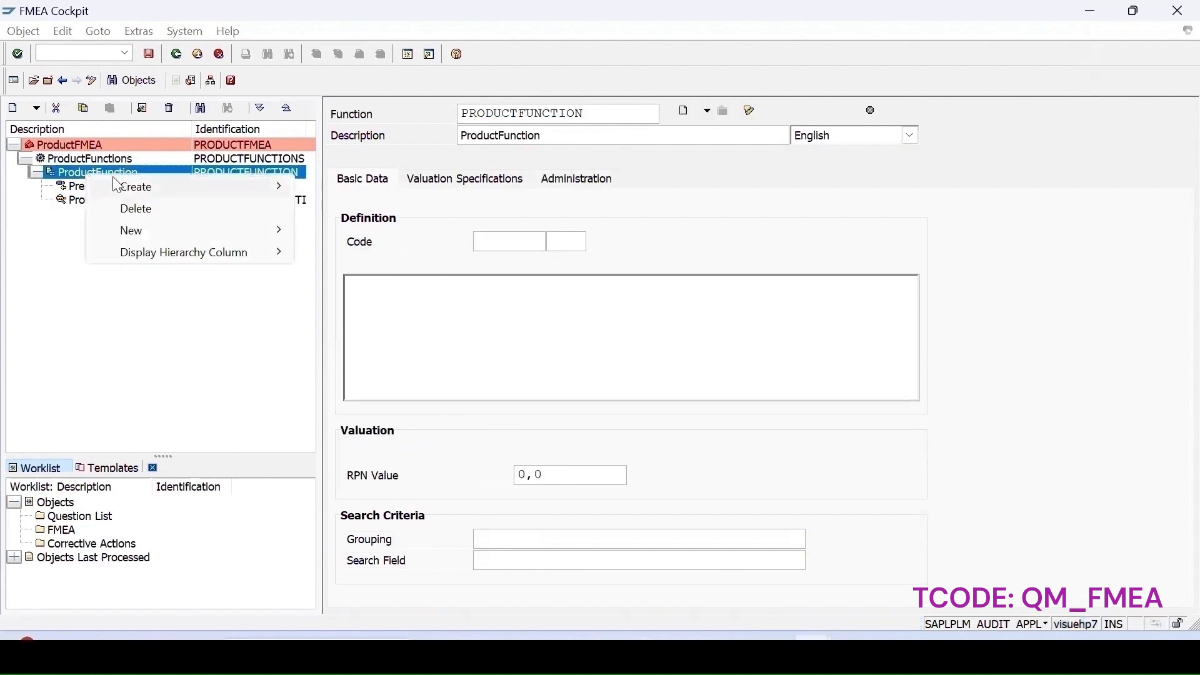
mouse_move(133, 187)
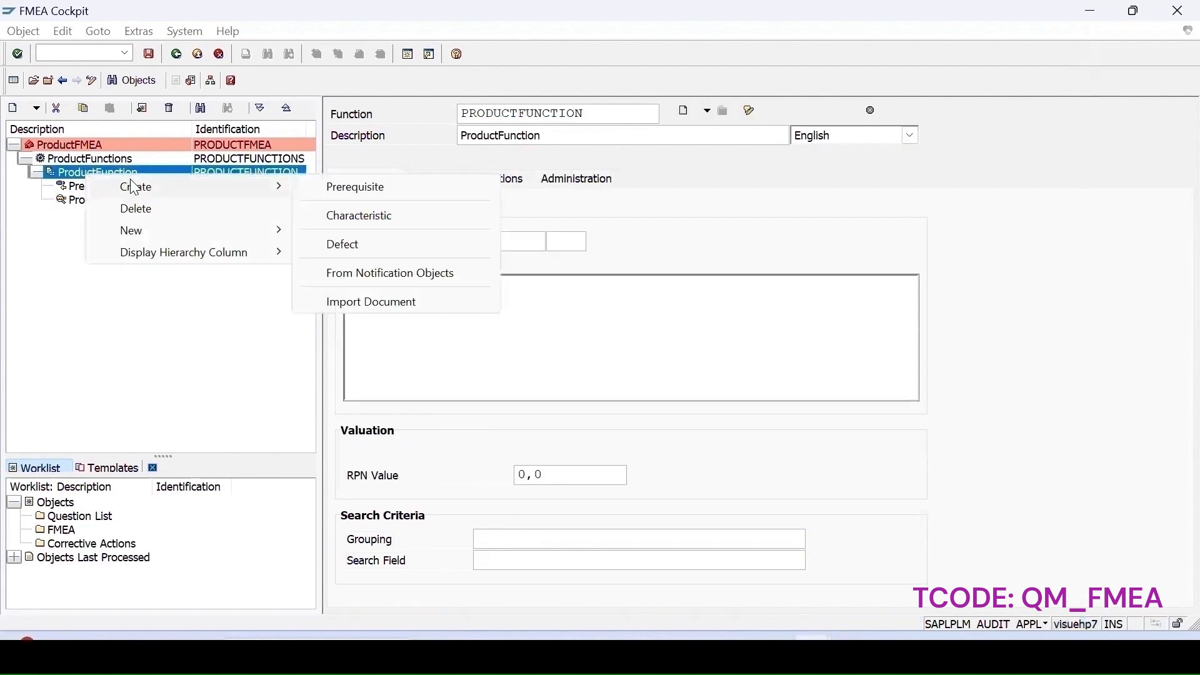
left_click(345, 251)
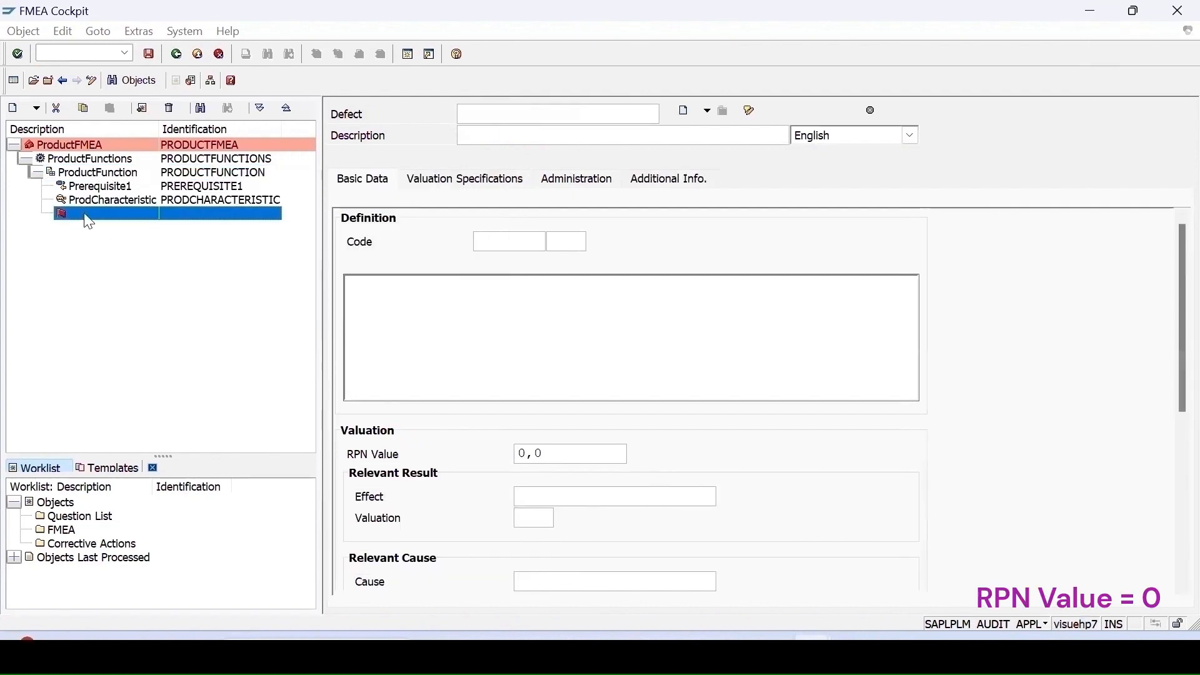
type("Pro")
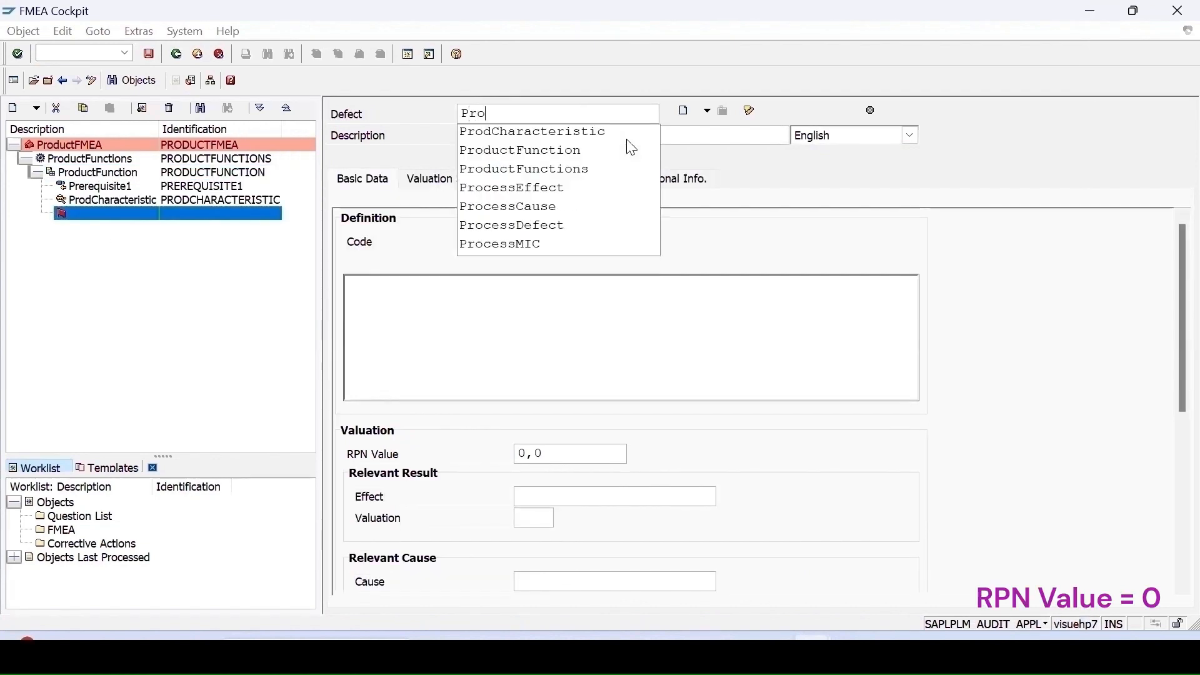
type("d")
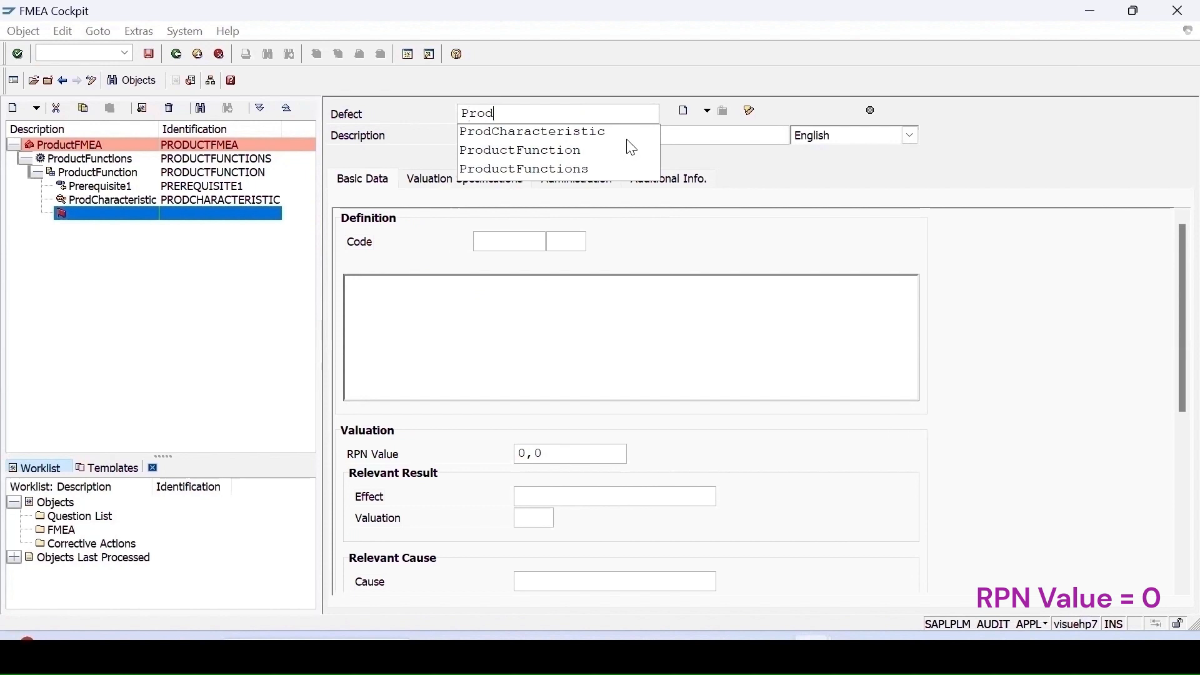
type("Defect")
left_click(560, 141)
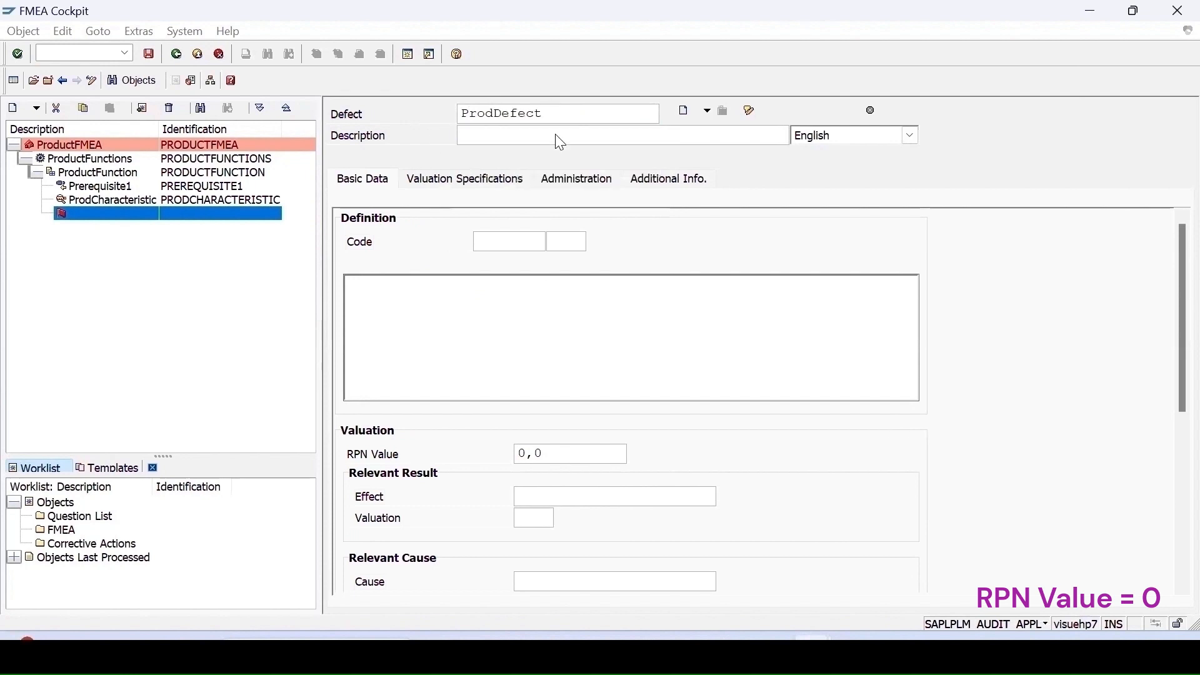
left_click_drag(552, 112, 250, 112)
key("ctrl+c")
key("Home")
left_click(489, 136)
key("ctrl+v")
- Set the defect's severity to 10 Extremely Serious Error
left_click_drag(1175, 400, 1154, 469)
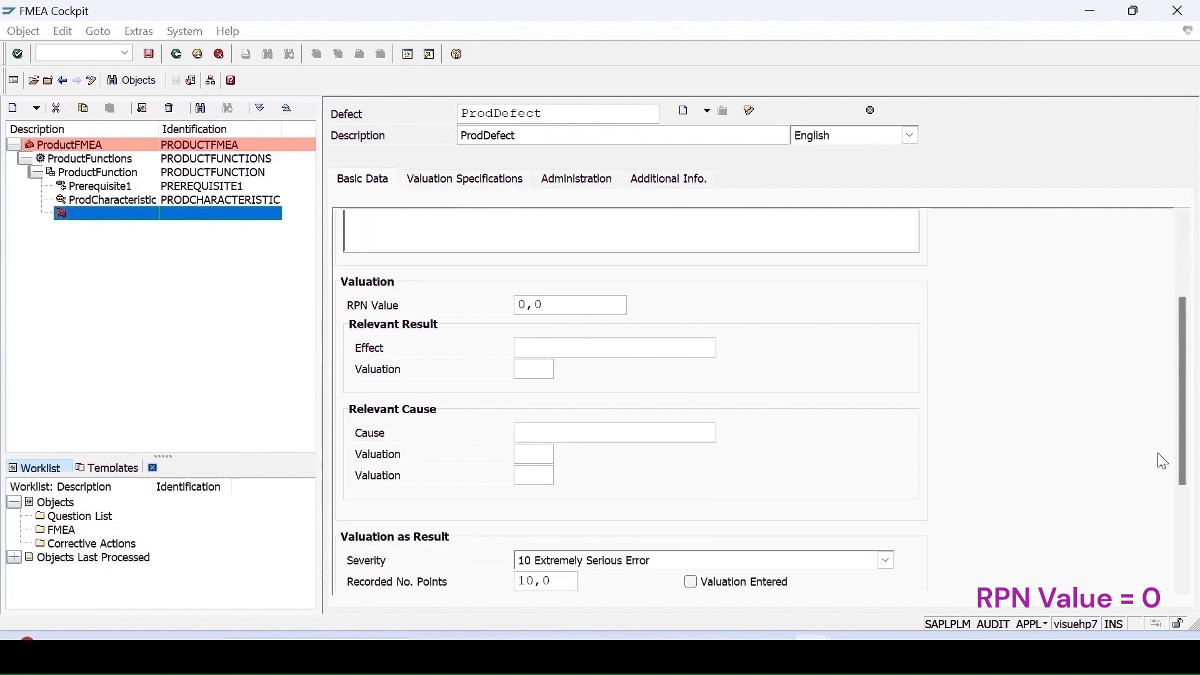
left_click_drag(1170, 462, 1174, 514)
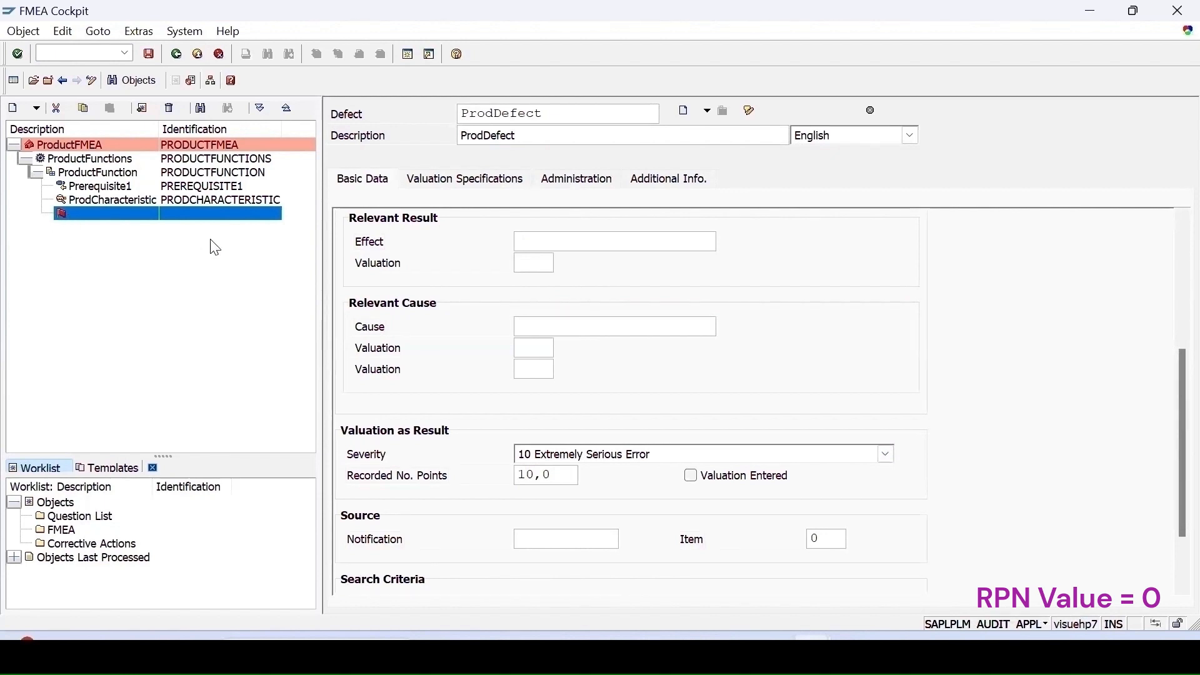
scroll(487, 276, "down", 1)
left_click(885, 432)
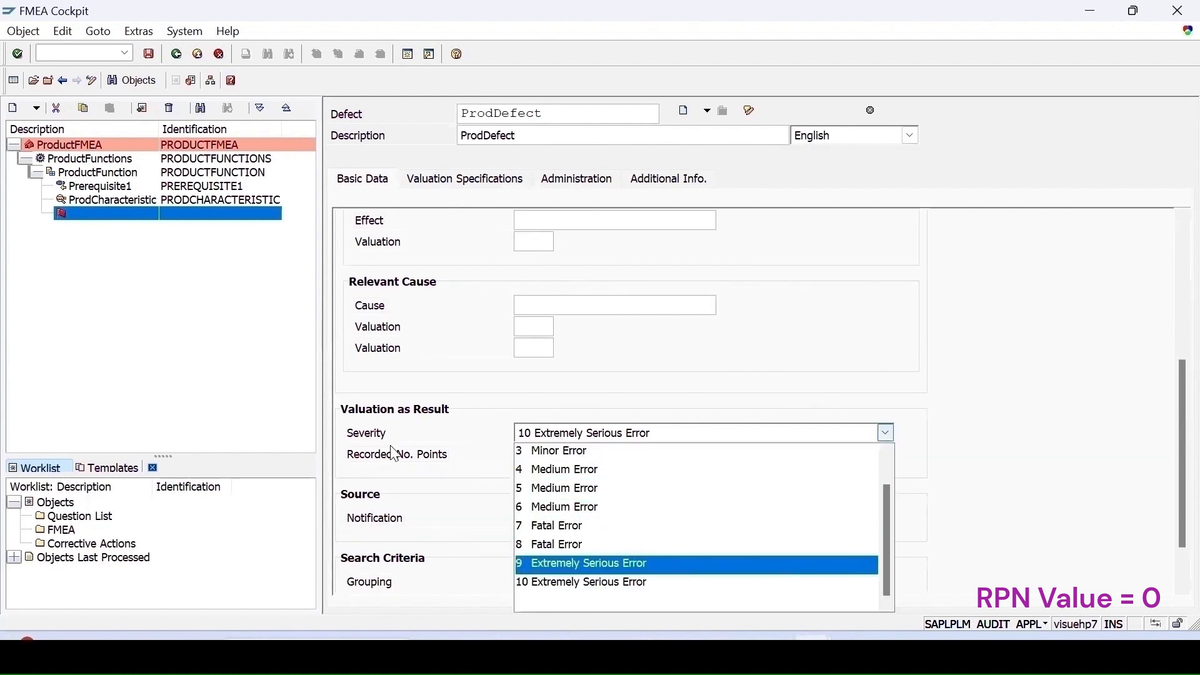
left_click(546, 580)
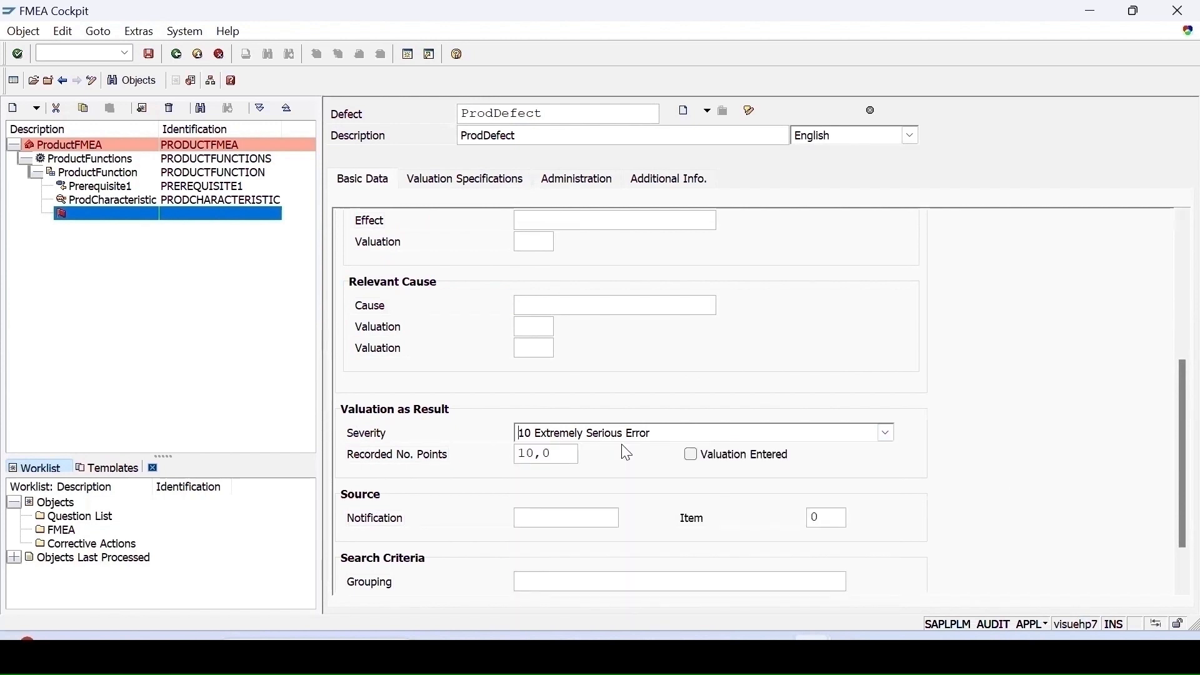
- Set the defect's valuation proposal to 6 Medium Error in its valuation specifications and confirm
left_click(493, 183)
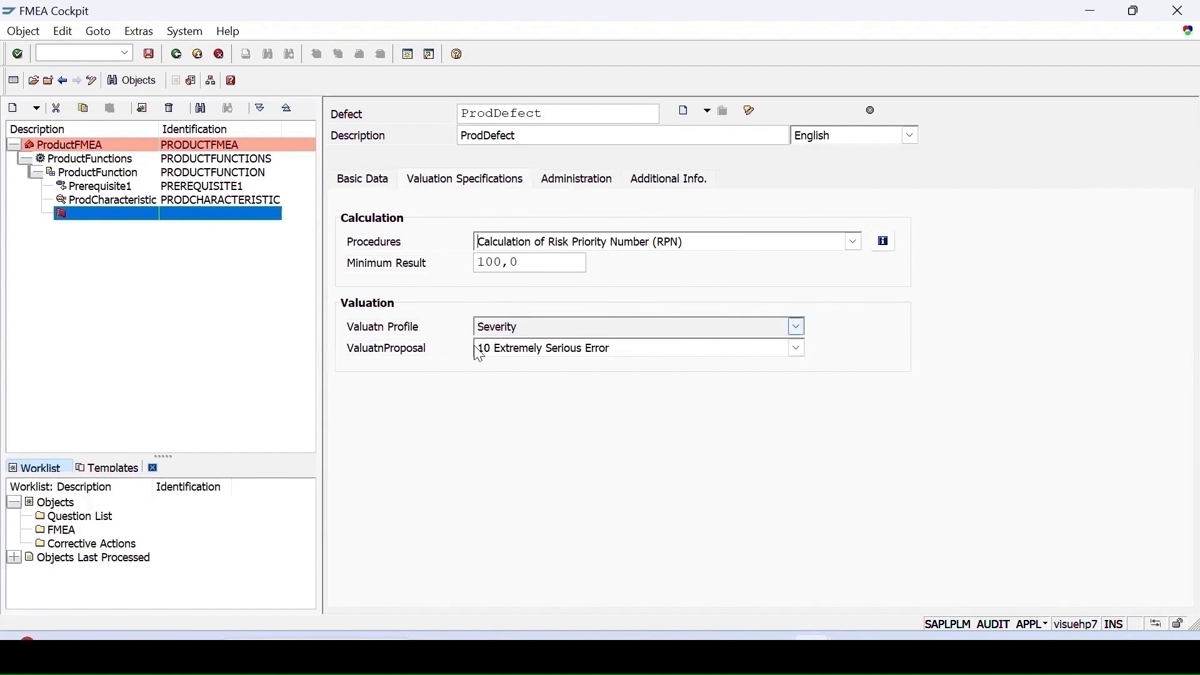
left_click(351, 186)
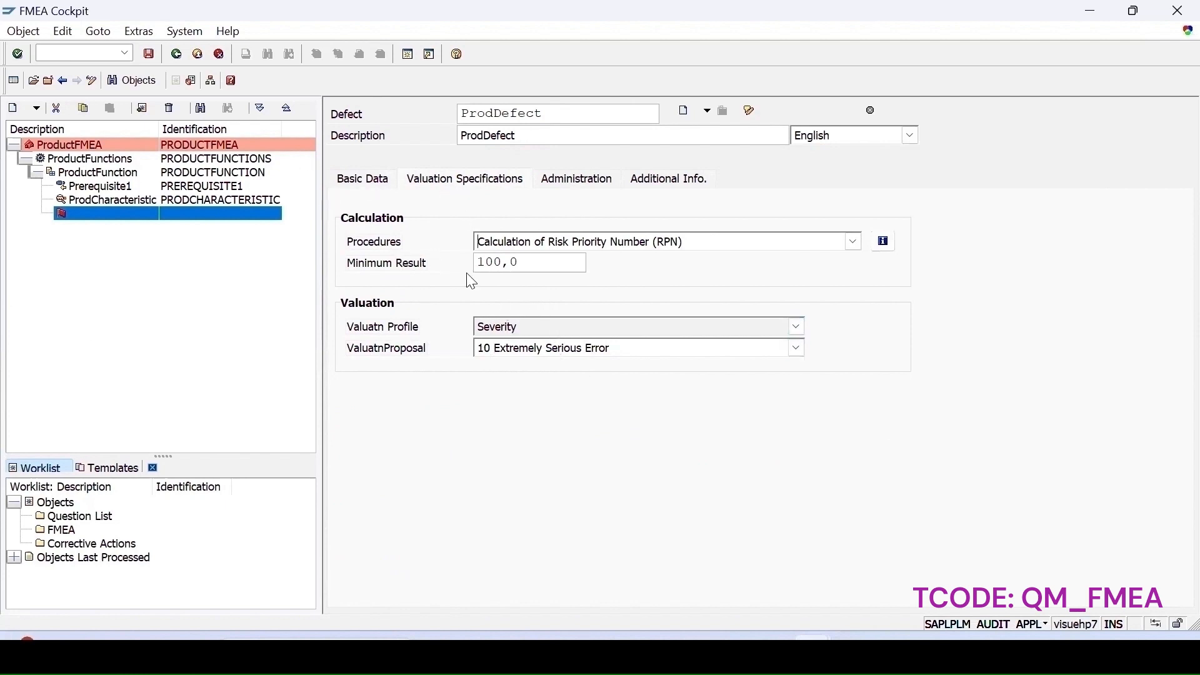
left_click(509, 326)
left_click(496, 494)
left_click(509, 348)
left_click(507, 460)
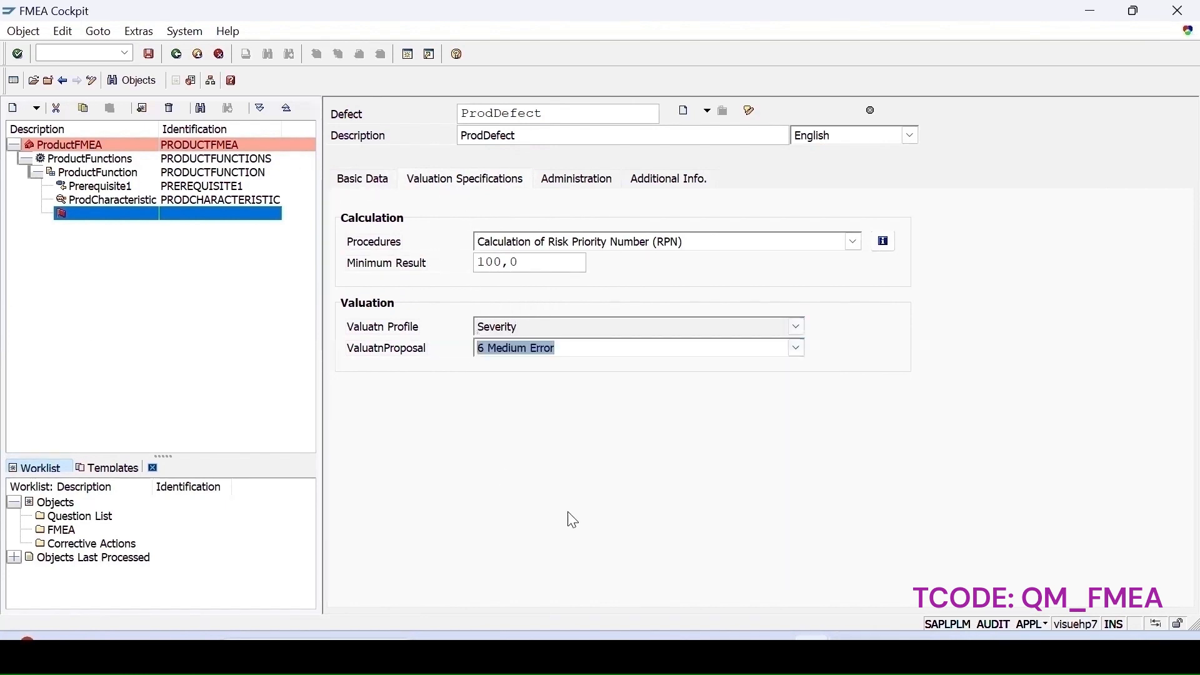
key("Return")
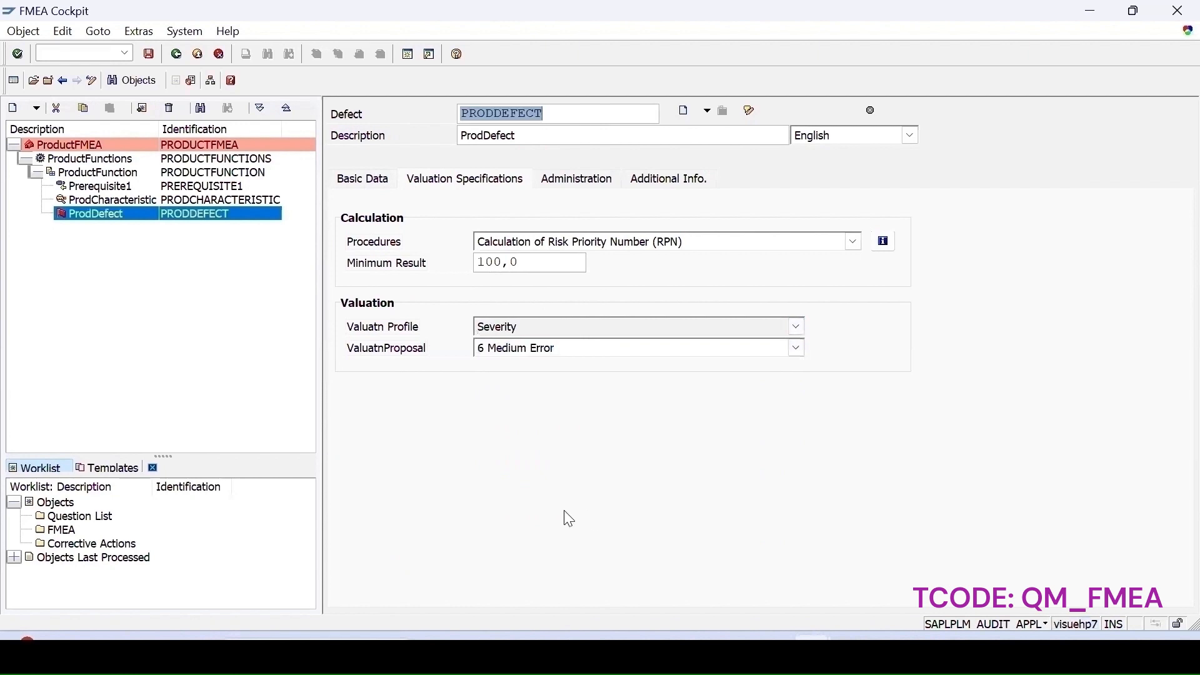
- Set the defect's severity back to 10 Extremely Serious Error and recheck its valuation proposal
left_click(362, 181)
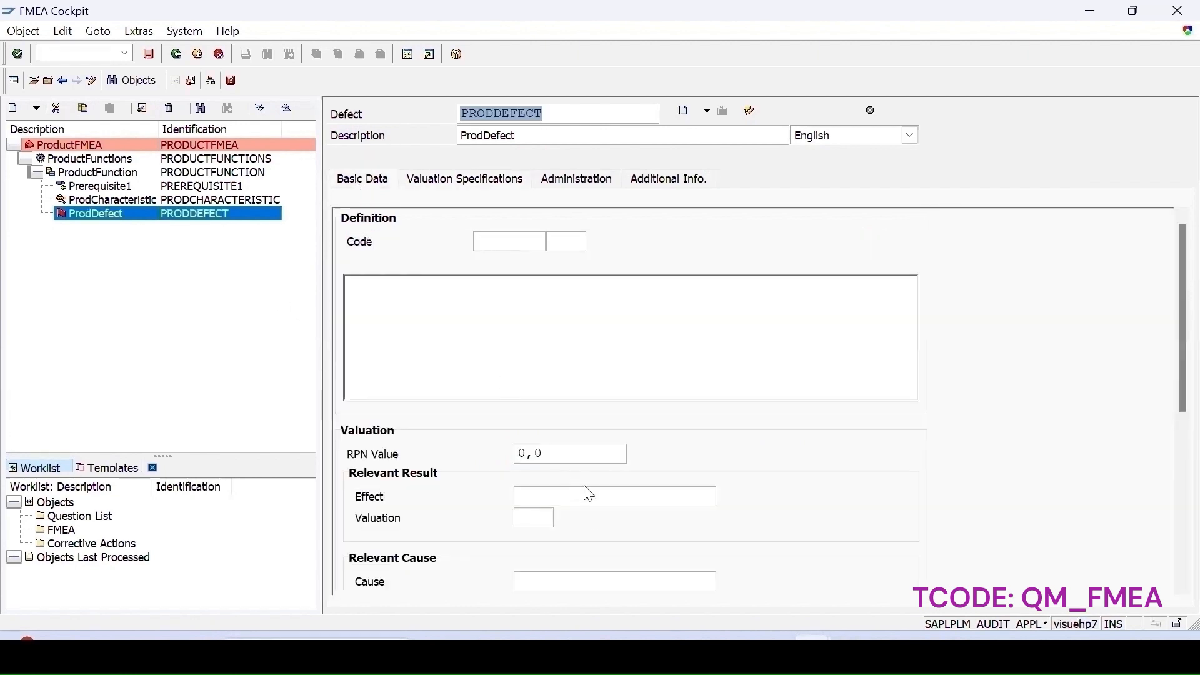
left_click_drag(1182, 406, 1178, 553)
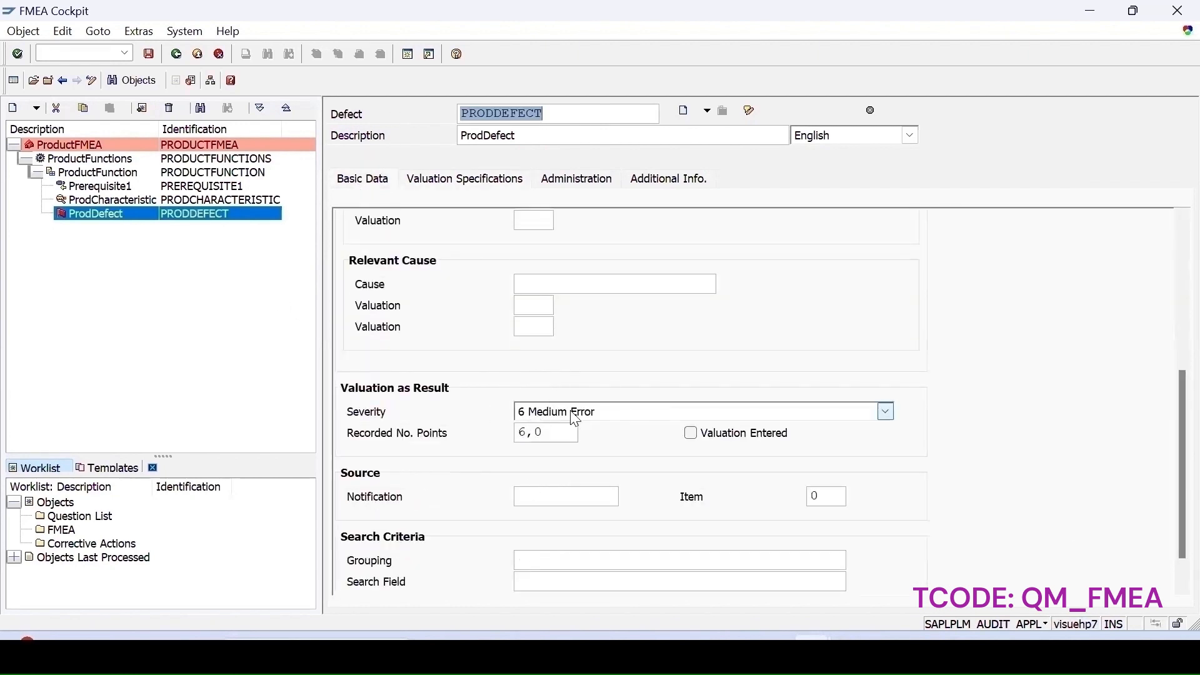
left_click(529, 412)
left_click(557, 601)
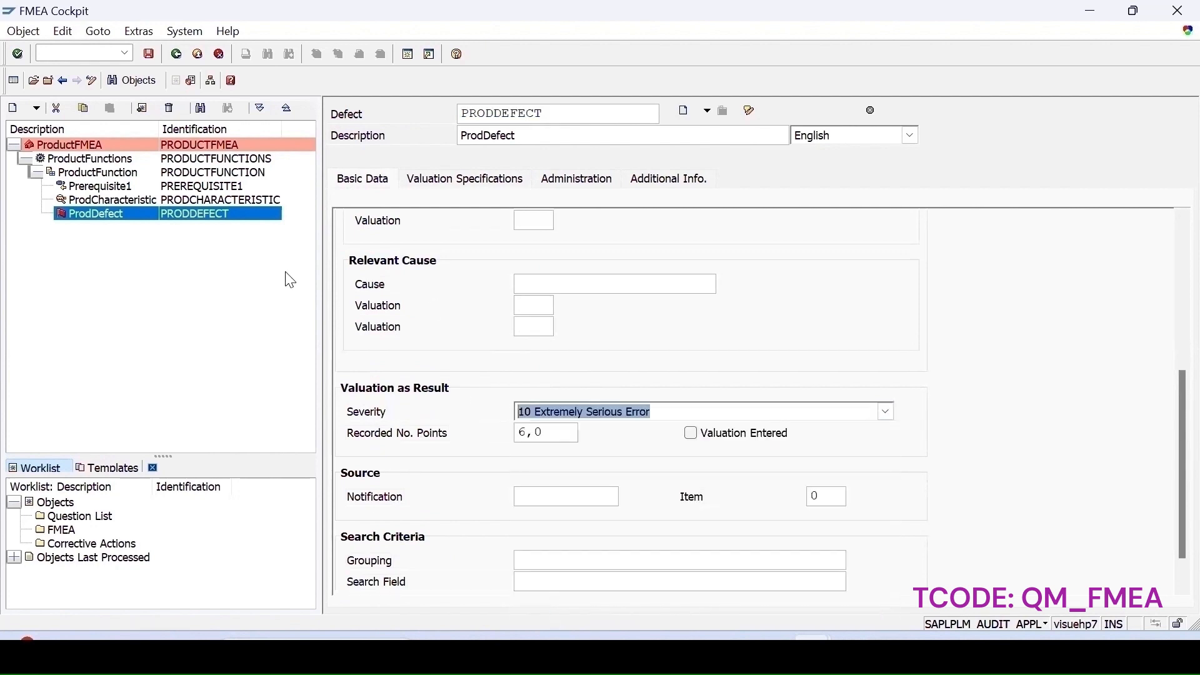
left_click(471, 181)
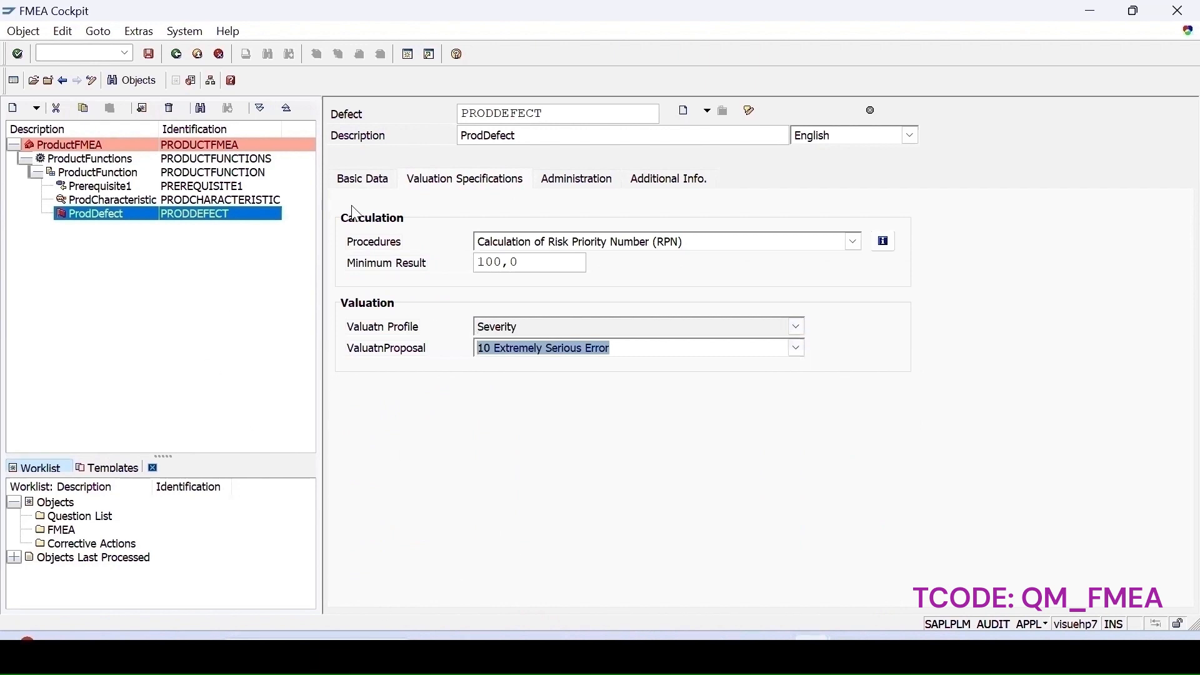
- Save the FMEA and run a consistency check on ProductFMEA
left_click(149, 54)
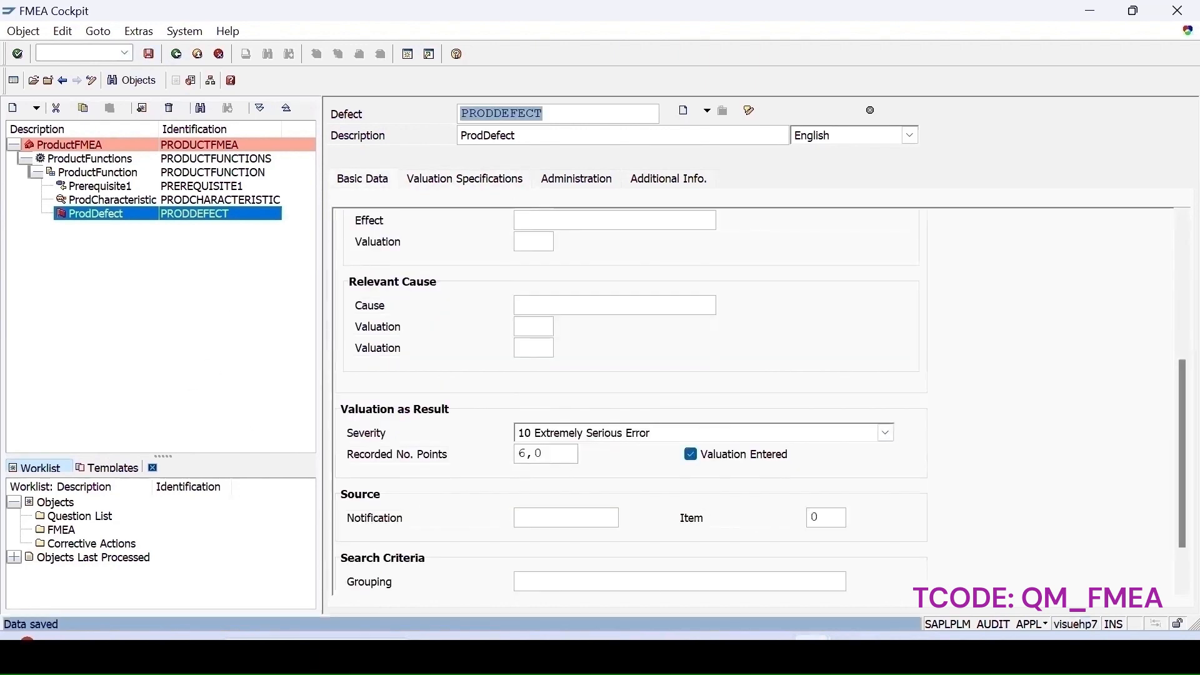
left_click(149, 54)
left_click(89, 147)
right_click(88, 145)
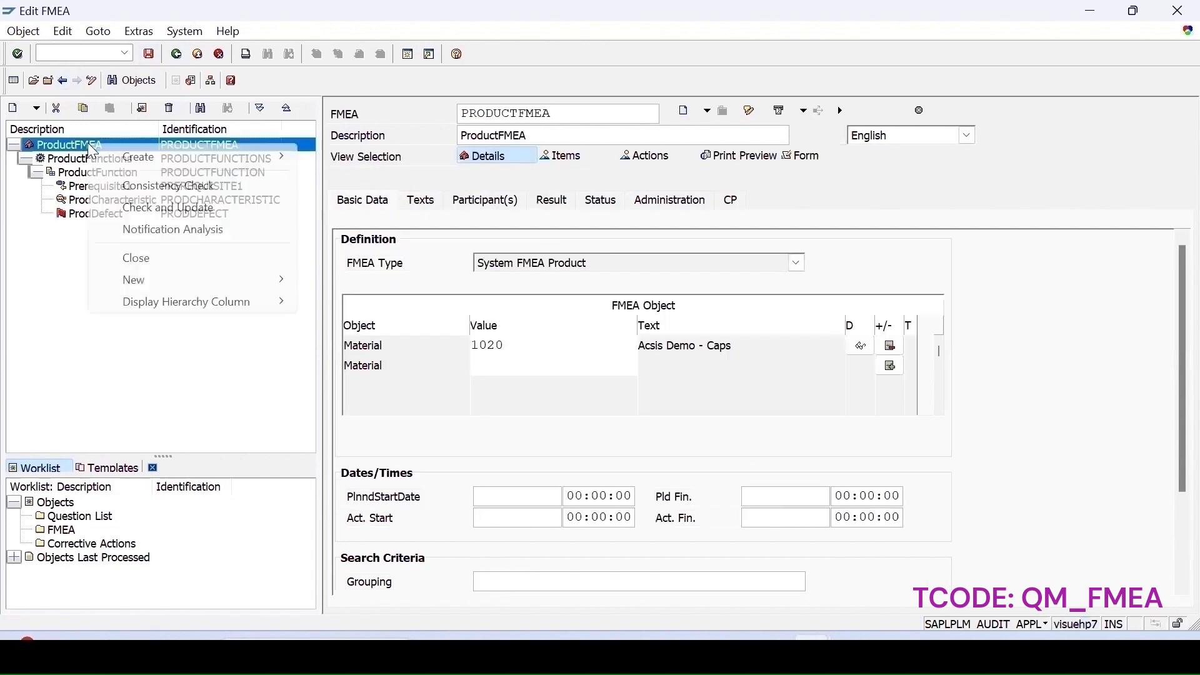
left_click(221, 185)
- Create a cause ProdCause under ProdDefect with the description ProdCause
right_click(98, 220)
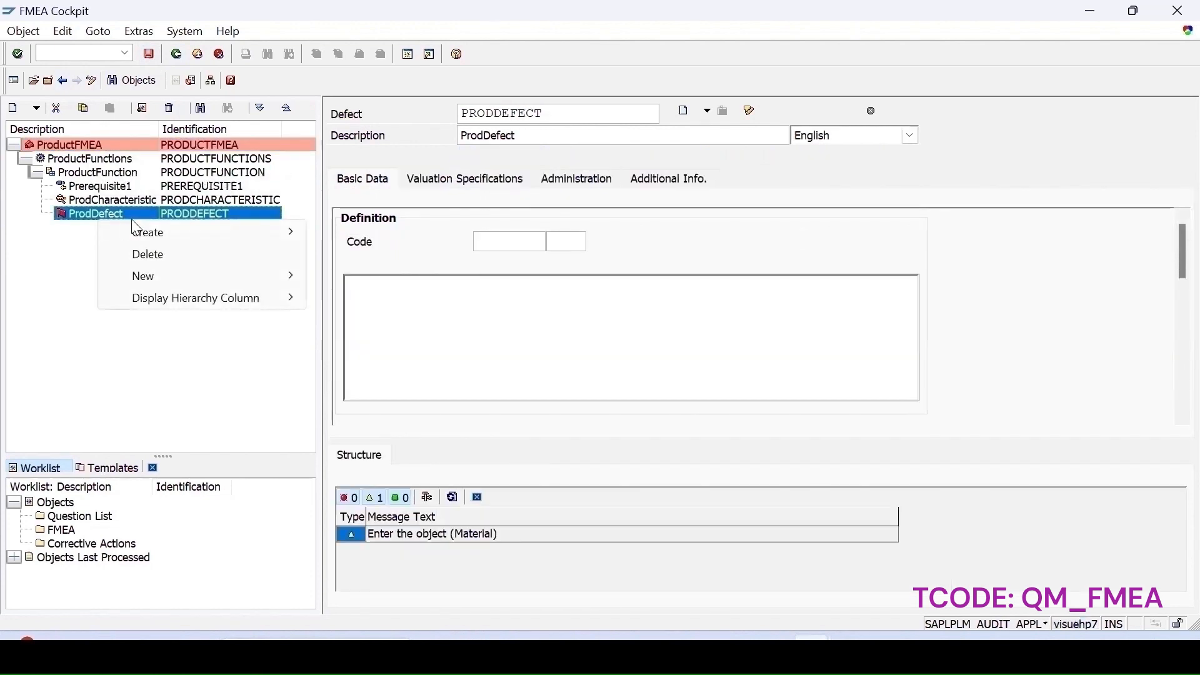
mouse_move(136, 237)
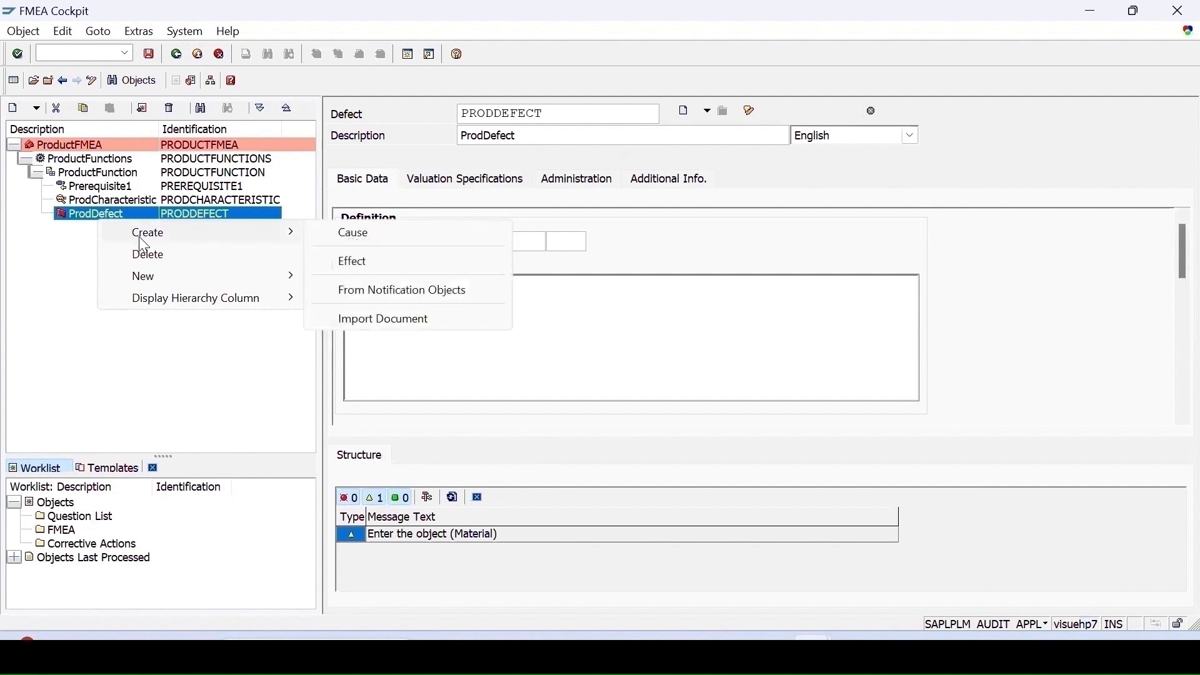
left_click(366, 243)
type("Pro")
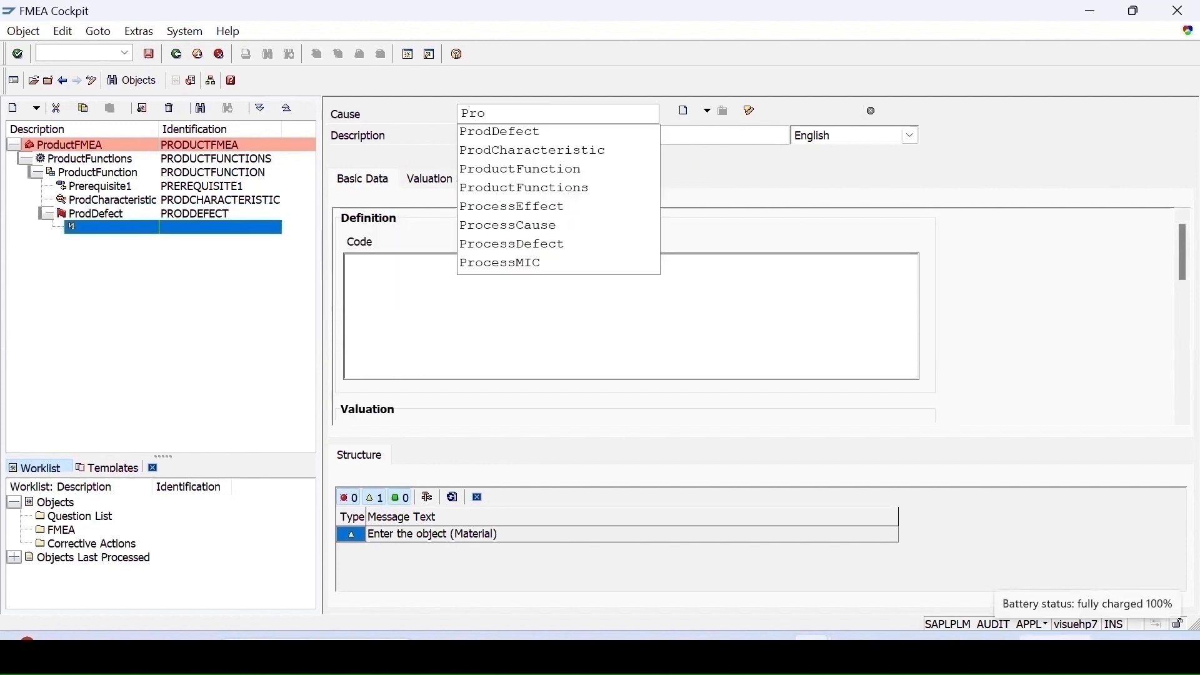
type("dCause")
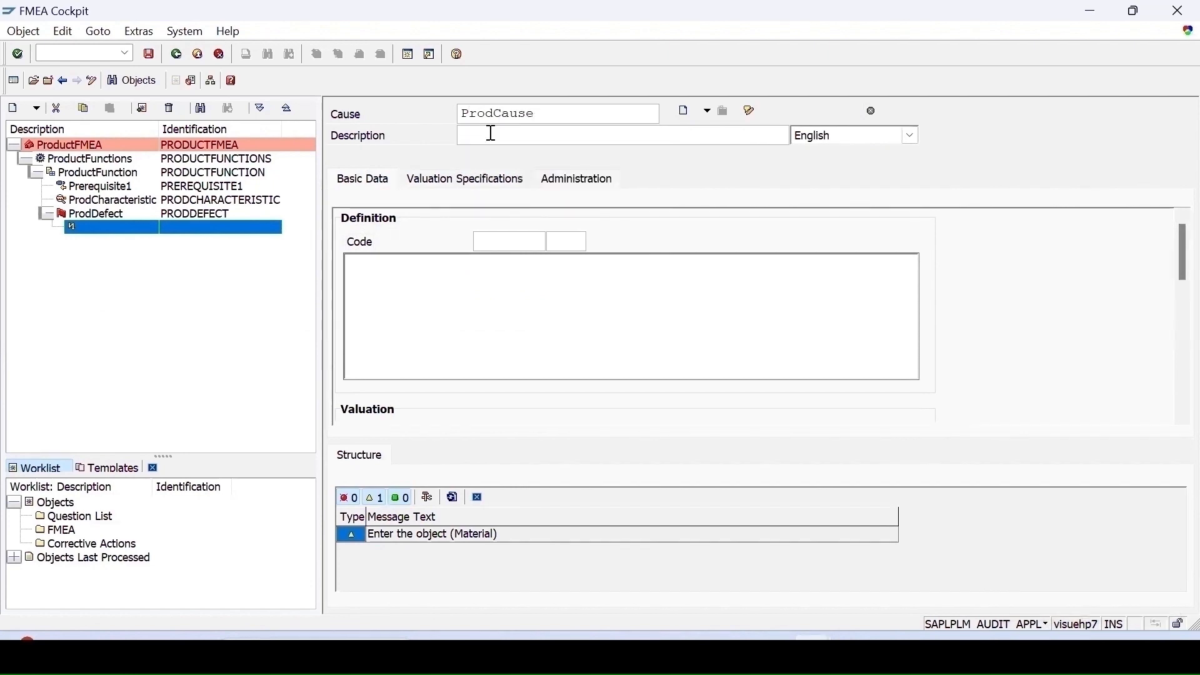
type("ProdCause")
- Examine the cause's basic data and valuation specifications
left_click(465, 179)
left_click(365, 181)
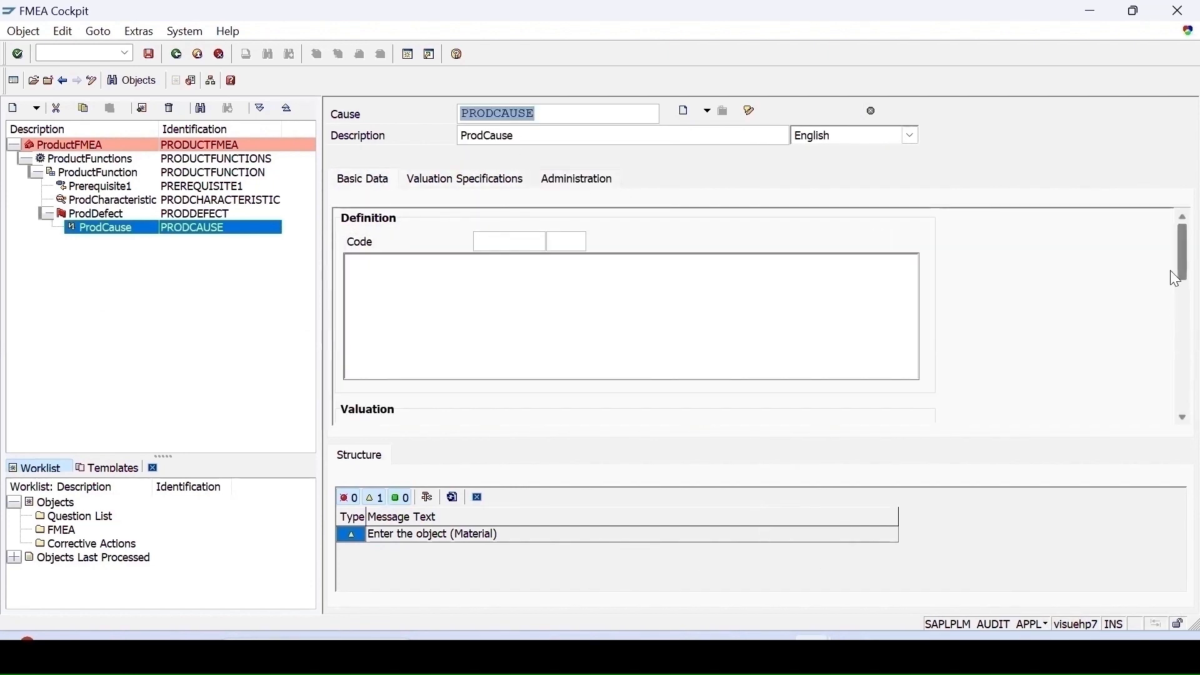
left_click(1175, 357)
left_click_drag(1175, 357, 1170, 292)
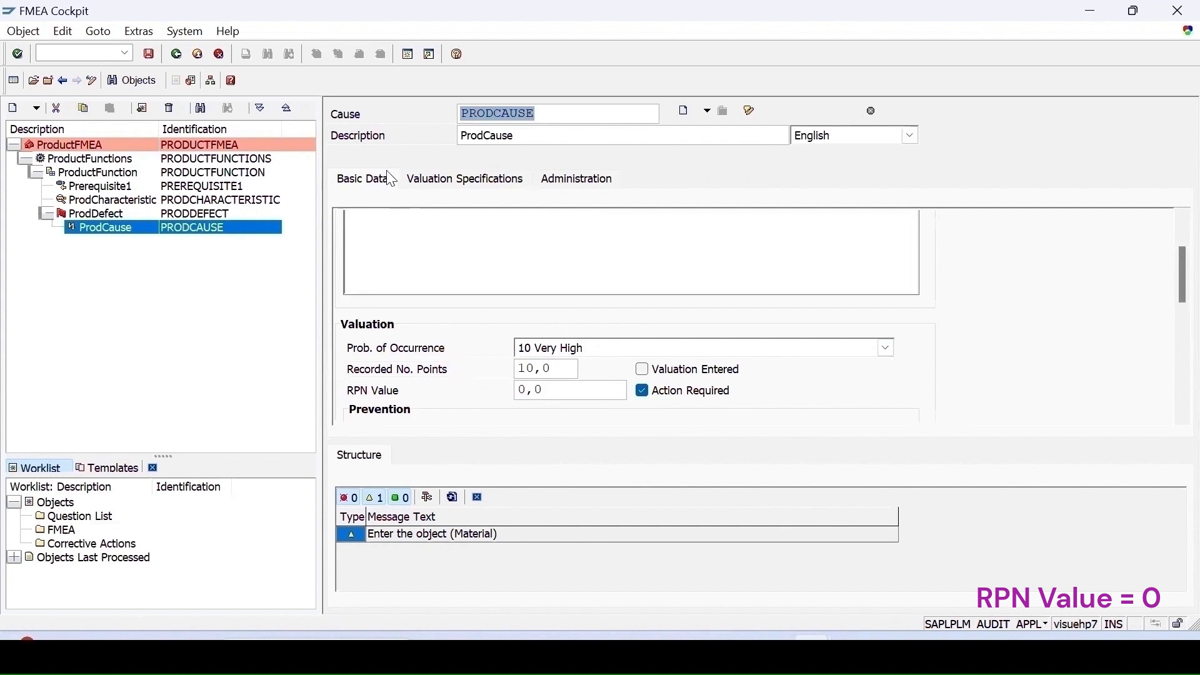
left_click(466, 180)
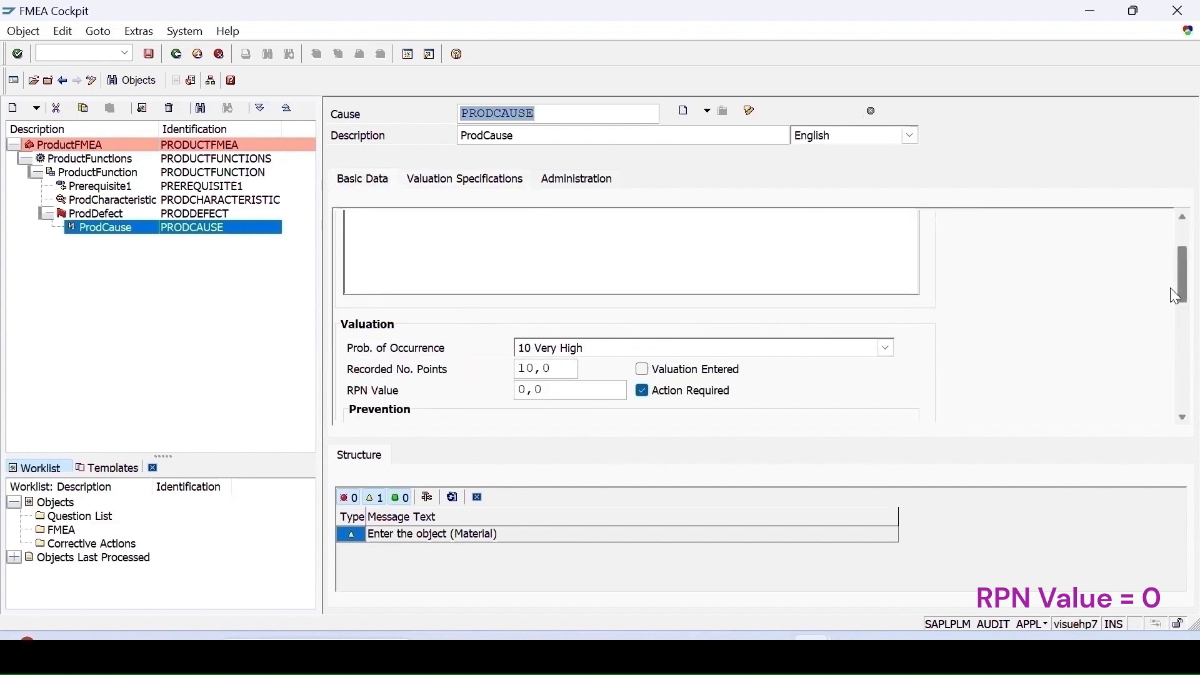
left_click_drag(1170, 289, 1172, 223)
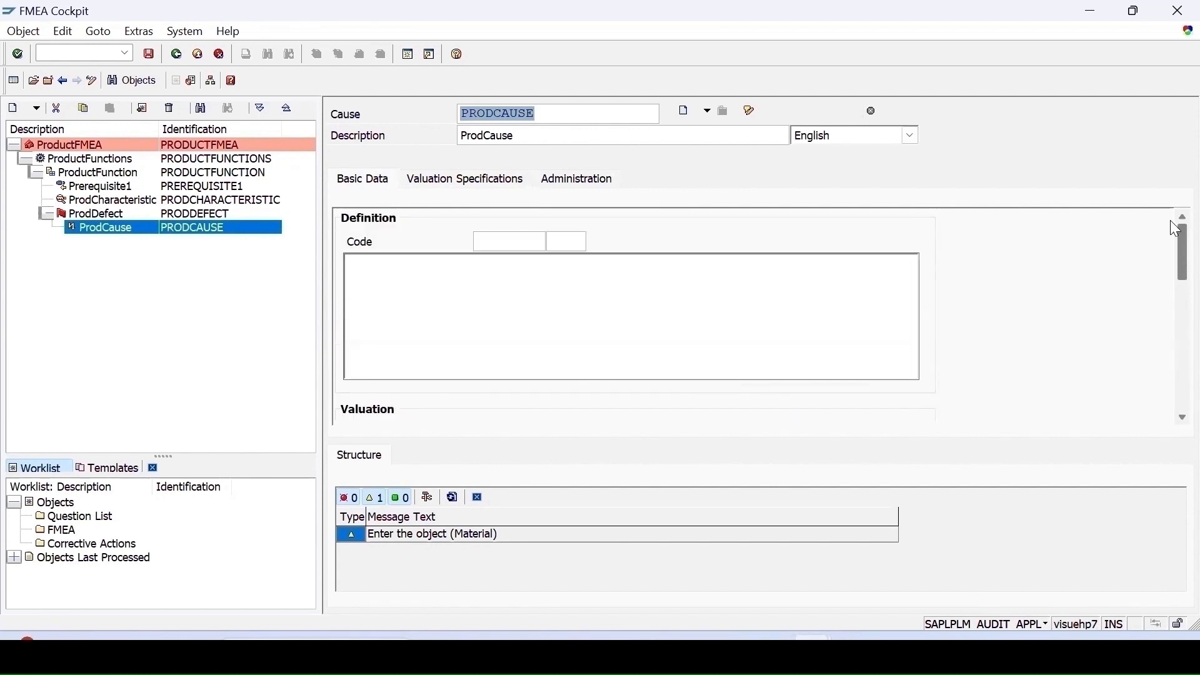
left_click(98, 216)
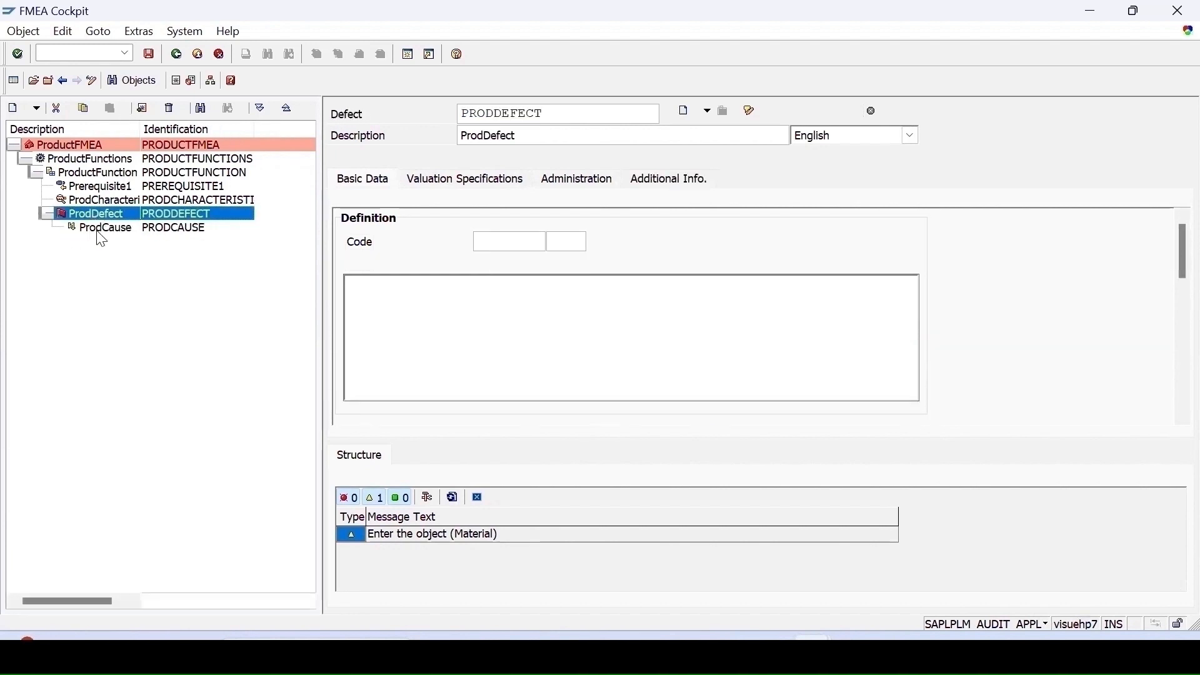
left_click(99, 230)
- Create a preventive action ProdPreventiveAction under ProdCause with the description ProdPreventiveAction
right_click(100, 231)
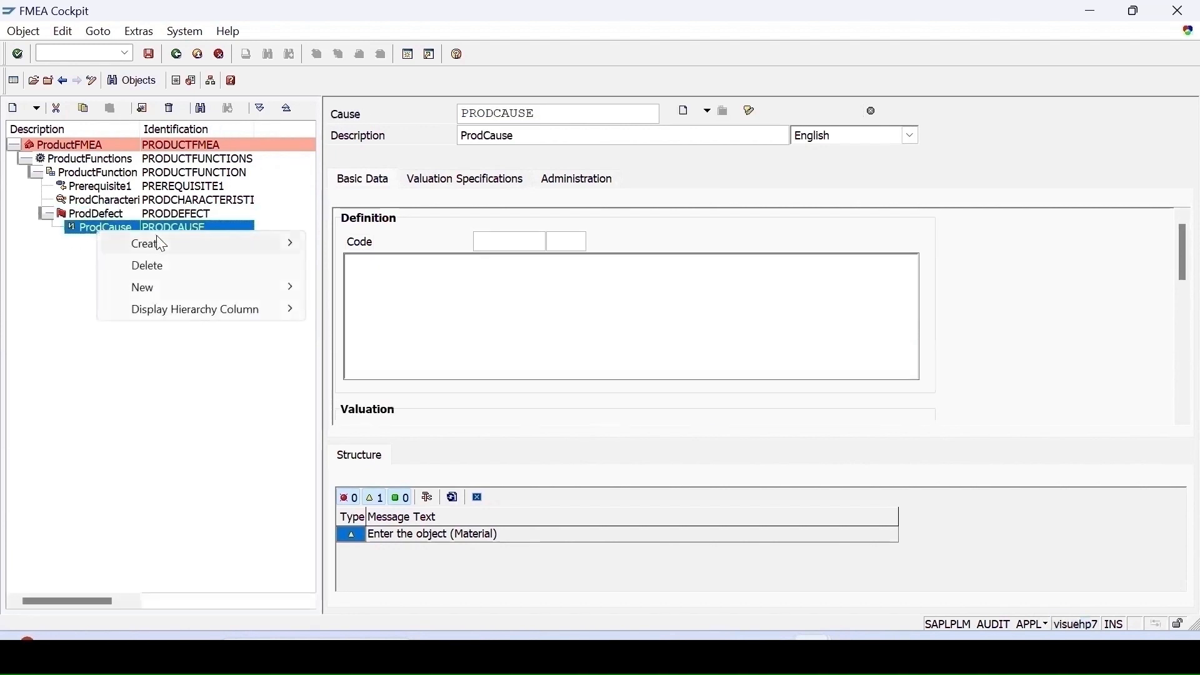
mouse_move(198, 250)
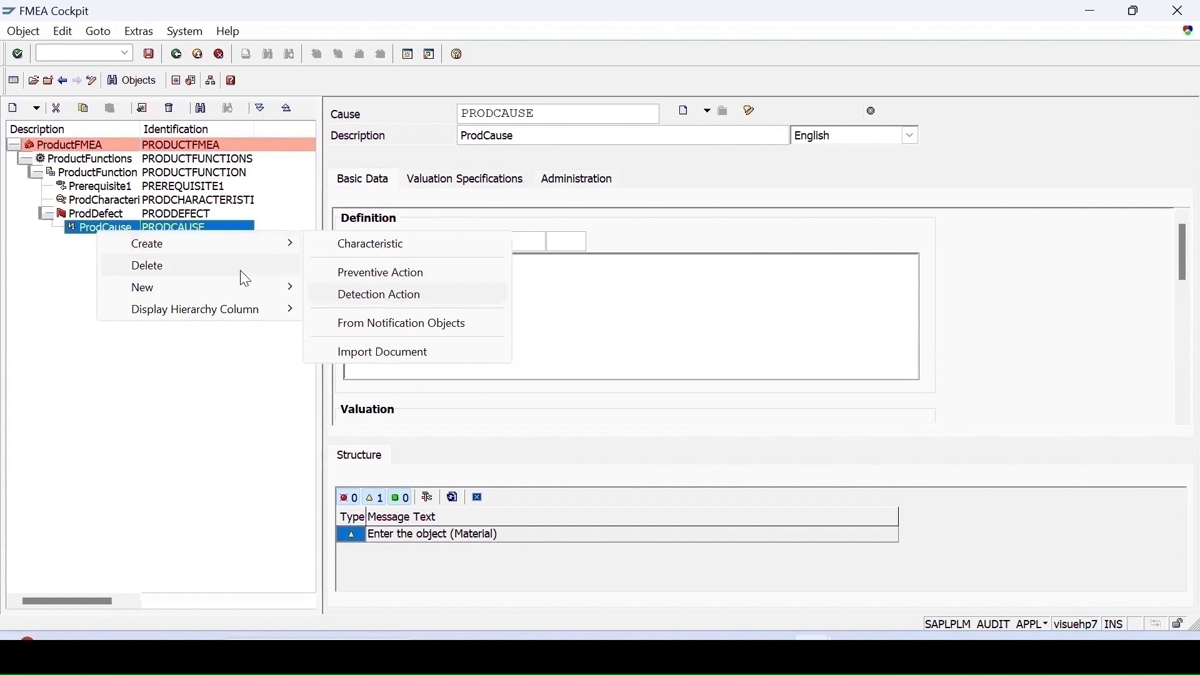
left_click(359, 275)
type("ProdPreventiveAction")
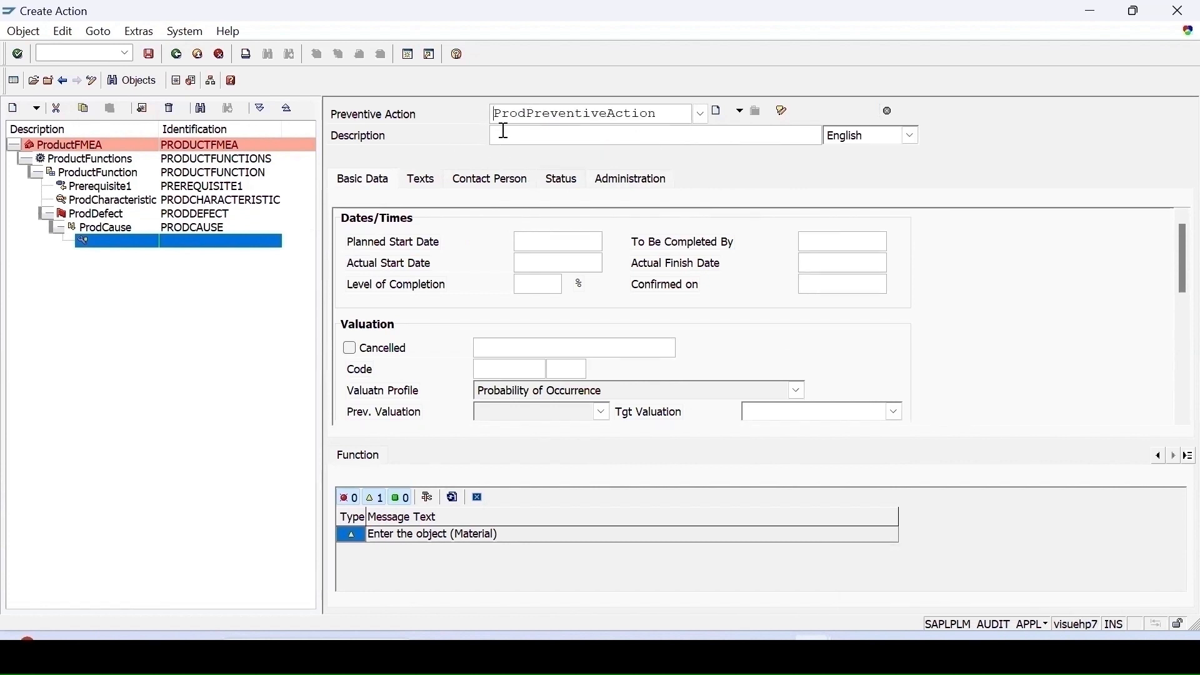
left_click(503, 131)
type("ProdPreventiveAction")
- Set the preventive action's target valuation to 6 Sometimes
left_click_drag(1180, 282, 1175, 324)
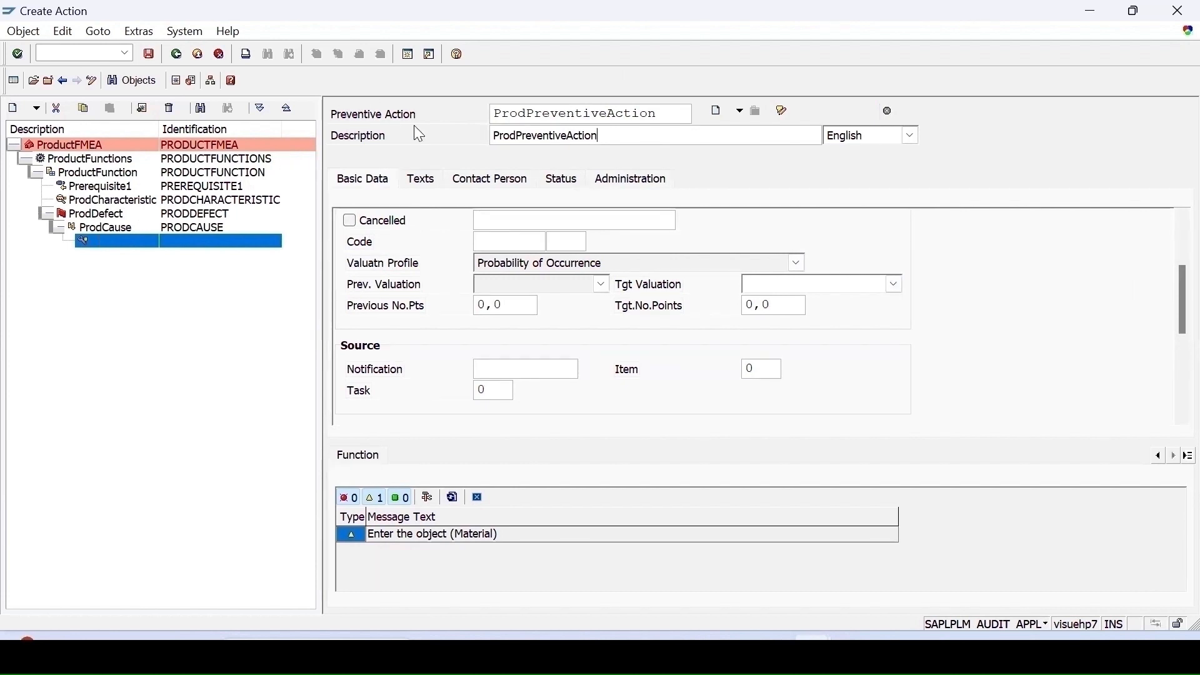
left_click(763, 289)
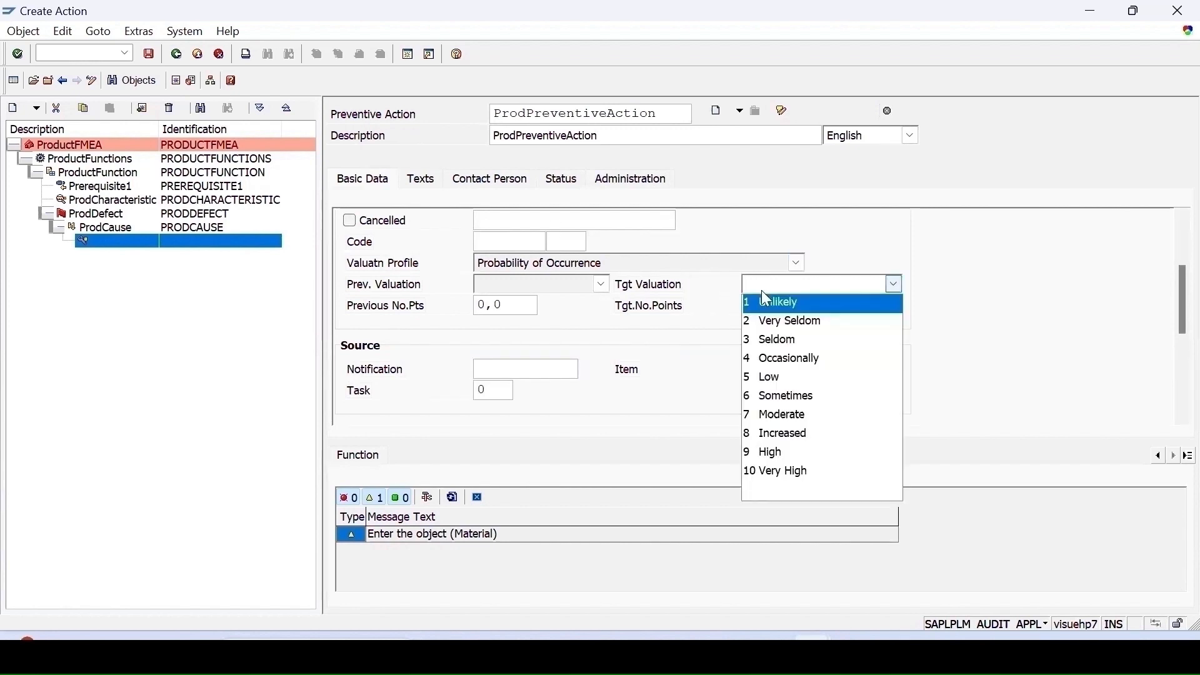
left_click(764, 400)
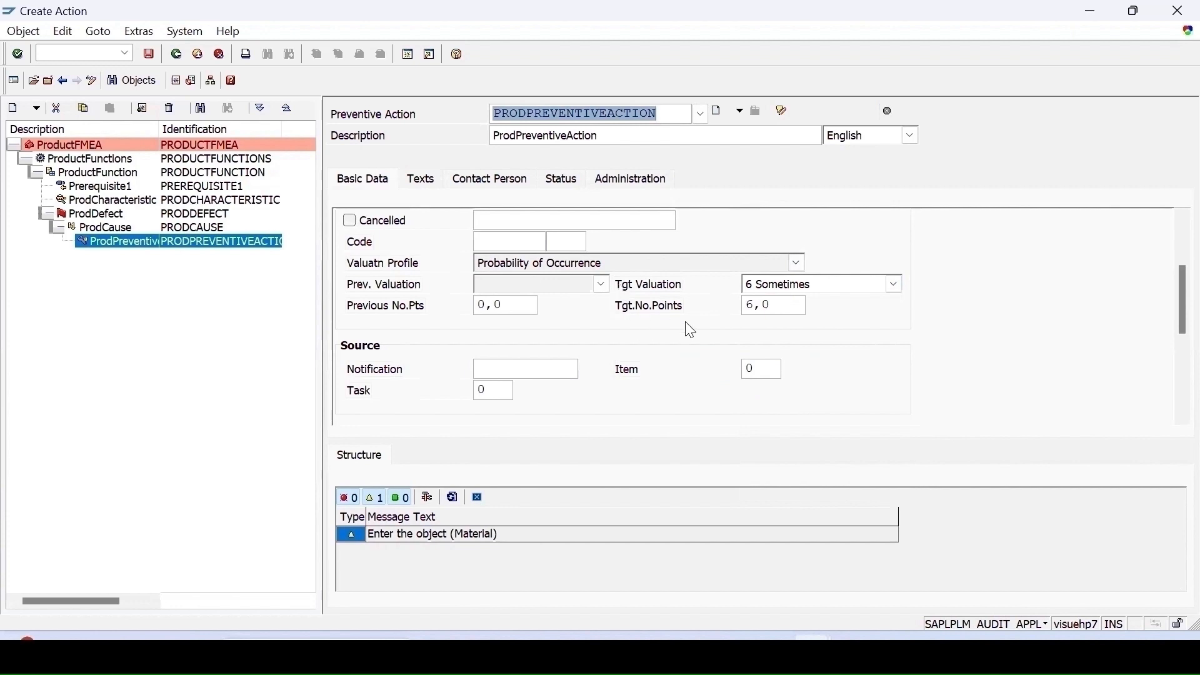
- Review the preventive action's contact person, status and administration data
left_click(513, 180)
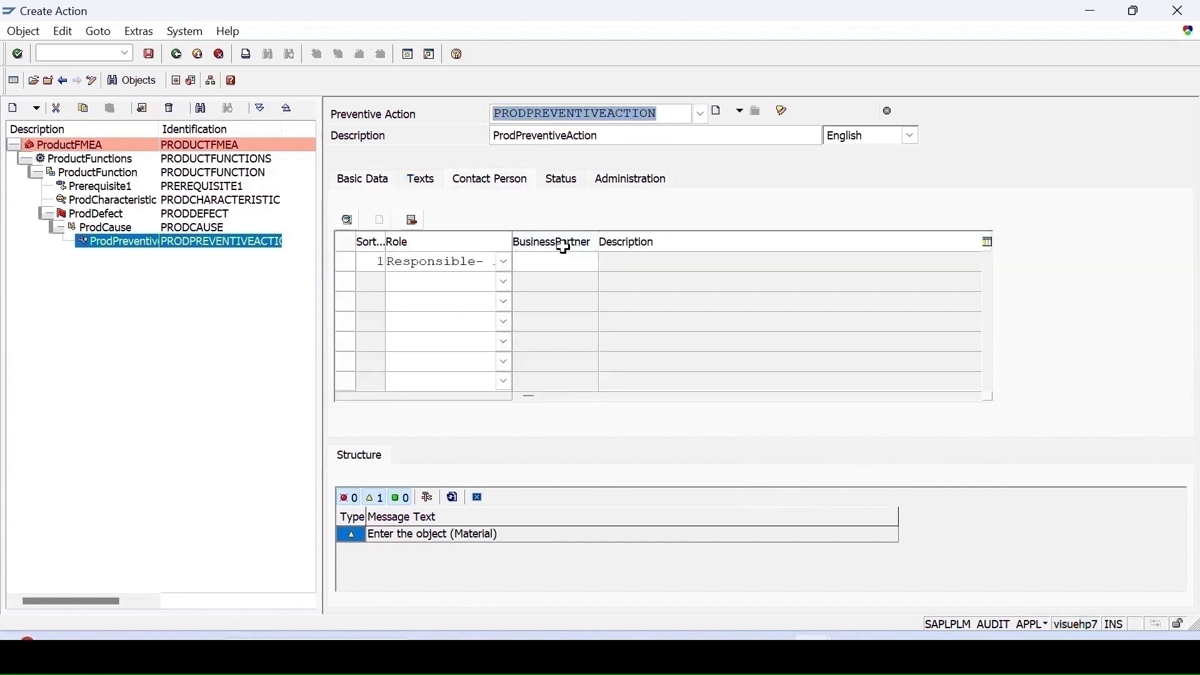
left_click(561, 181)
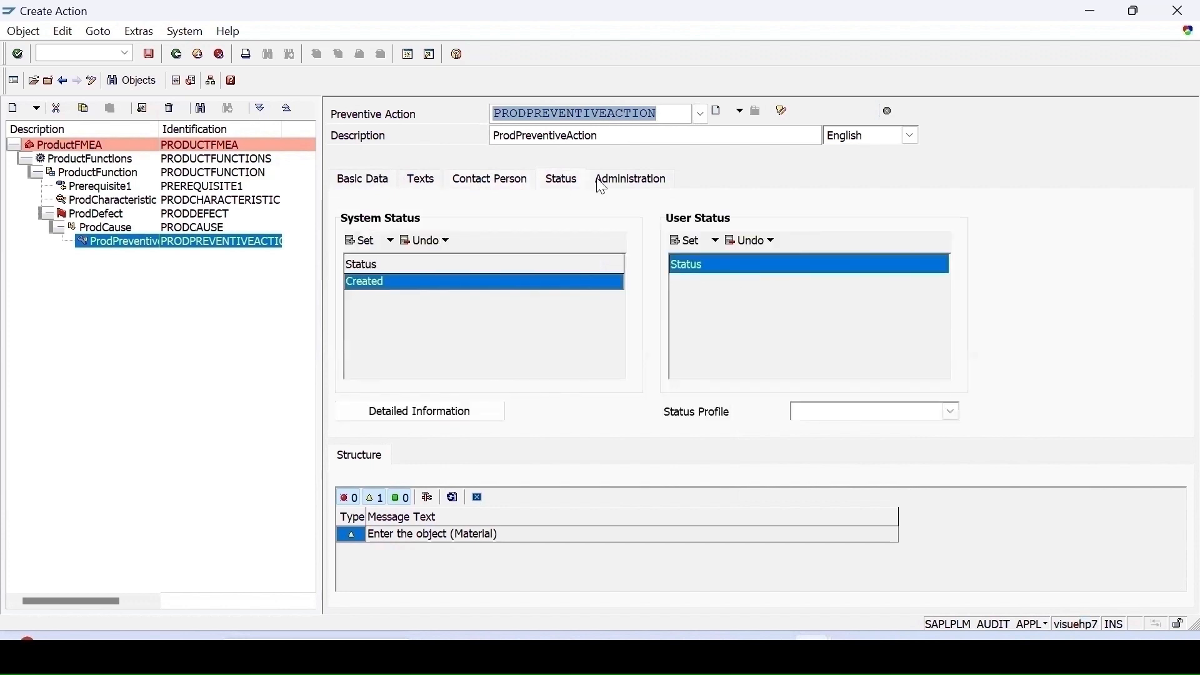
left_click(630, 181)
left_click(490, 181)
- Create a detection action ProdDetection Action under ProdCause with the description ProdDetectionAction
left_click(102, 228)
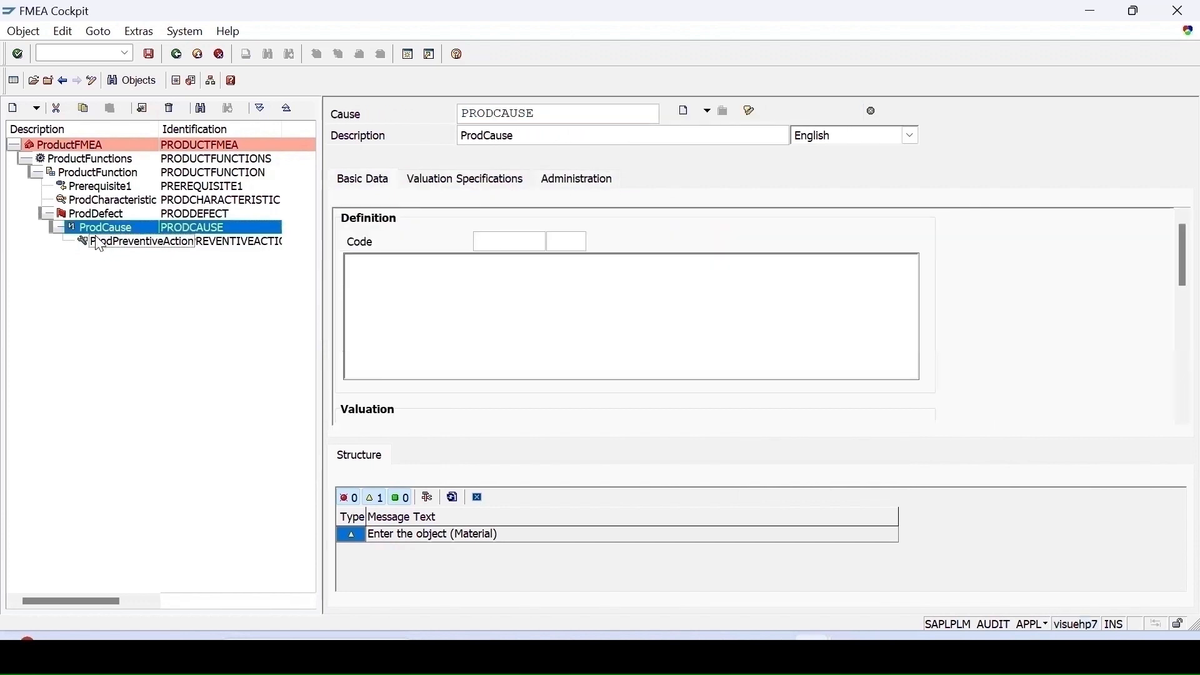
right_click(105, 224)
mouse_move(225, 241)
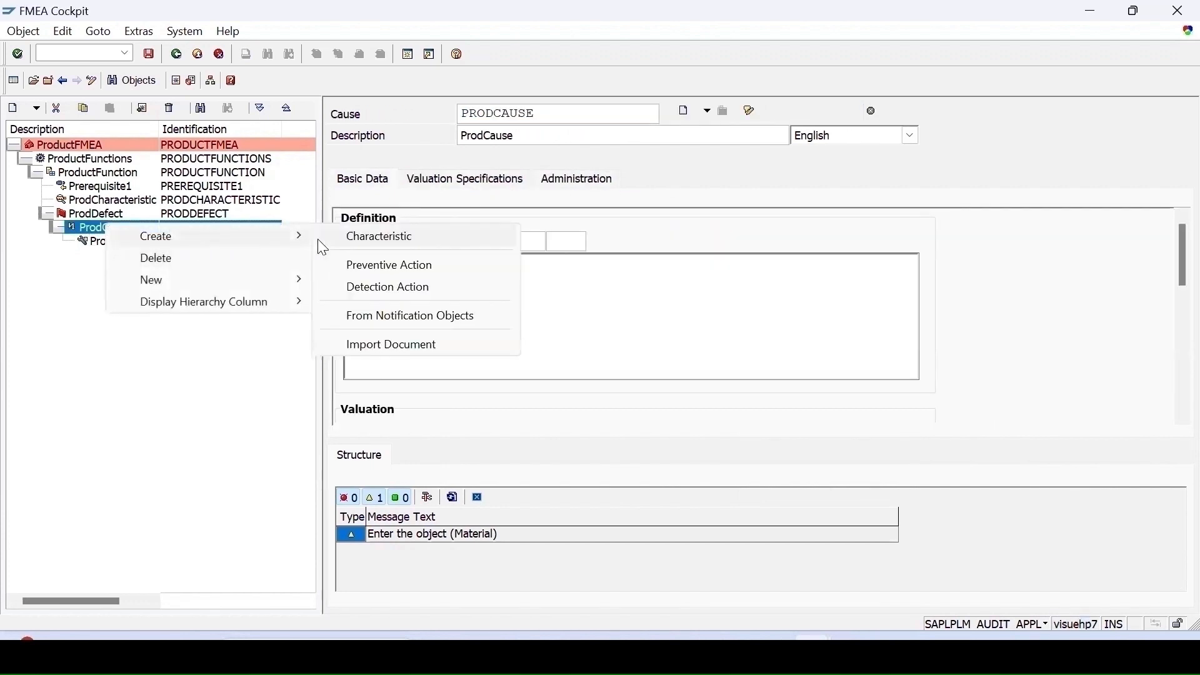
left_click(389, 289)
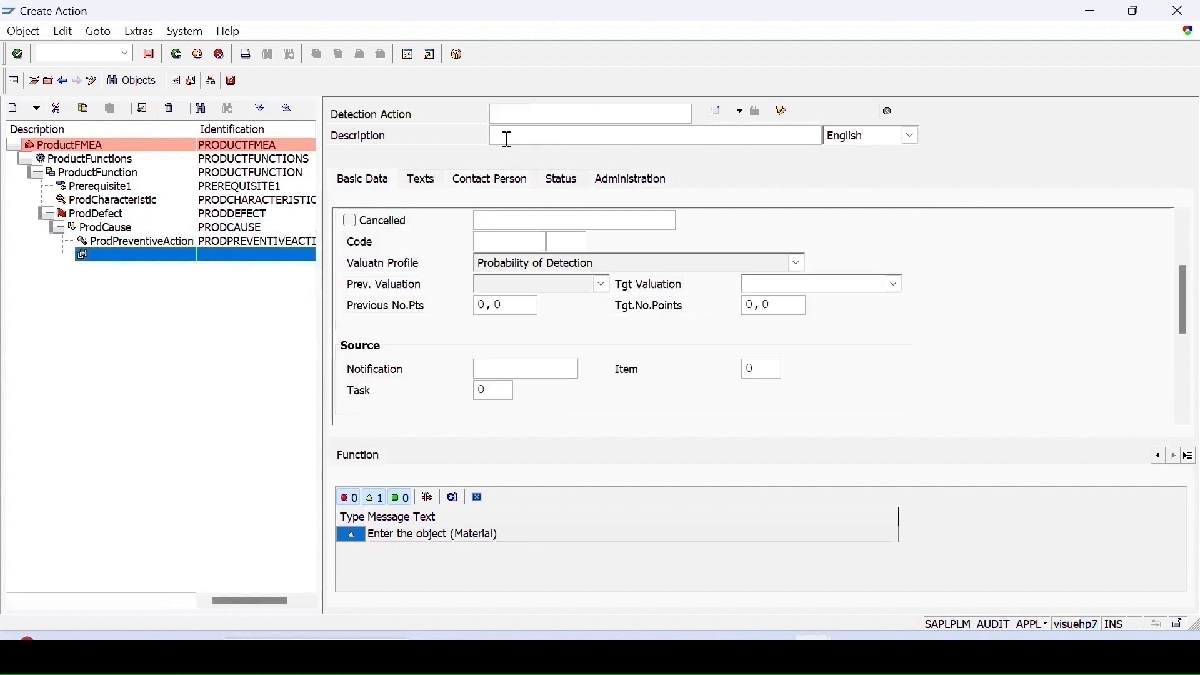
type("ProdDetection Action")
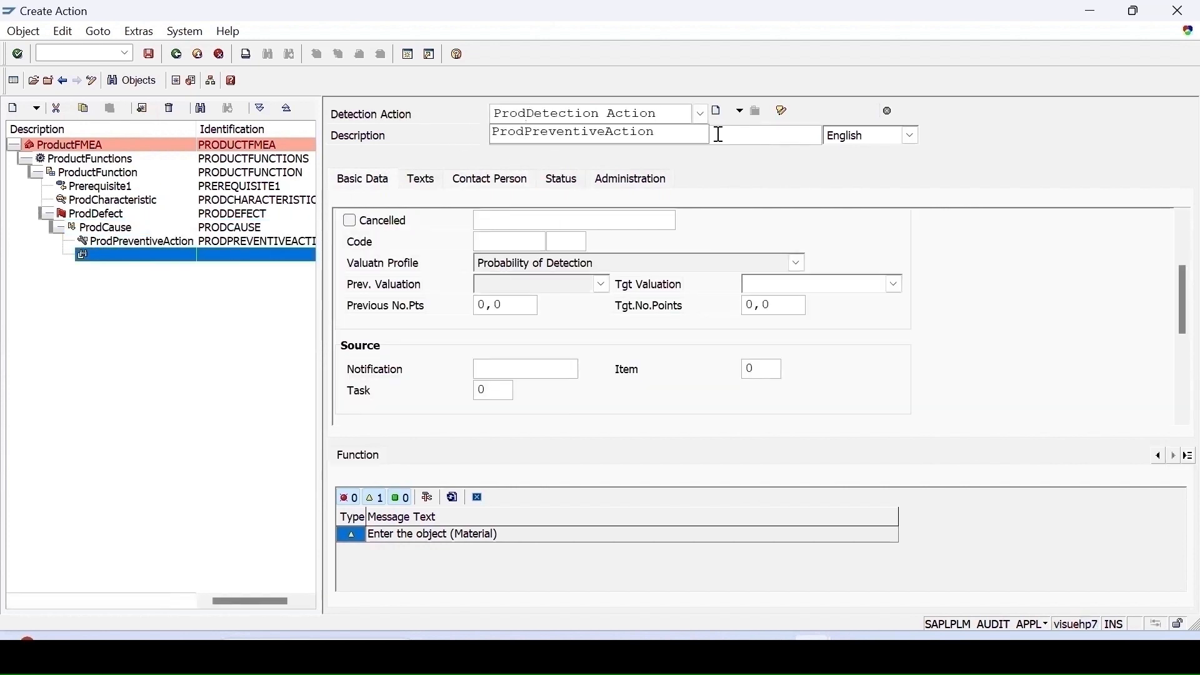
left_click(534, 141)
type("ProdDetectionAction")
key("Return")
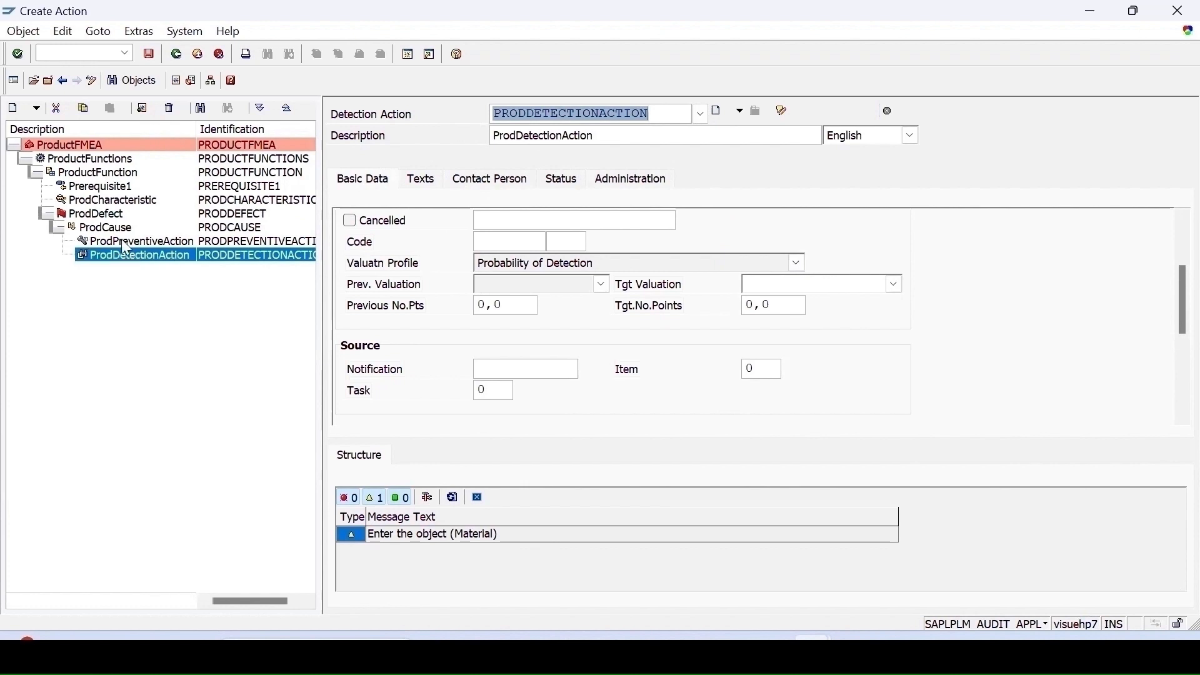
- Set the detection action's target valuation to 5 Poor (>=99,7%)
left_click(779, 286)
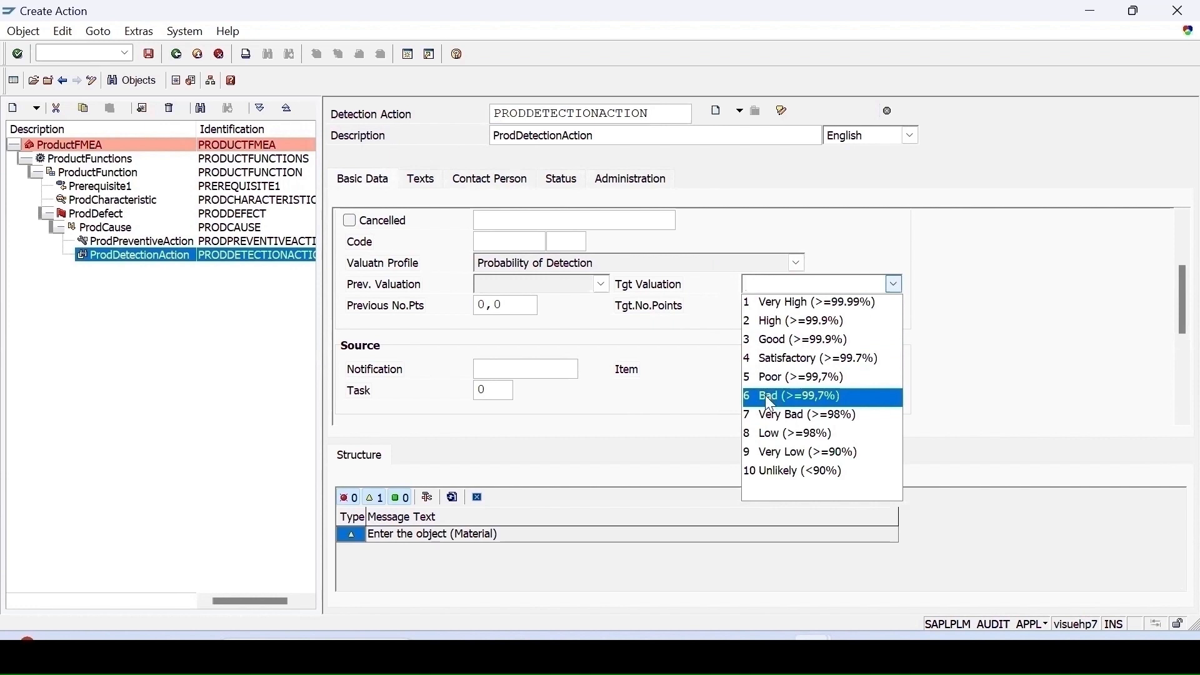
left_click(770, 377)
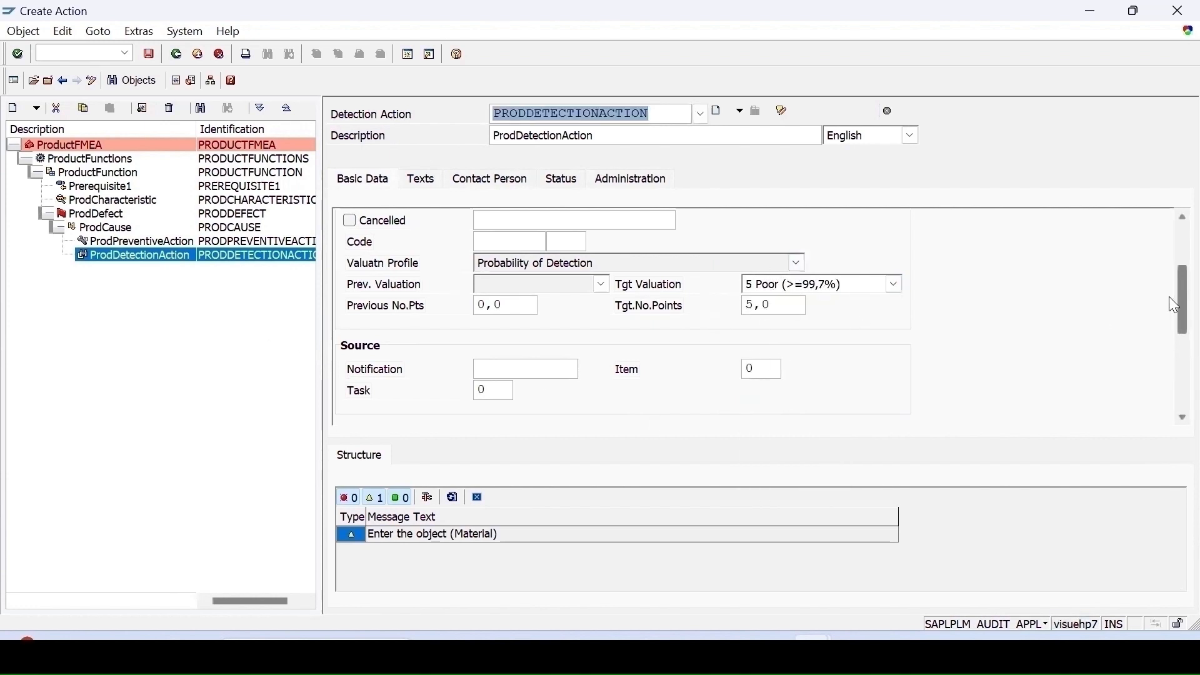
left_click_drag(1171, 313, 1170, 278)
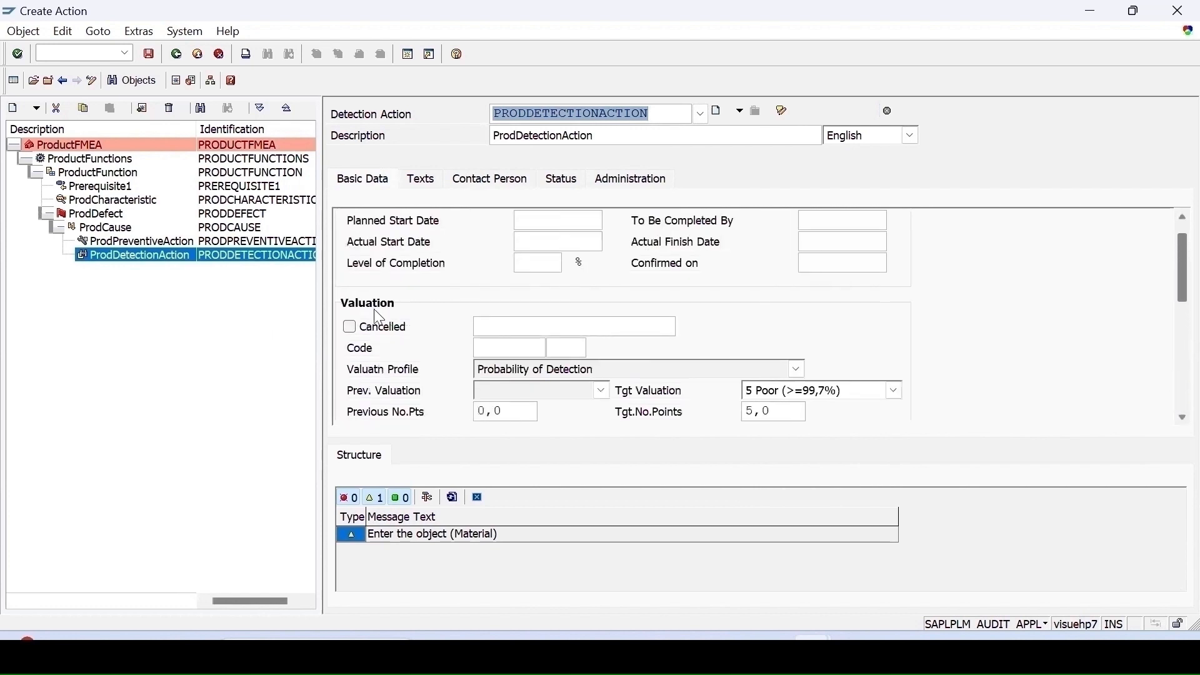
- Create an effect ProdEffect under ProdDefect
left_click(94, 213)
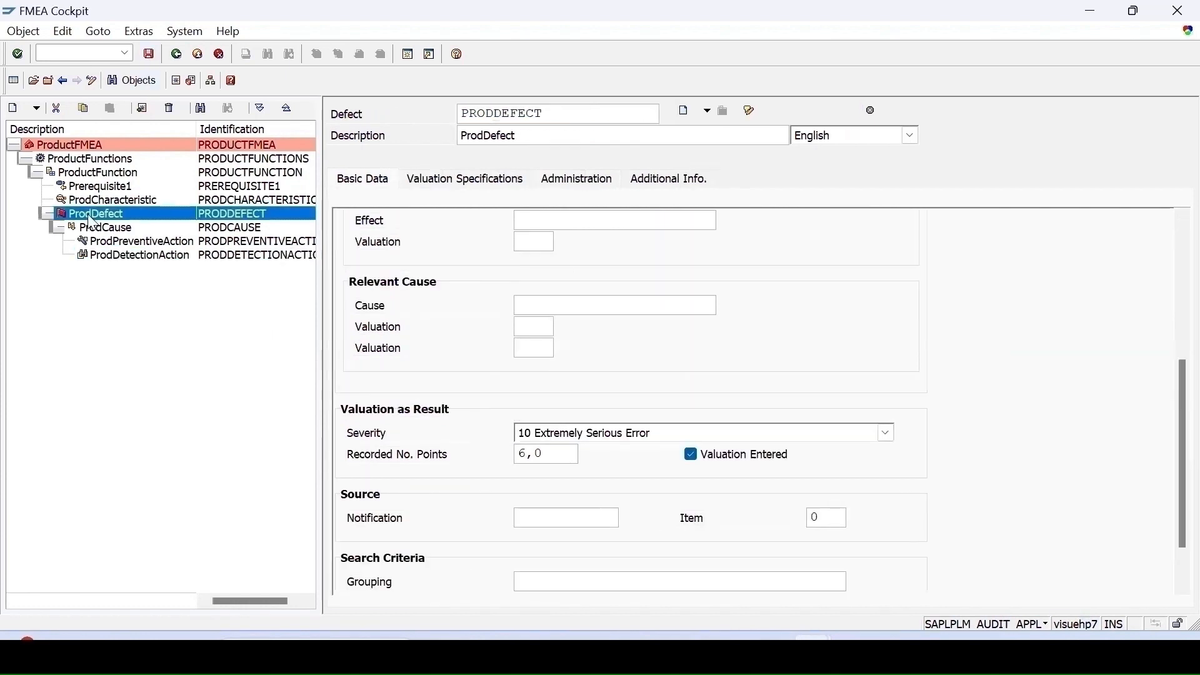
right_click(91, 213)
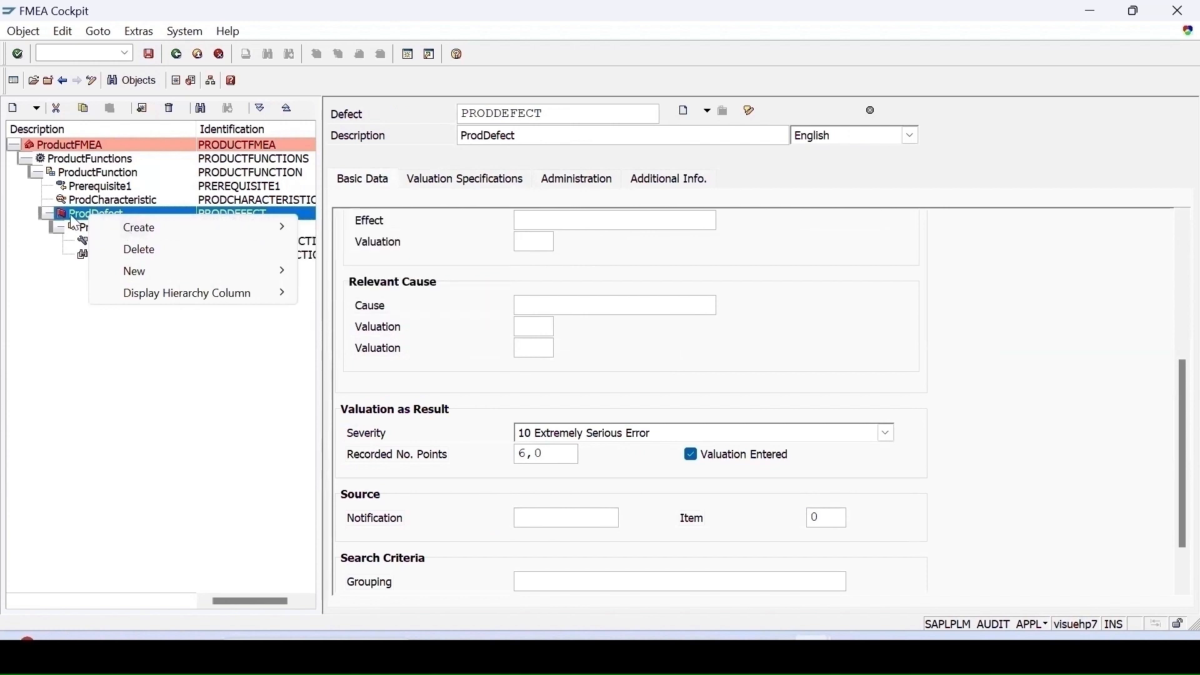
mouse_move(211, 226)
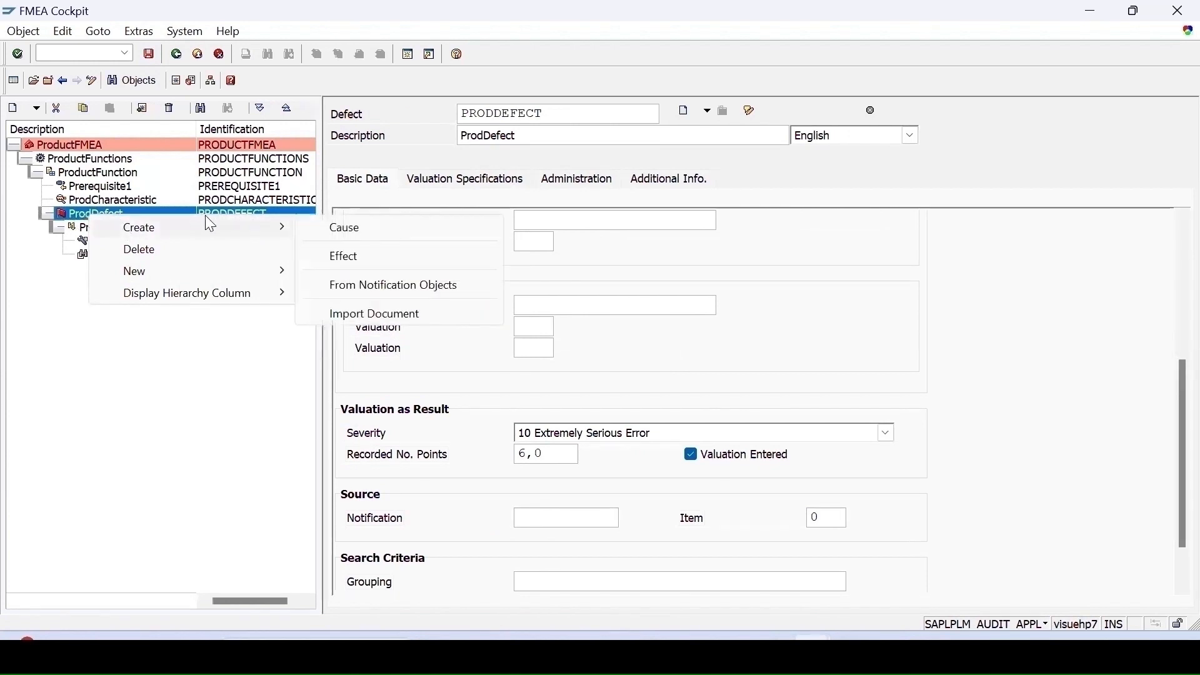
left_click(347, 256)
type("ProdEffect")
key("Return")
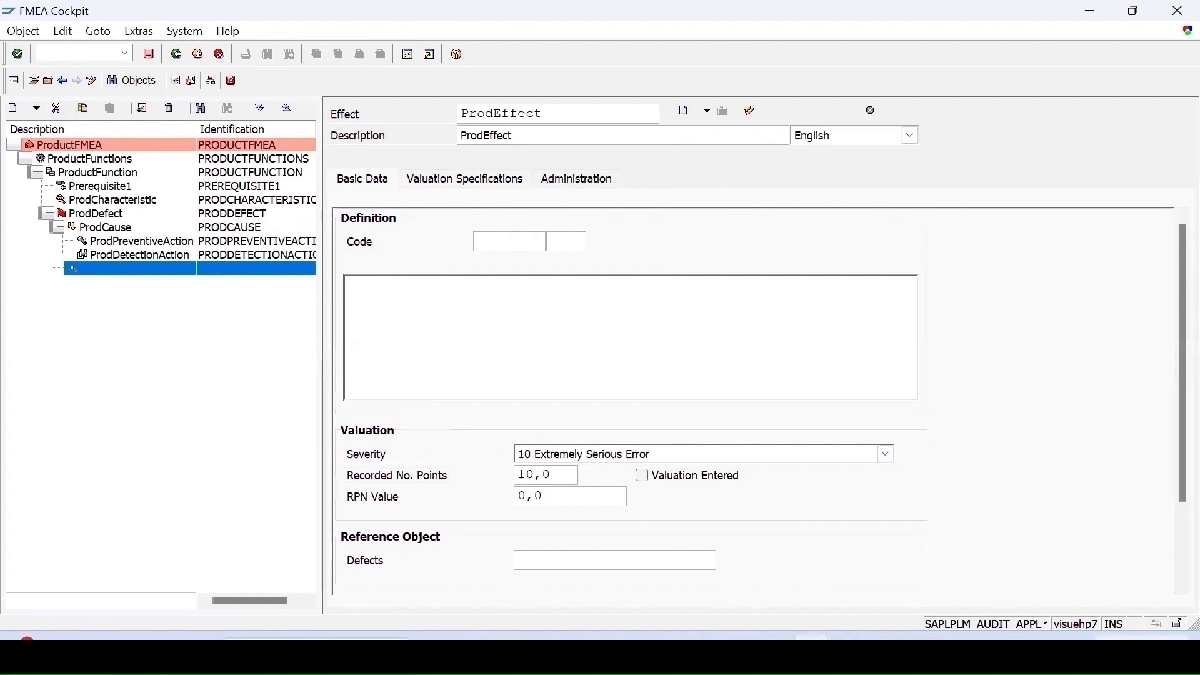
- Review the effect's valuation and valuation specifications and save the FMEA
scroll(1175, 548, "down", 3)
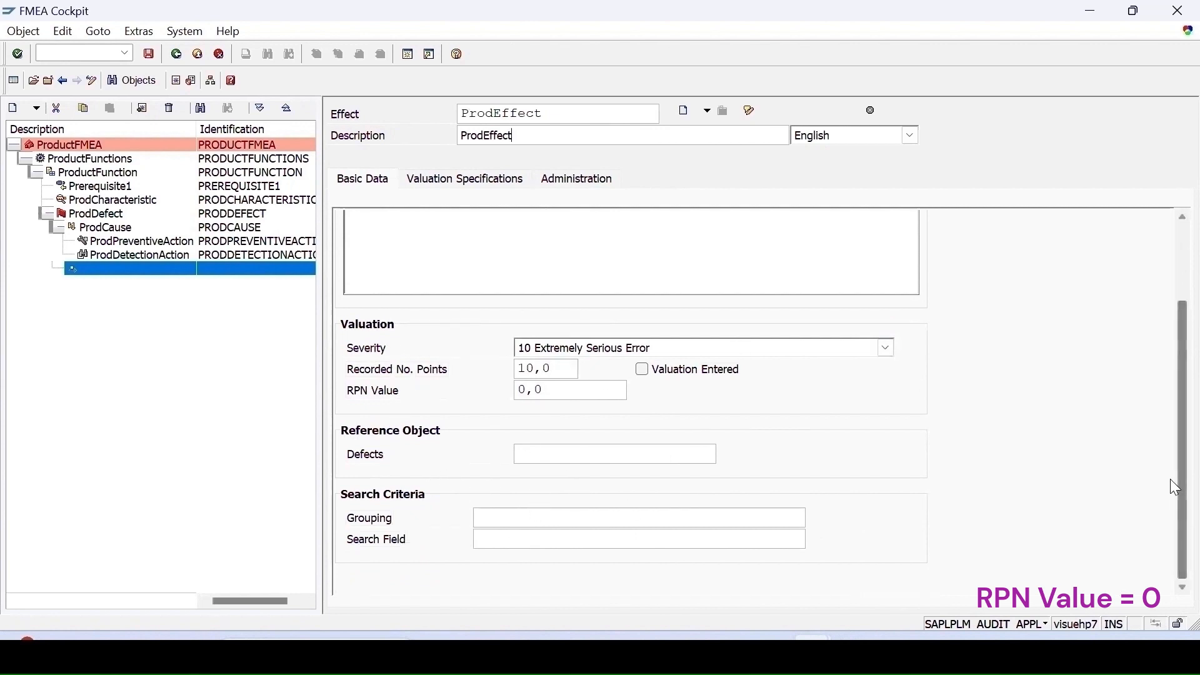
scroll(1173, 421, "up", 1)
scroll(1175, 425, "up", 2)
left_click(441, 181)
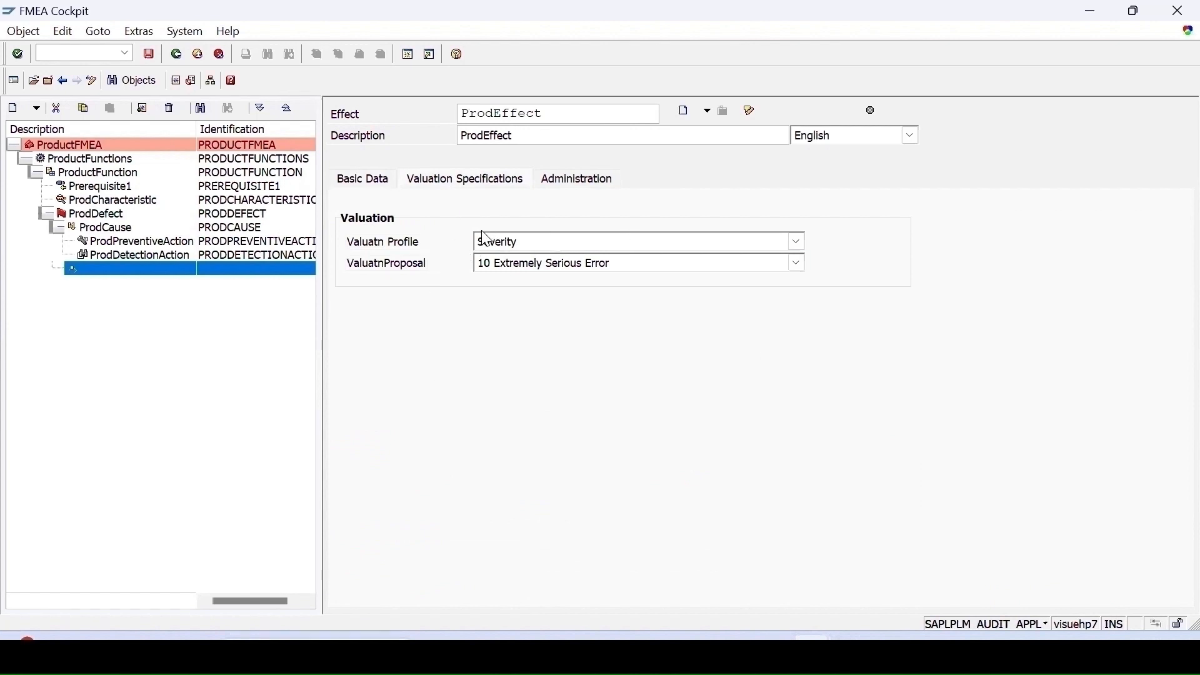
left_click(362, 180)
left_click(149, 54)
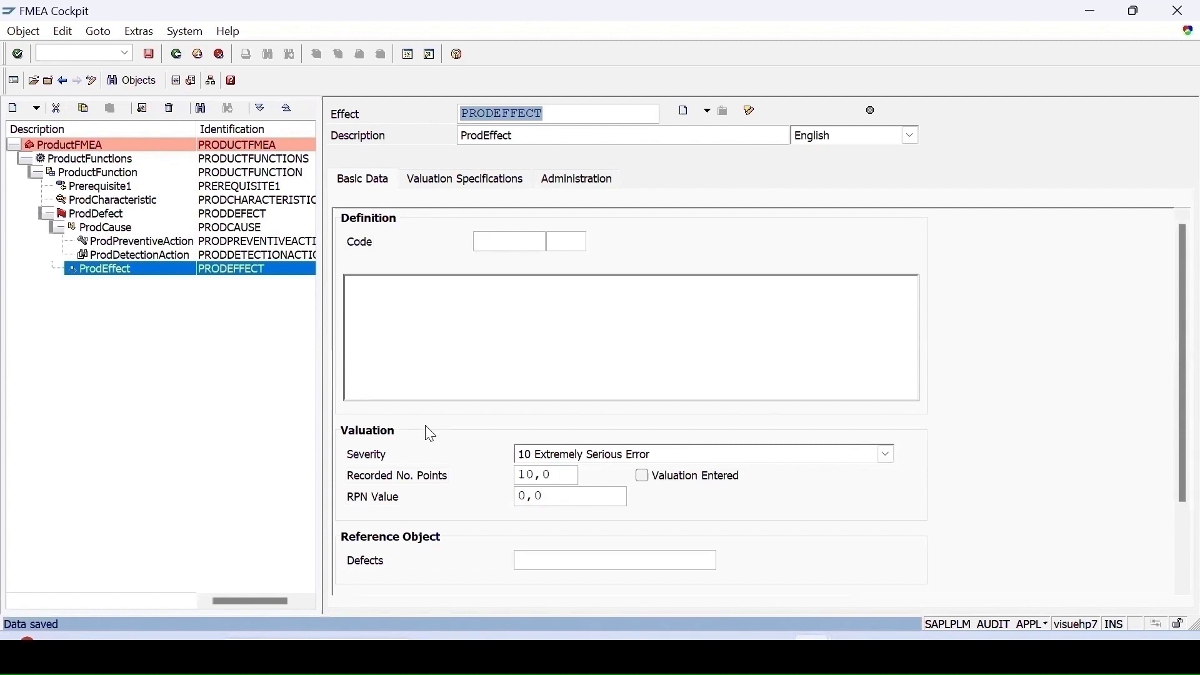
right_click(99, 173)
mouse_move(152, 194)
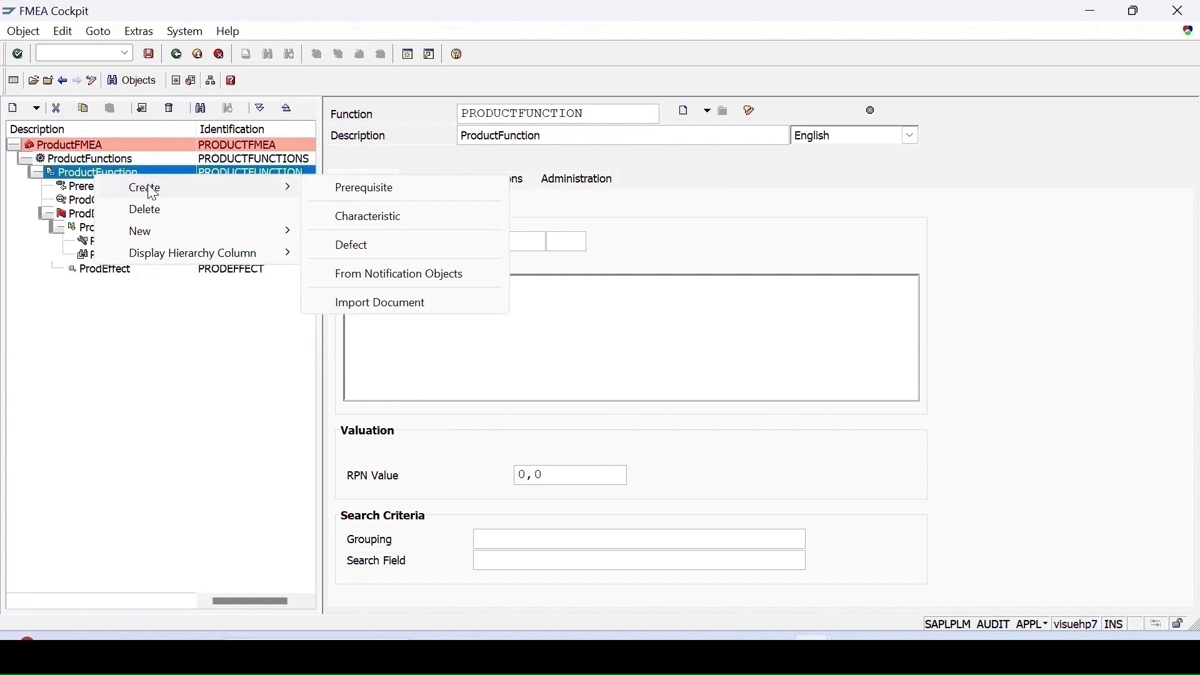
right_click(105, 228)
mouse_move(182, 243)
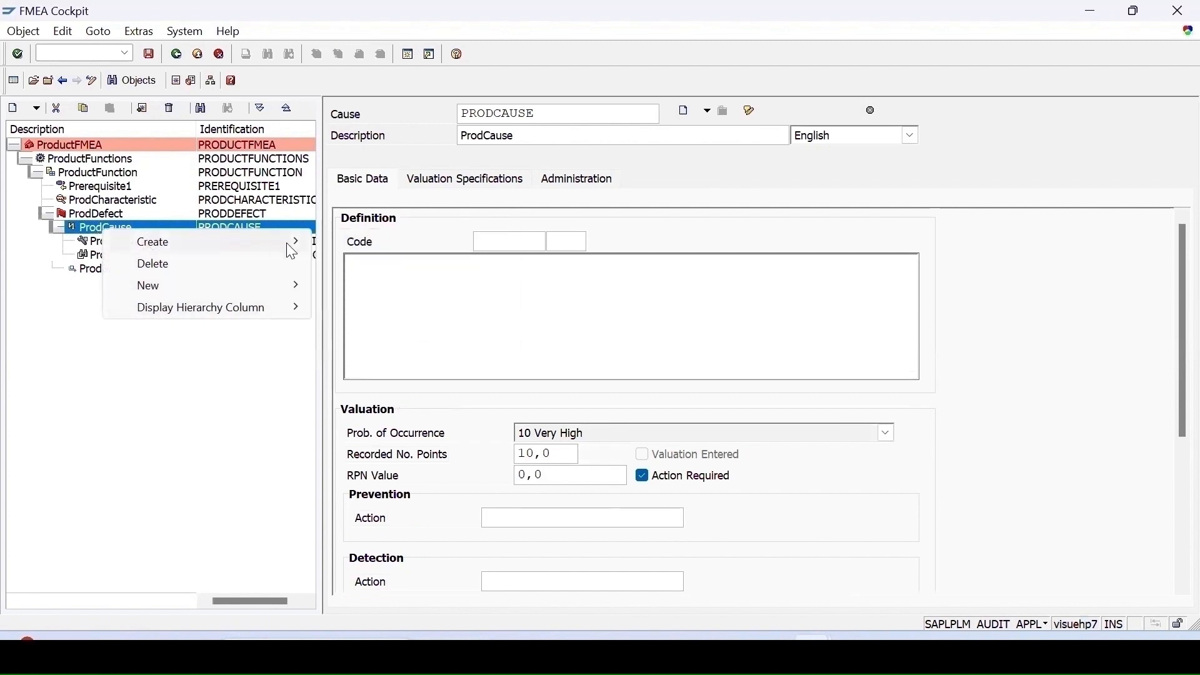
mouse_move(290, 246)
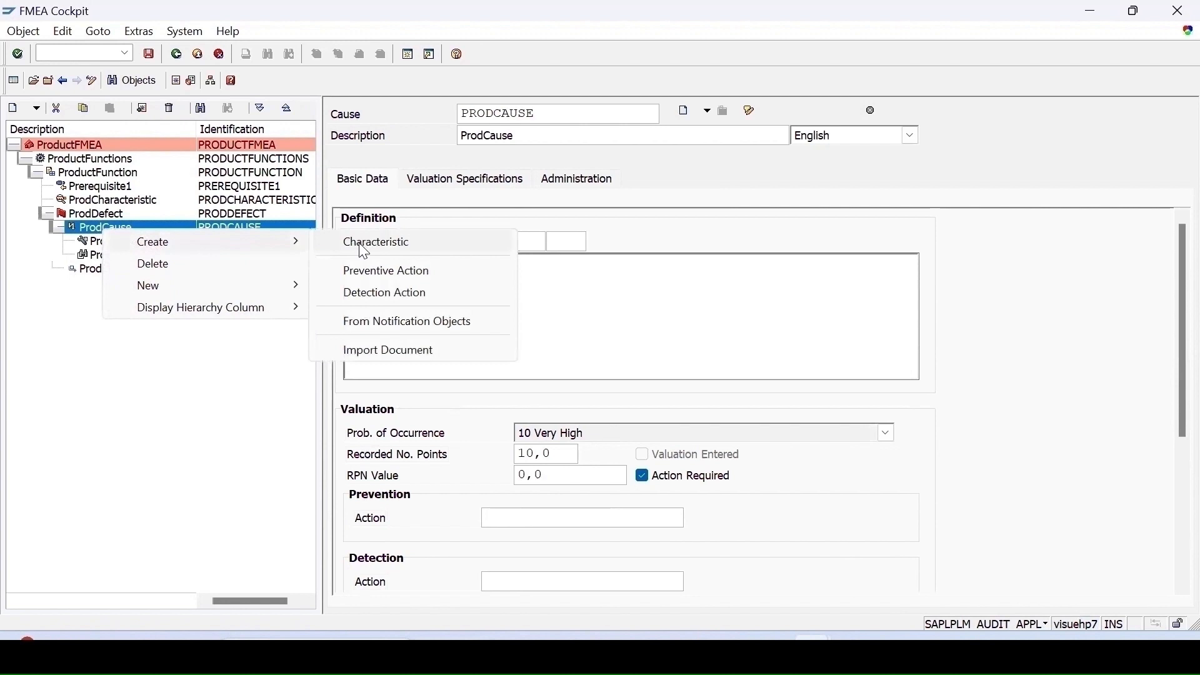
- Open the ProductFMEA result data and run its valuation
left_click(93, 173)
left_click(59, 159)
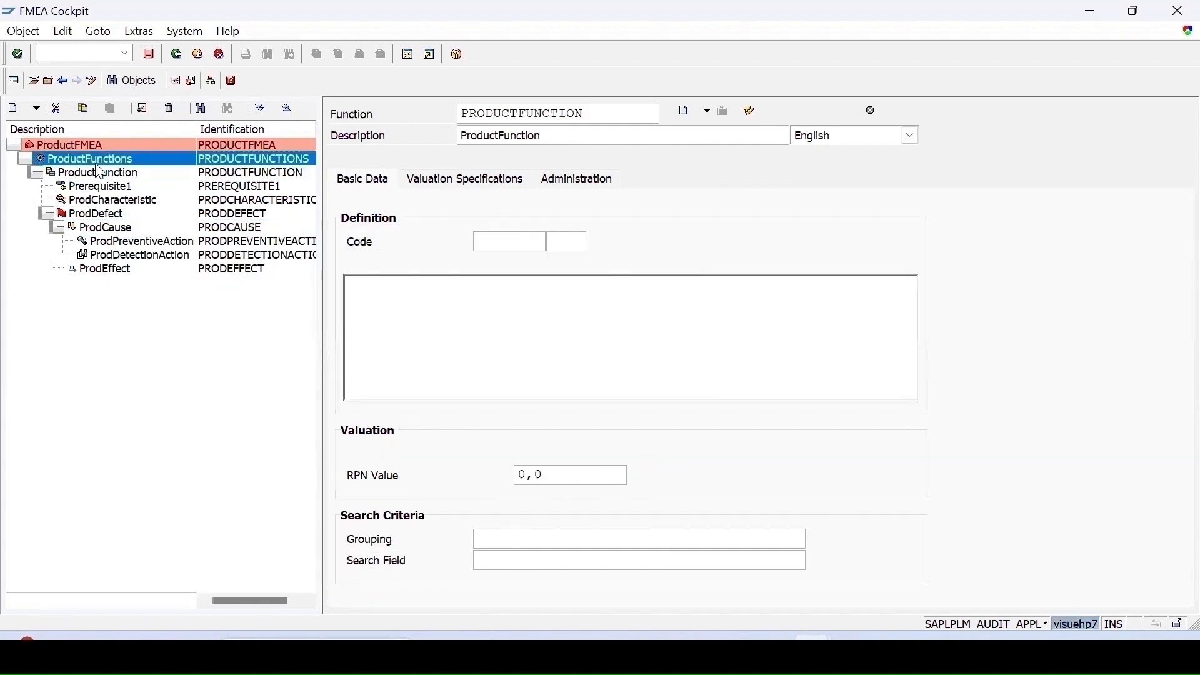
left_click(31, 144)
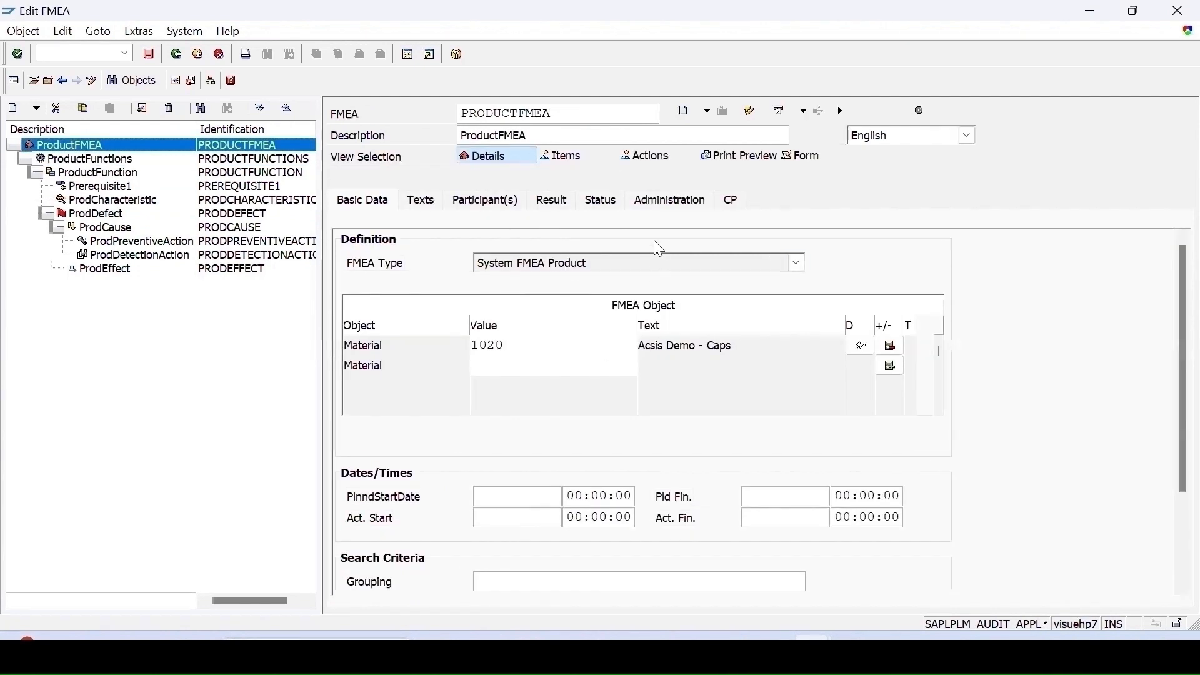
left_click(565, 202)
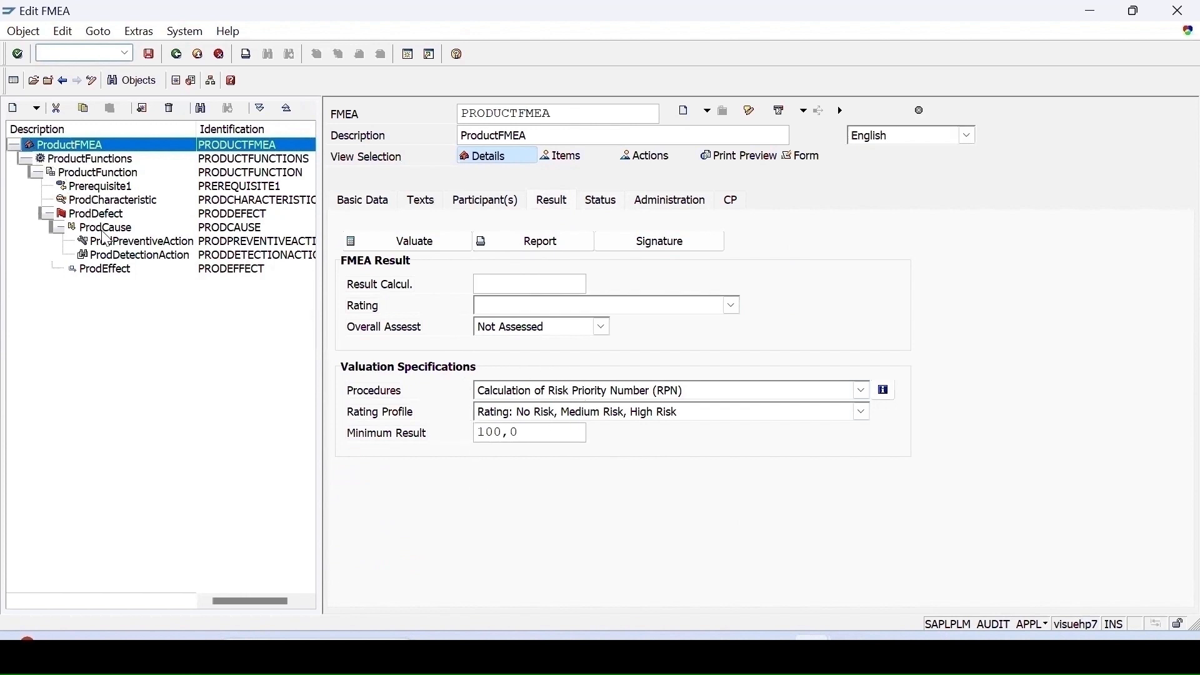
left_click(353, 242)
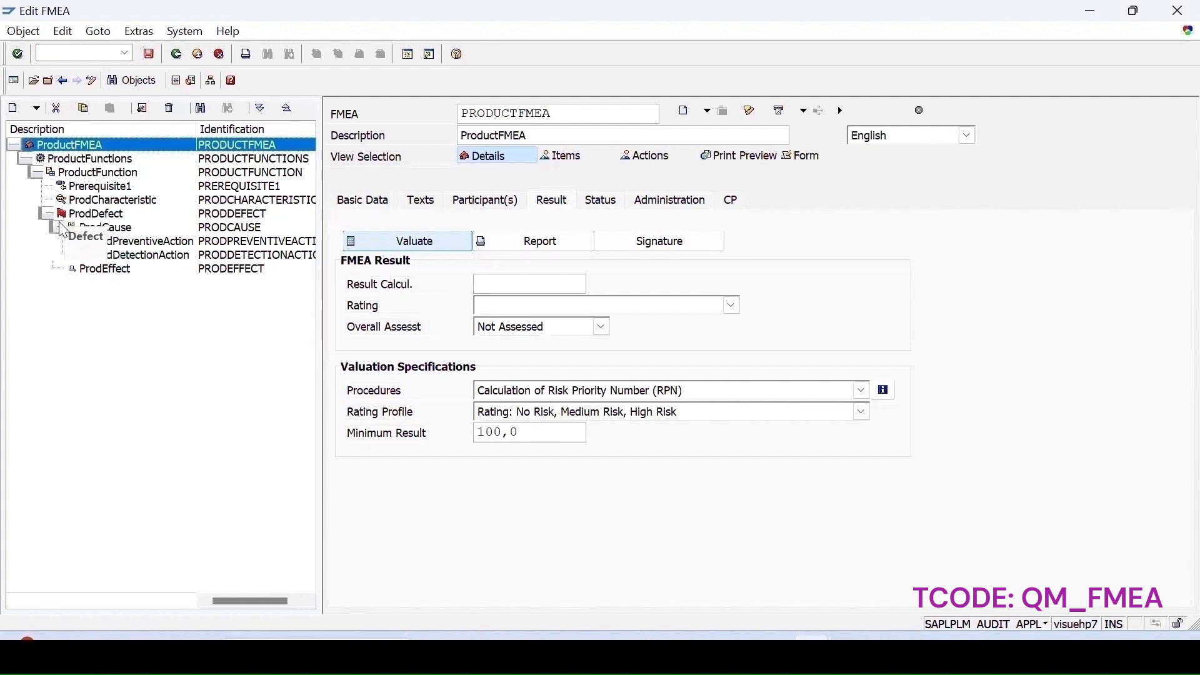
left_click(97, 175)
right_click(103, 180)
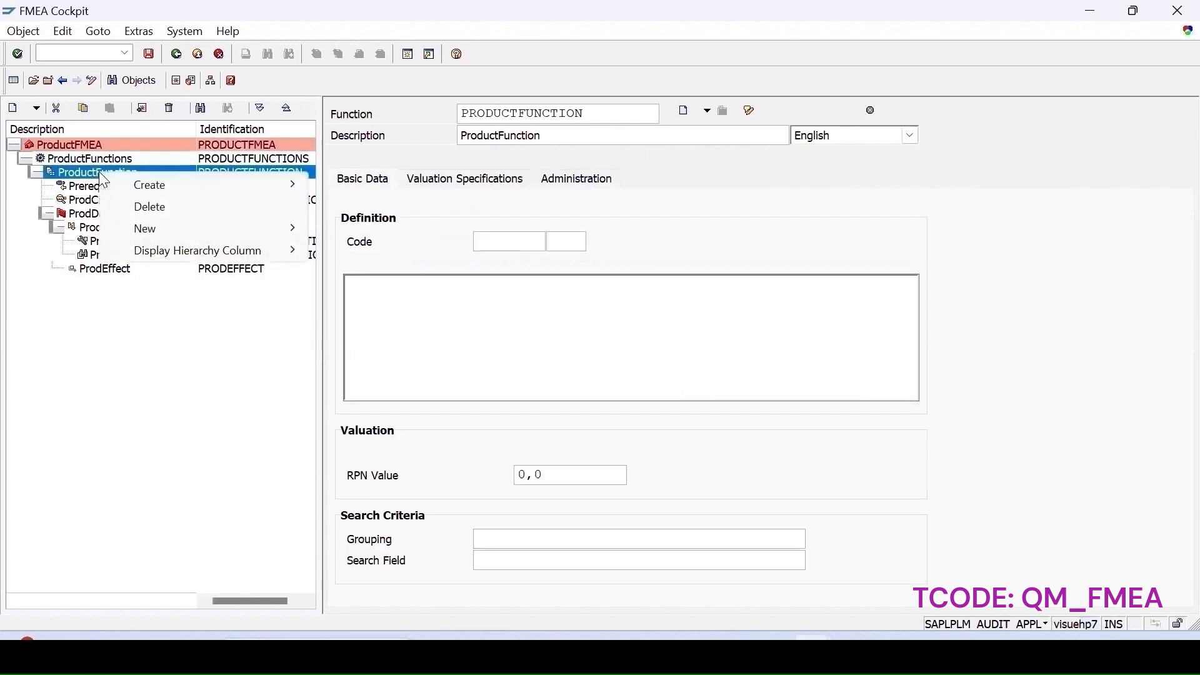
mouse_move(289, 190)
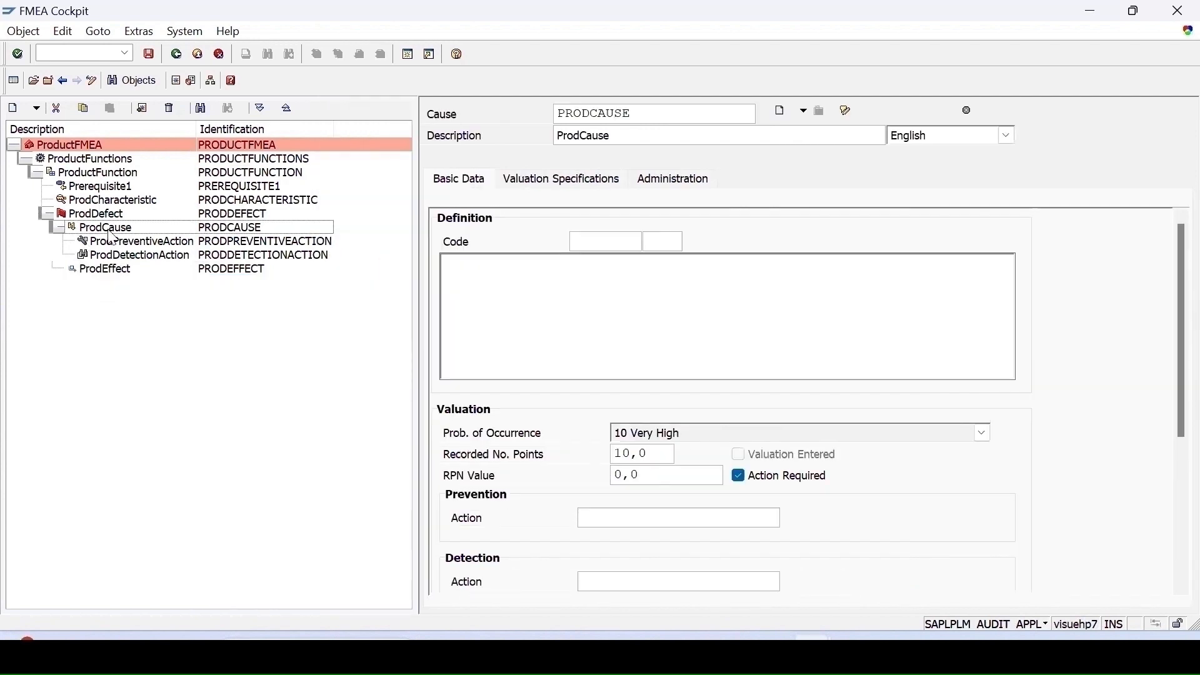
left_click(112, 231)
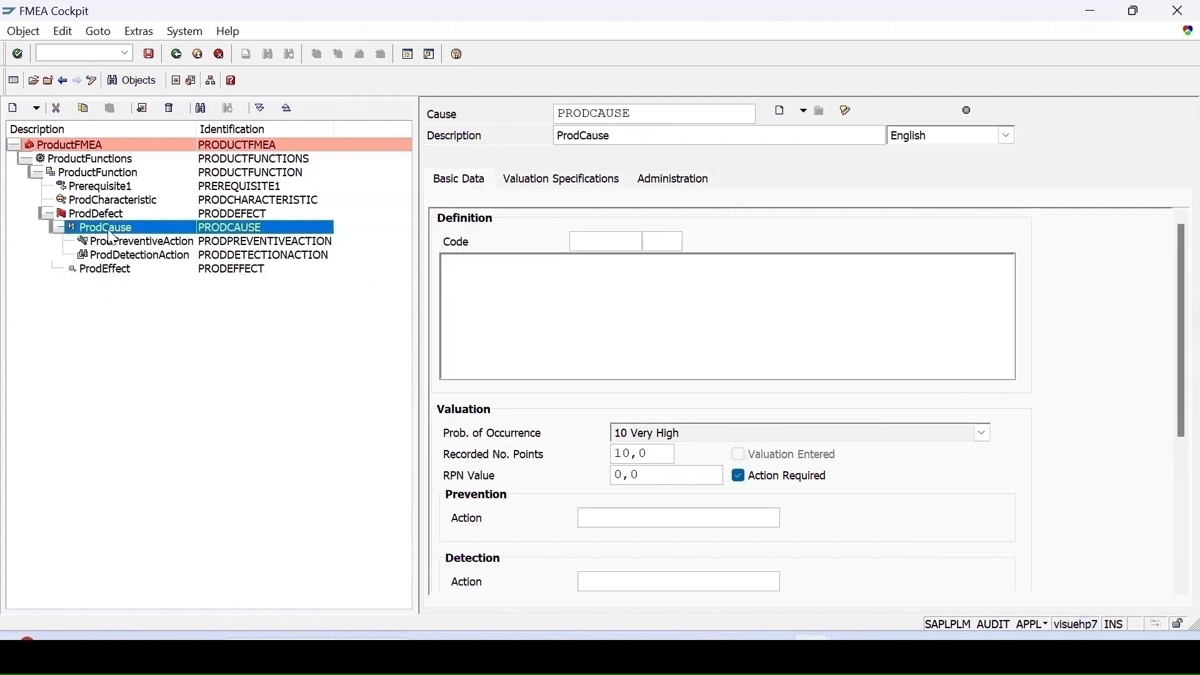
left_click(97, 216)
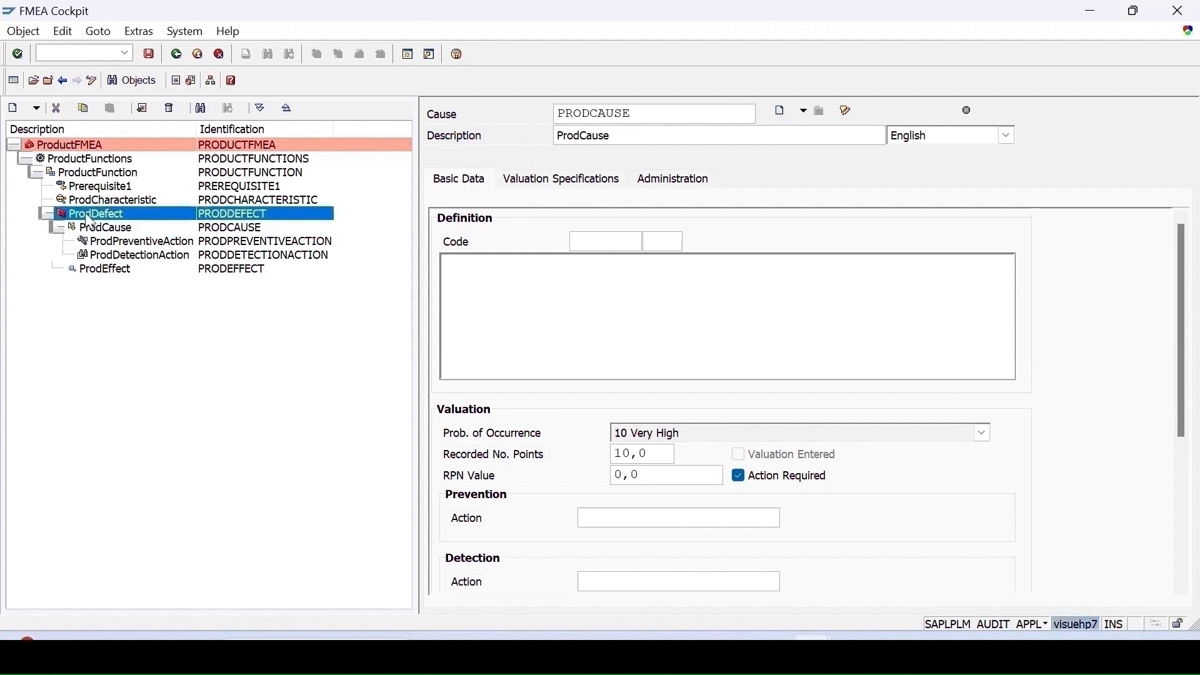
right_click(99, 220)
mouse_move(289, 230)
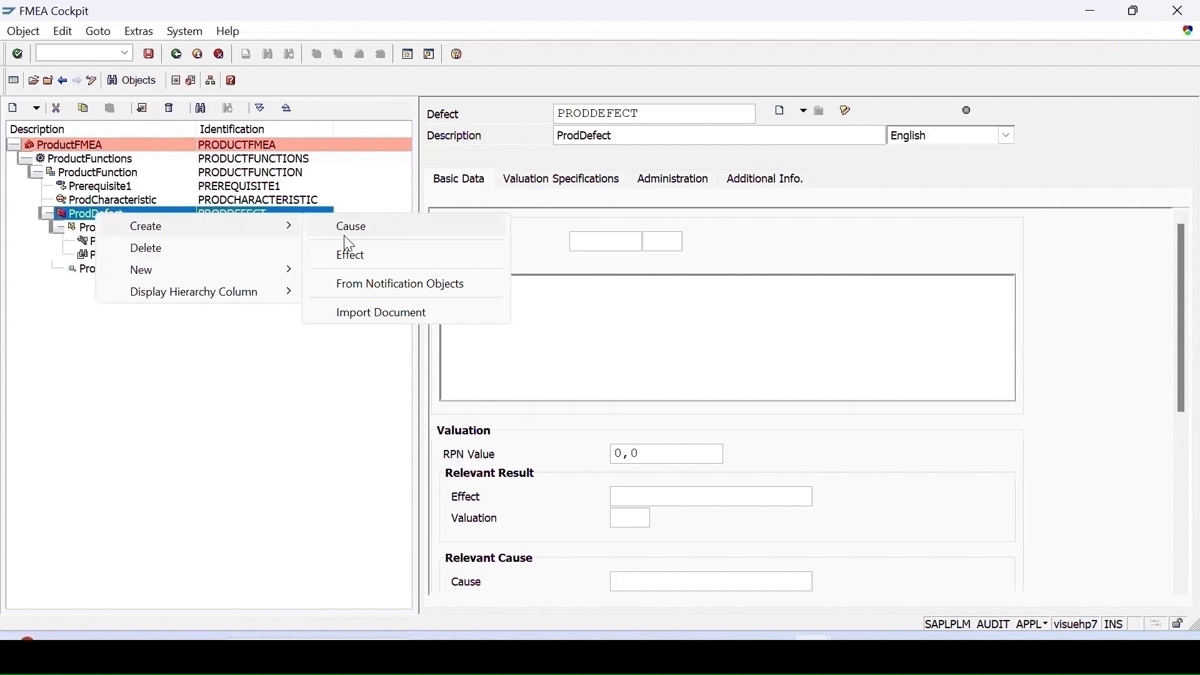
- Create upper elements ULElements under ProductFMEA with the description ULElements and save
left_click(60, 132)
left_click(71, 142)
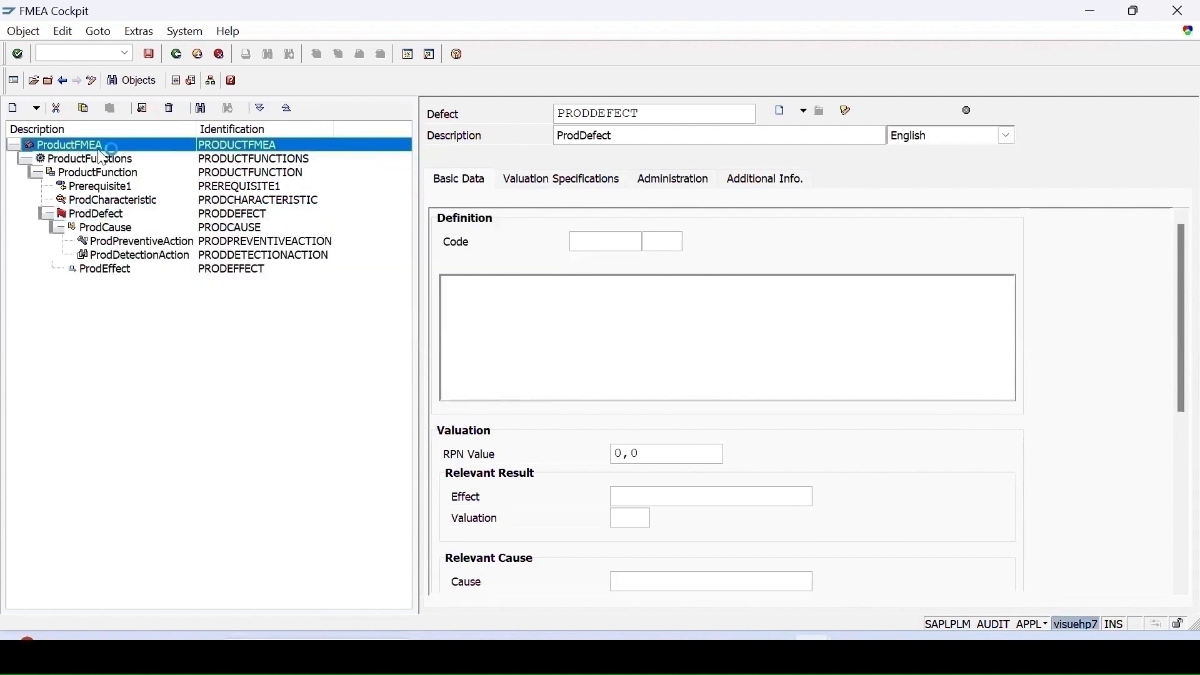
right_click(88, 149)
mouse_move(235, 161)
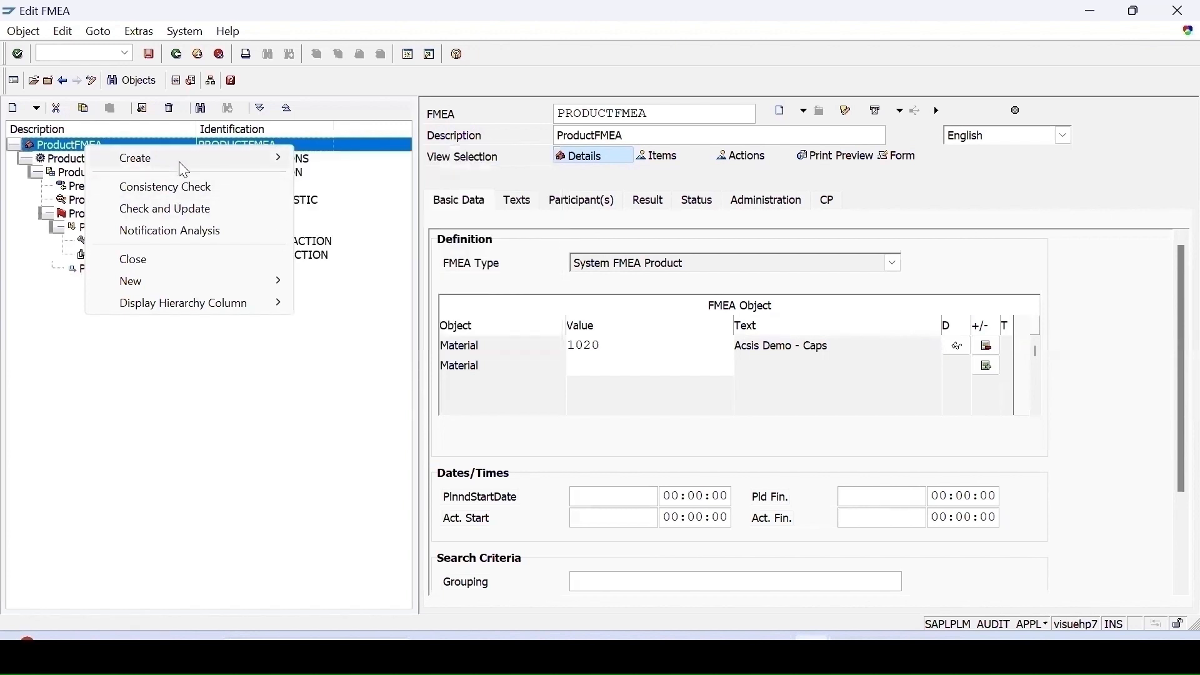
mouse_move(184, 170)
left_click(342, 187)
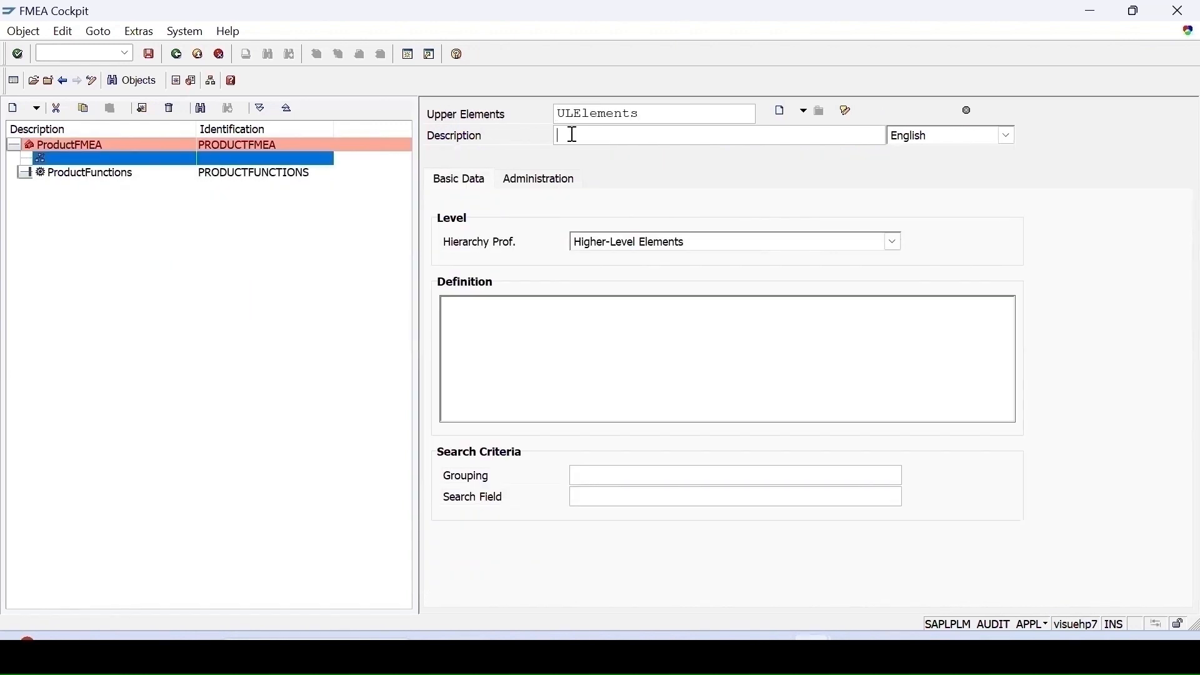
type("ULElements")
left_click(150, 54)
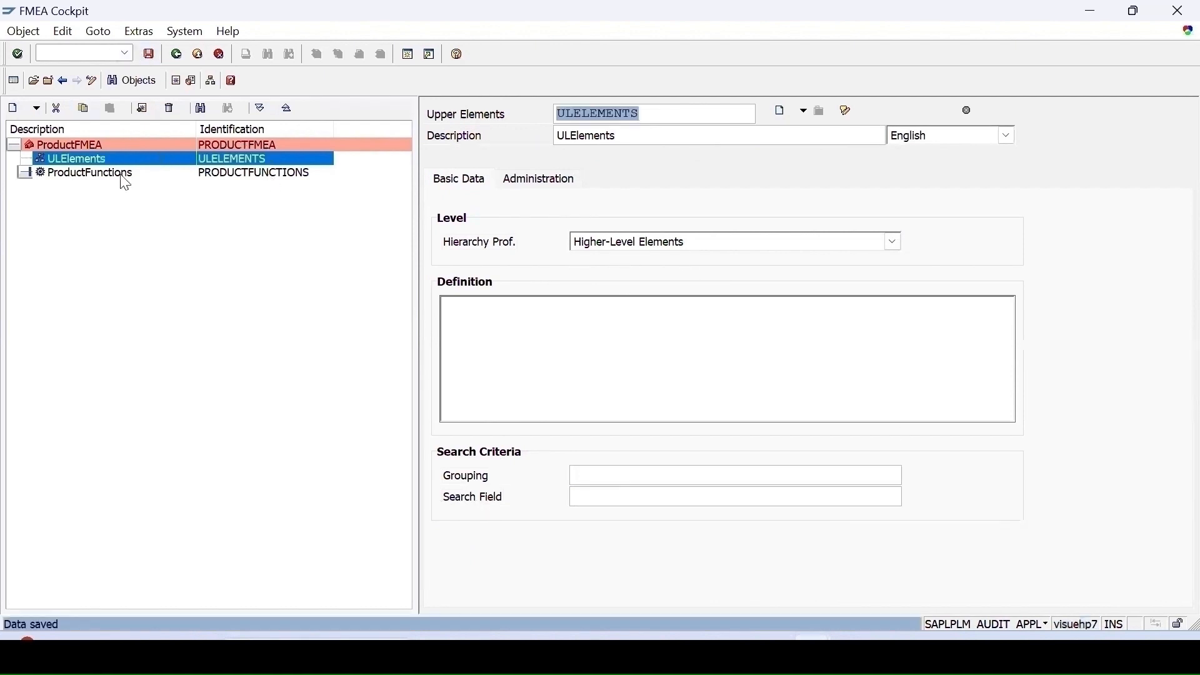
- Create an element ULElements1 under ULElements with the description ULElements1
right_click(88, 162)
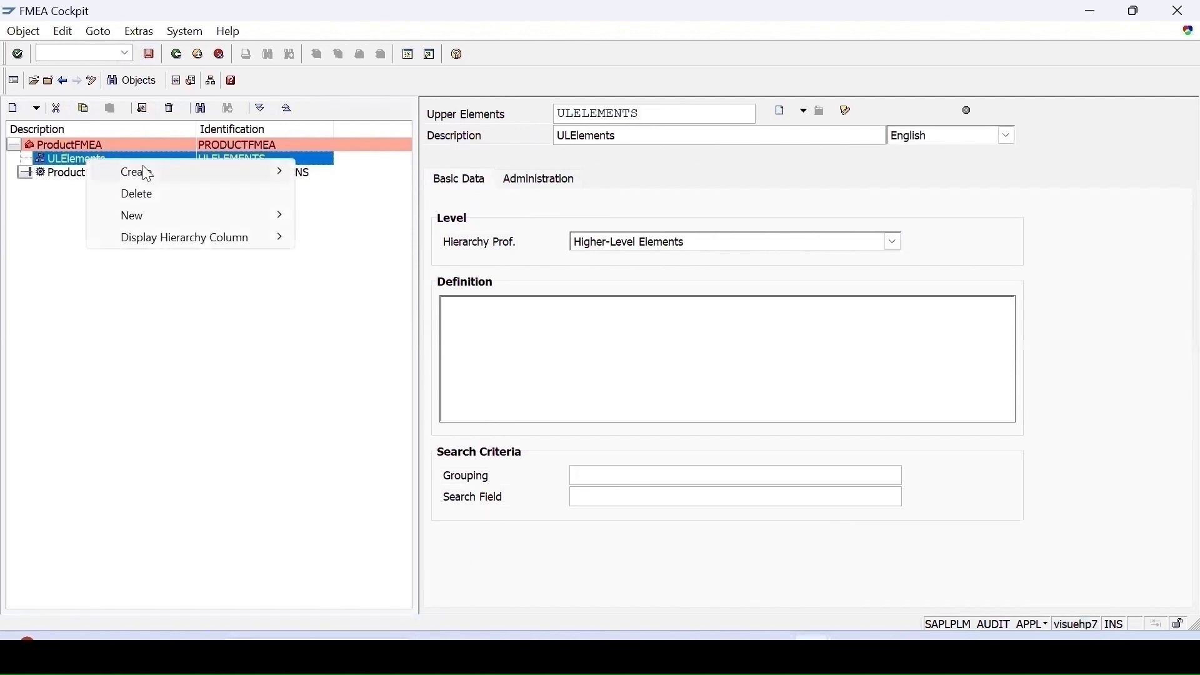
mouse_move(148, 175)
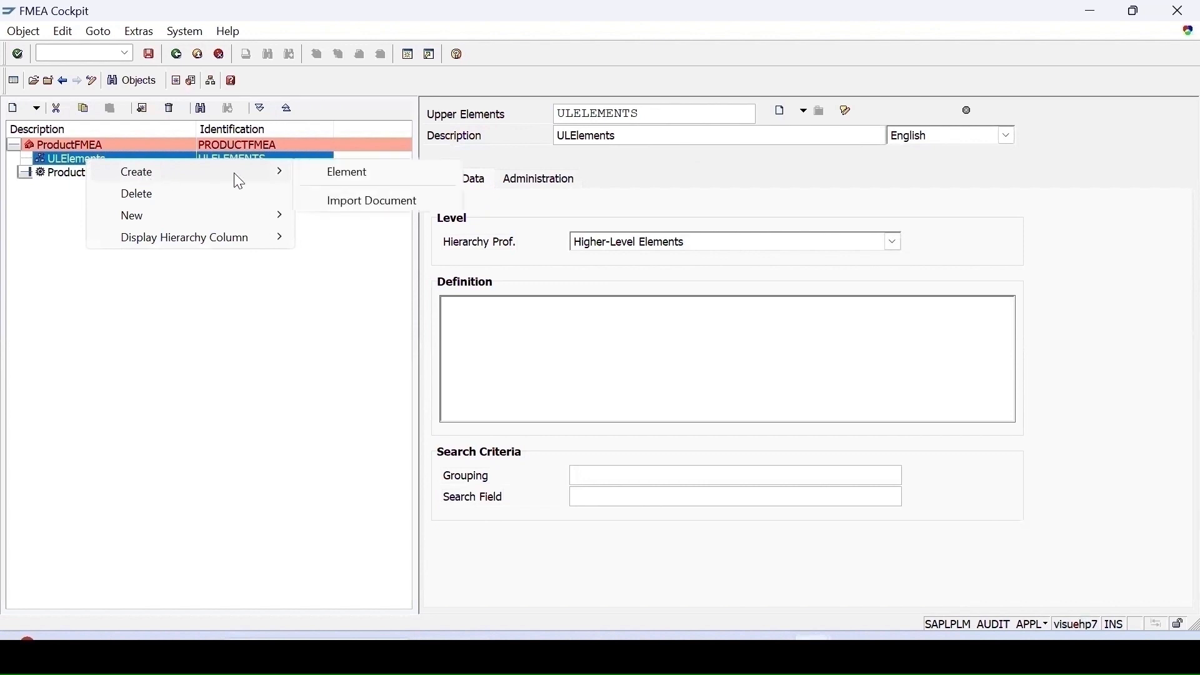
left_click(349, 178)
type("UL")
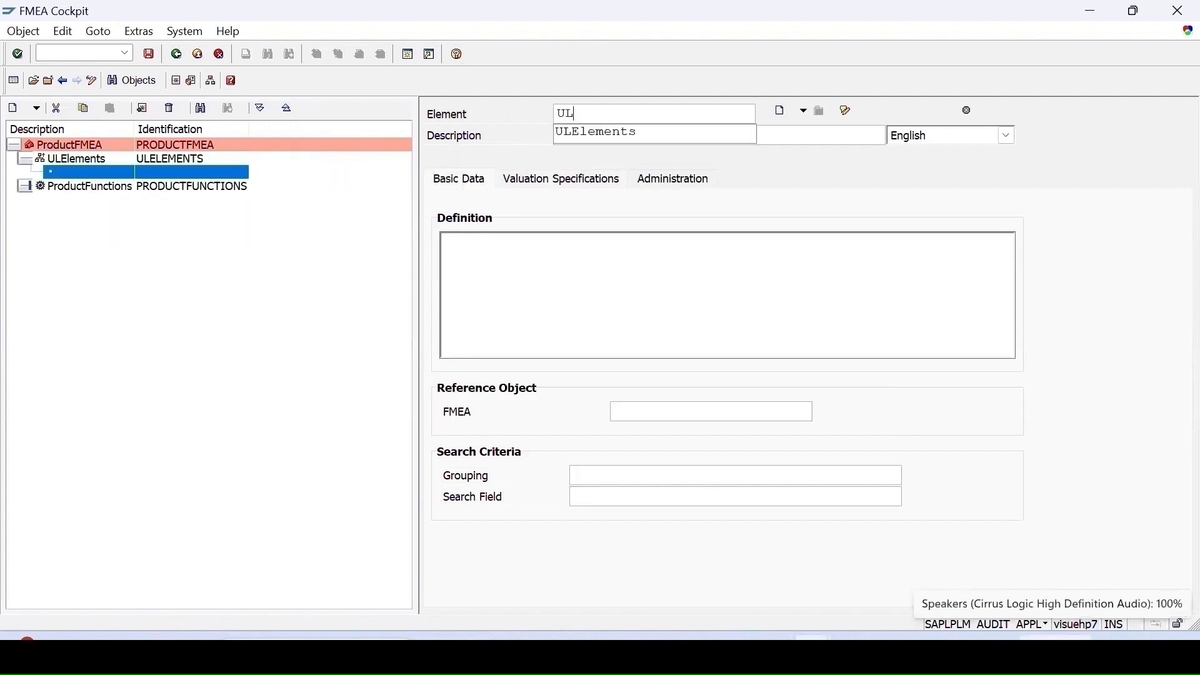
key("Down")
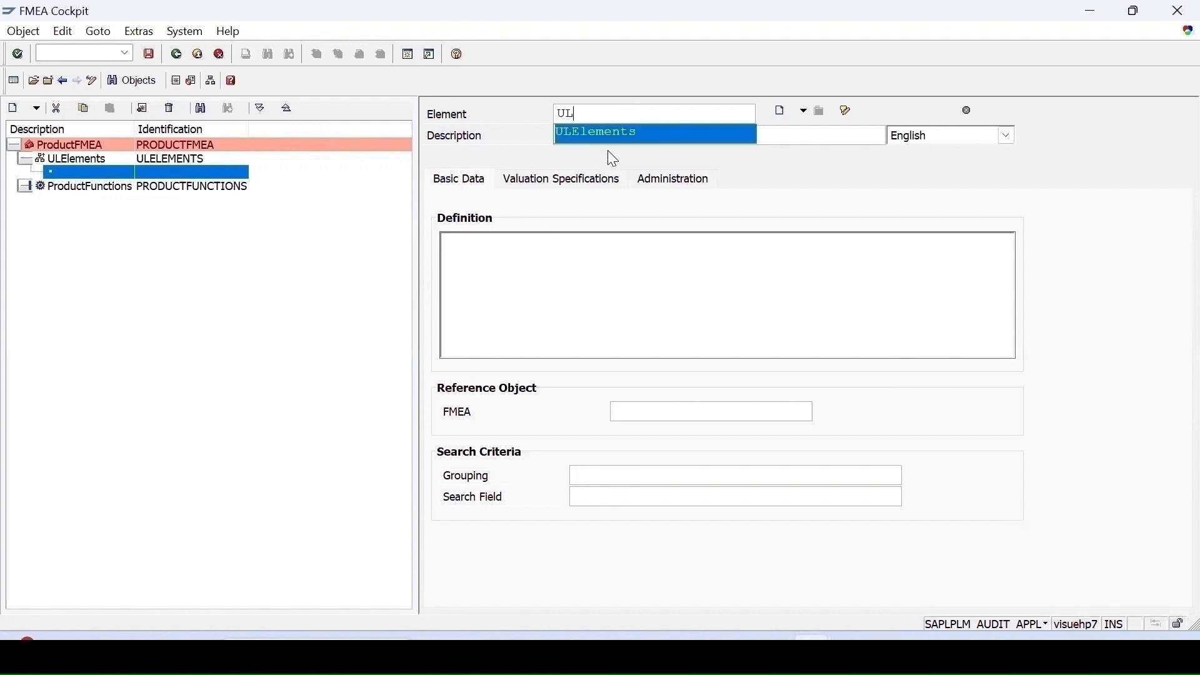
left_click(605, 133)
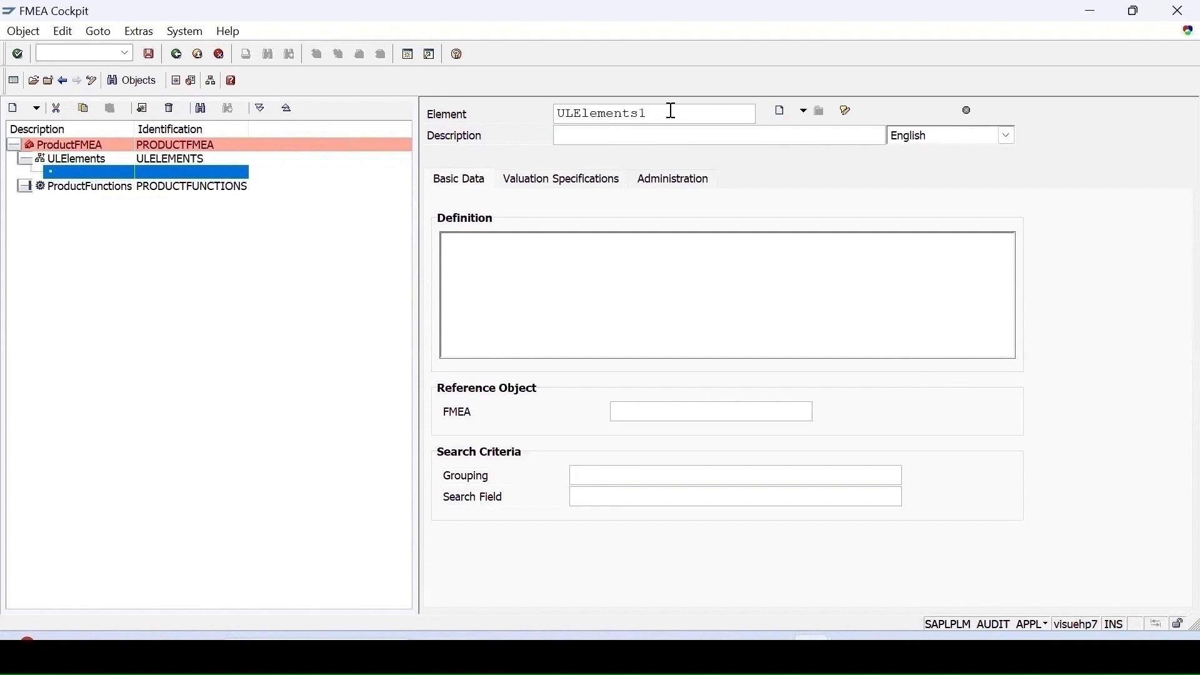
left_click_drag(672, 110, 414, 108)
type("ULElements1")
key("Return")
- Set the element's reference FMEA to FMEA and save
left_click(781, 421)
left_click(822, 412)
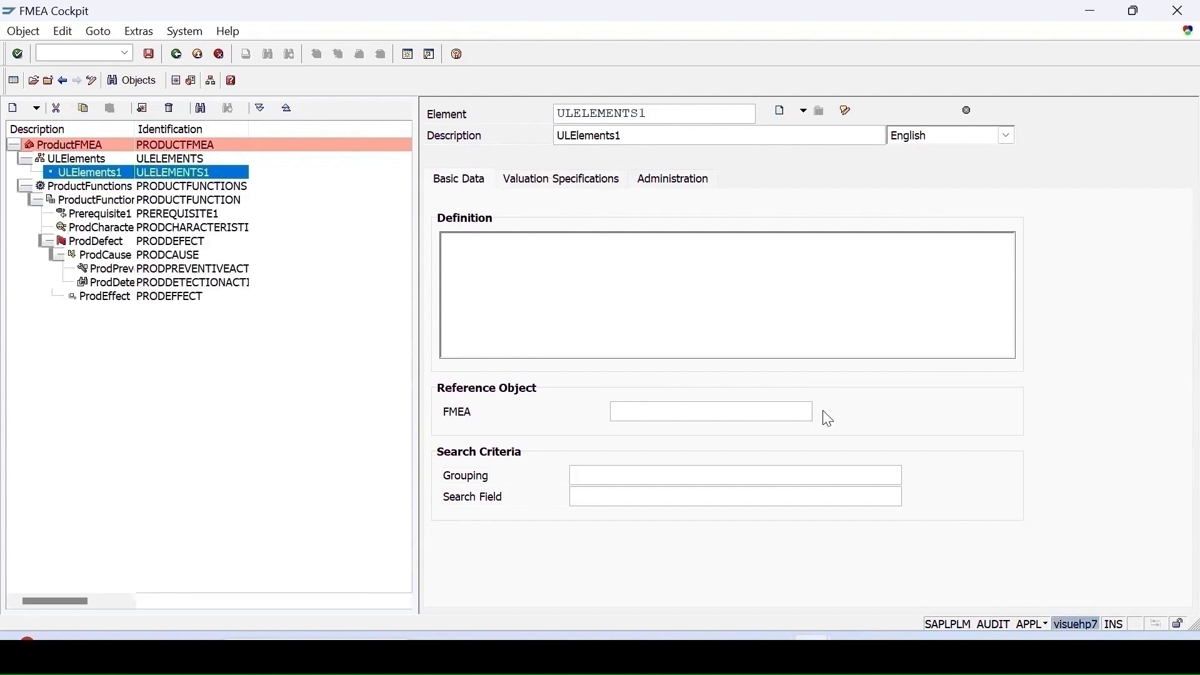
key("Return")
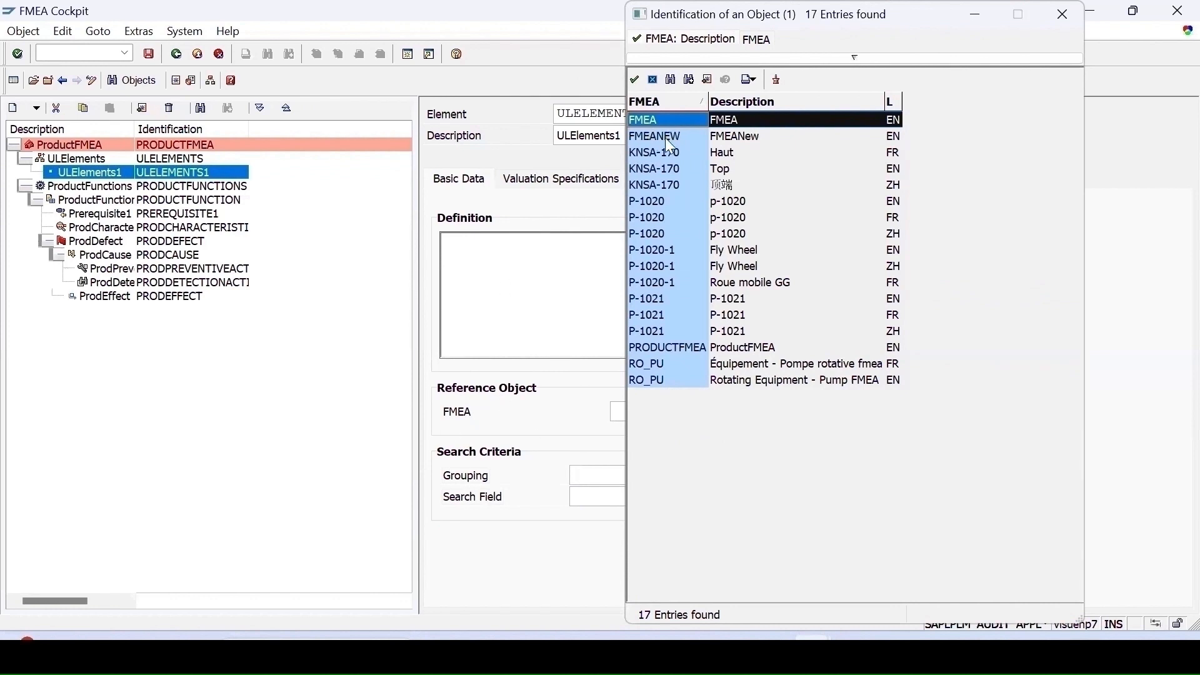
double_click(650, 121)
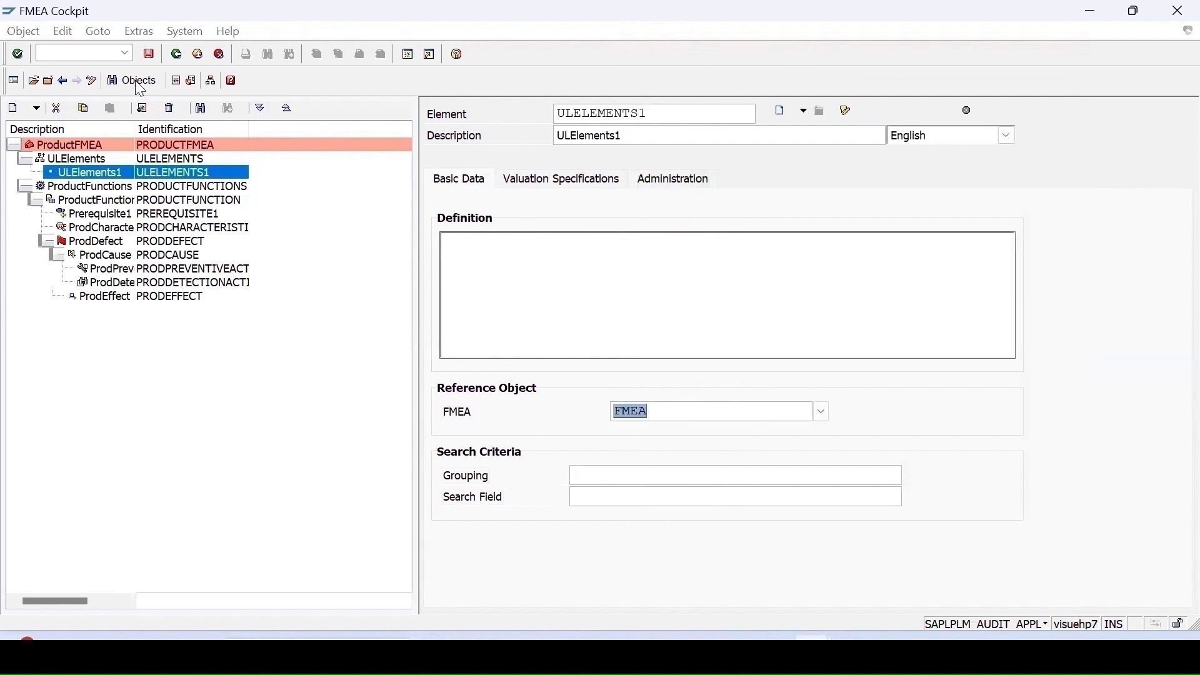
left_click(148, 56)
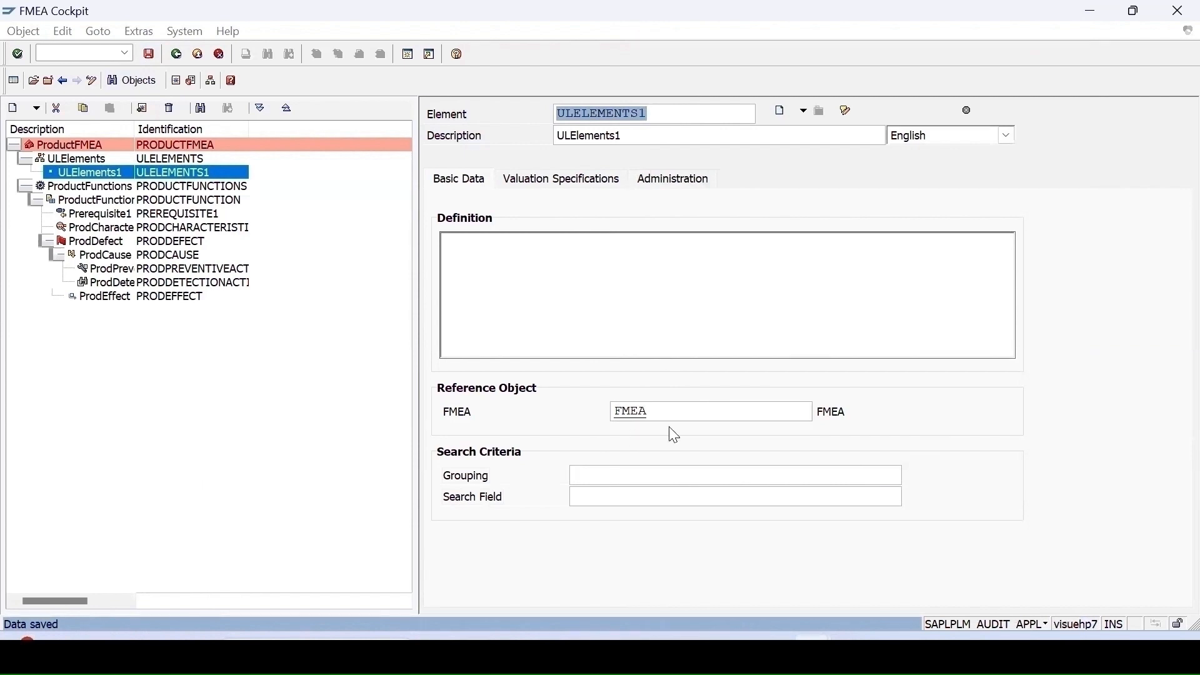
- Try to change the element's reference FMEA to PRODUCTFMEA and save
double_click(650, 413)
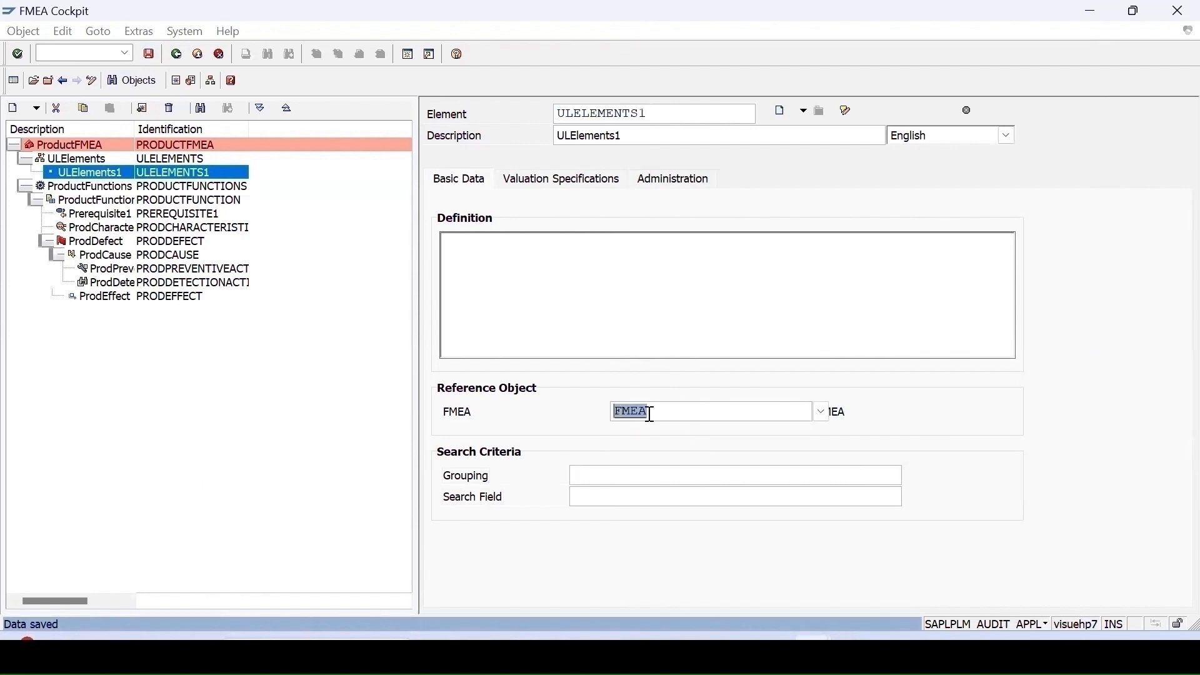
left_click(822, 413)
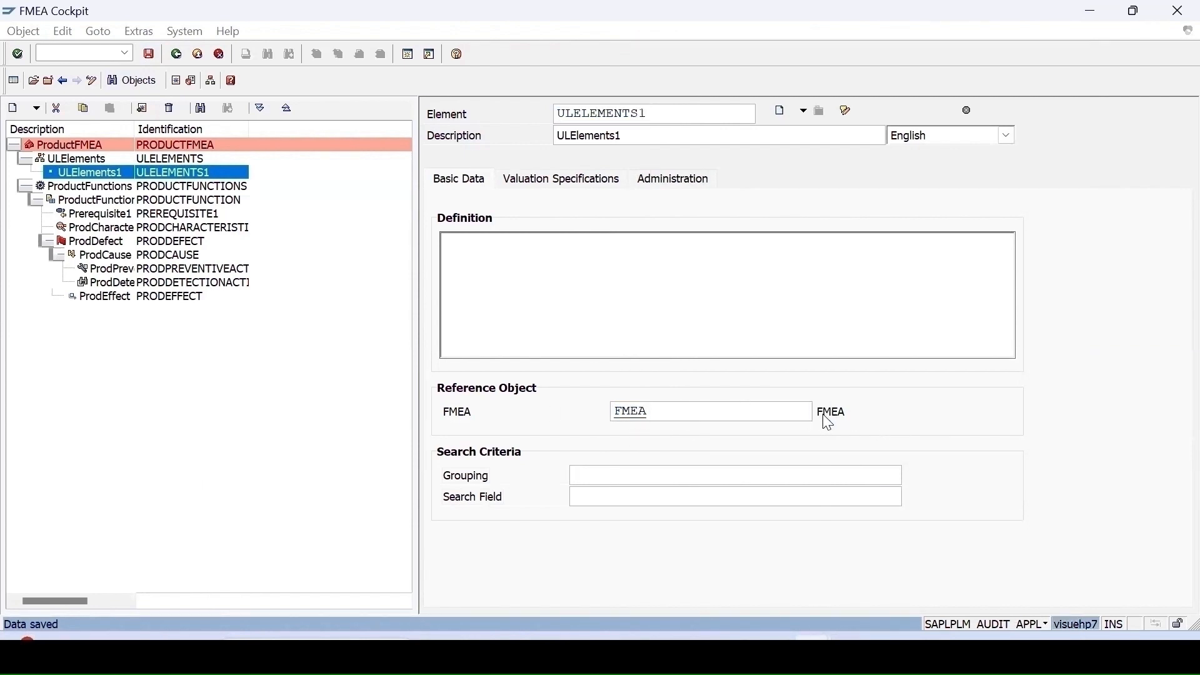
key("Return")
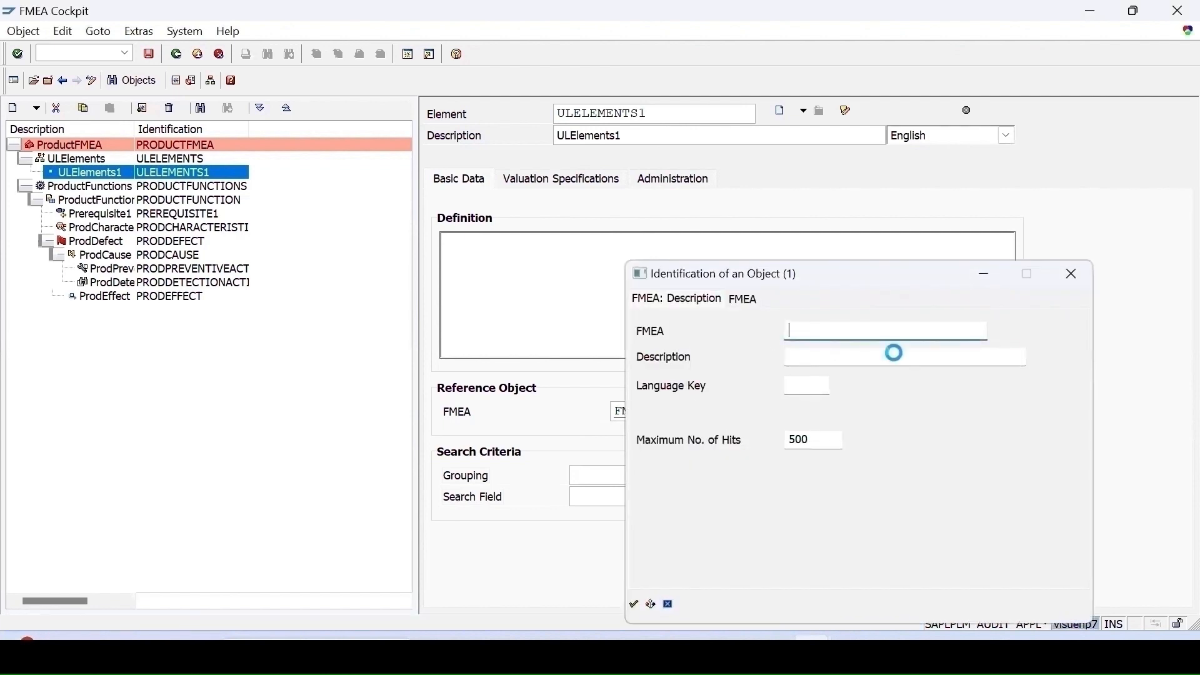
left_click(686, 348)
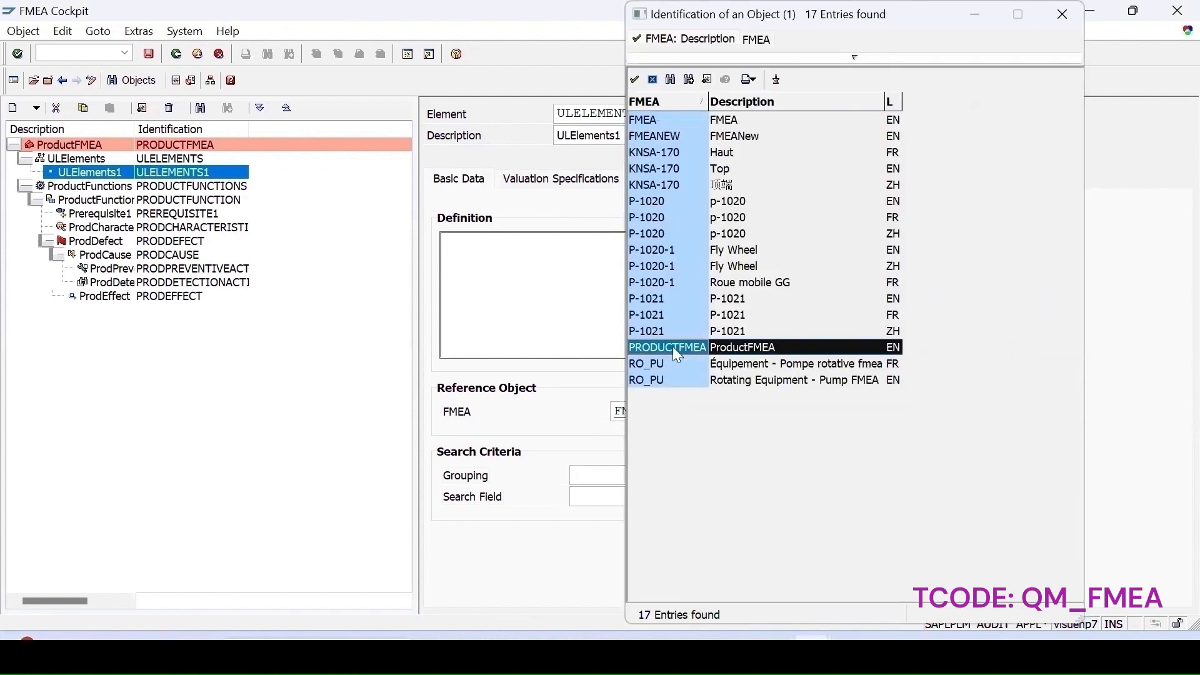
double_click(673, 346)
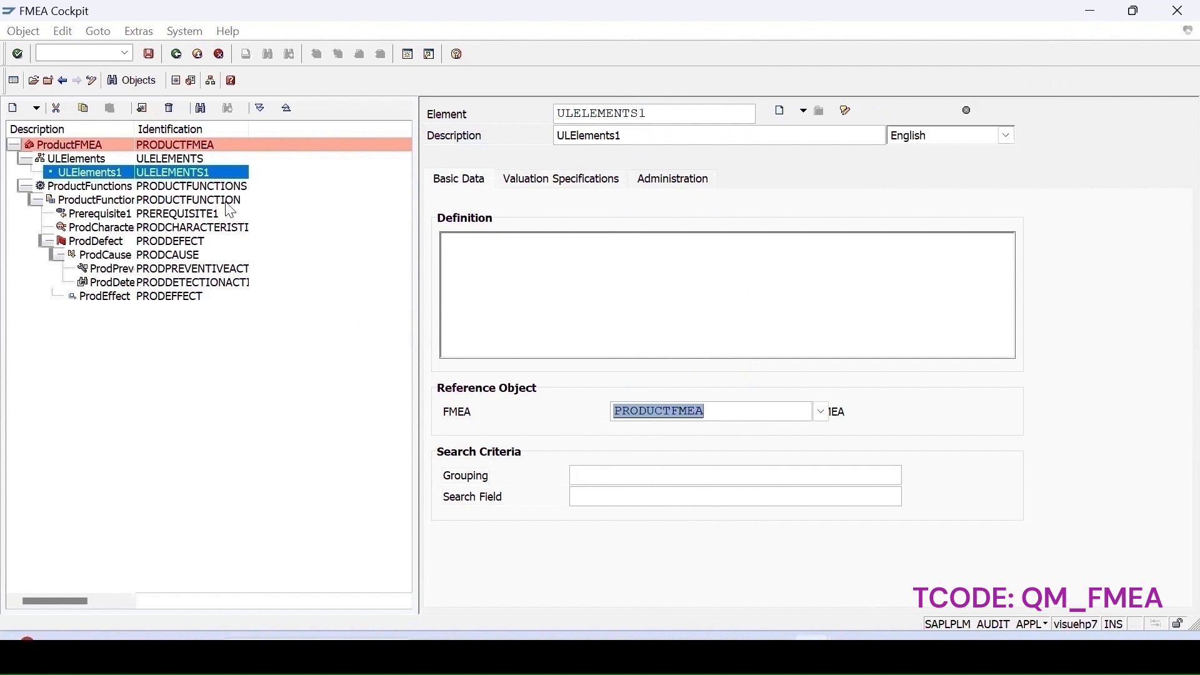
key("Return")
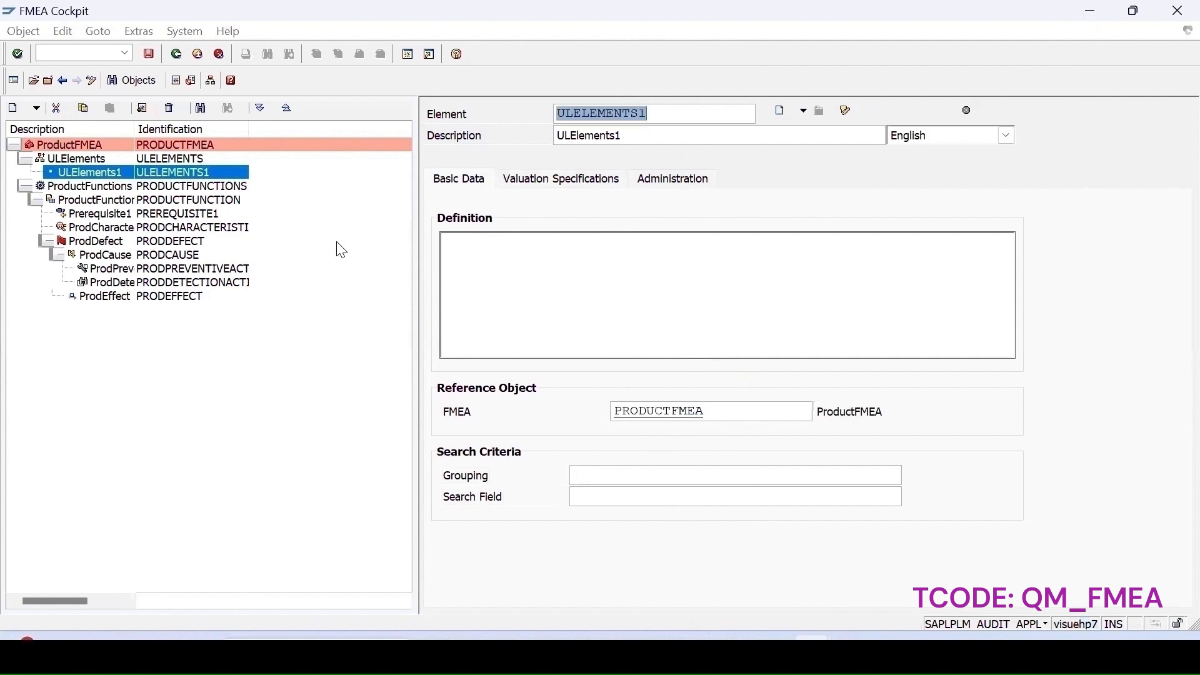
left_click(148, 53)
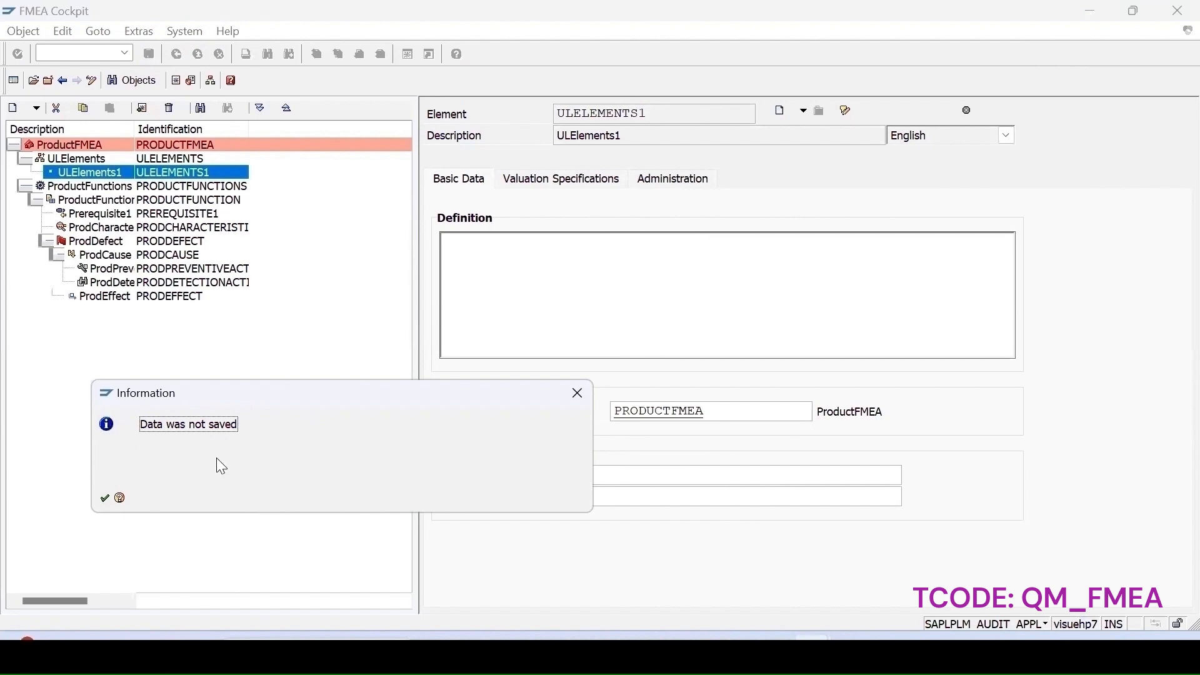
key("Return")
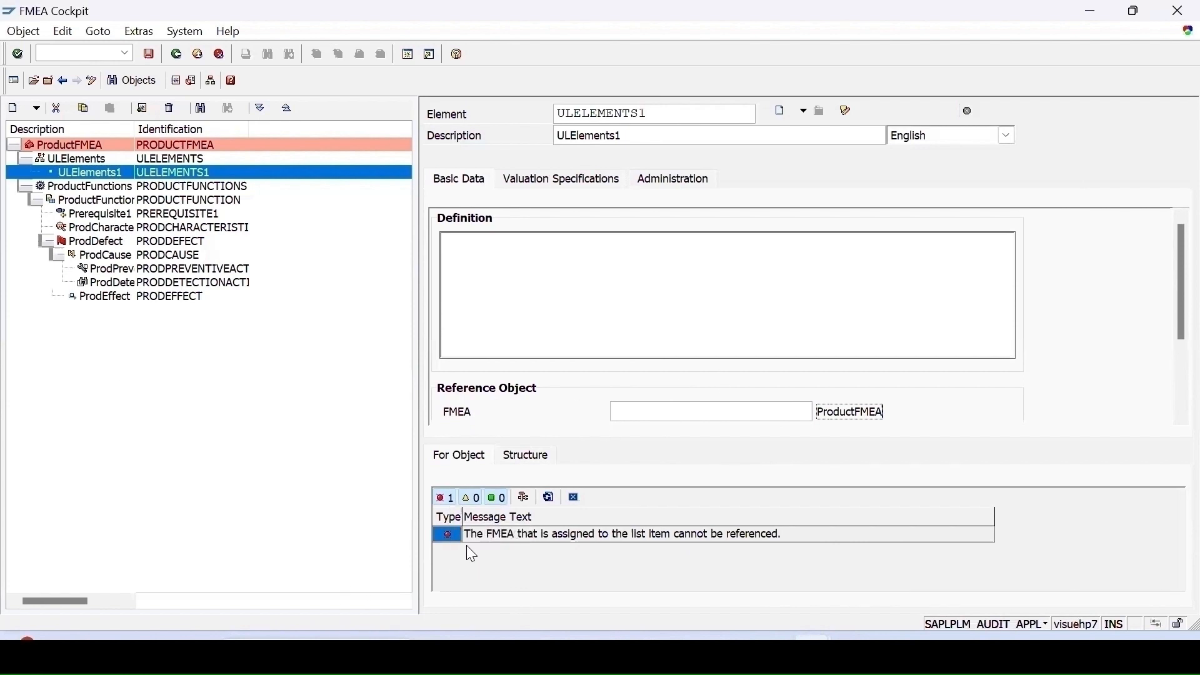
left_click(149, 54)
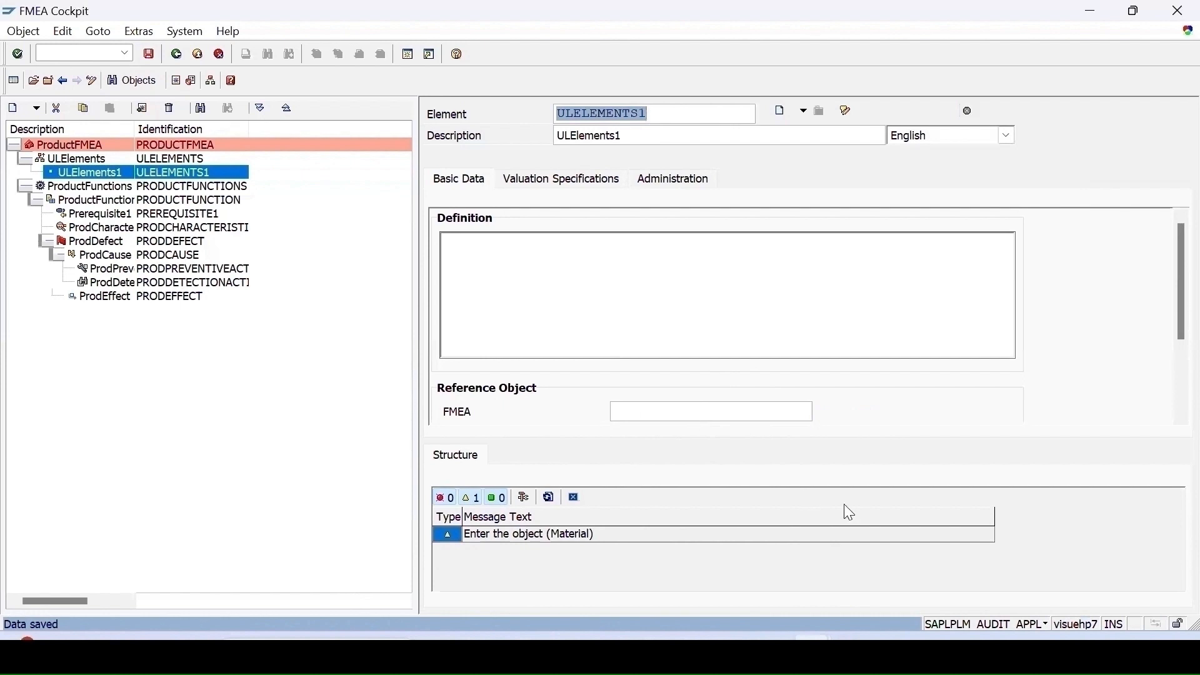
- Set the element's catalogs to profile 000000001, functions J, actions 8 and defect types 9
left_click(537, 185)
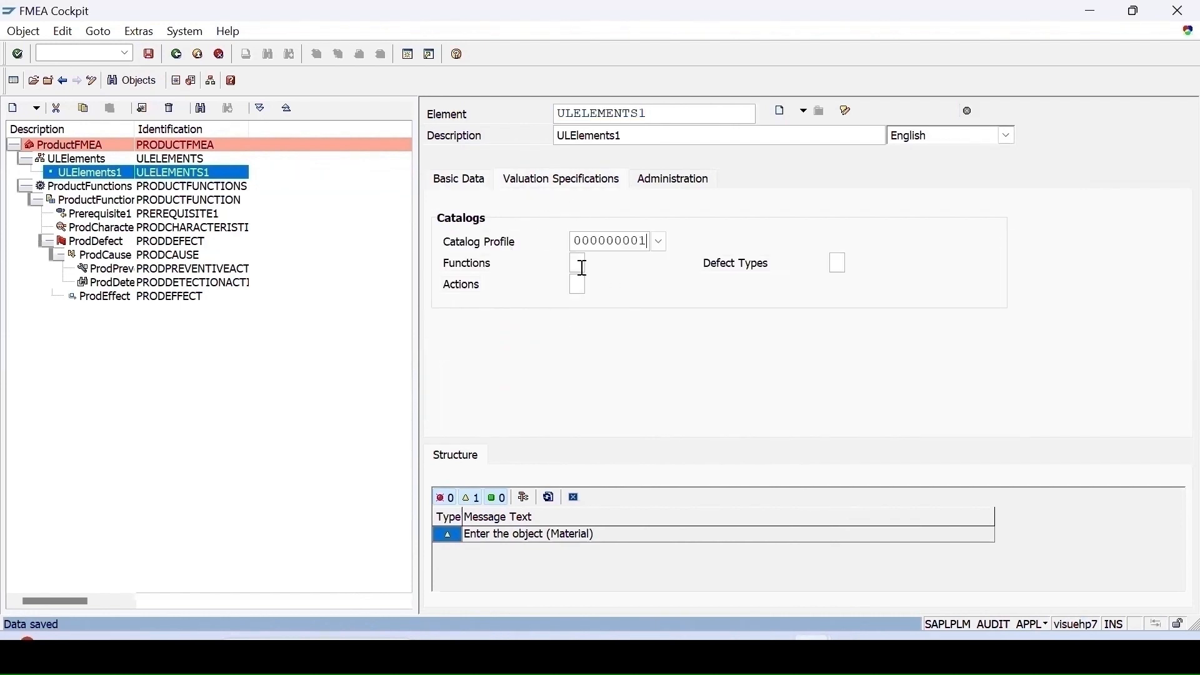
left_click(593, 264)
left_click(576, 304)
left_click(840, 264)
left_click(838, 283)
key("Return")
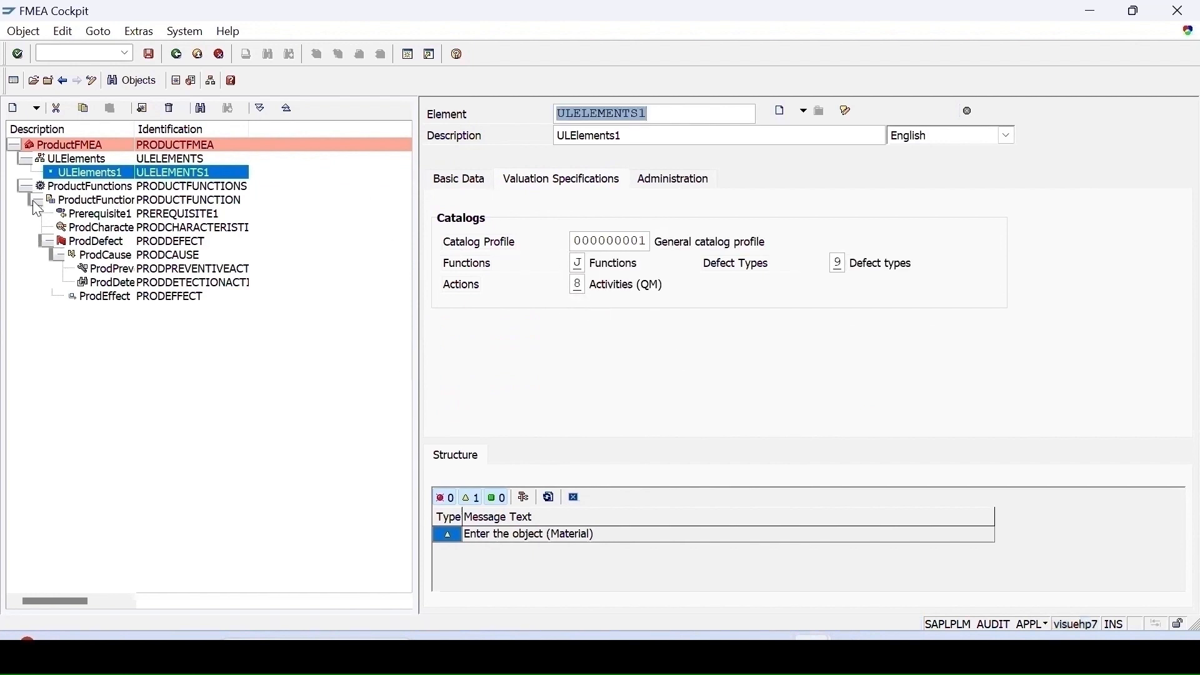
- Create a function ULFUNCTION under ULElements1
right_click(64, 173)
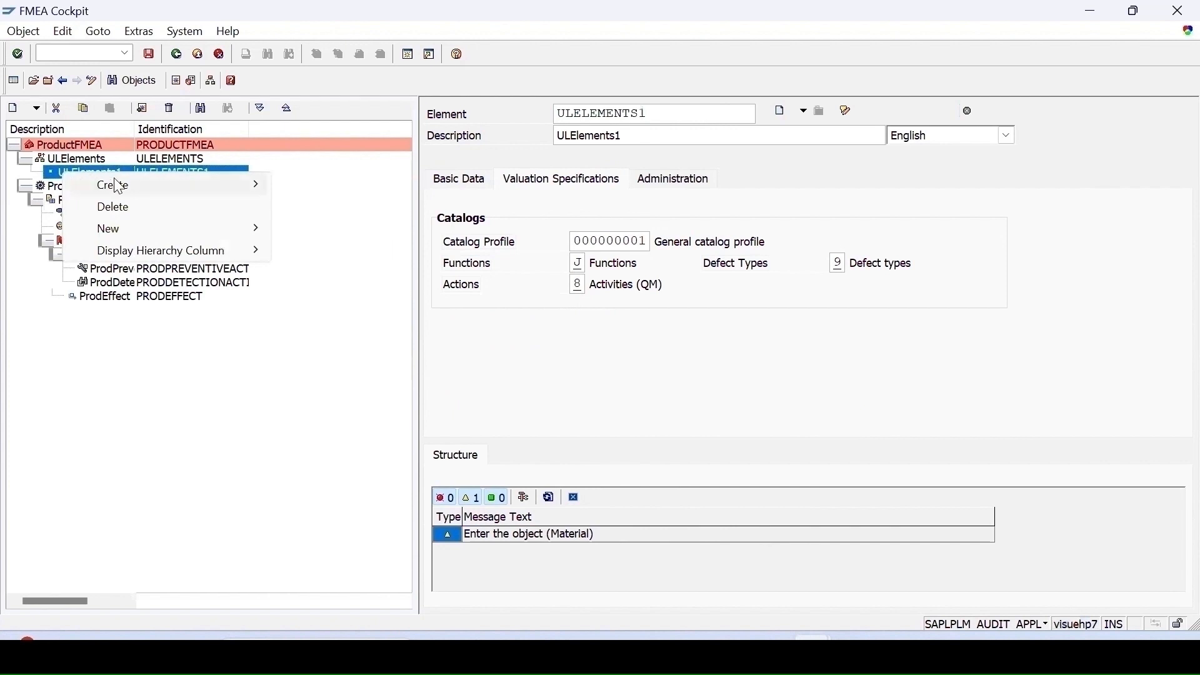
mouse_move(120, 187)
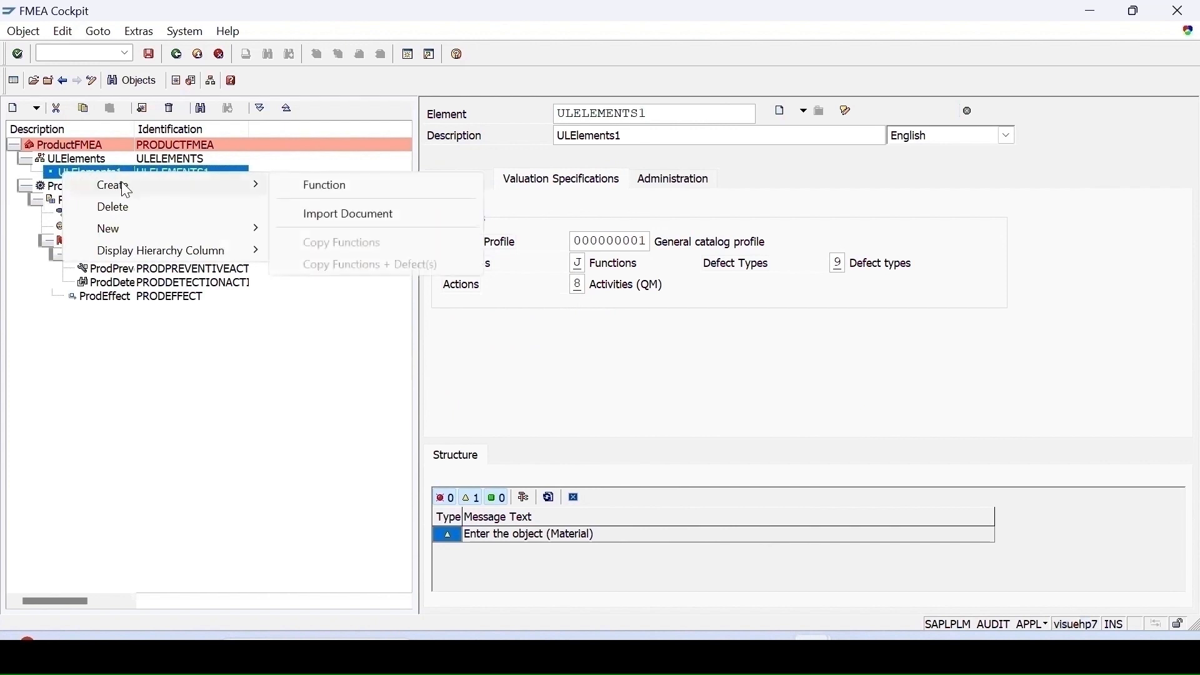
left_click(332, 198)
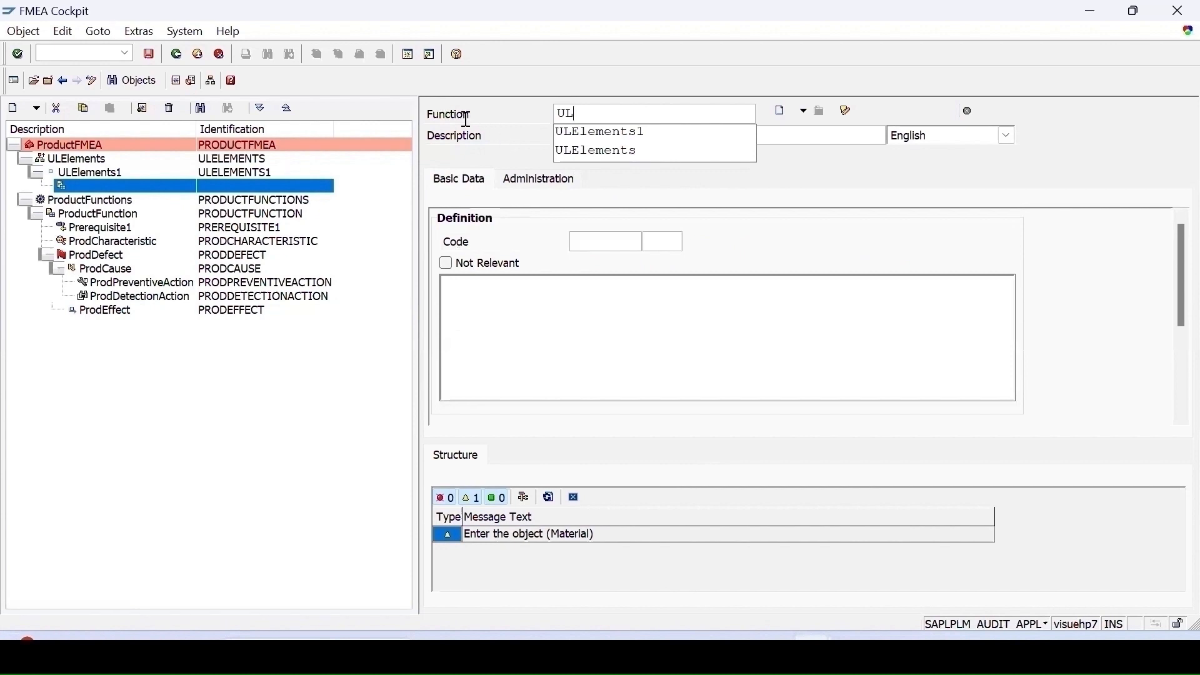
- Start creating a defect for ULFUNCTION from notification objects and try to load a notification
right_click(112, 186)
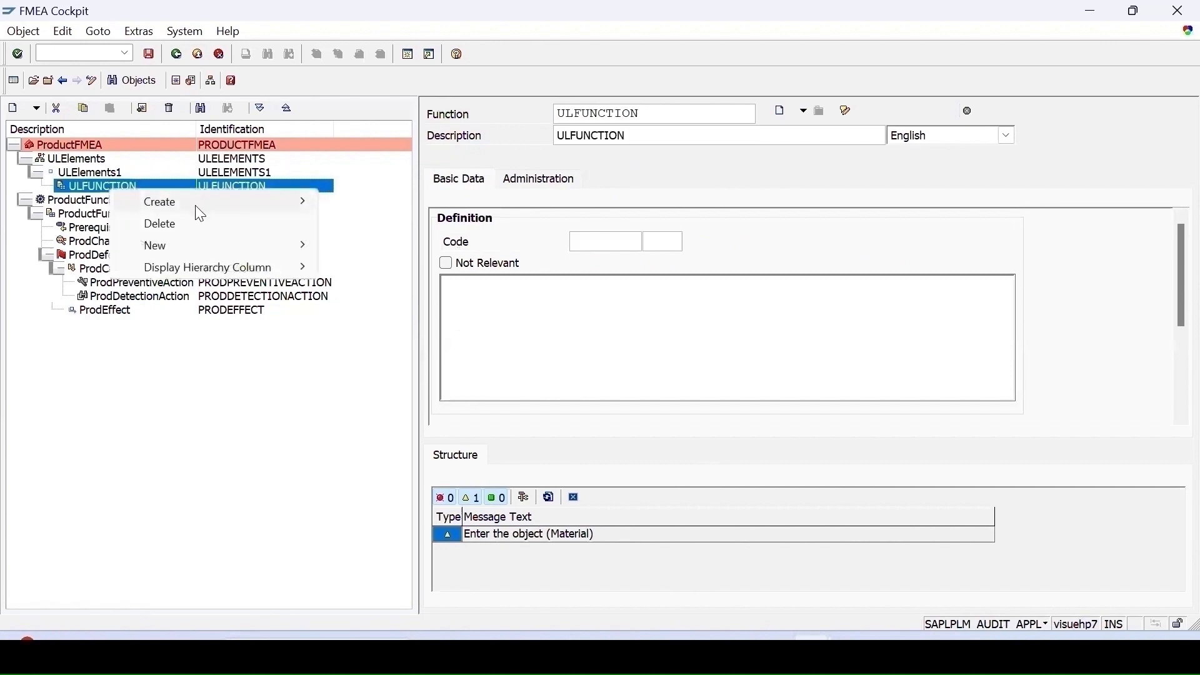
mouse_move(192, 209)
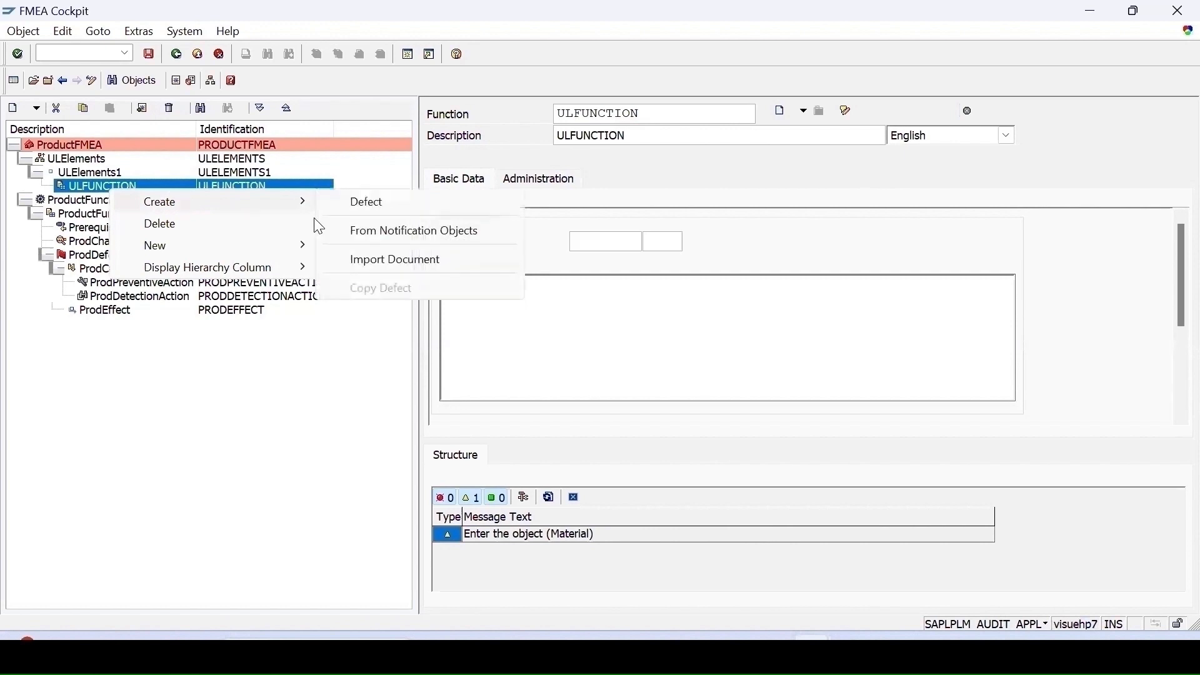
left_click(388, 233)
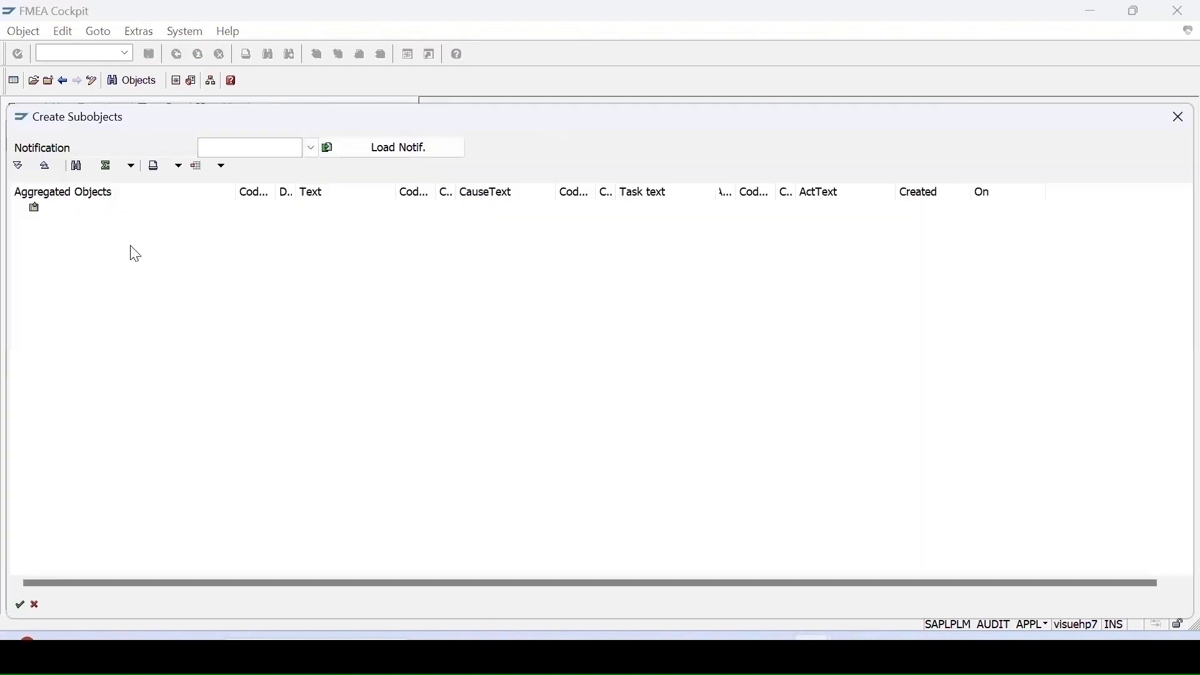
left_click(380, 150)
left_click(254, 140)
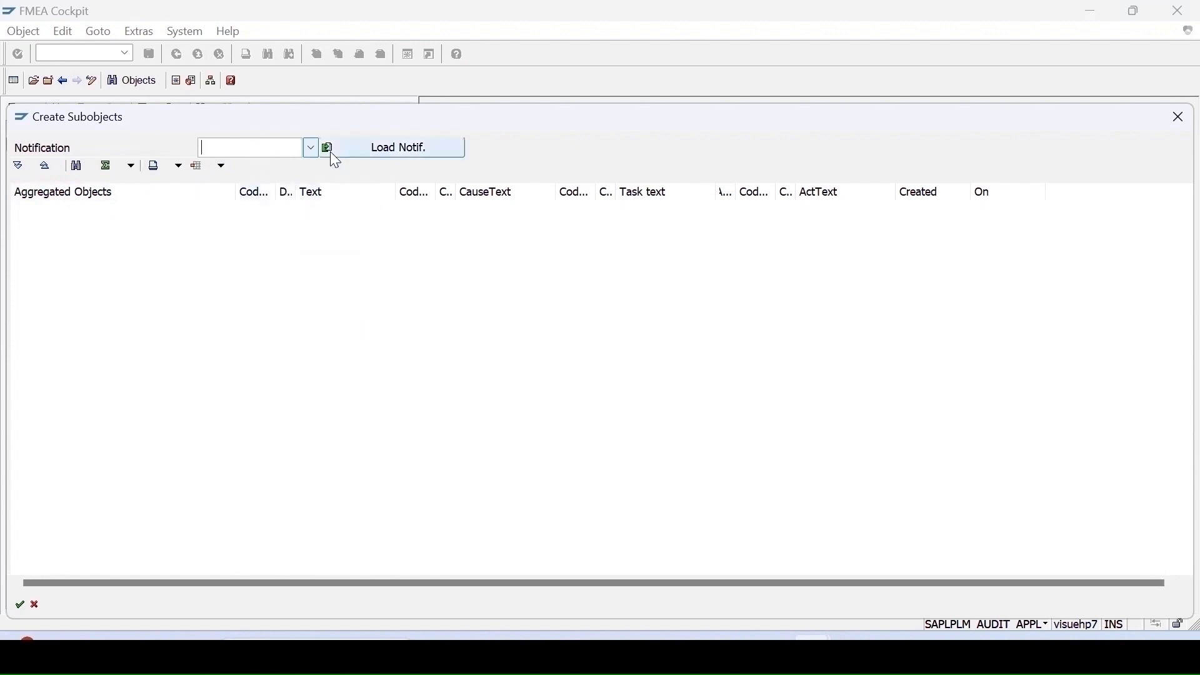
- Open the inspection lot selection with layout 1STANDARD and one view
left_click(191, 80)
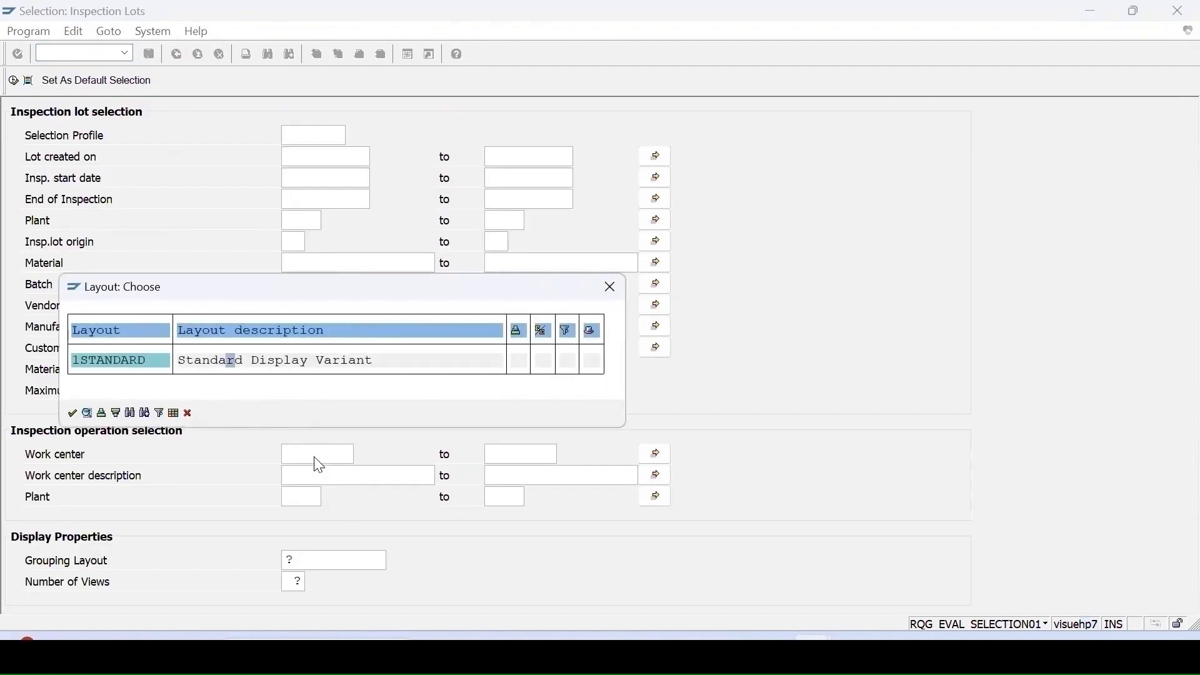
key("Return")
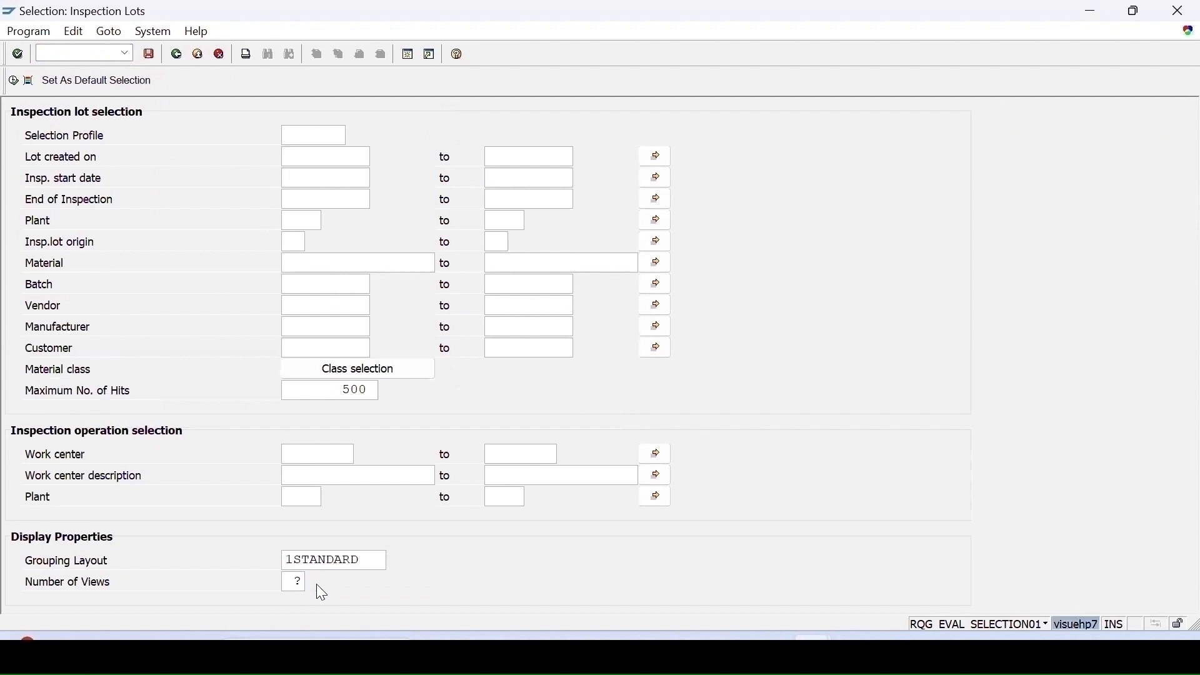
left_click(316, 584)
key("Return")
- Select inspection lots for material 1020 in plant 1100 and run the selection
left_click(300, 263)
type("1020")
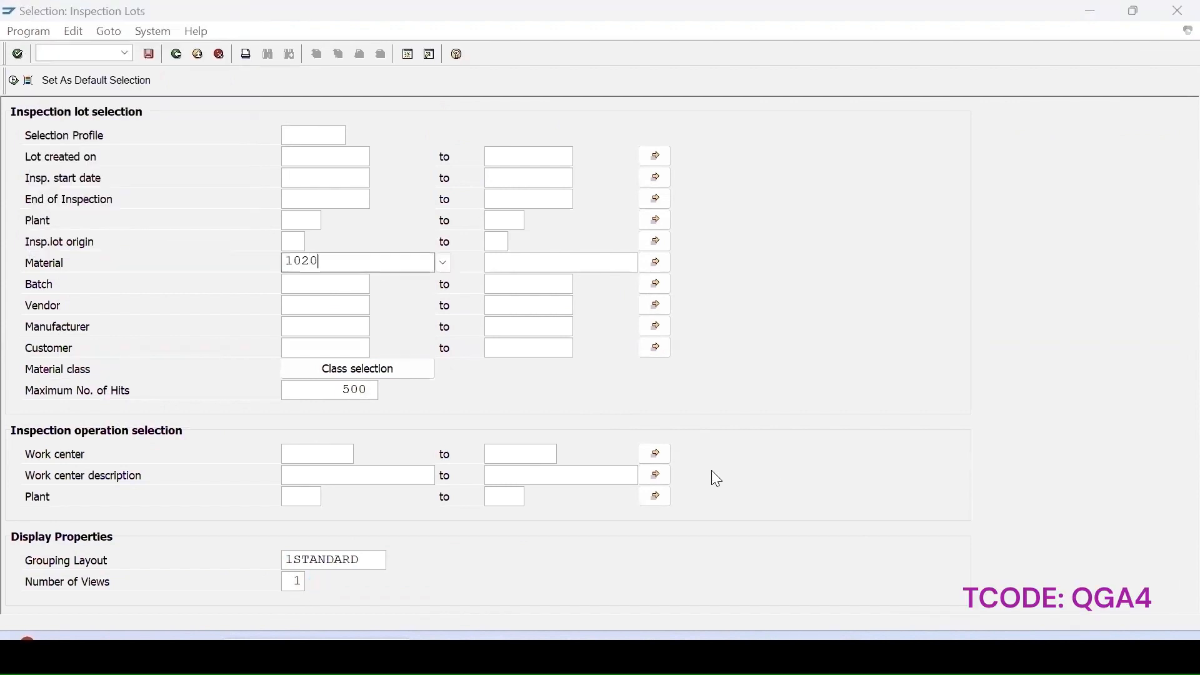
left_click(302, 221)
type("1100")
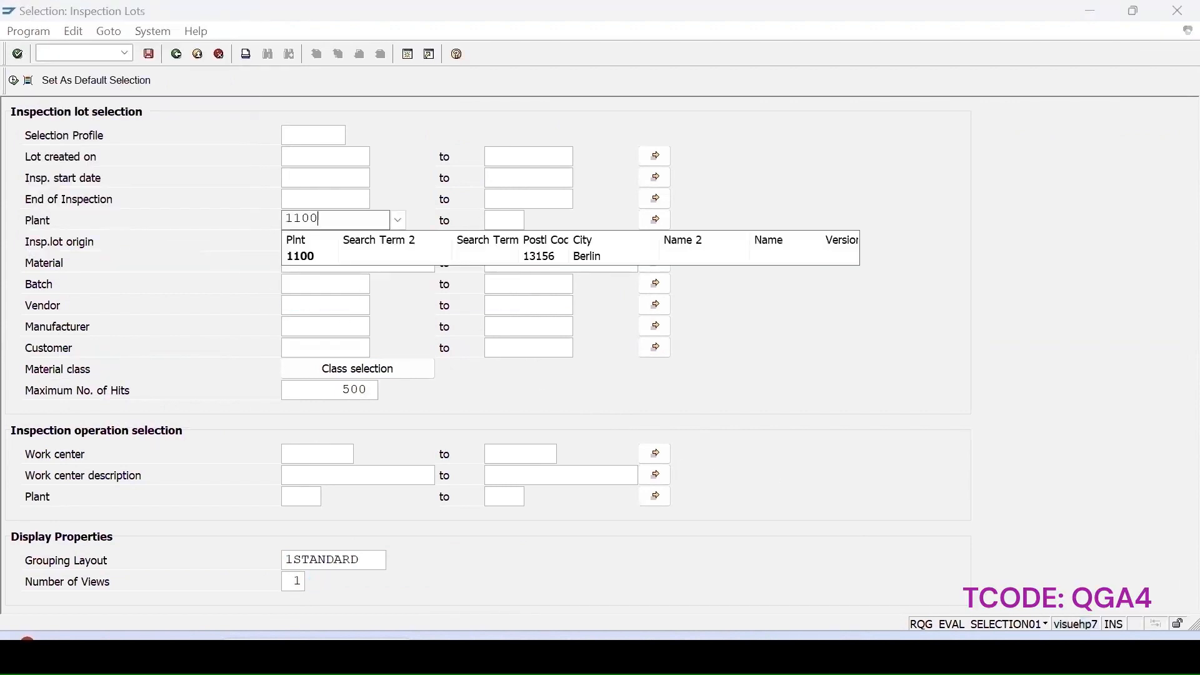
left_click(316, 261)
left_click(13, 80)
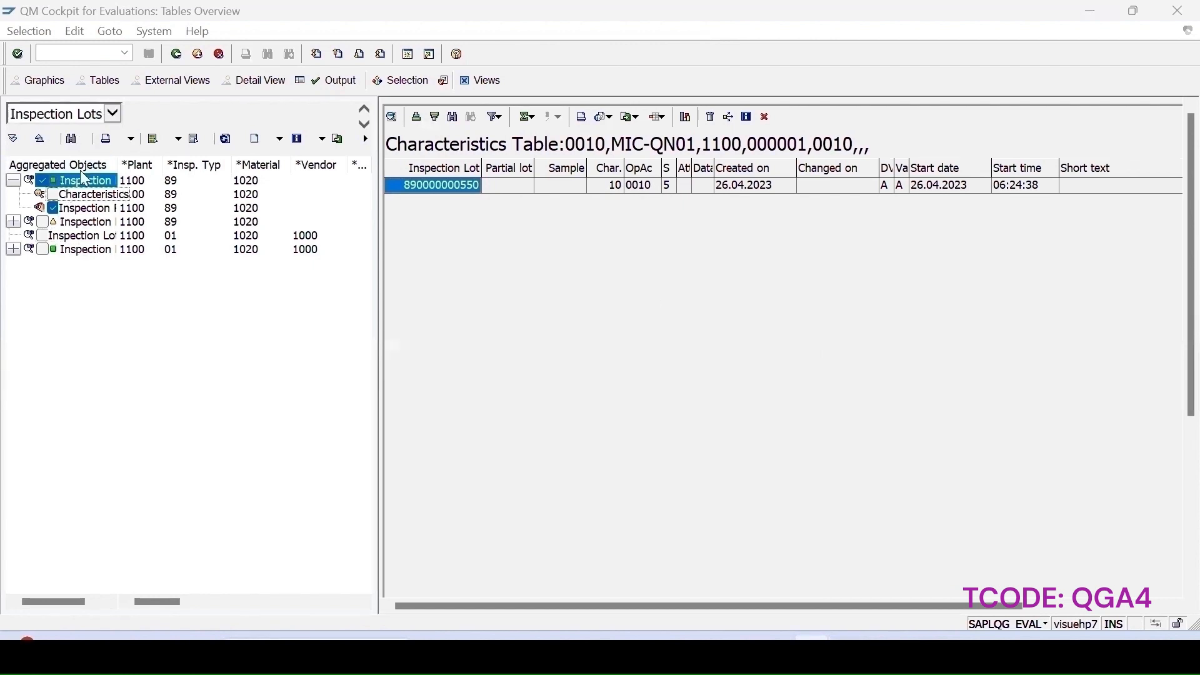
- Display the inspection lot table for the selected inspection lot
left_click(280, 139)
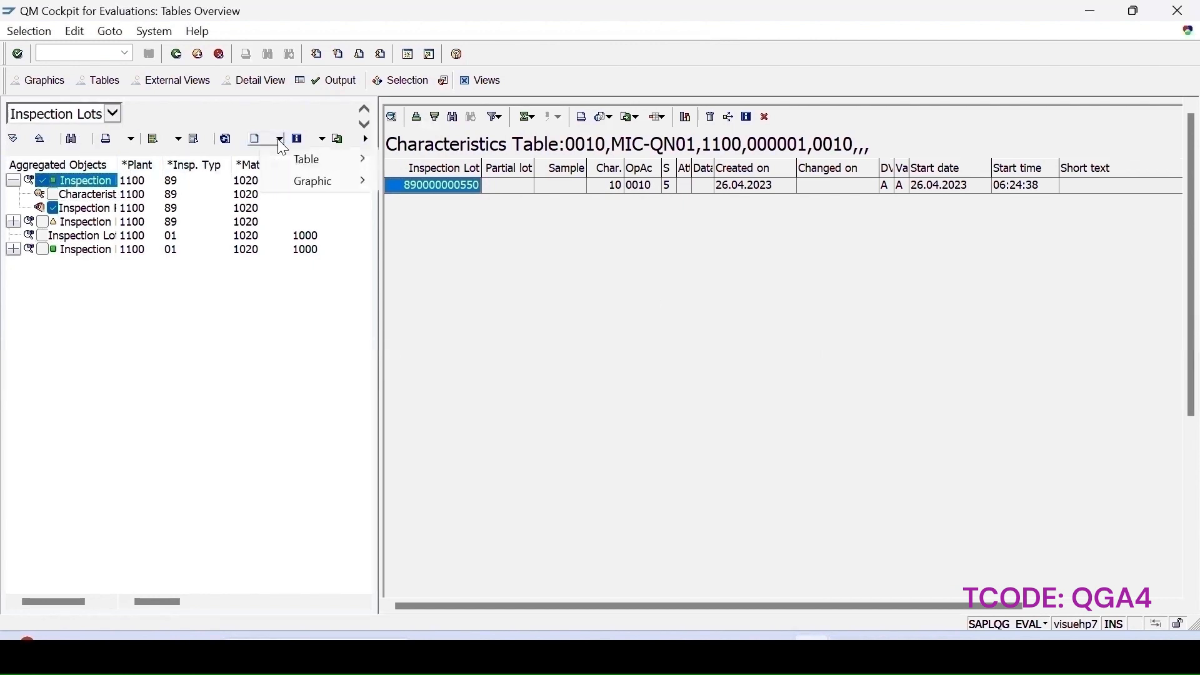
mouse_move(326, 173)
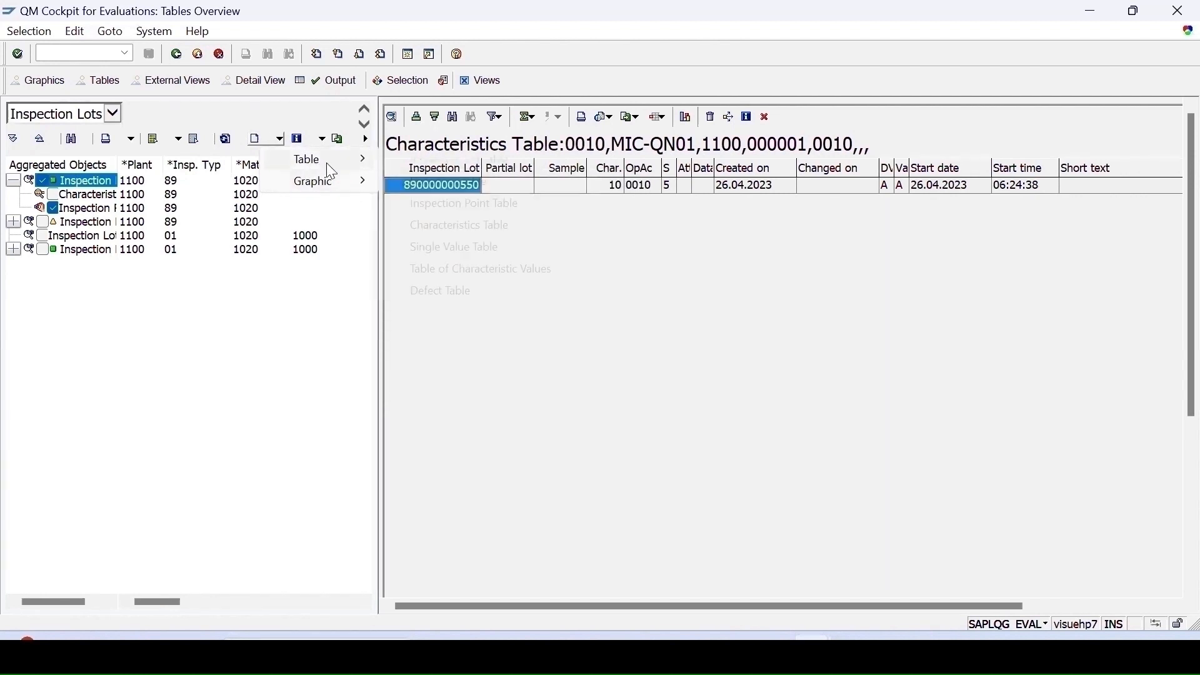
left_click(434, 166)
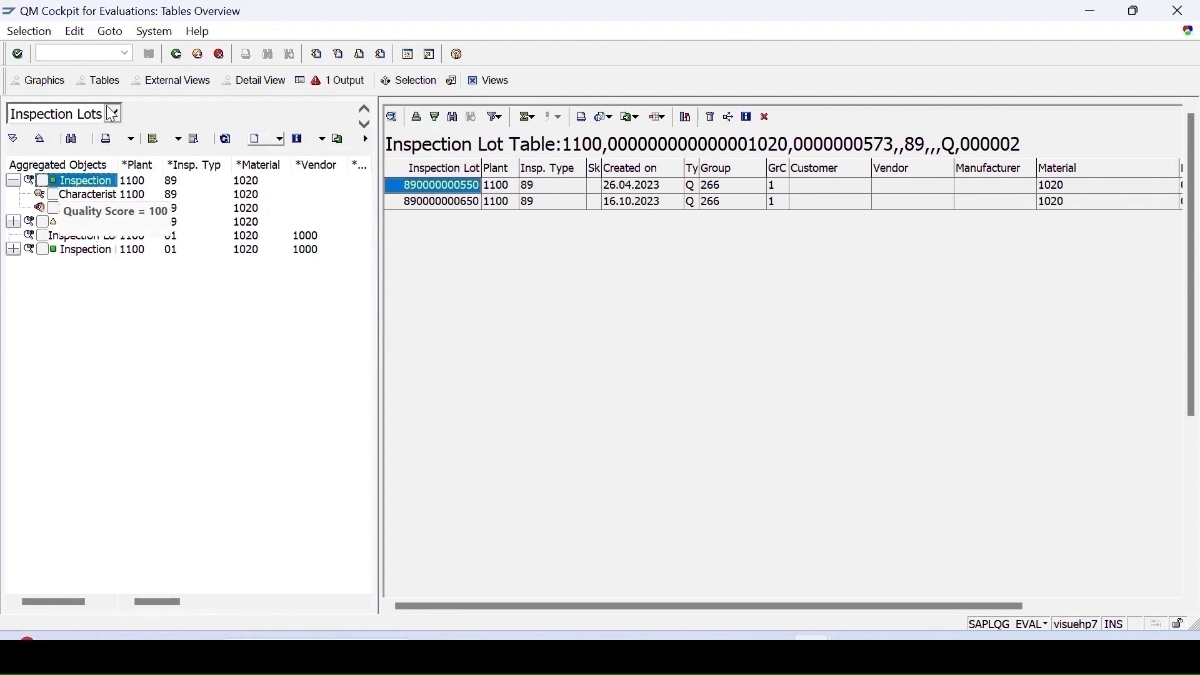
- Switch the aggregated objects to notifications, then return to the FMEA Cockpit
left_click(68, 114)
left_click(69, 130)
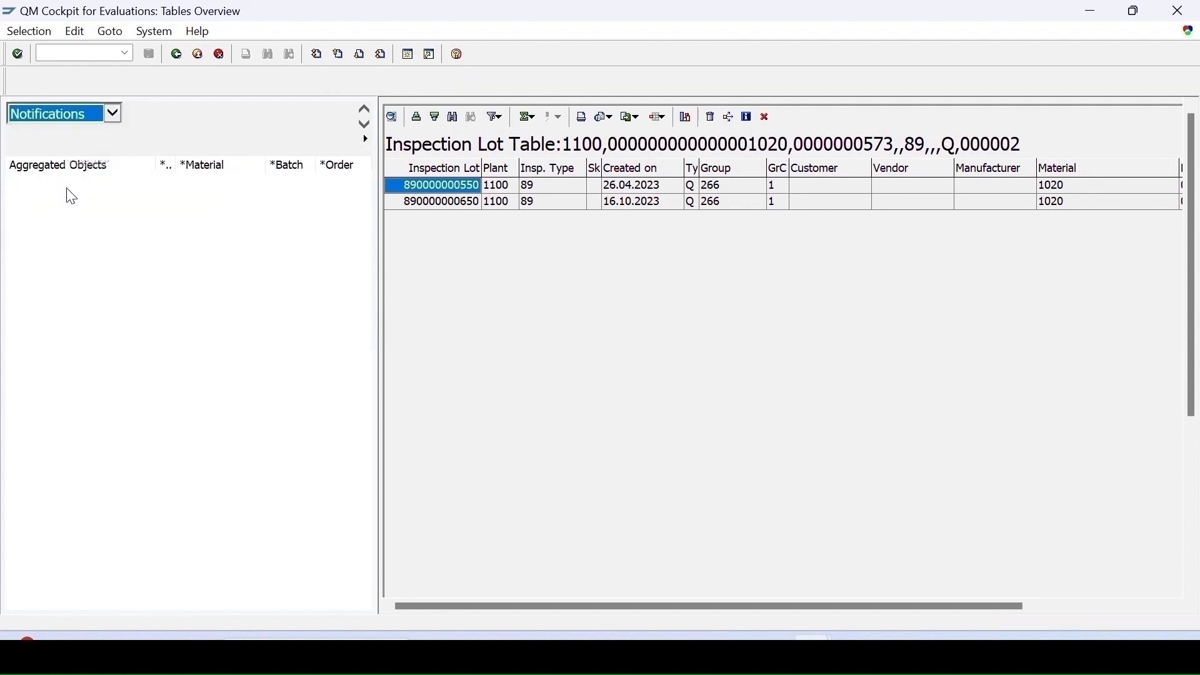
key("F3")
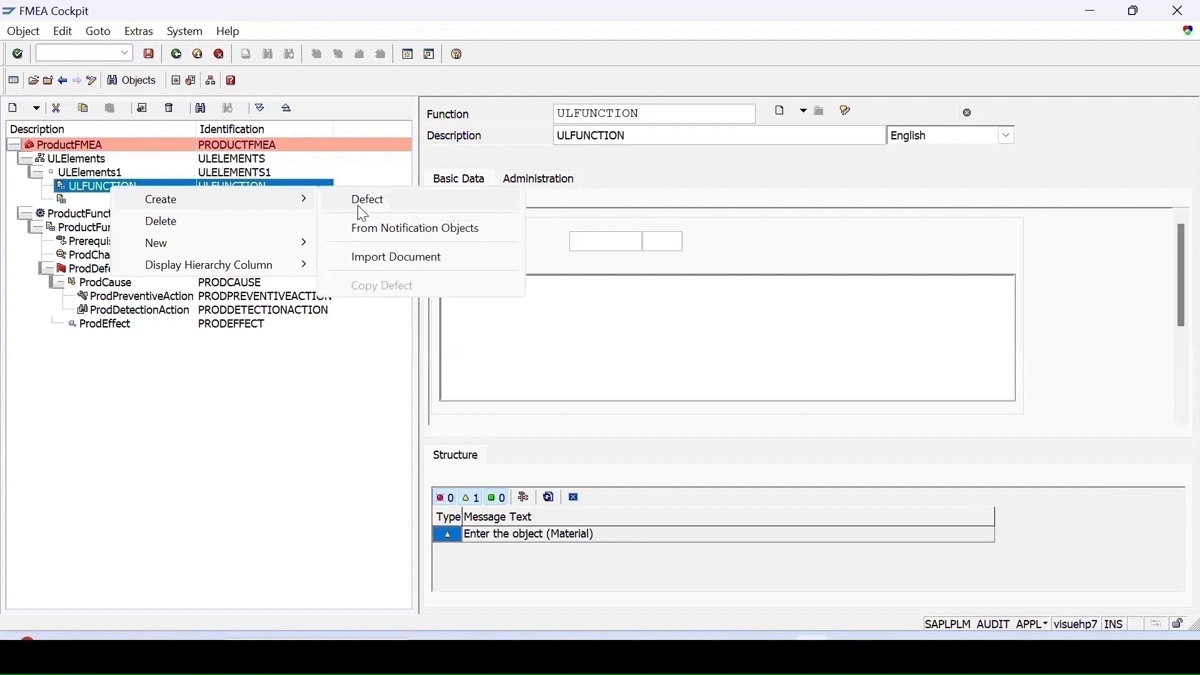
- Create a defect under the ULFUNCTION function
left_click(363, 214)
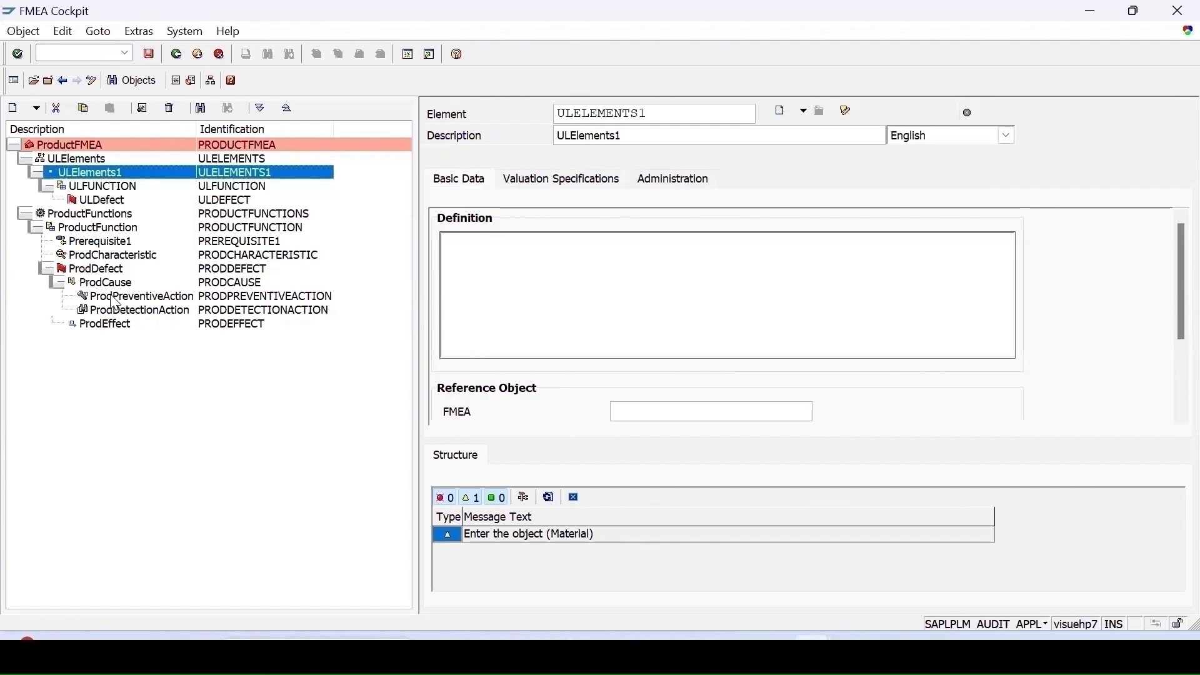
- Try to assign the ProdCause cause to the ULDefect defect
left_click(100, 284)
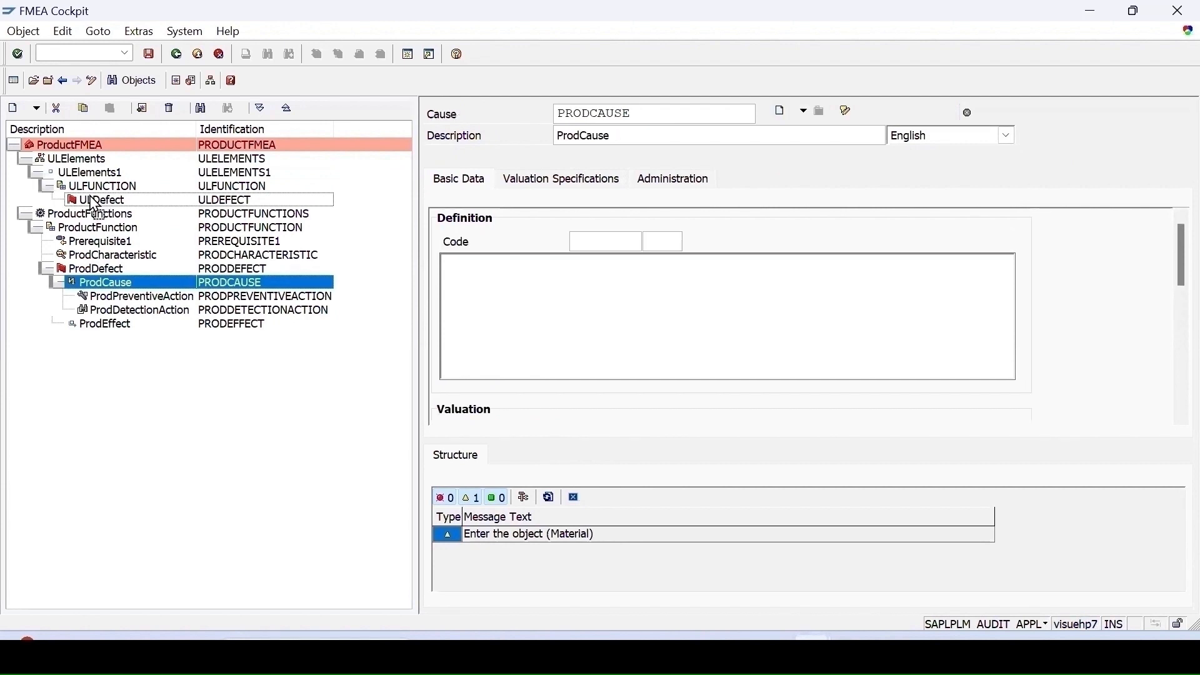
left_click_drag(94, 204, 94, 203)
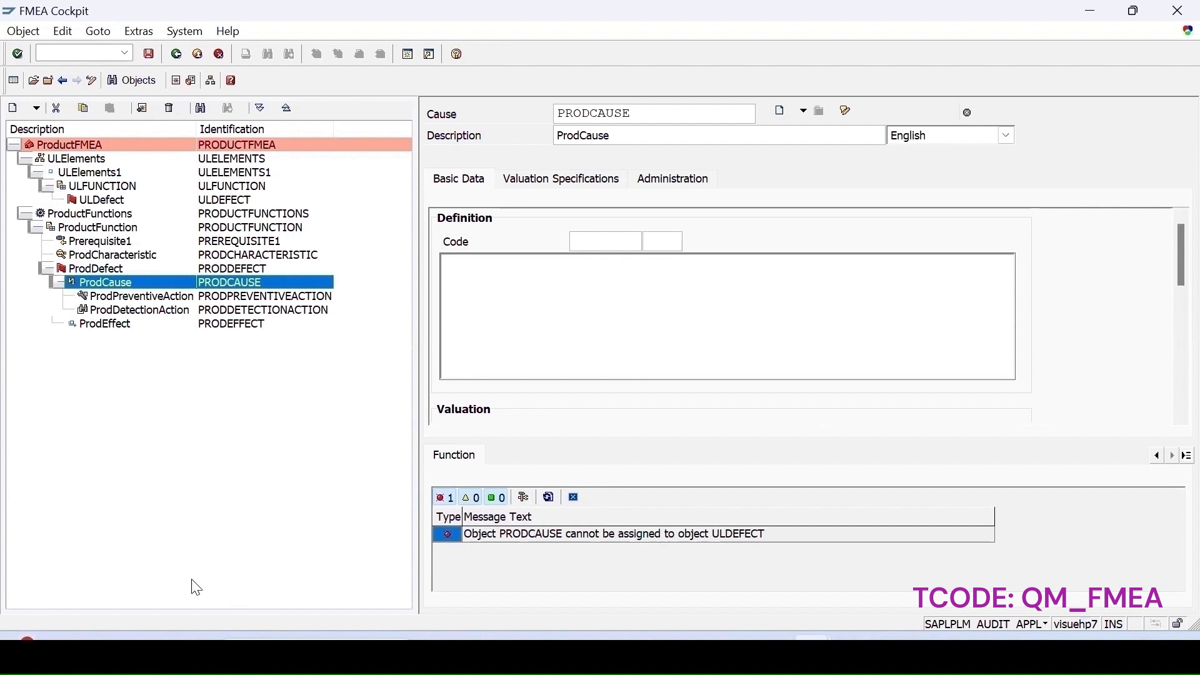
- Select ULElements1, enlarge the lower detail area and save the FMEA
left_click(91, 172)
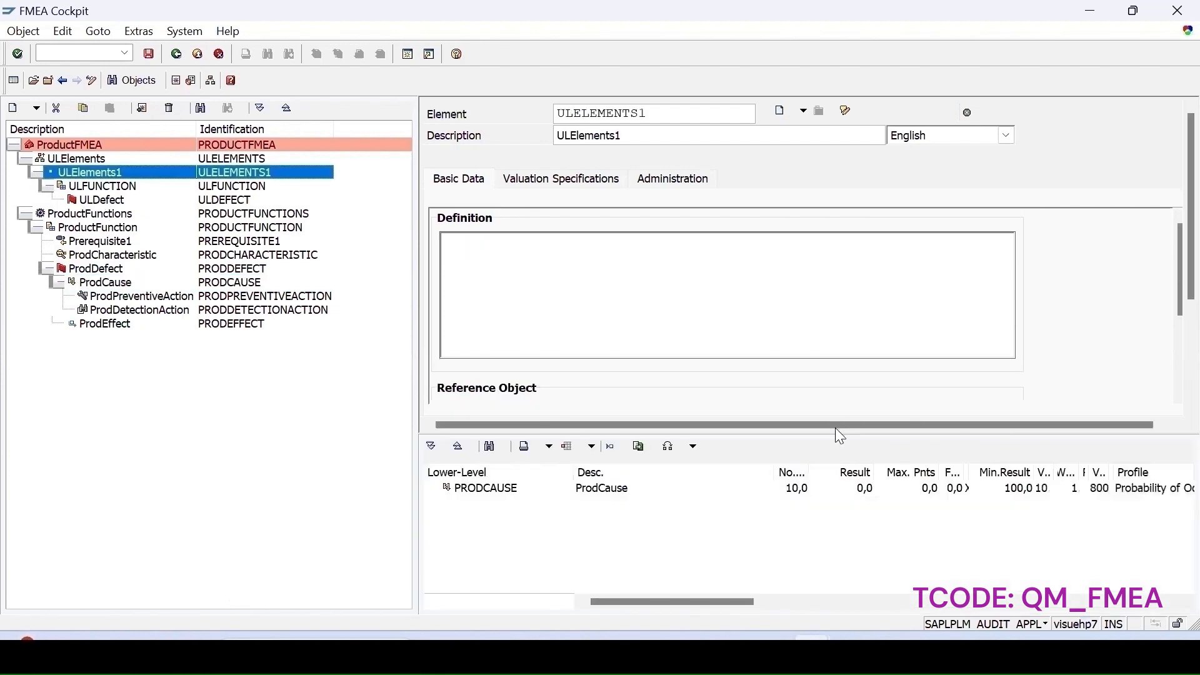
left_click_drag(829, 433, 829, 579)
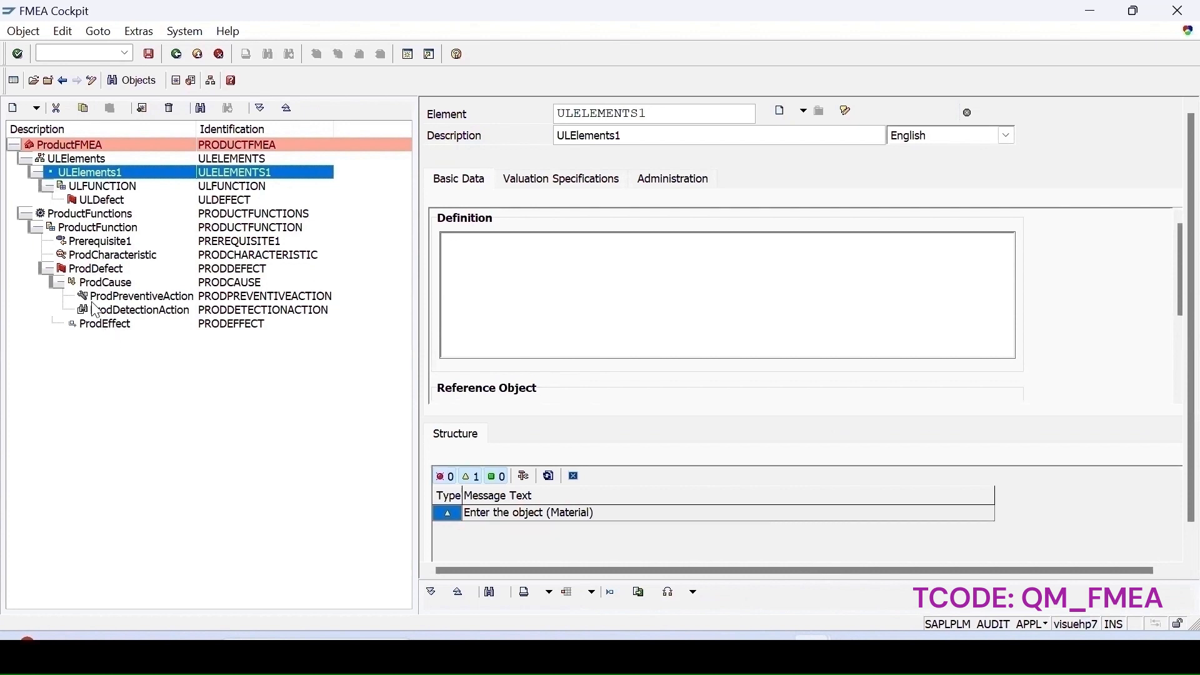
left_click(150, 54)
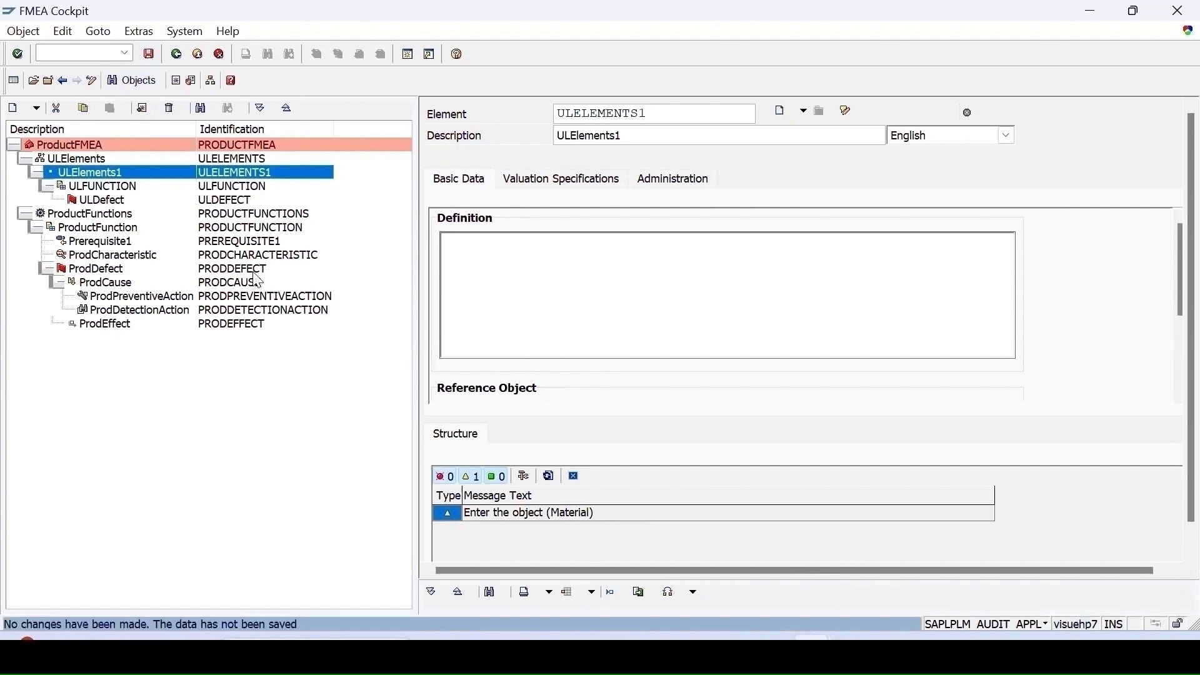
- Open transaction QPCP in a new session
left_click(125, 53)
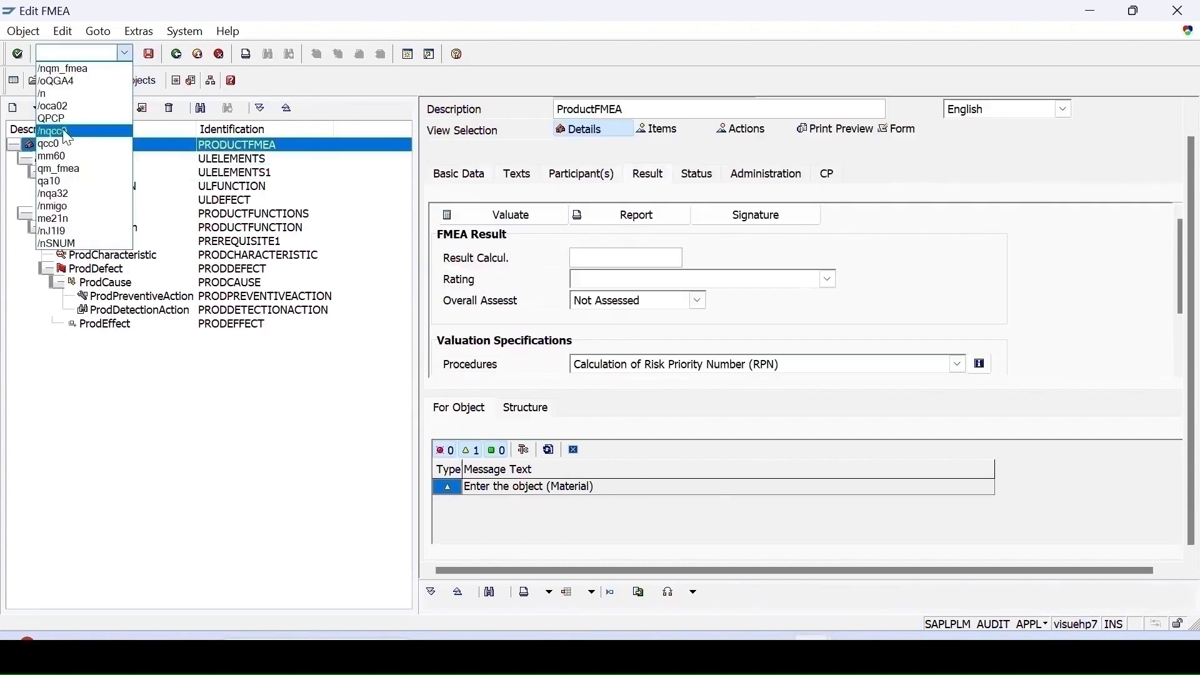
left_click(53, 118)
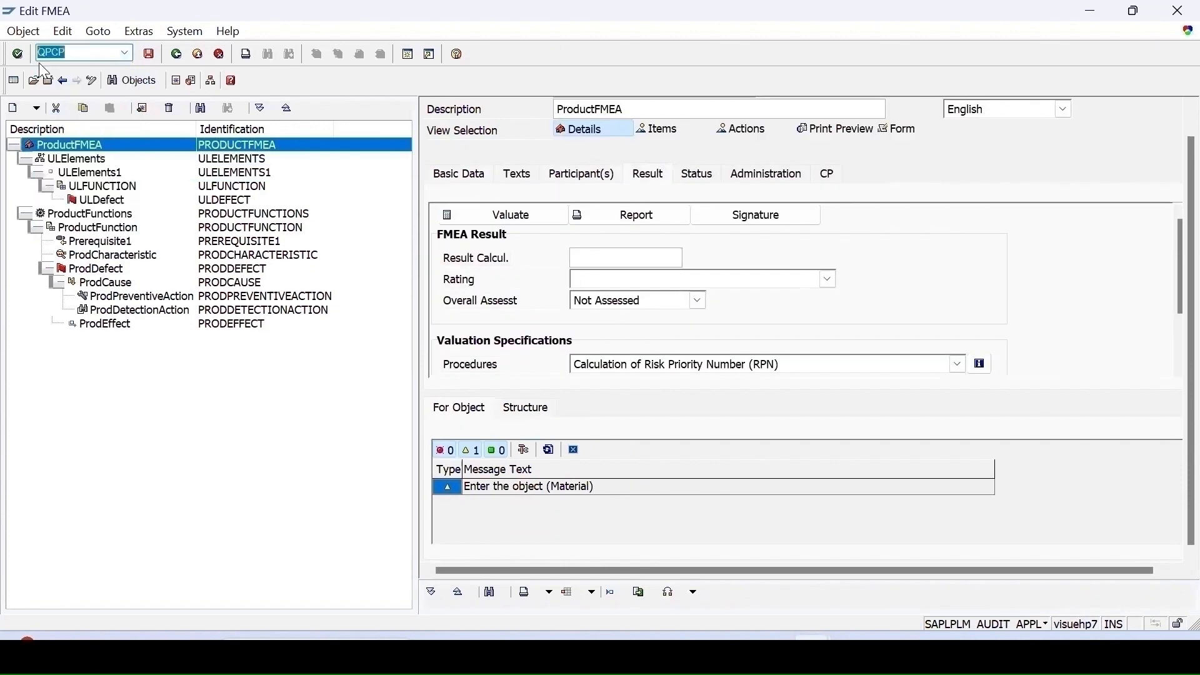
left_click(40, 55)
type("/o")
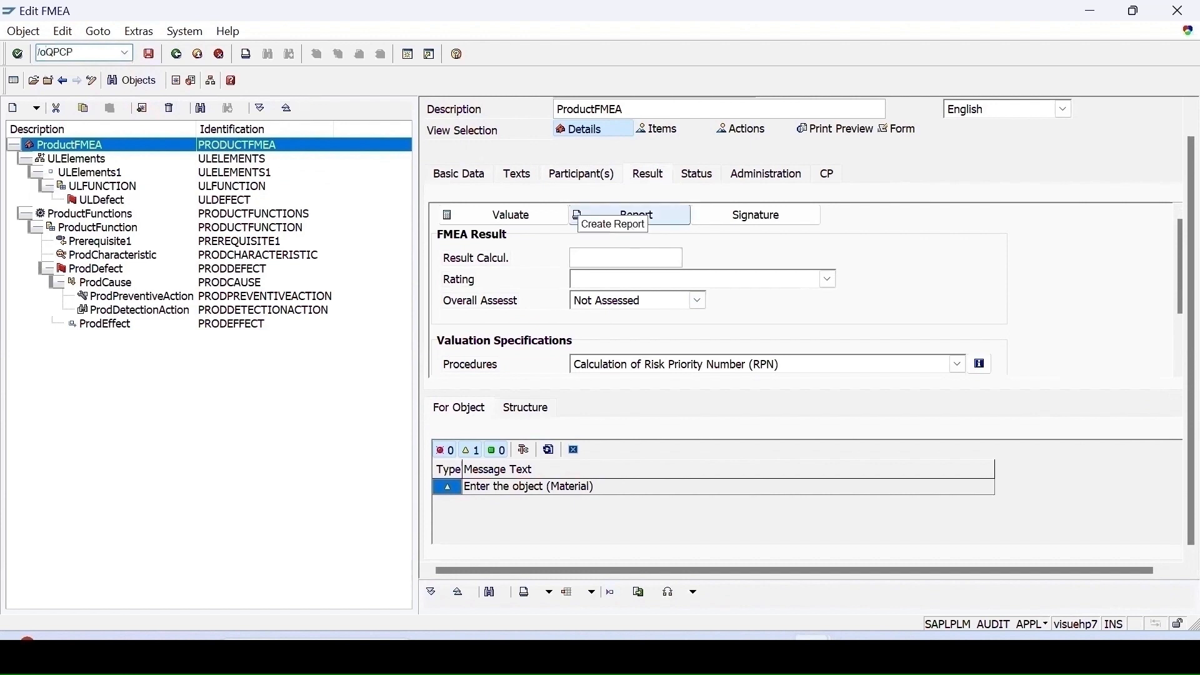
key("Return")
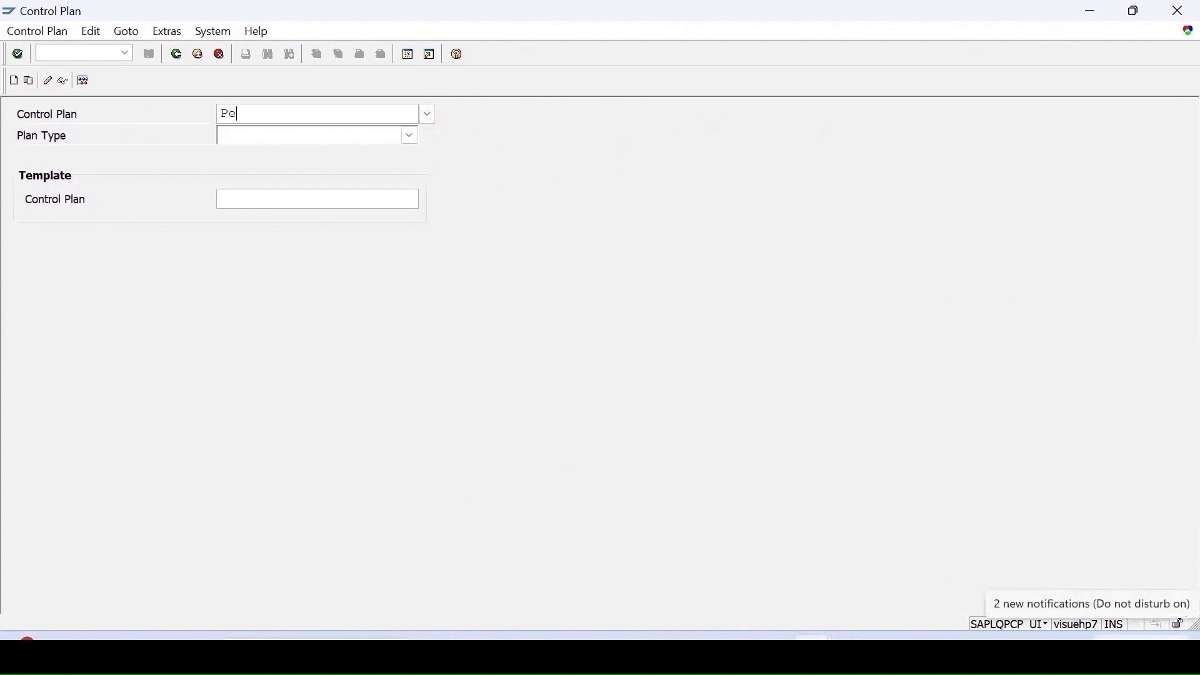
- Enter control plan ProdCP with plan type Production
type("ProdCP")
left_click(410, 136)
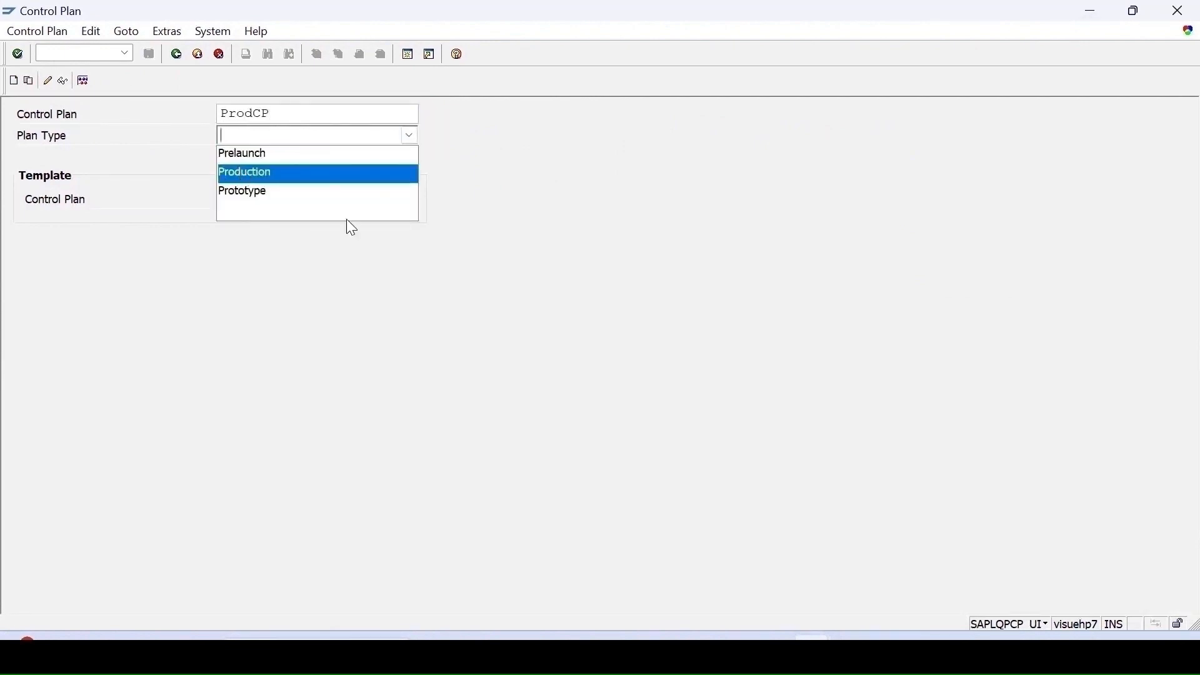
left_click(312, 173)
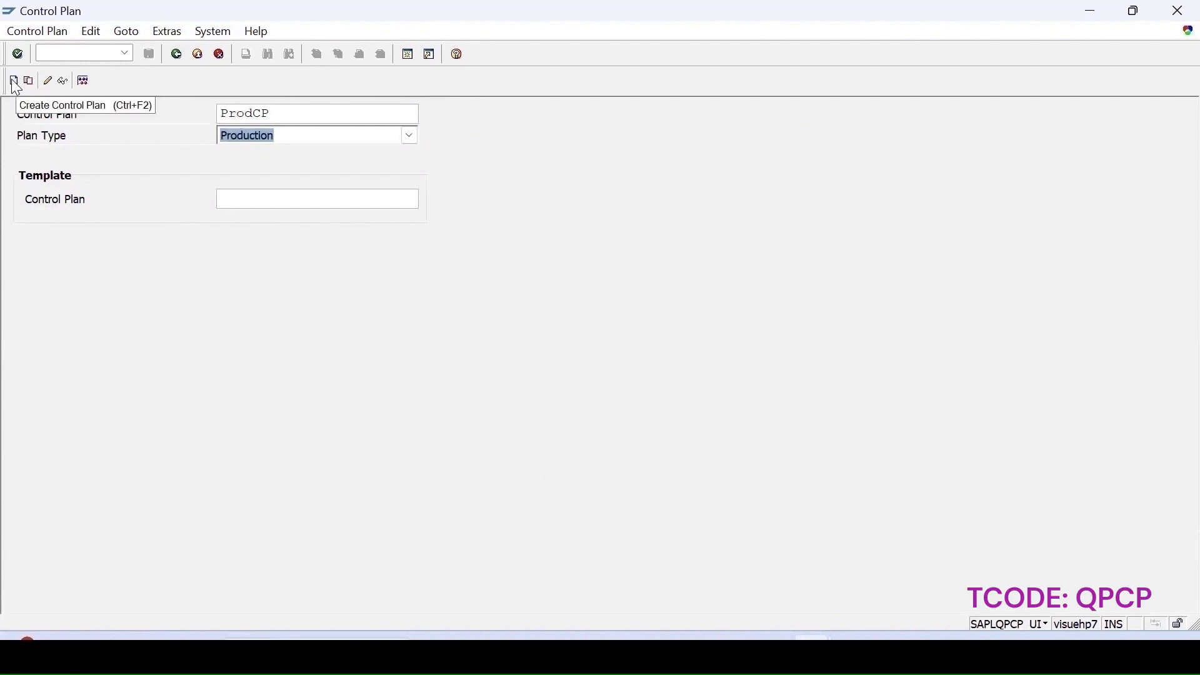
- Create the control plan for material 1020 in plant 1100
left_click(14, 81)
left_click(236, 369)
type("102")
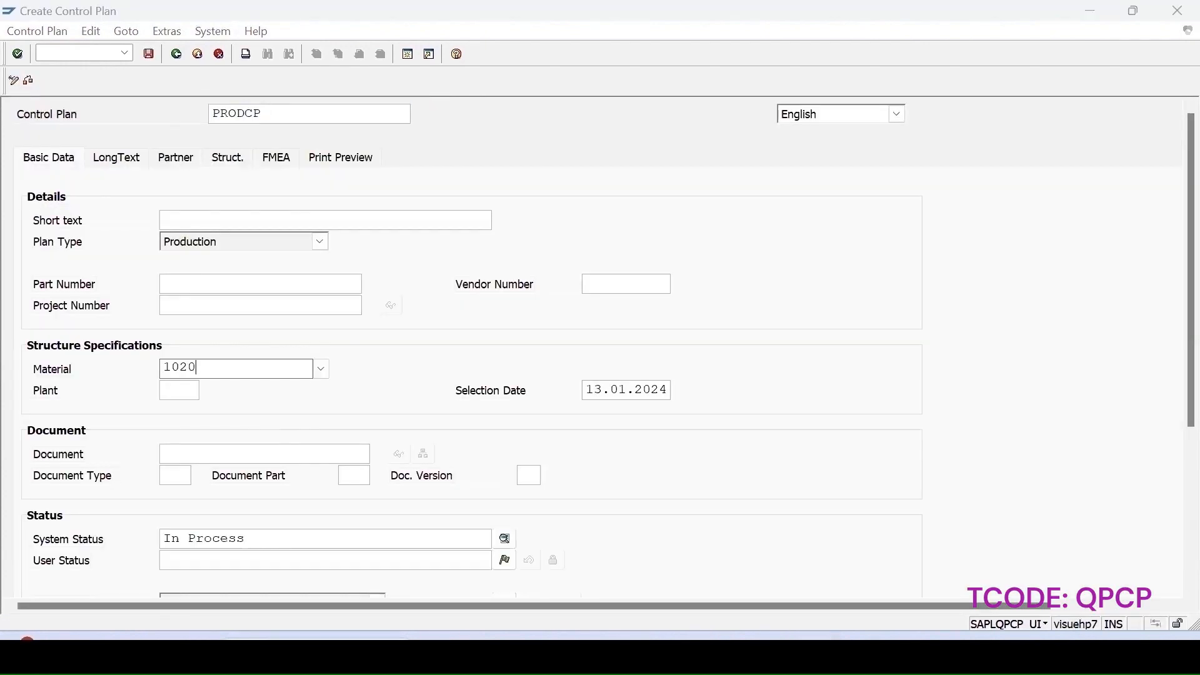
type("0")
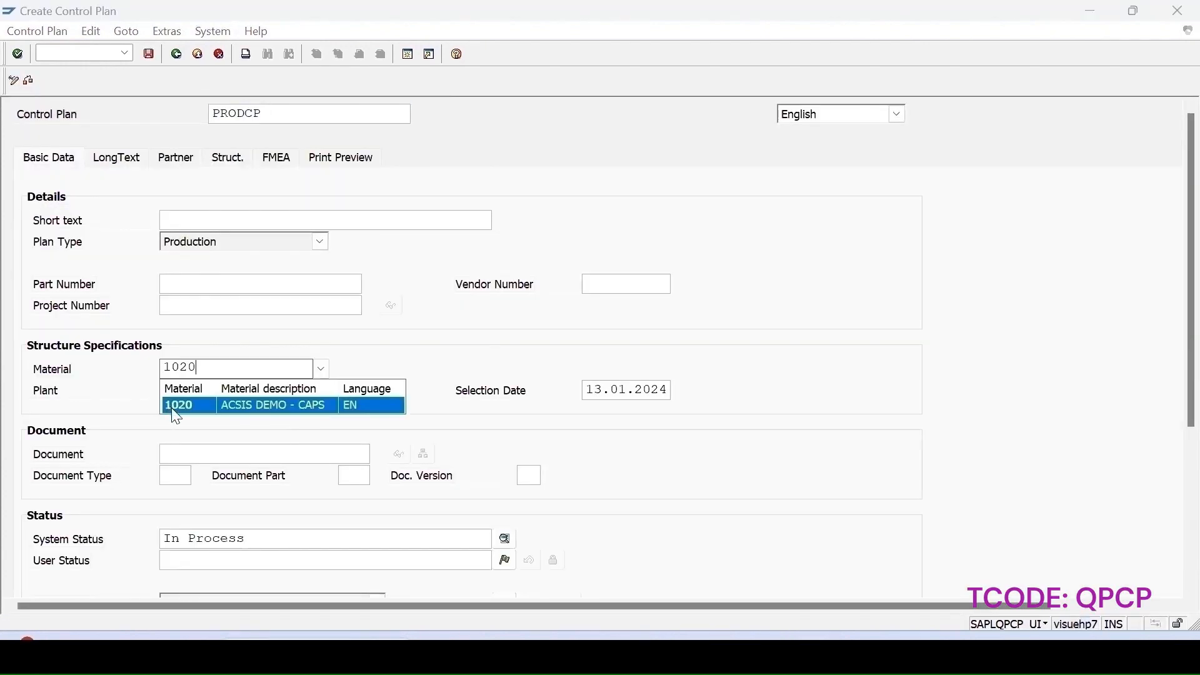
left_click(173, 410)
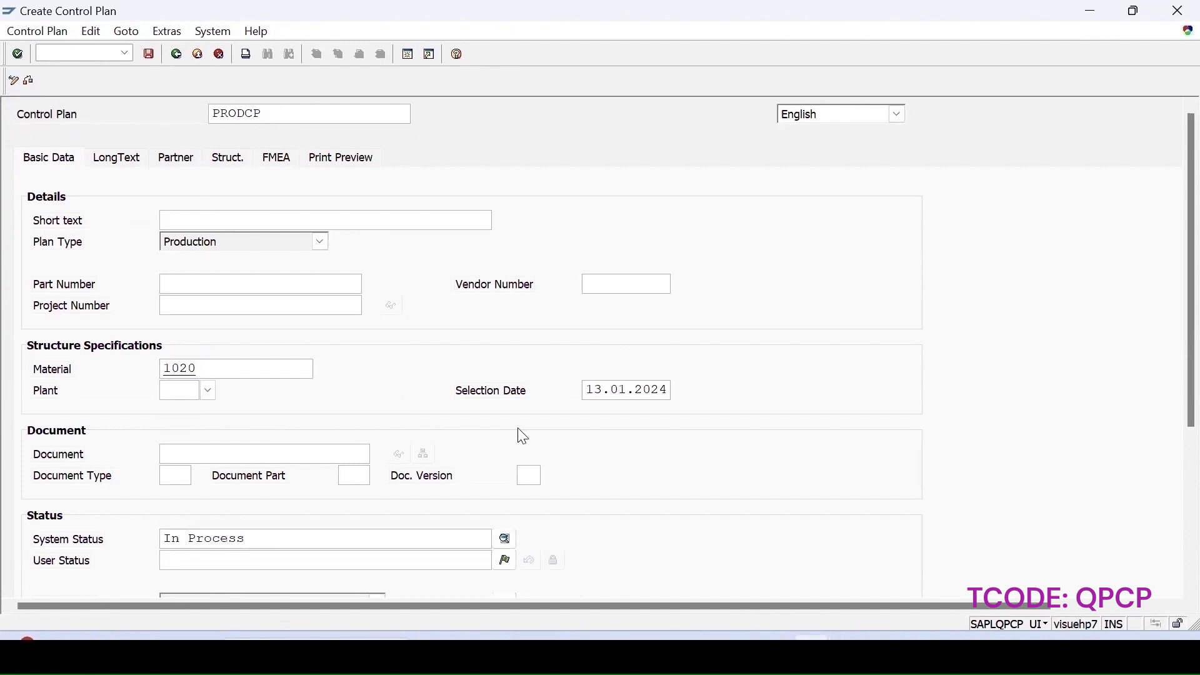
type("1100")
- Review the control plan's basic data, long text and partner tabs
scroll(1175, 522, "down", 3)
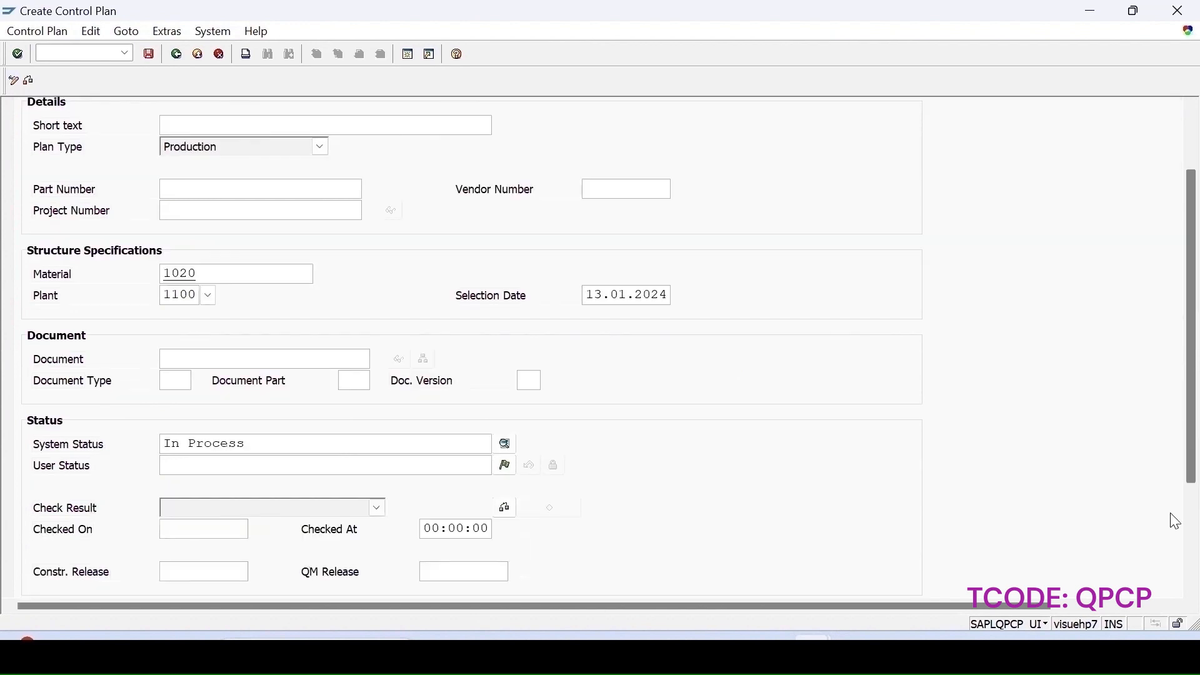
scroll(1175, 522, "down", 3)
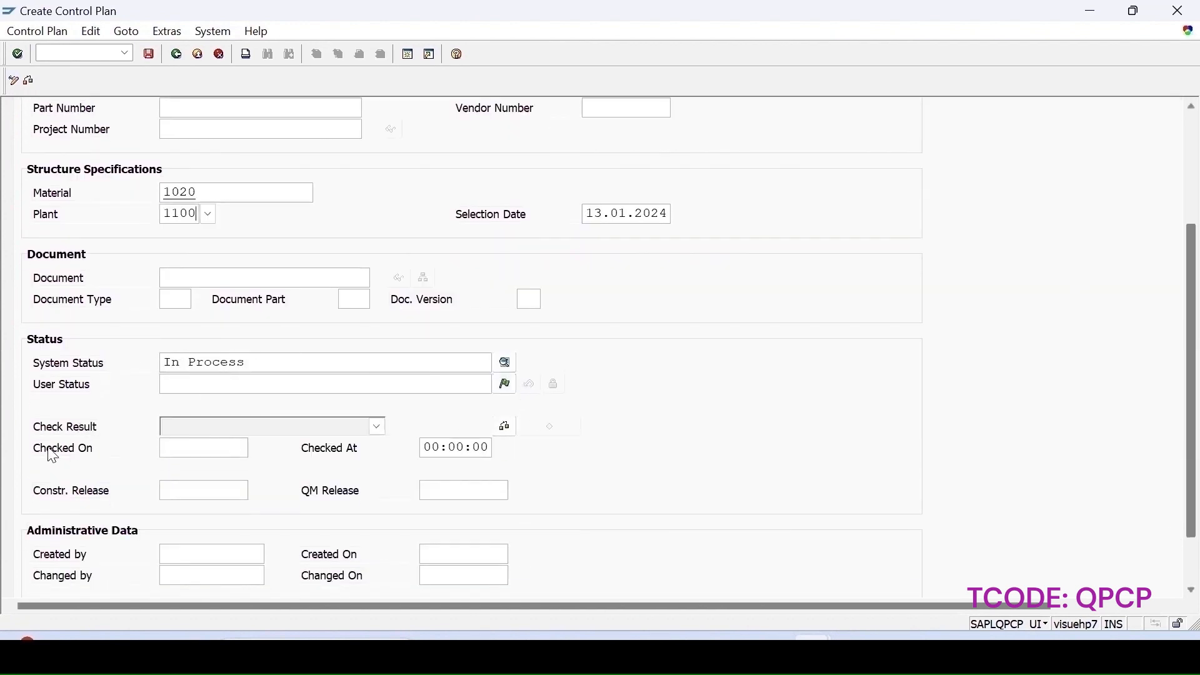
scroll(1175, 230, "up", 5)
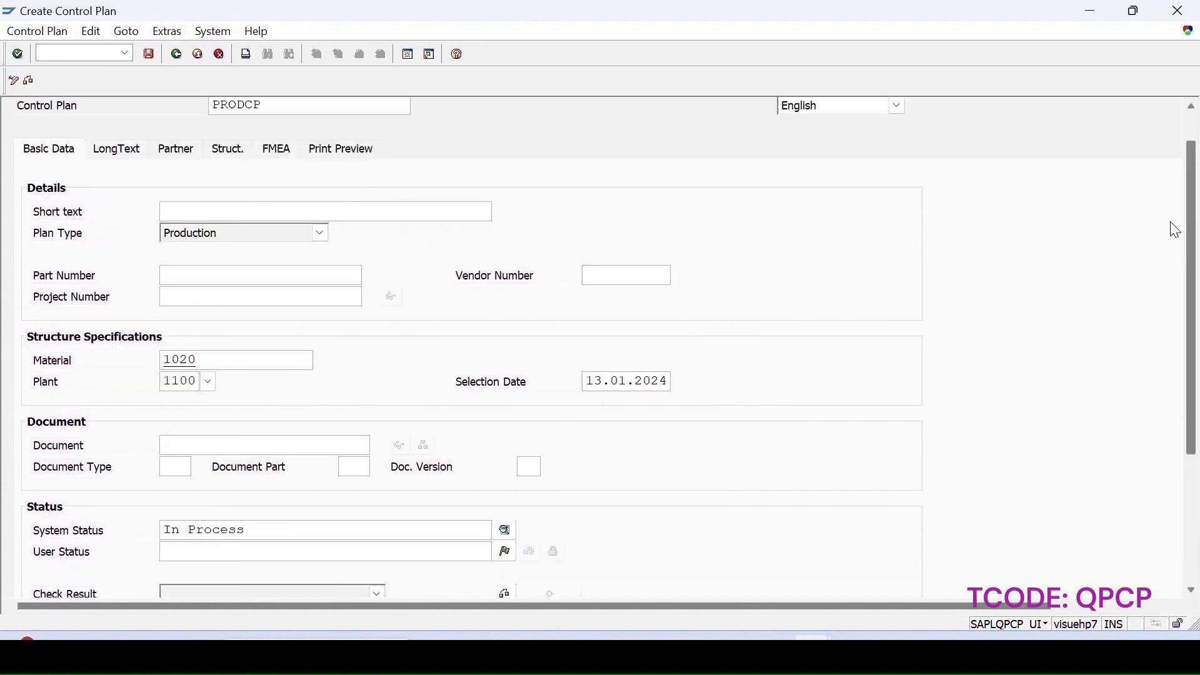
scroll(1175, 230, "up", 1)
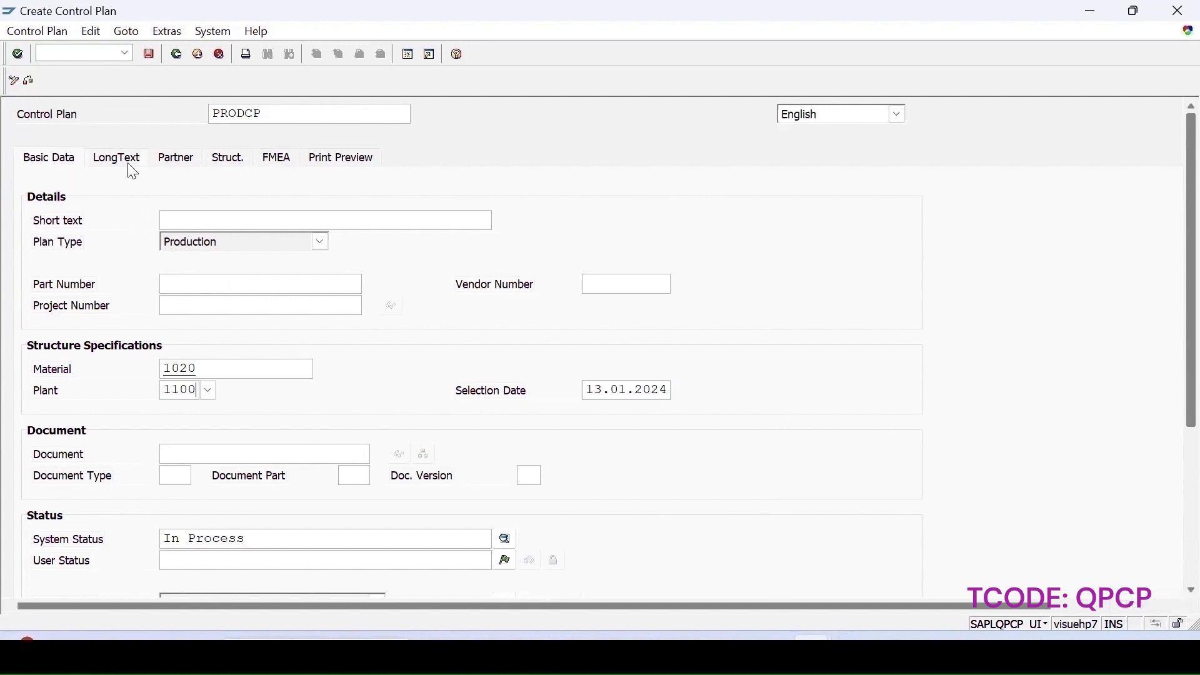
left_click(110, 162)
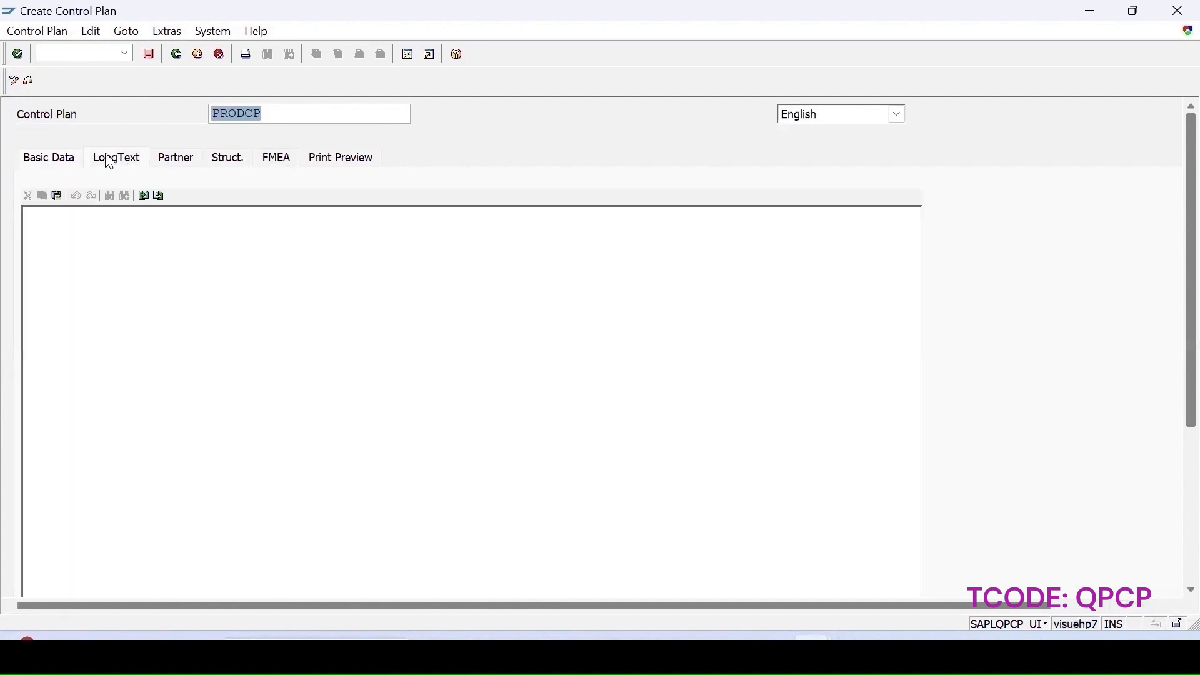
left_click(178, 164)
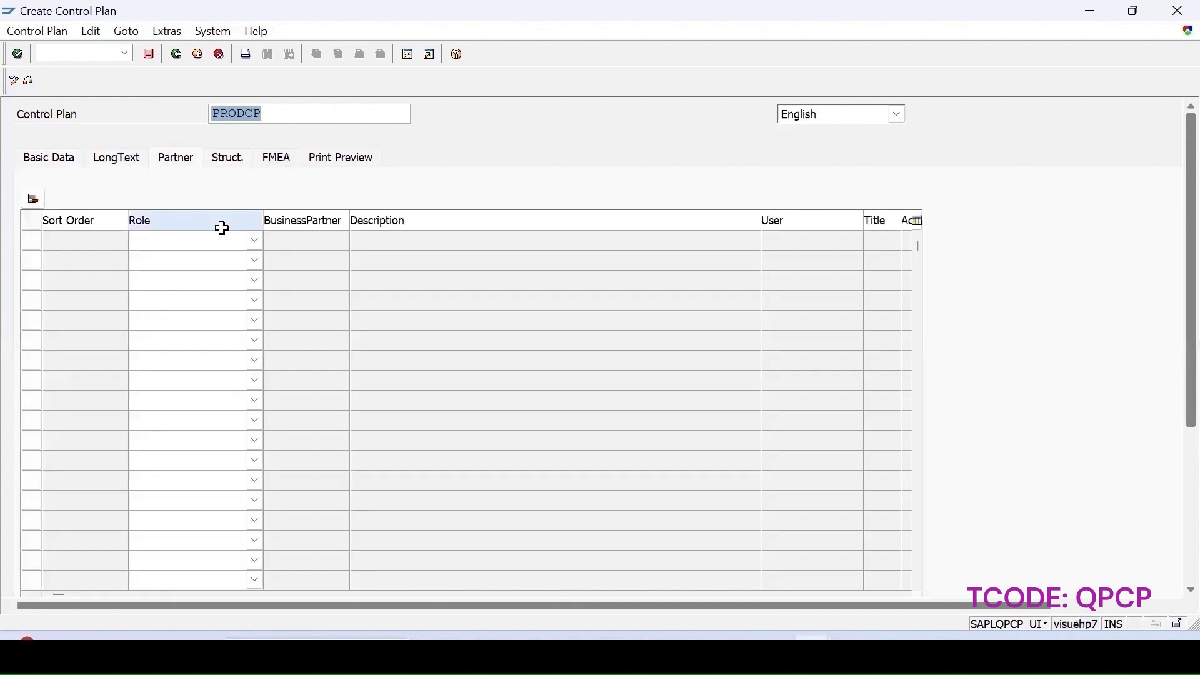
- Expand the control plan structure down to its operations and characteristics
left_click(225, 159)
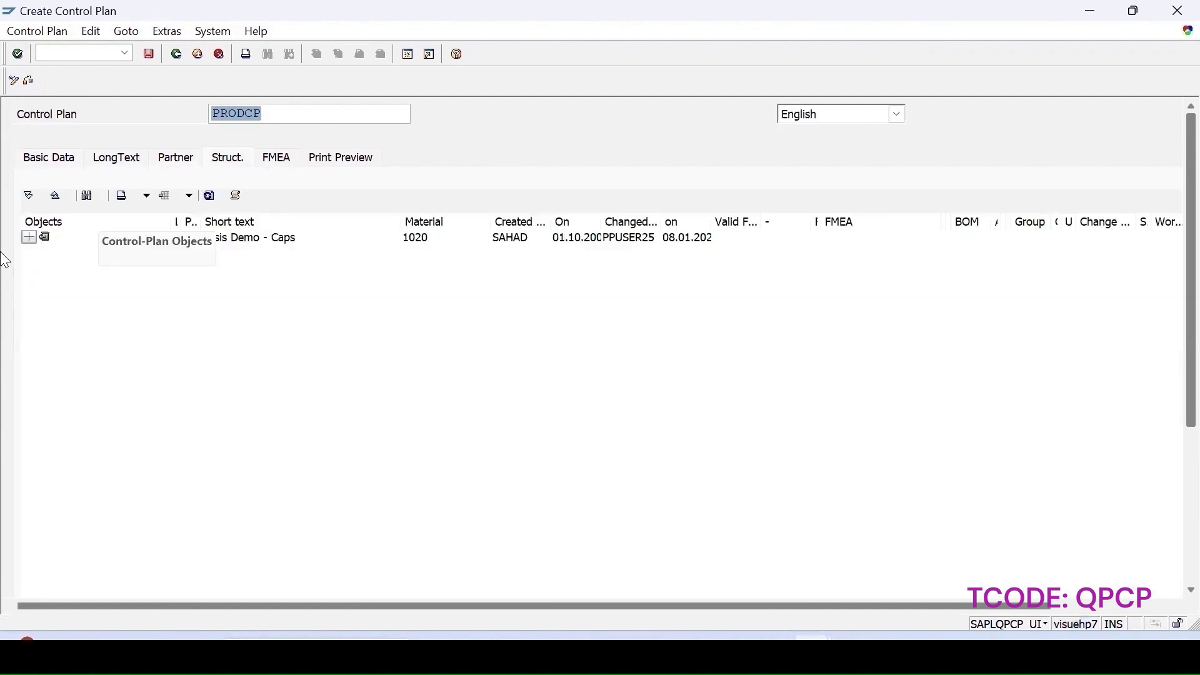
left_click(29, 238)
left_click(42, 160)
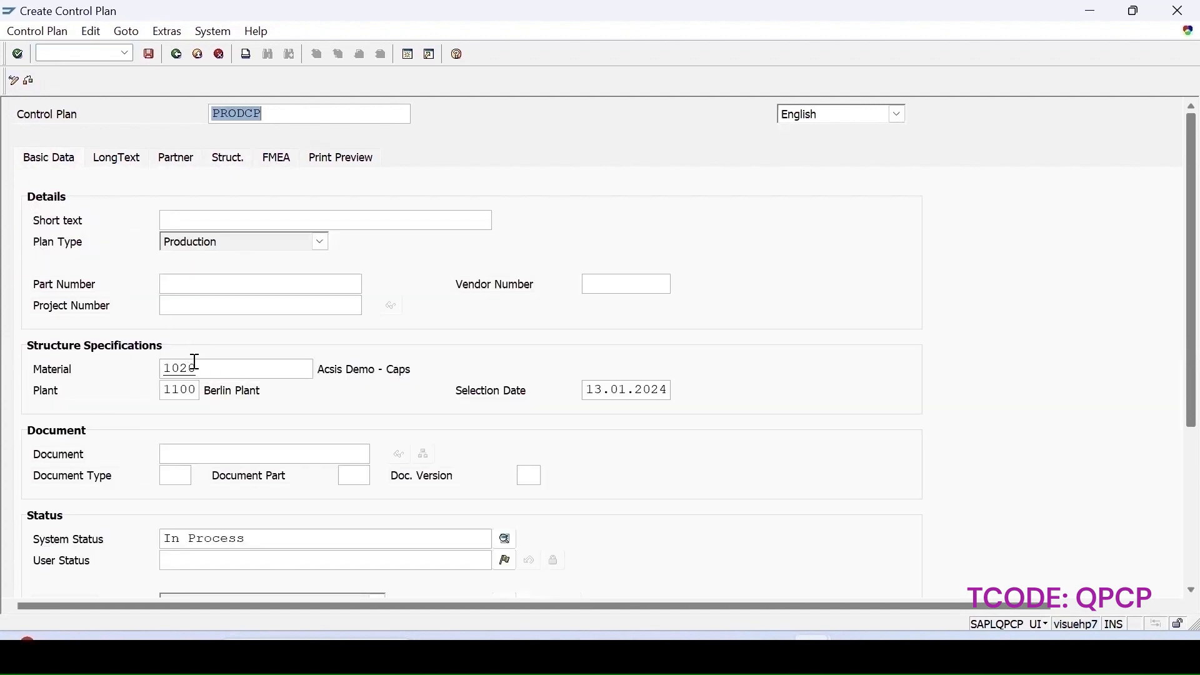
left_click(226, 161)
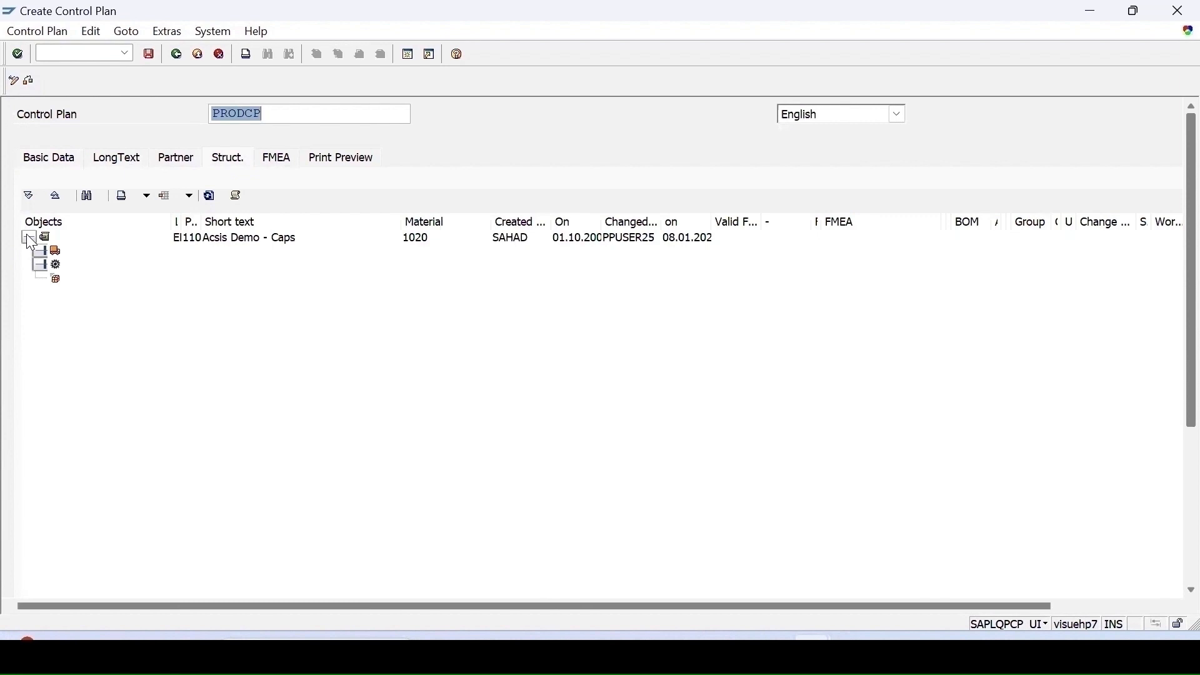
left_click(39, 250)
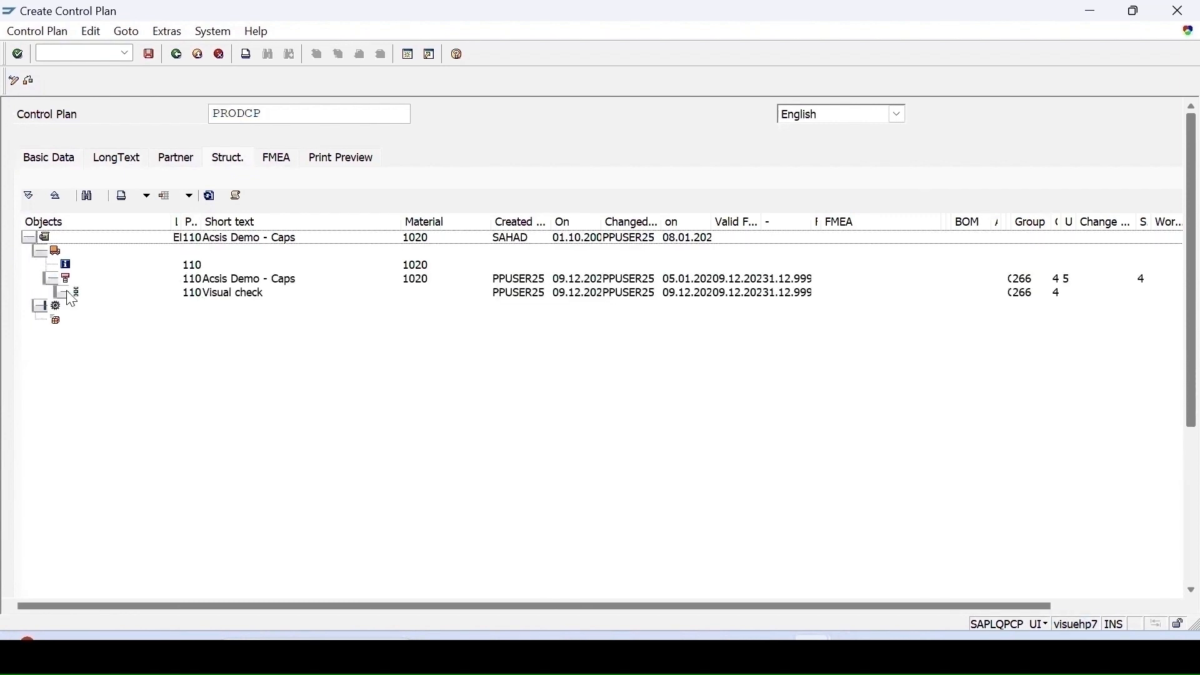
left_click(66, 292)
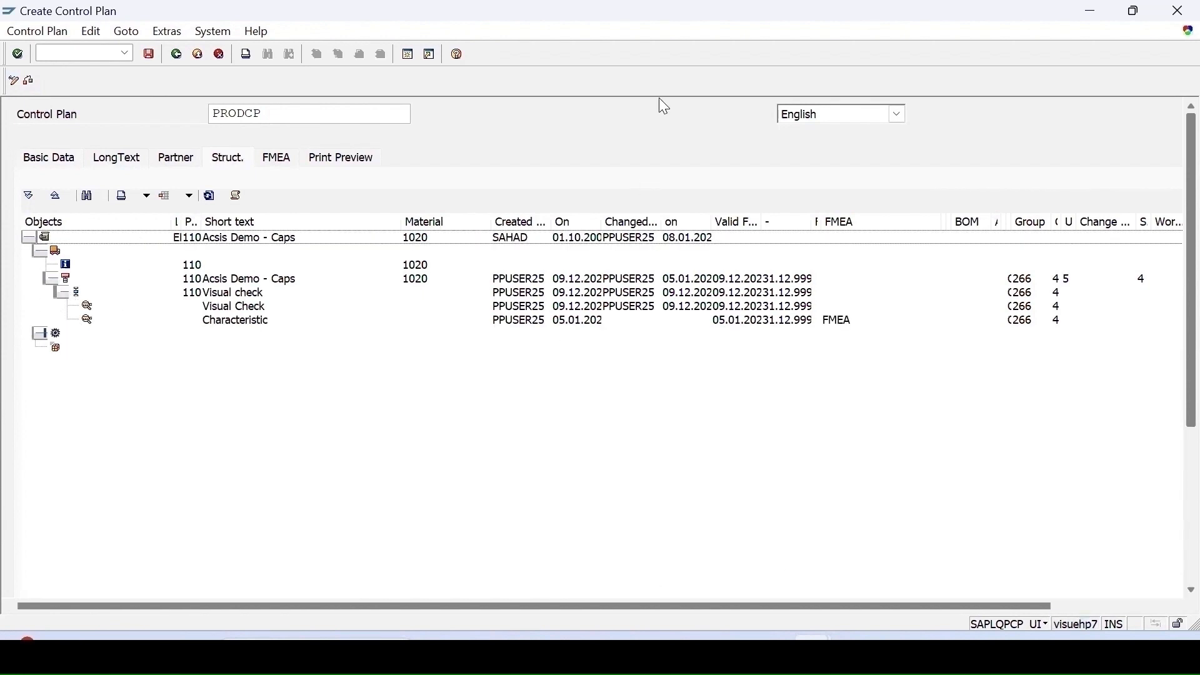
- Assign the PRODUCTFMEA FMEA to the control plan on its FMEA tab
left_click(281, 160)
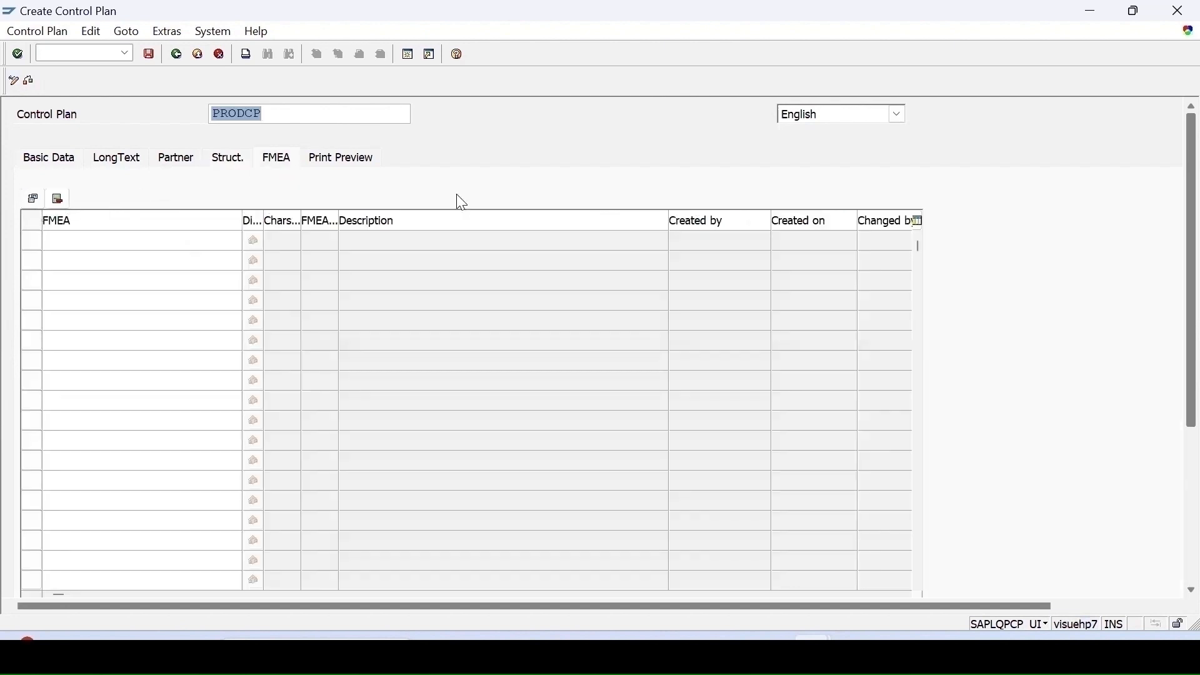
left_click(257, 245)
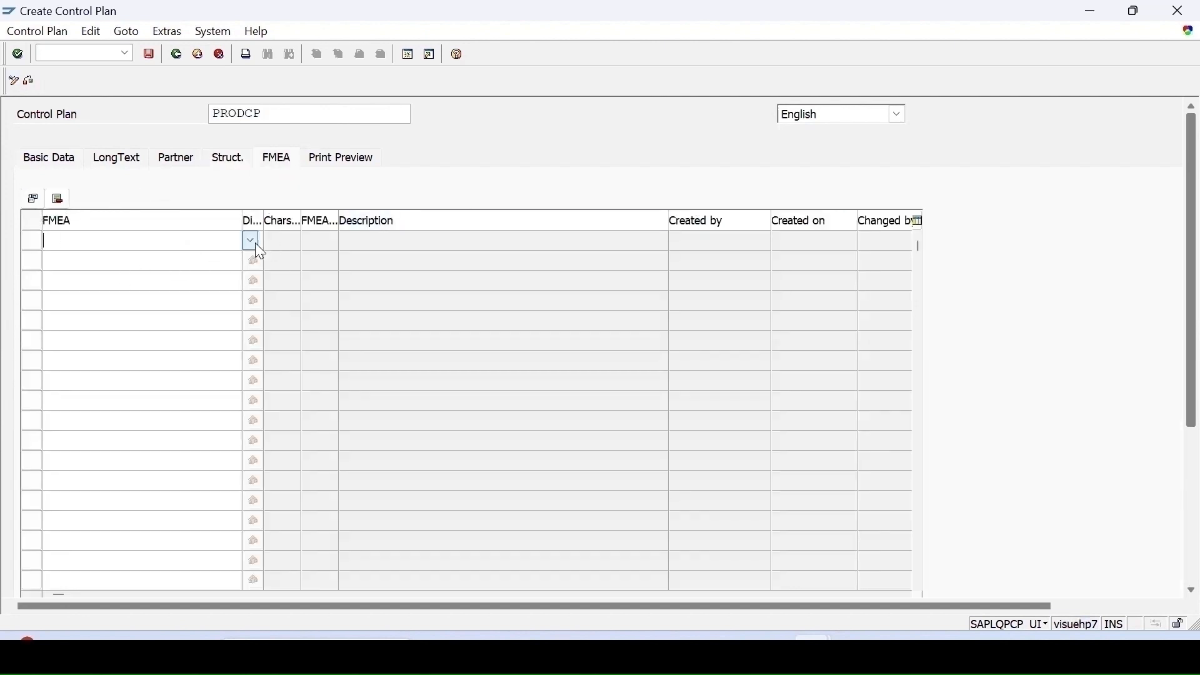
left_click(251, 242)
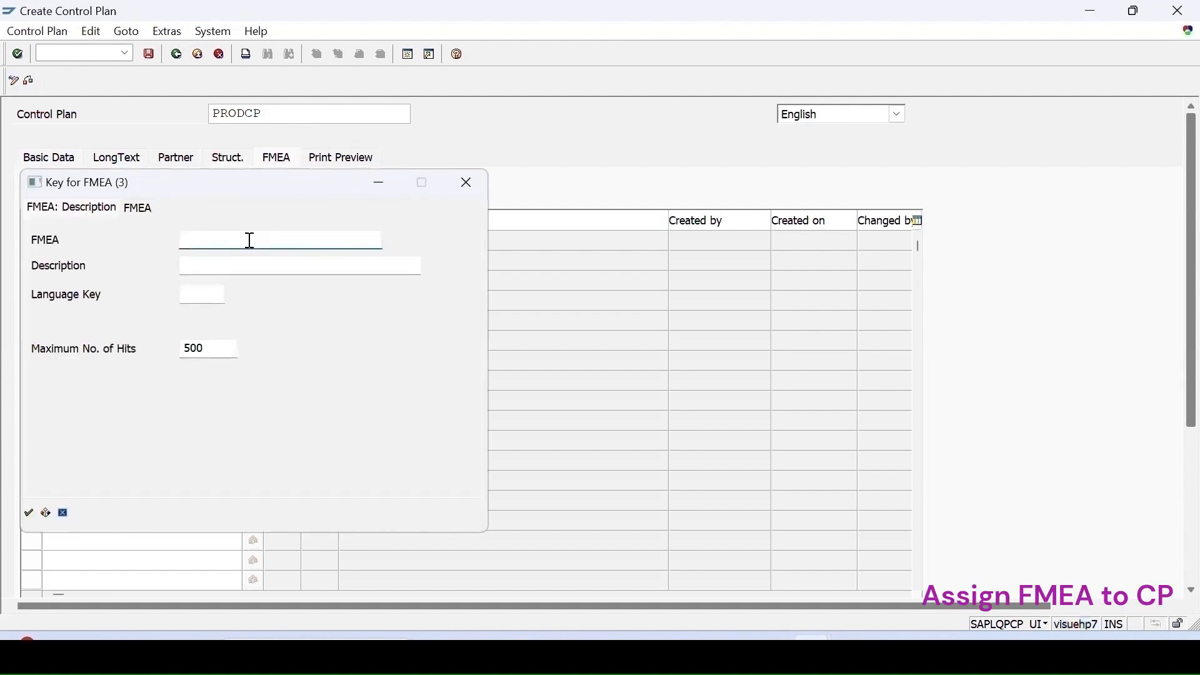
key("Return")
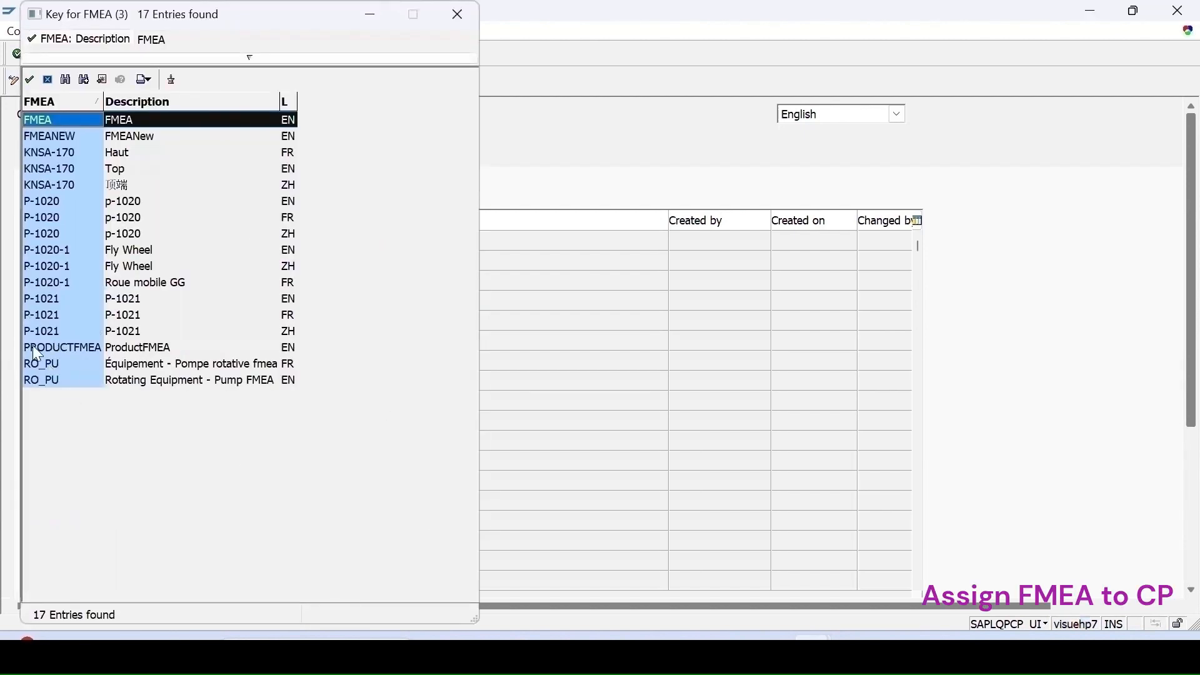
double_click(64, 348)
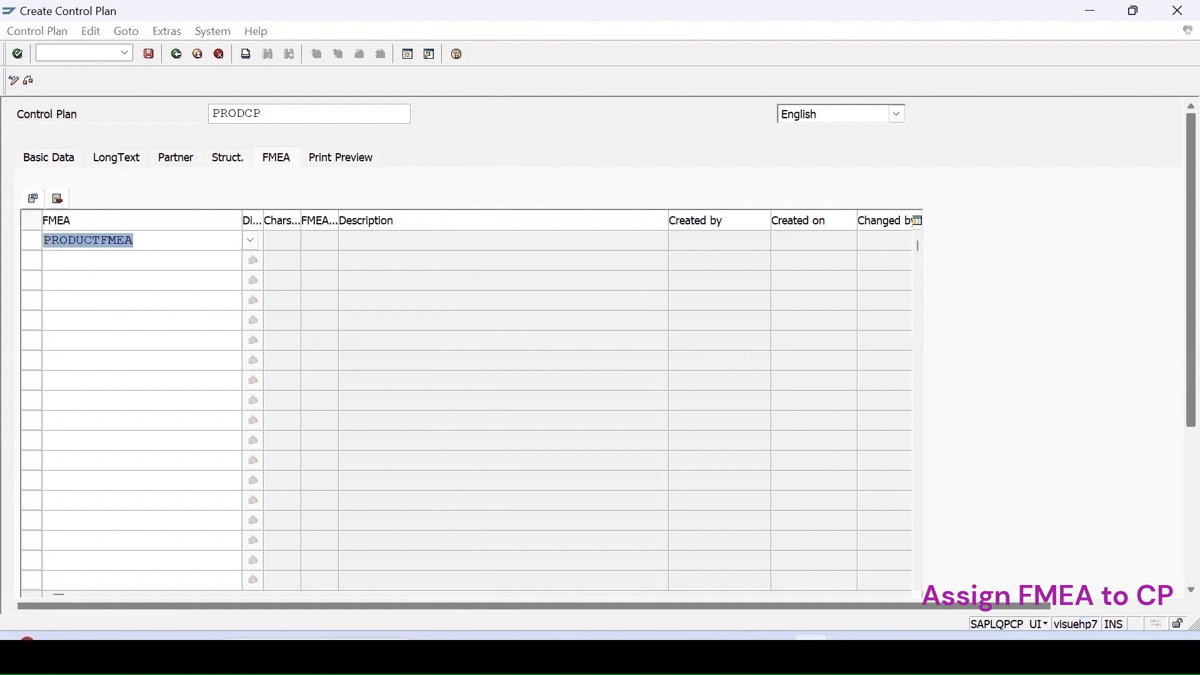
key("Return")
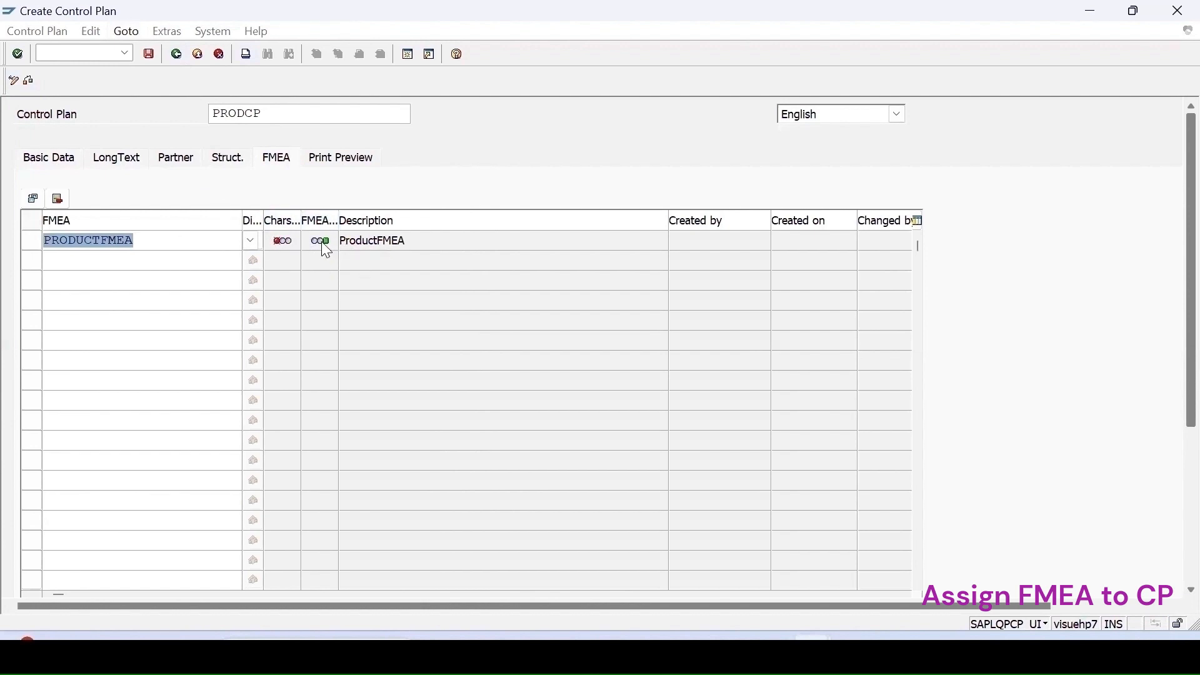
mouse_move(325, 245)
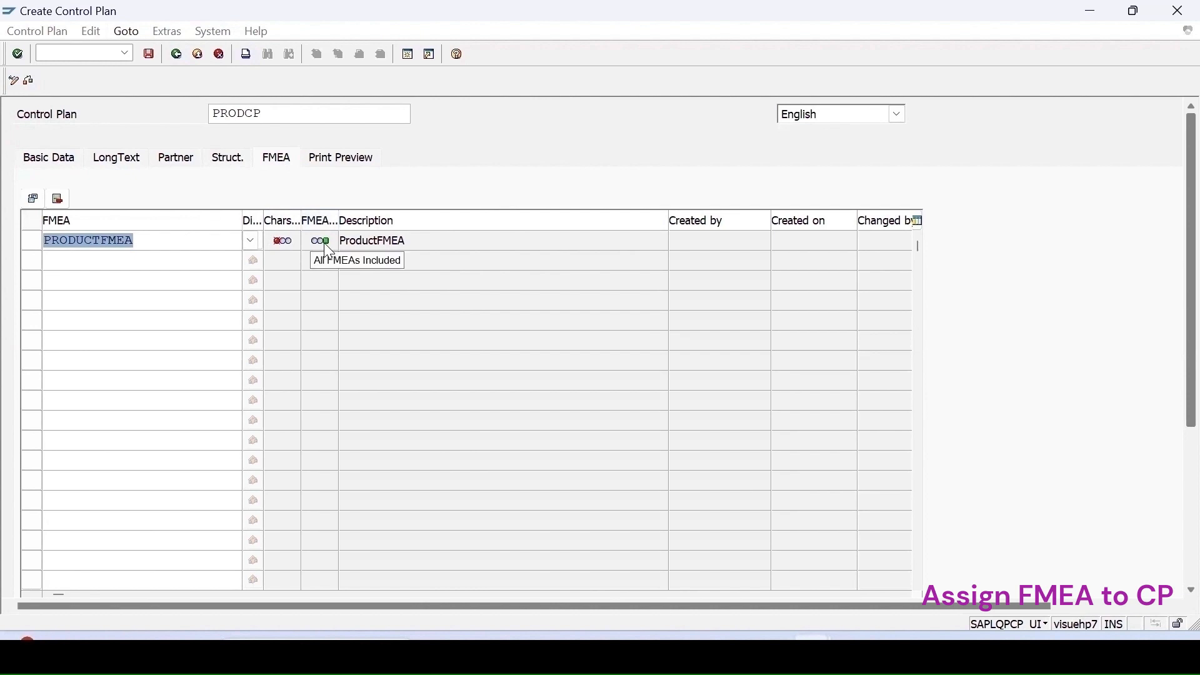
mouse_move(279, 250)
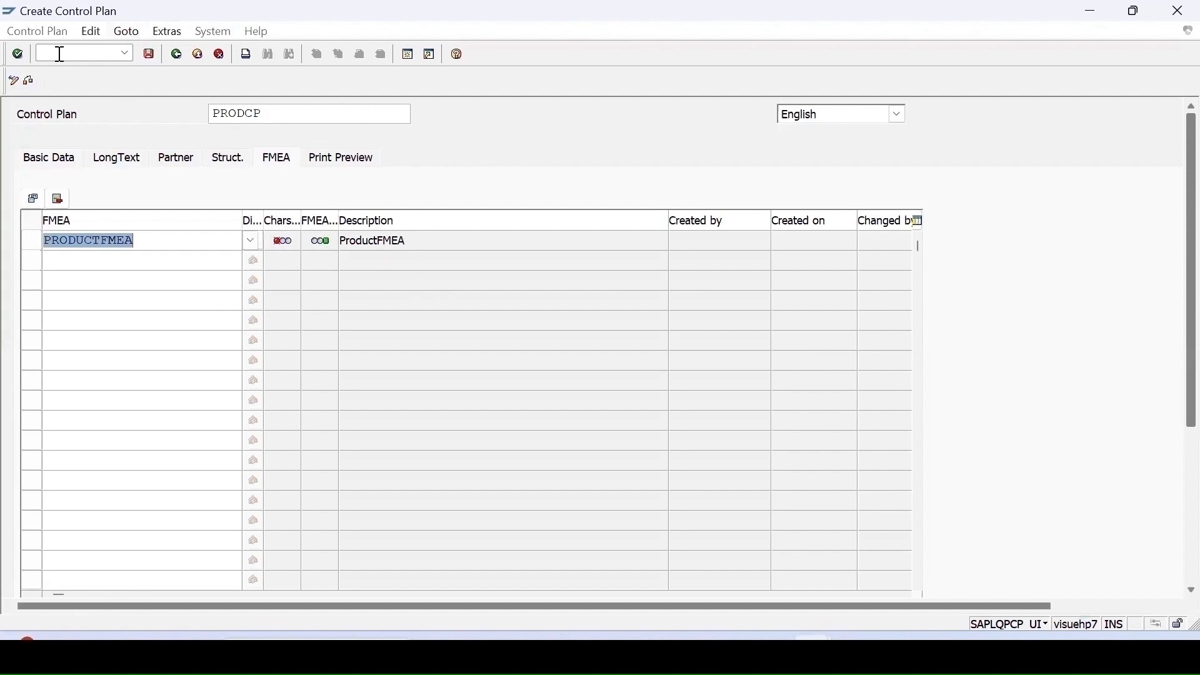
- Save the control plan and expand its full object structure
left_click(147, 53)
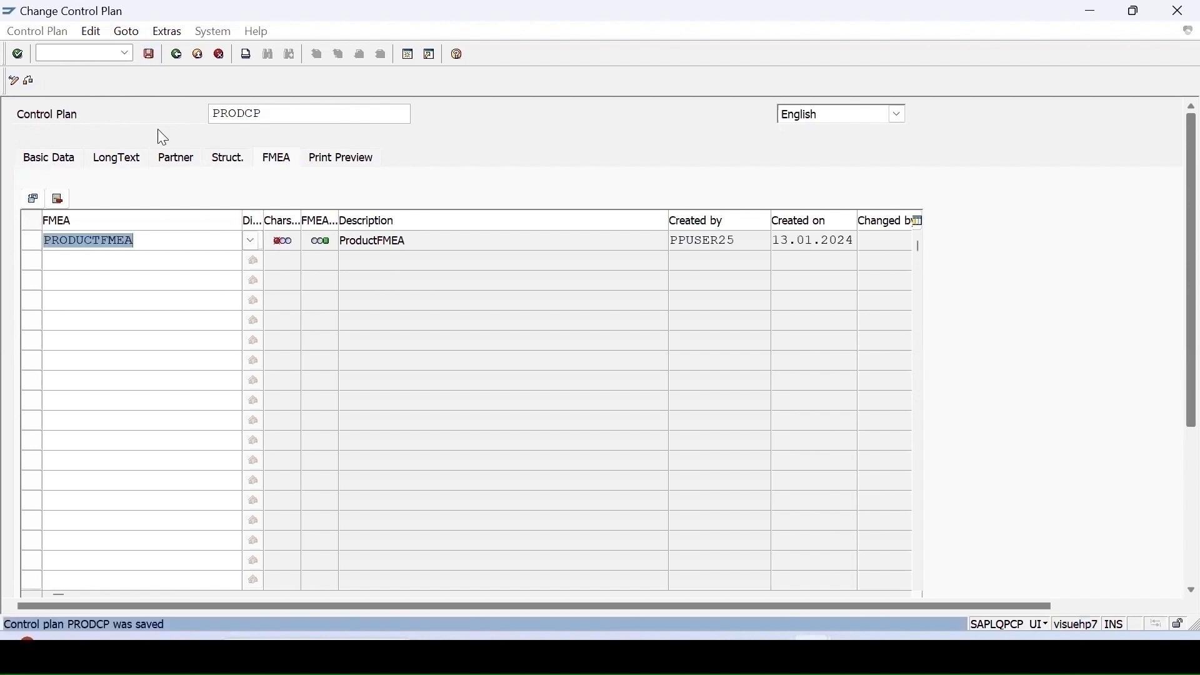
left_click(229, 160)
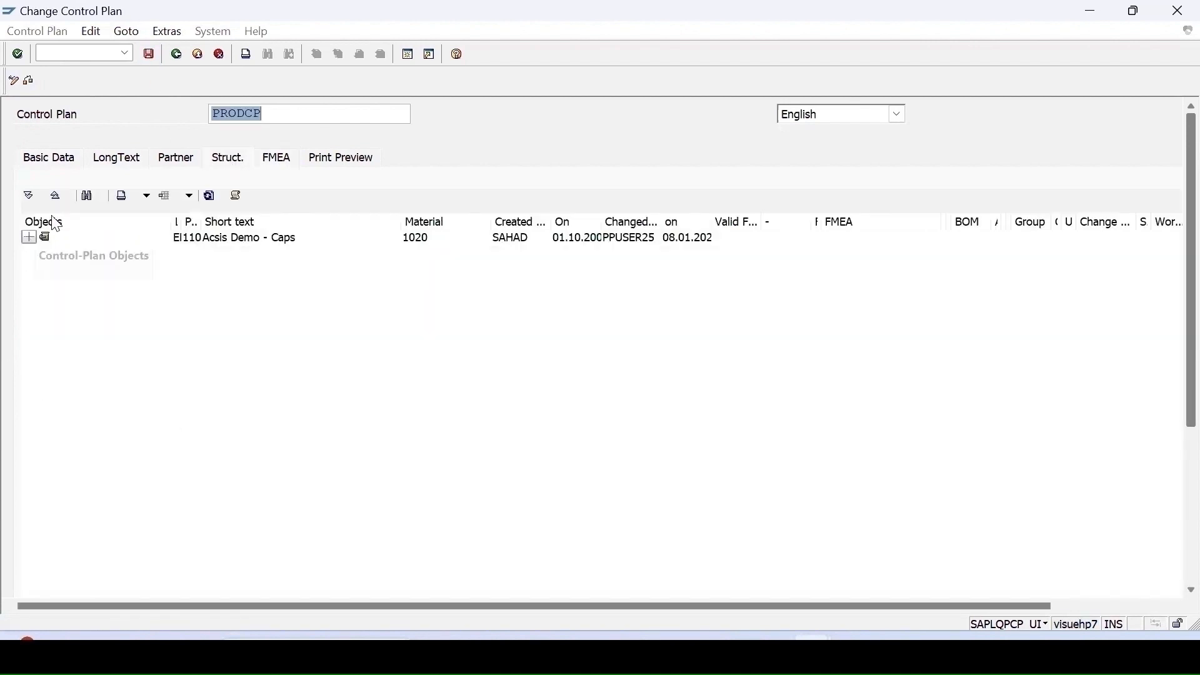
left_click(40, 238)
left_click(29, 197)
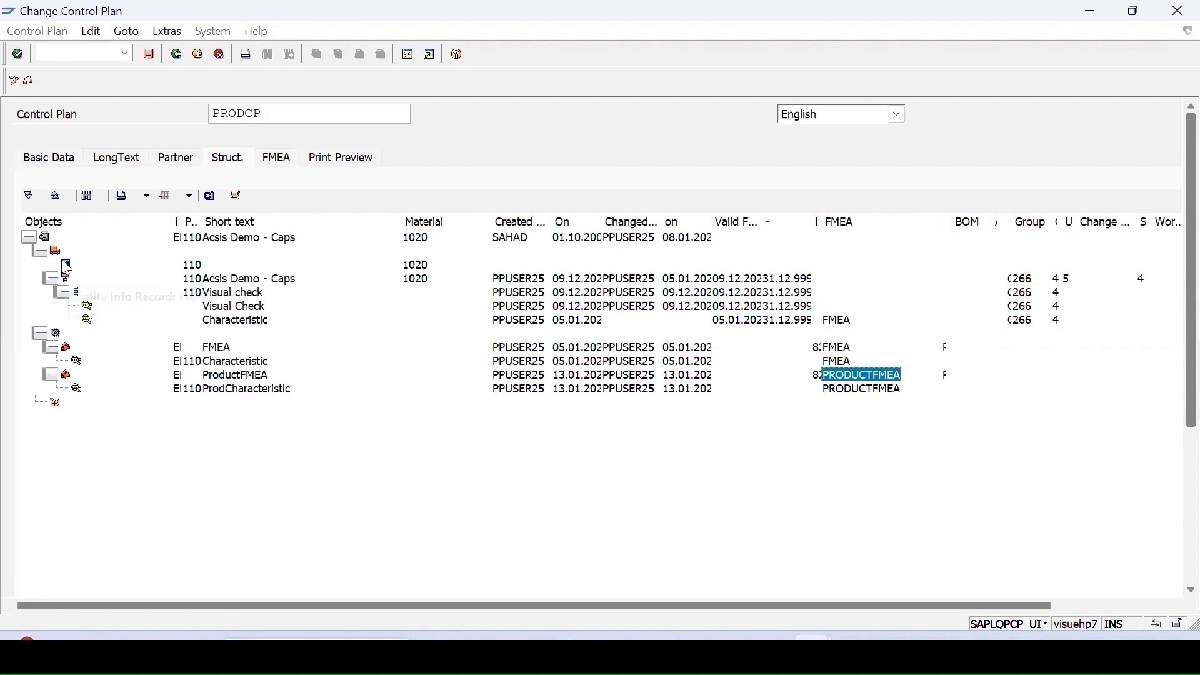
- Open Copy Characteristics for the inspection plan Acsis Demo - Caps in the control plan structure
right_click(49, 241)
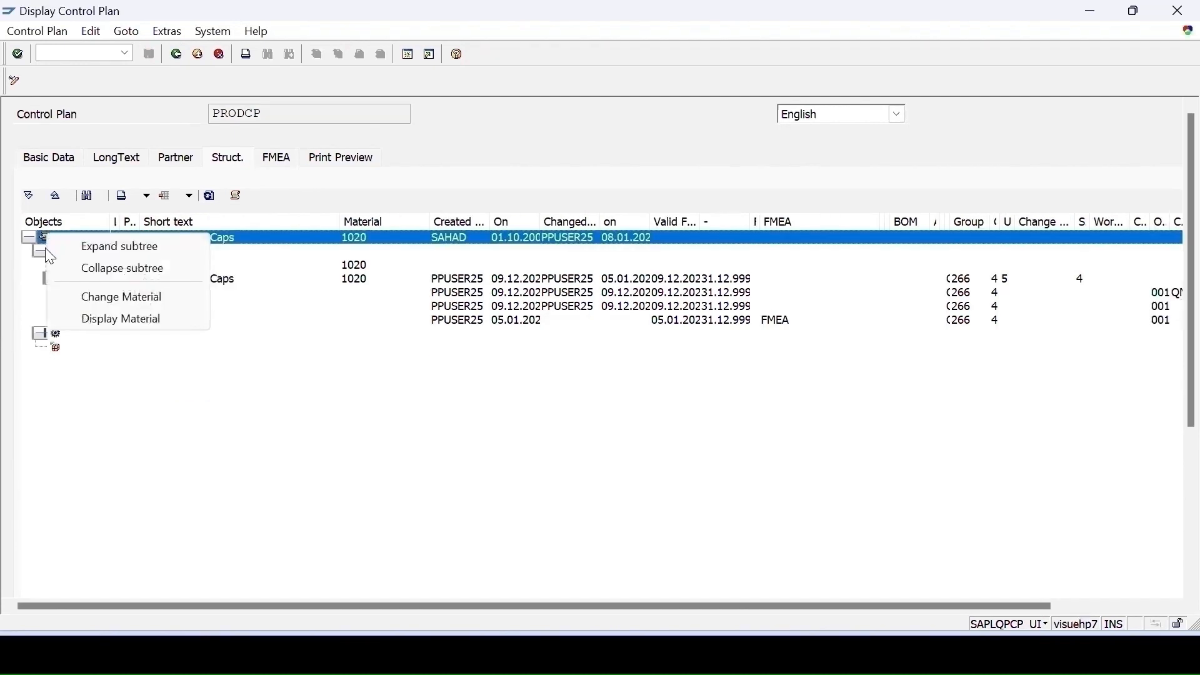
left_click(38, 251)
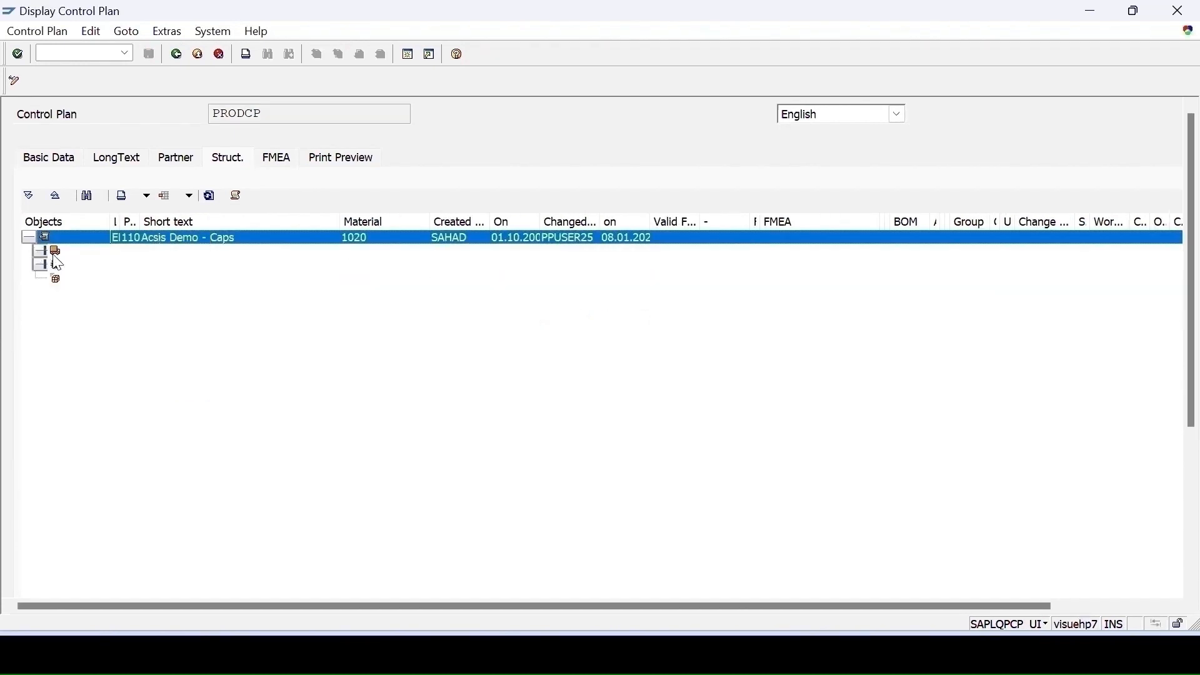
right_click(56, 251)
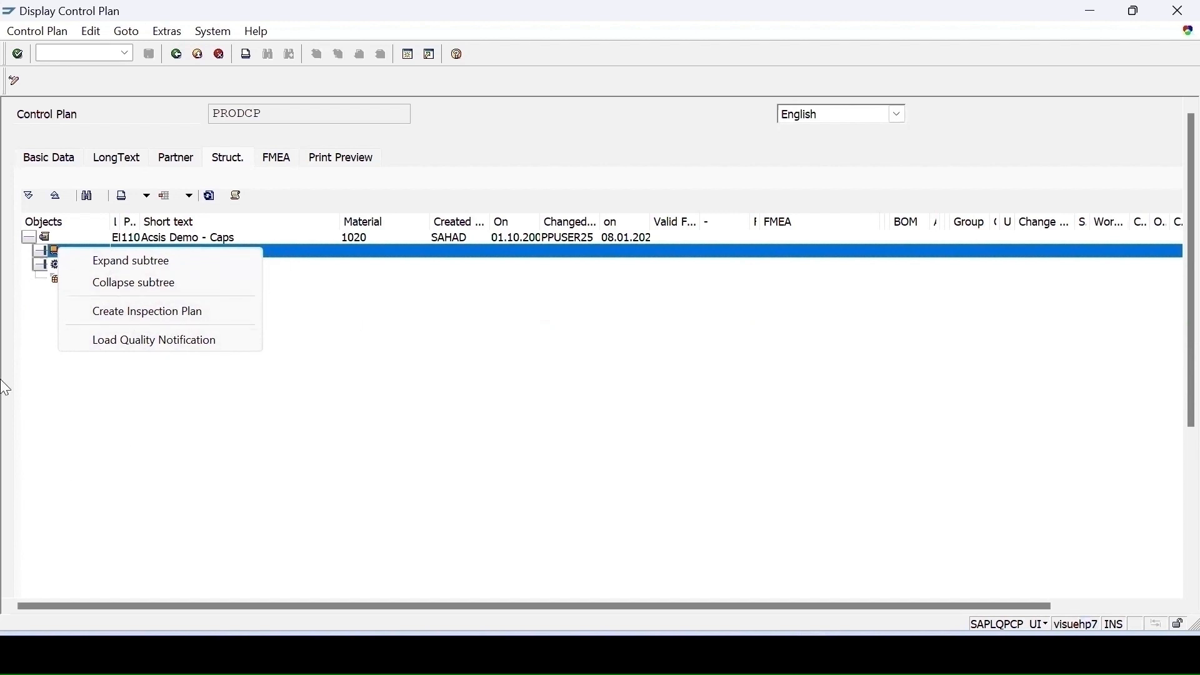
left_click(75, 261)
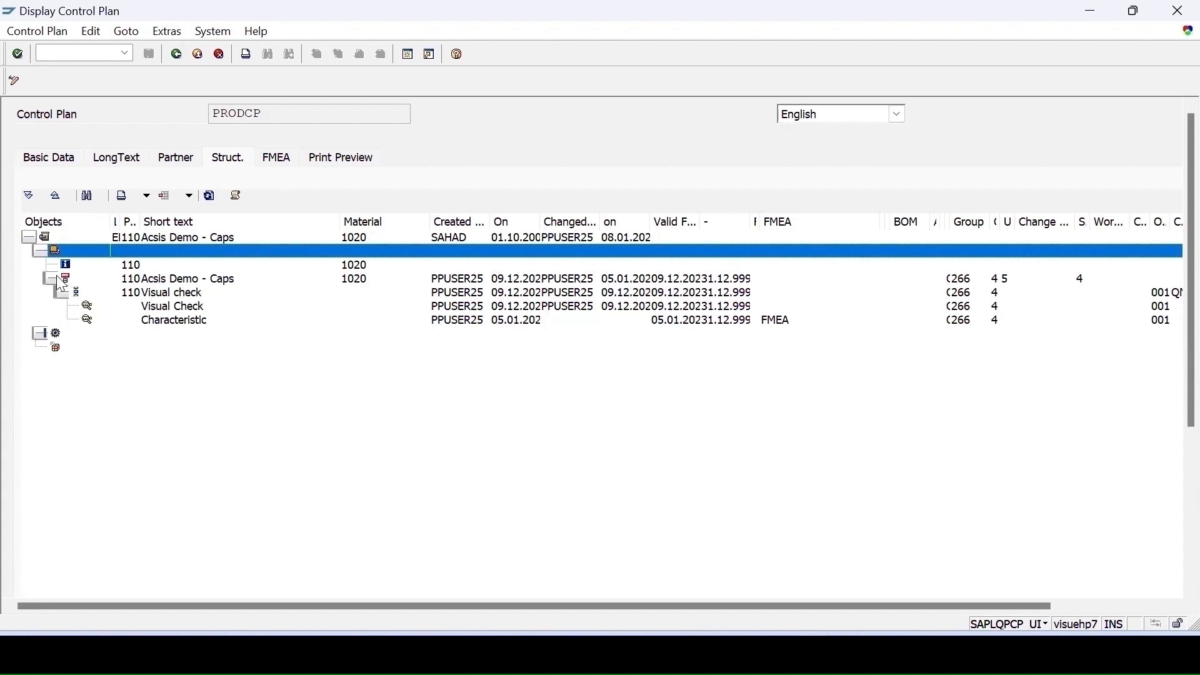
right_click(59, 278)
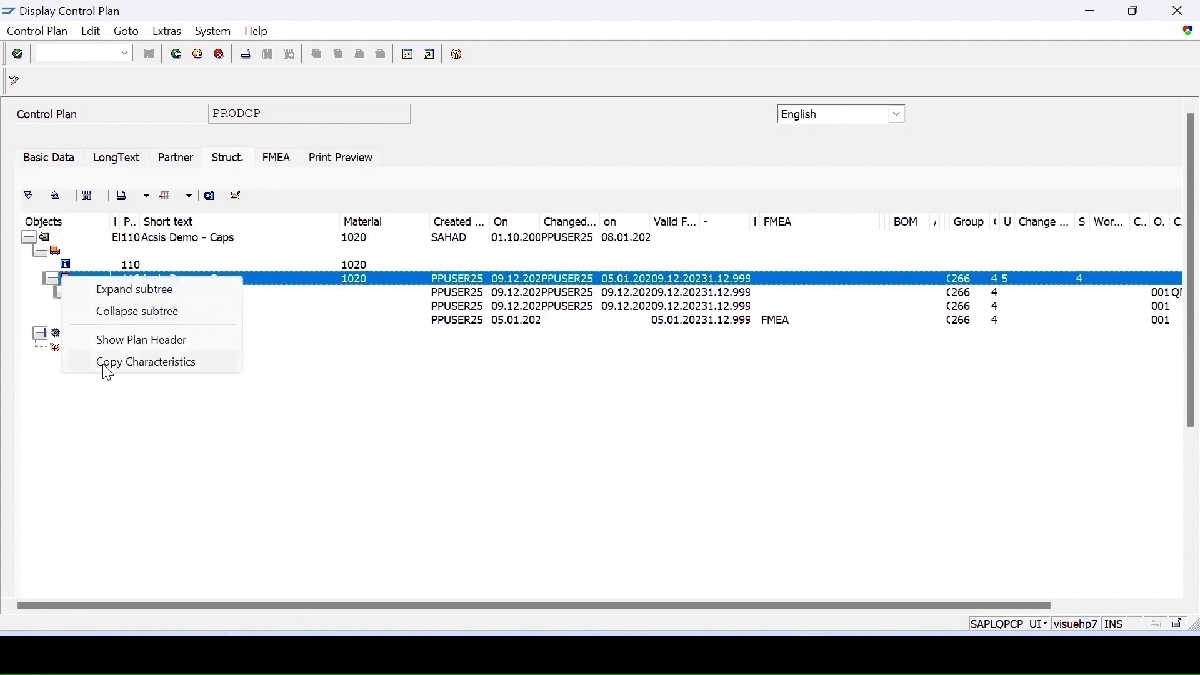
left_click(144, 364)
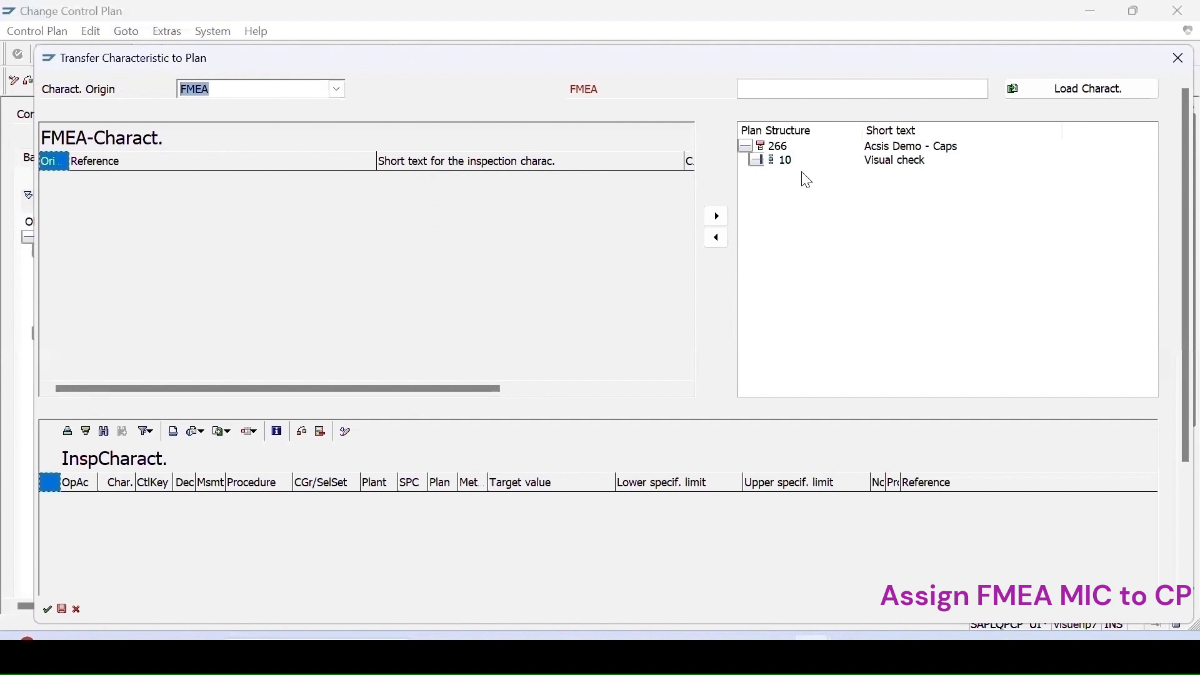
- Load the characteristics of FMEA PRODUCTFMEA into the transfer dialog
left_click(765, 161)
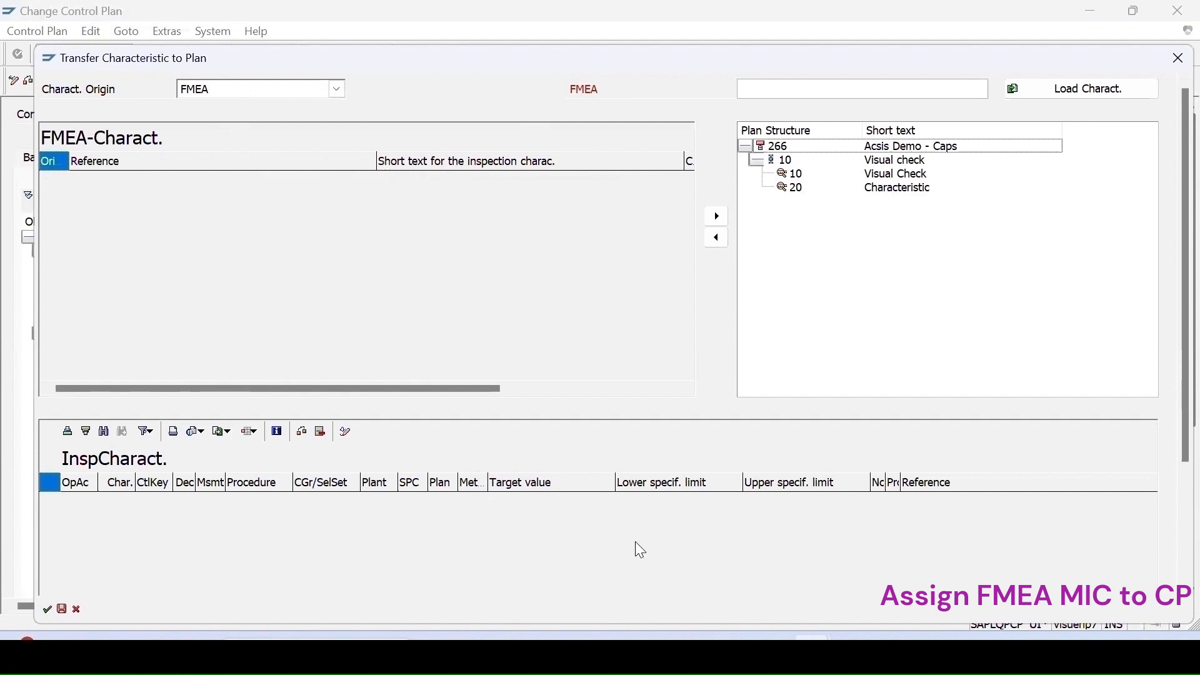
left_click(833, 92)
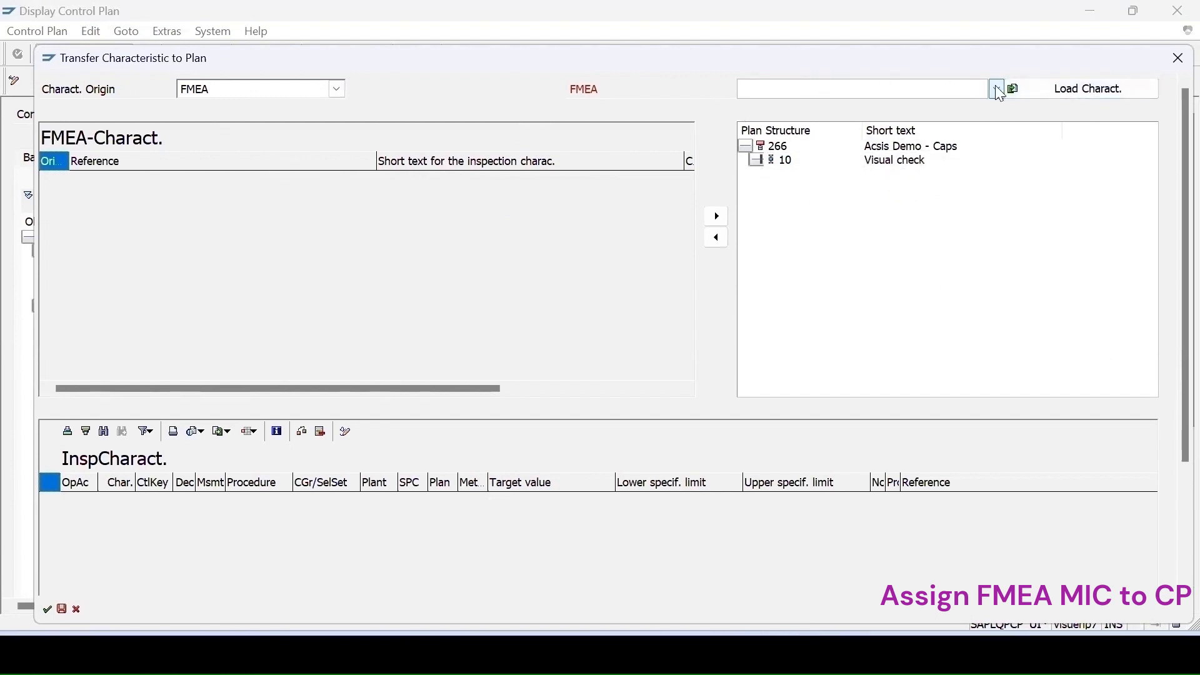
left_click(998, 91)
key("Return")
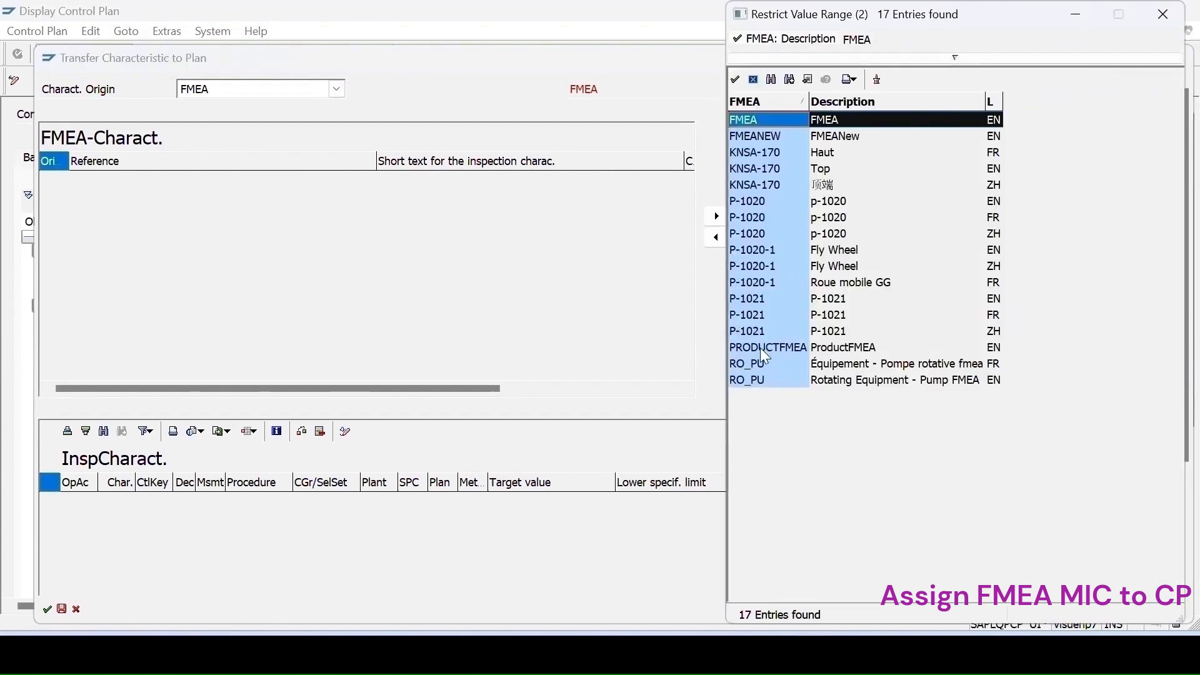
double_click(774, 348)
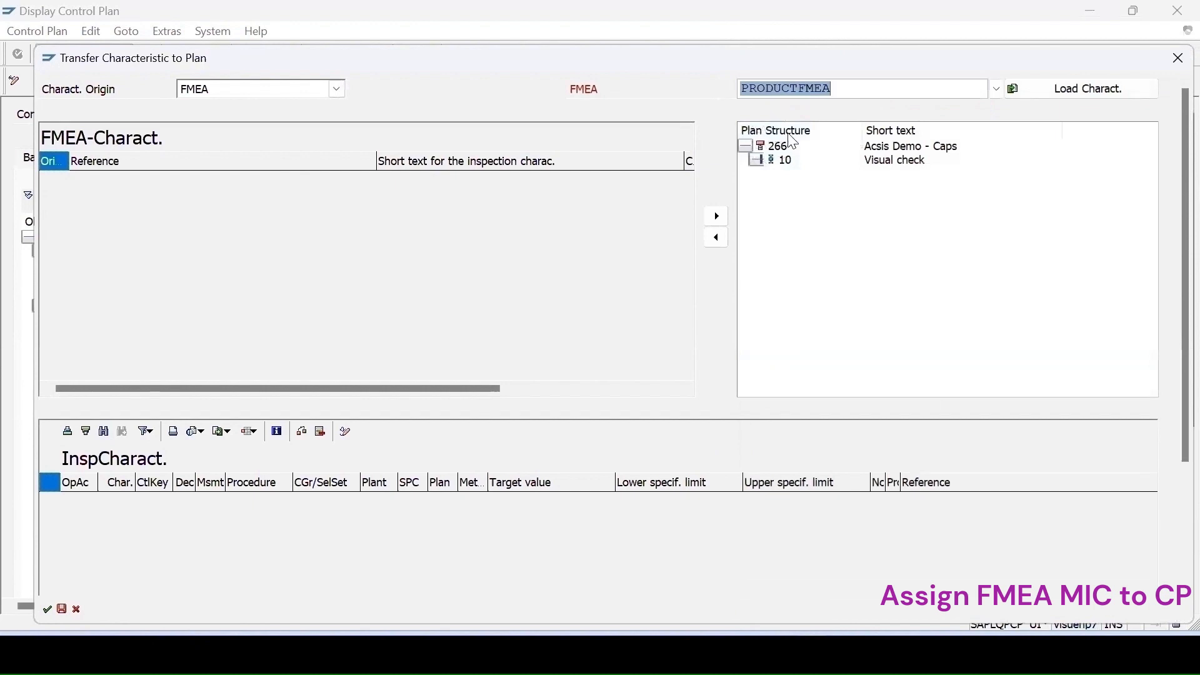
left_click(1103, 96)
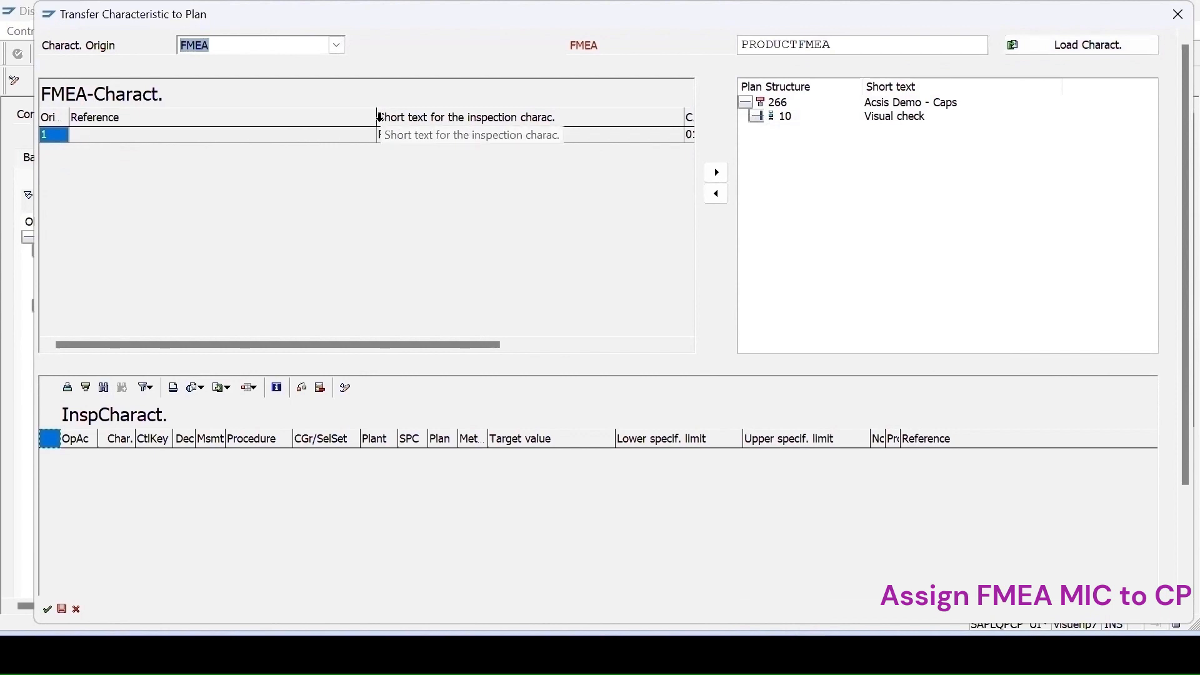
- Transfer the FMEA characteristic ProdCharacteristic (COLOR) to operation 10 Visual check
left_click_drag(376, 116, 161, 98)
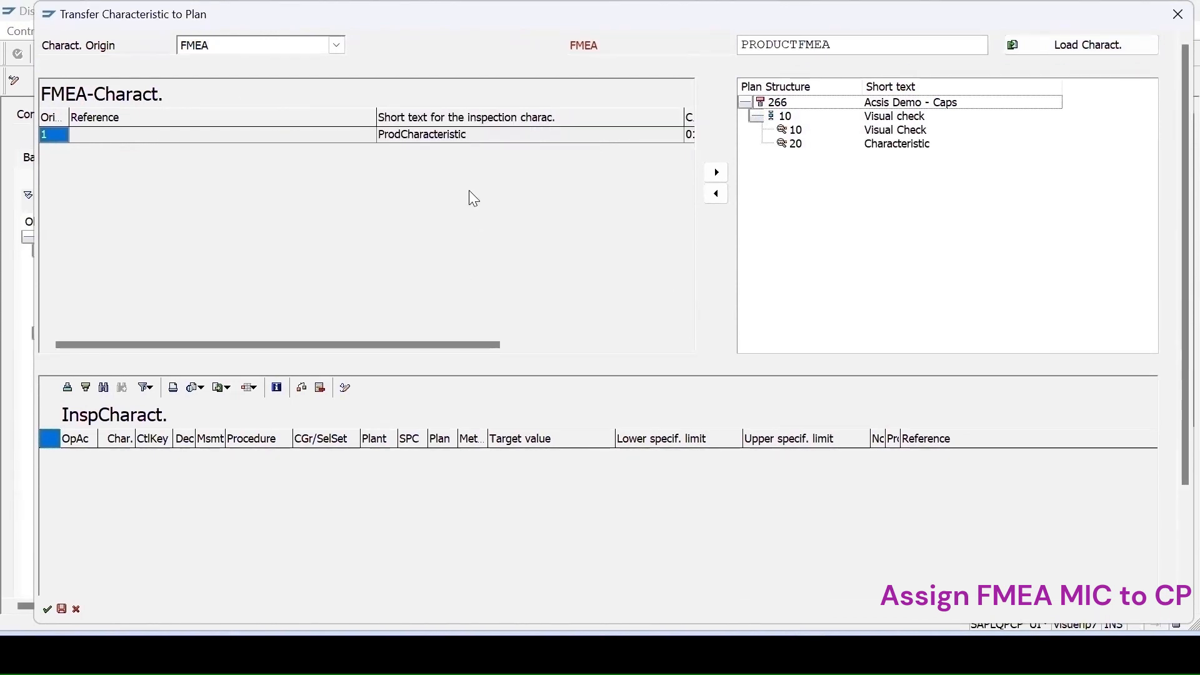
left_click_drag(378, 113, 98, 117)
left_click_drag(375, 109, 150, 100)
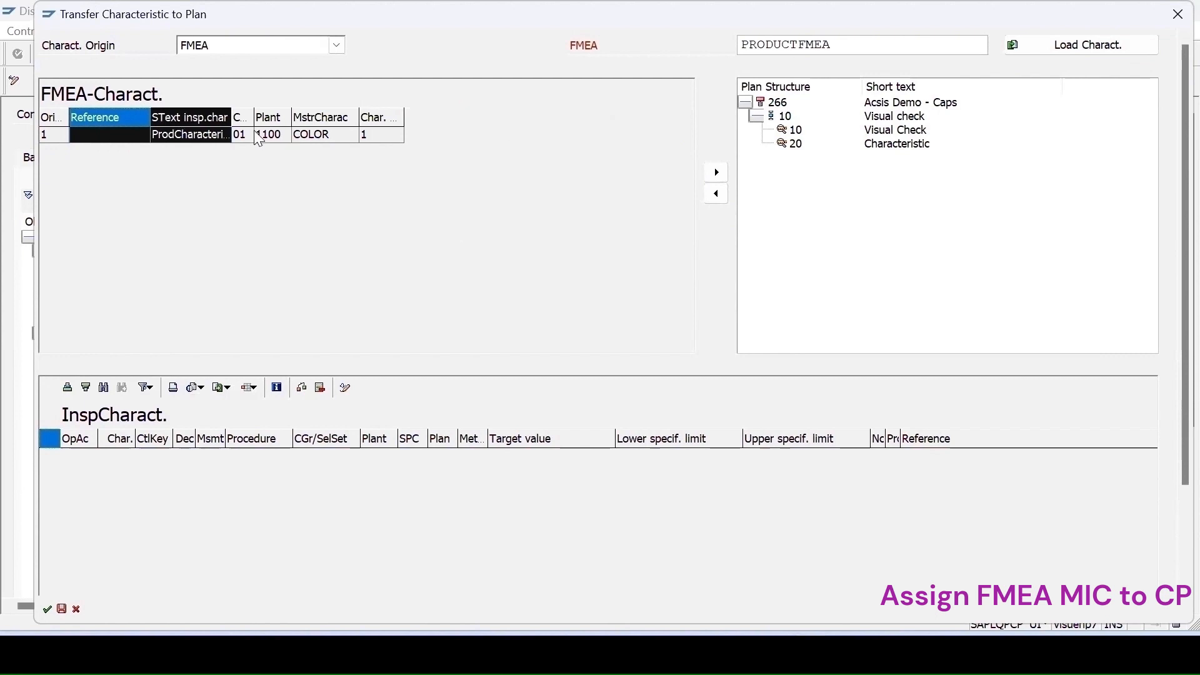
left_click(246, 135)
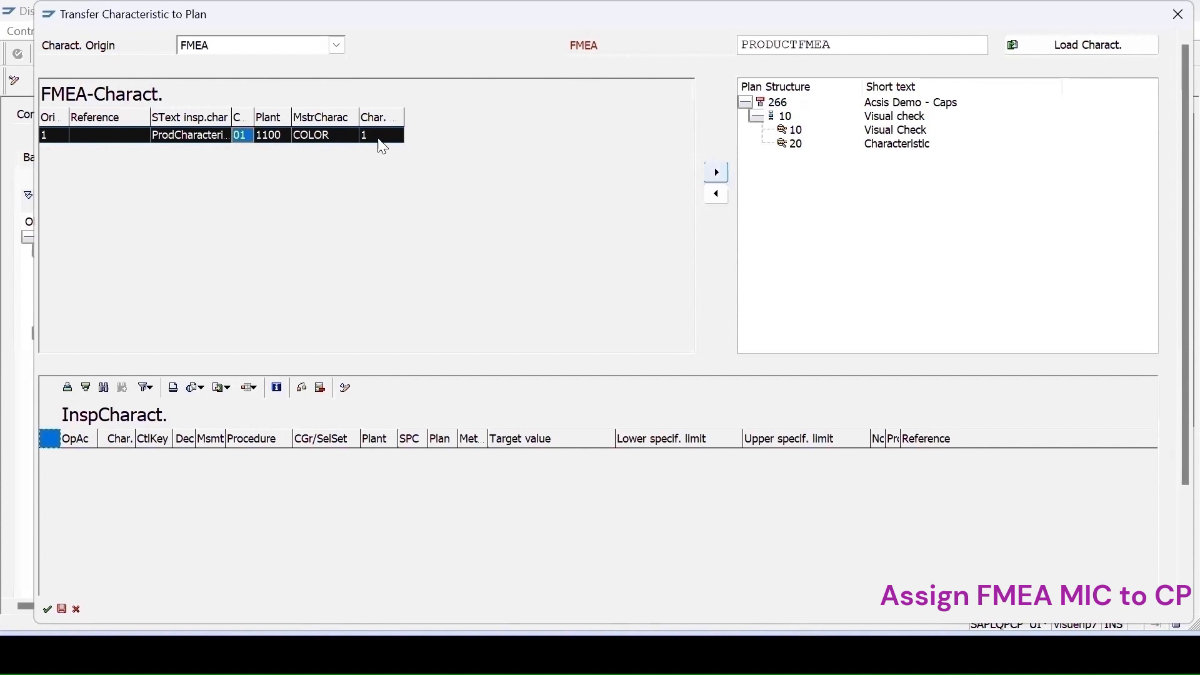
left_click(781, 117)
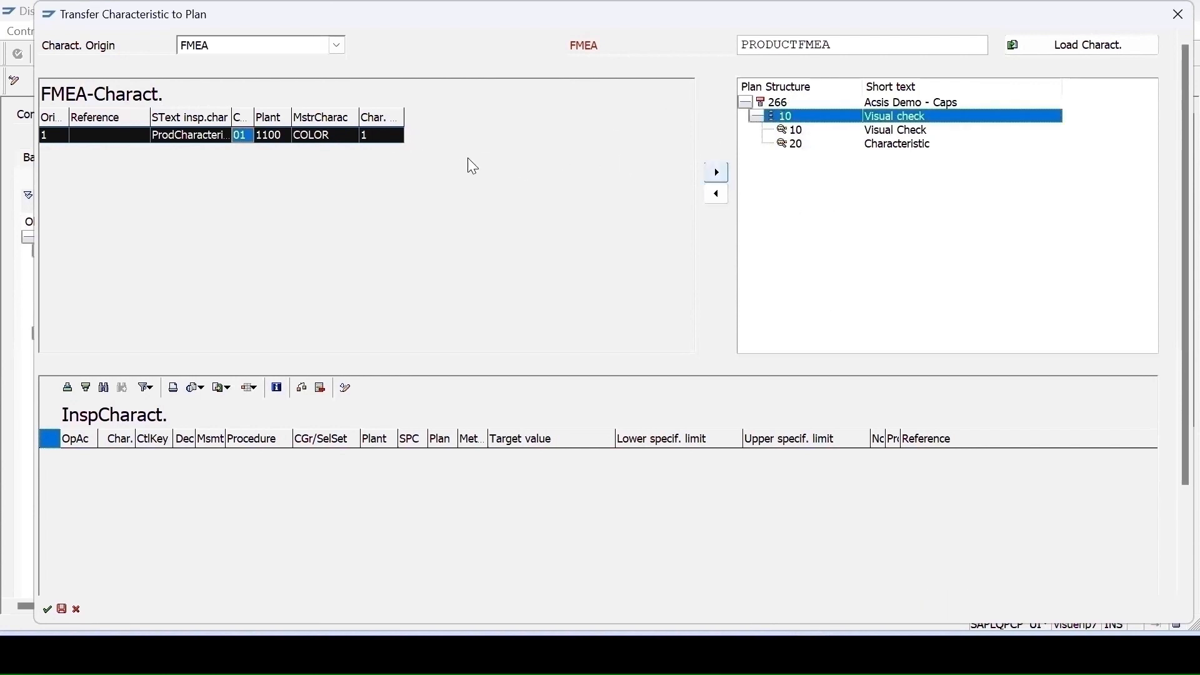
left_click(717, 173)
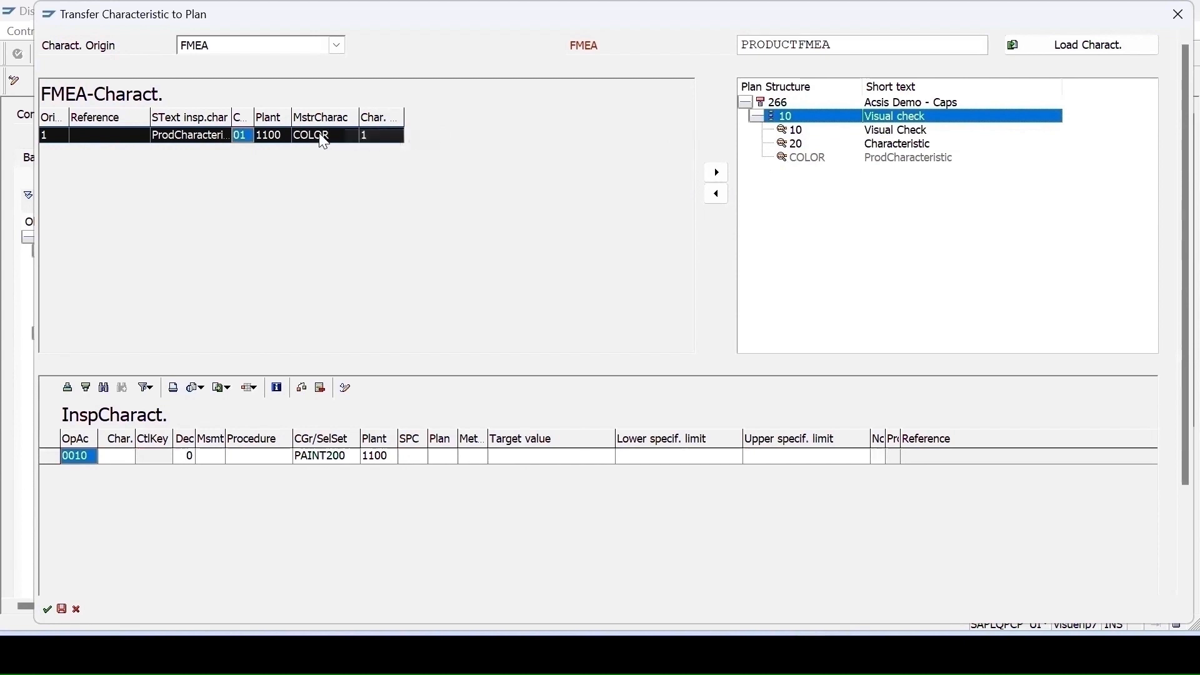
- Remove the added COLOR characteristic from operation 10
left_click(720, 200)
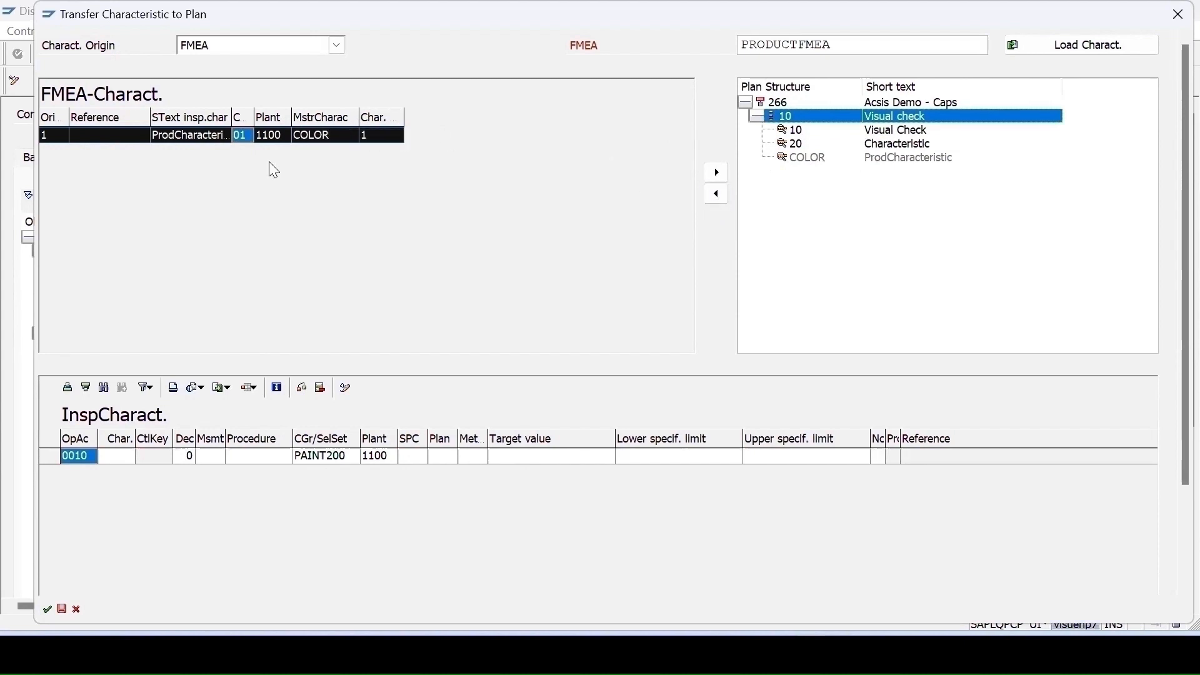
left_click(815, 160)
left_click(713, 194)
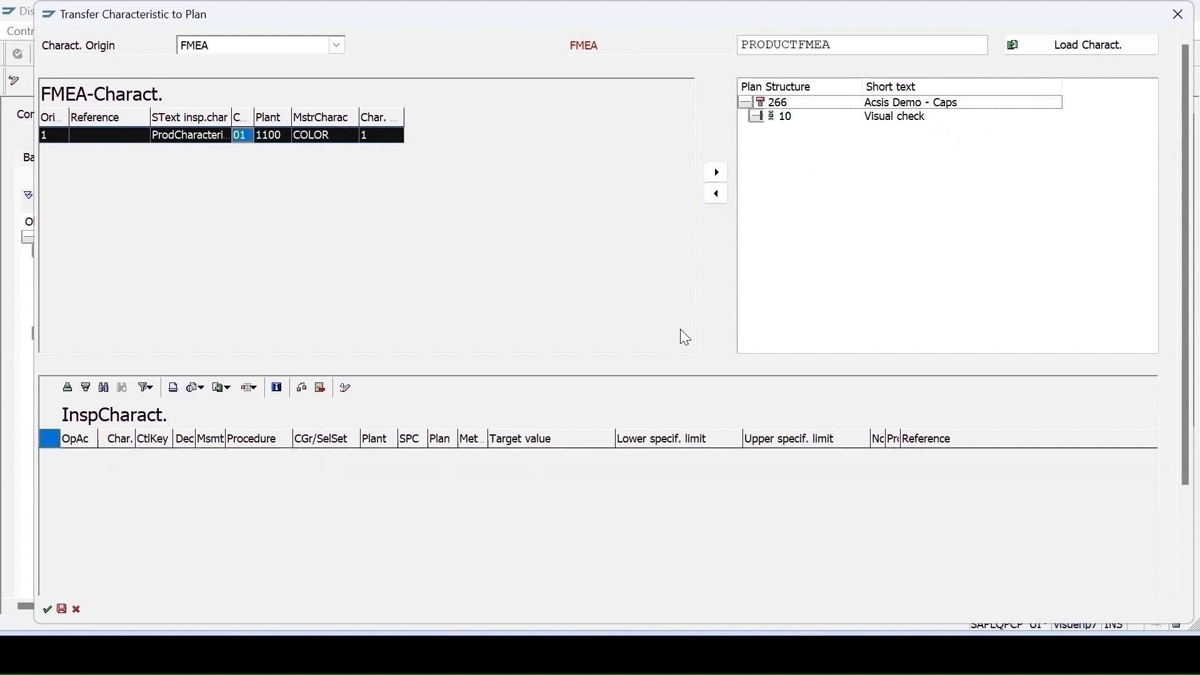
- Move the ProdCharacteristic FMEA characteristic onto operation 10 Visual check in the plan structure
left_click(757, 117)
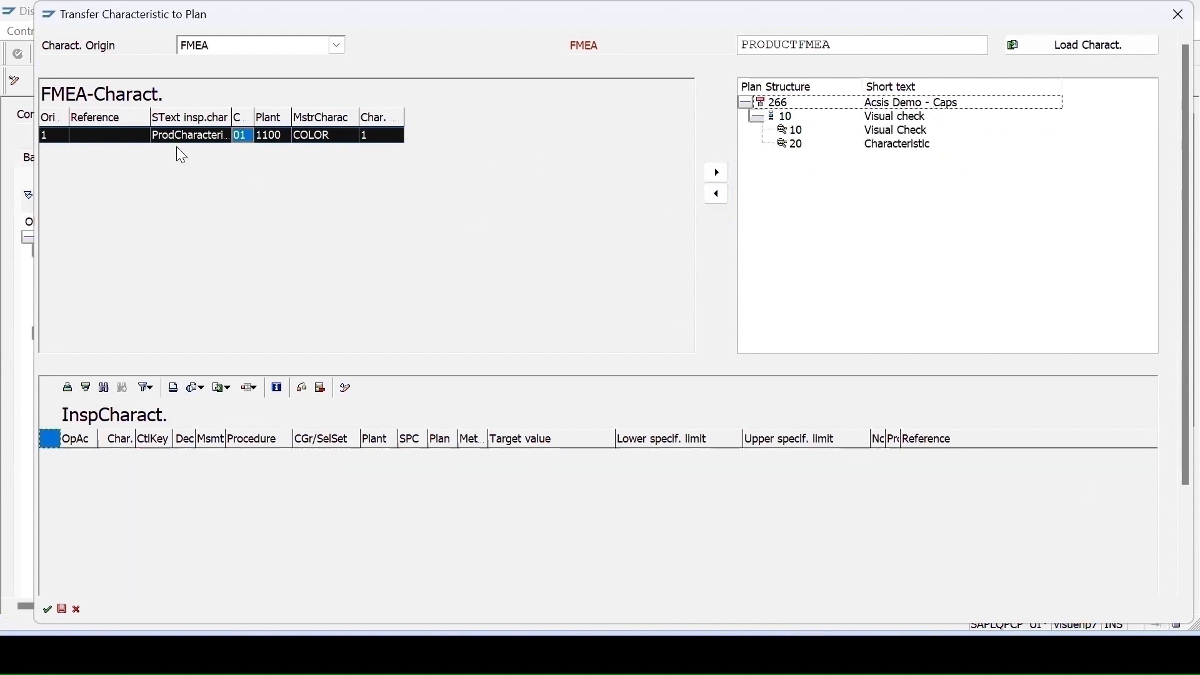
mouse_move(220, 140)
left_mouse_down()
mouse_move(886, 150)
mouse_move(793, 150)
mouse_move(790, 126)
mouse_move(838, 142)
left_mouse_up()
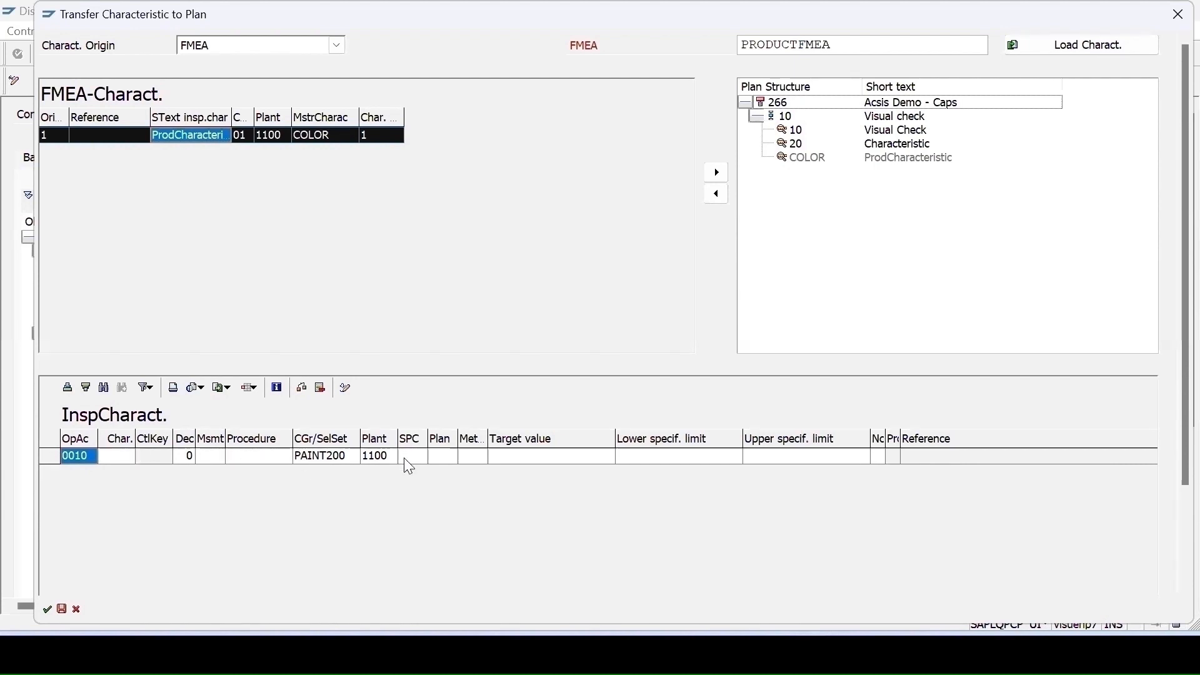
- Run the consistency check on the copied characteristics and review the log
left_click(301, 390)
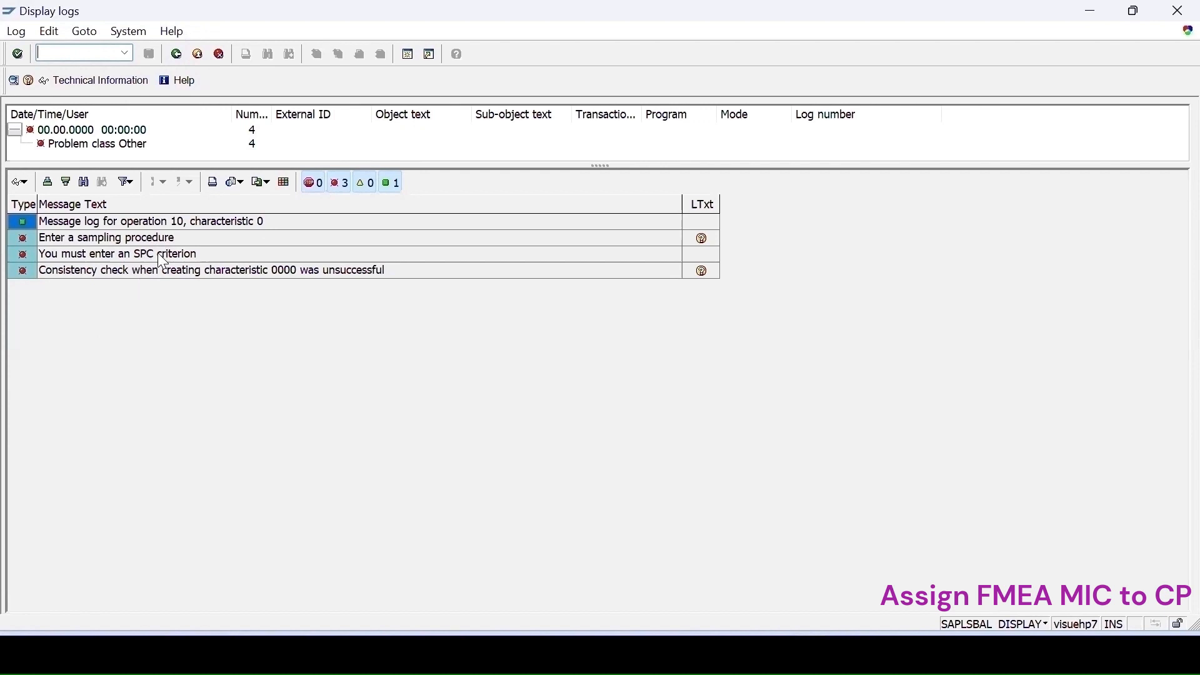
left_click(177, 53)
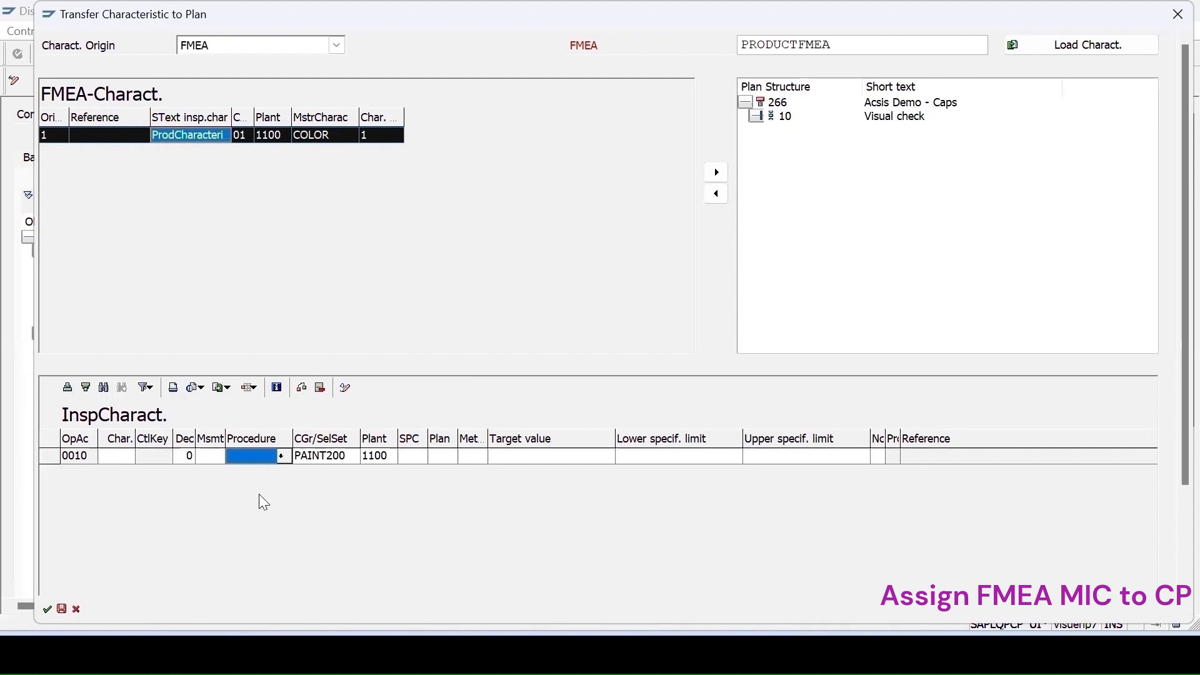
- Set the transferred characteristic's sampling procedure to QLY-SPC and its SPC criterion to 02
left_click(281, 456)
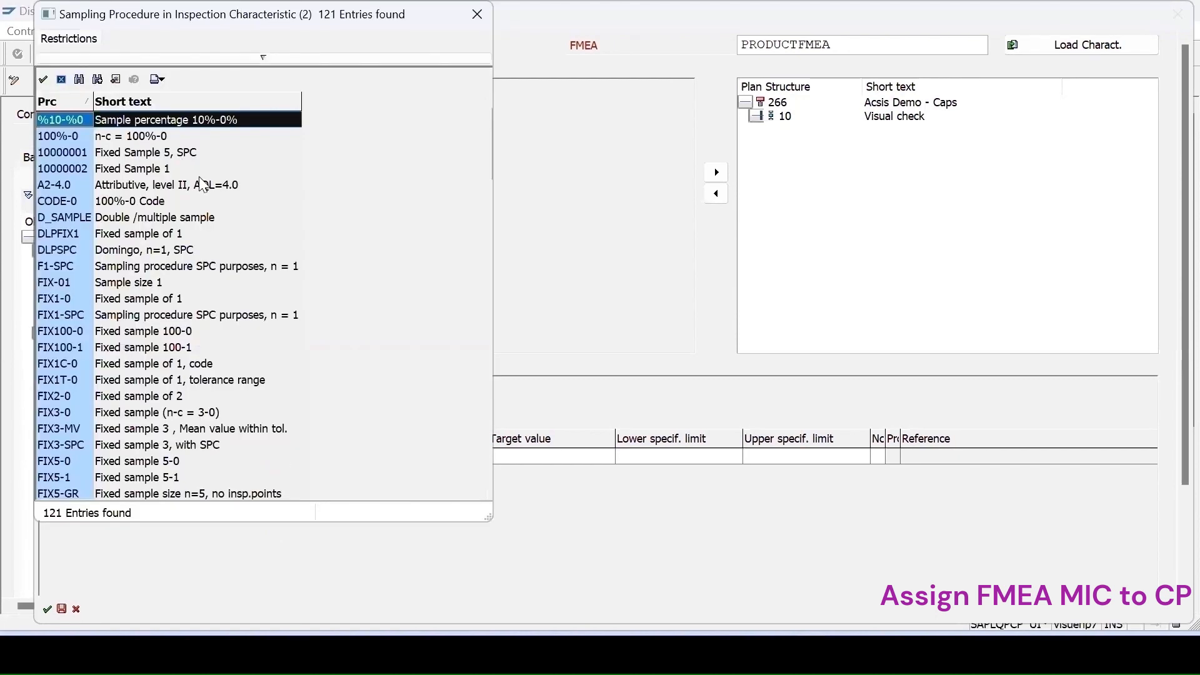
scroll(188, 456, "down", 7)
left_click(128, 430)
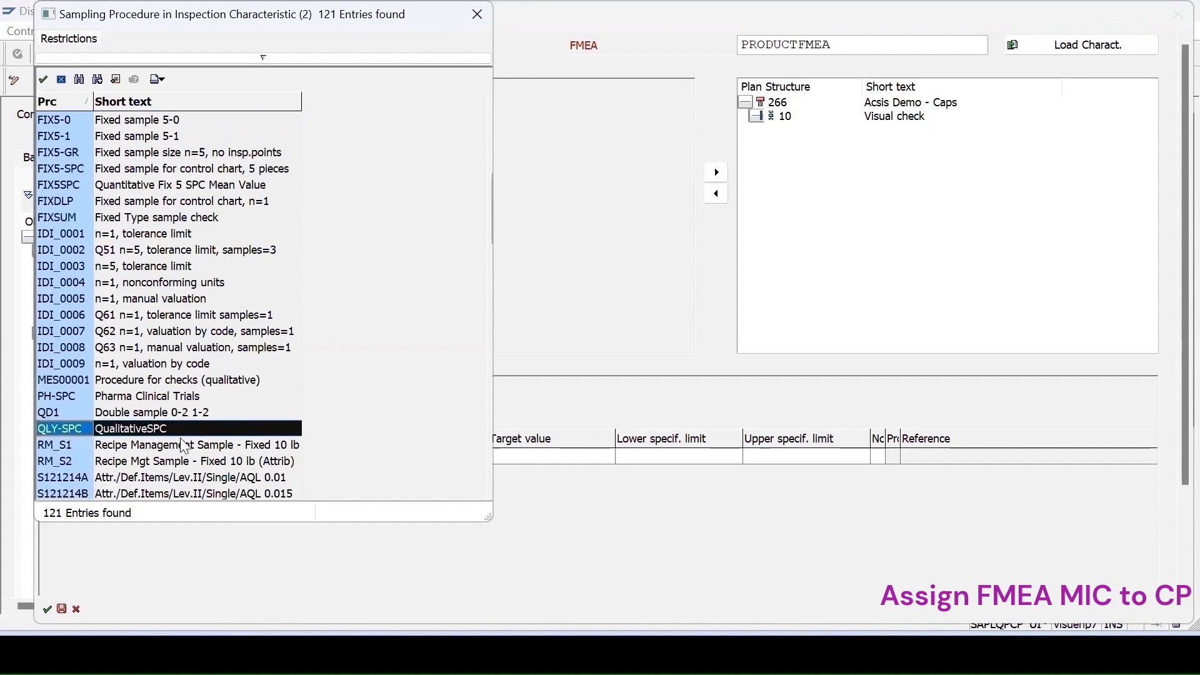
double_click(100, 428)
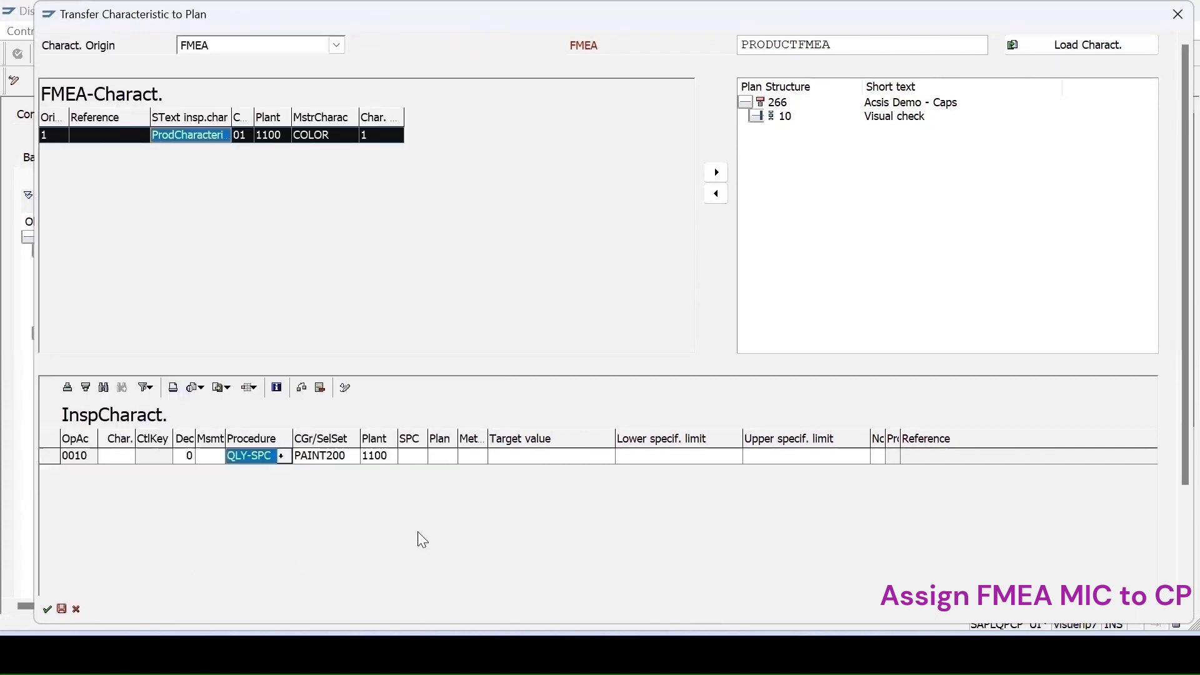
left_click(420, 459)
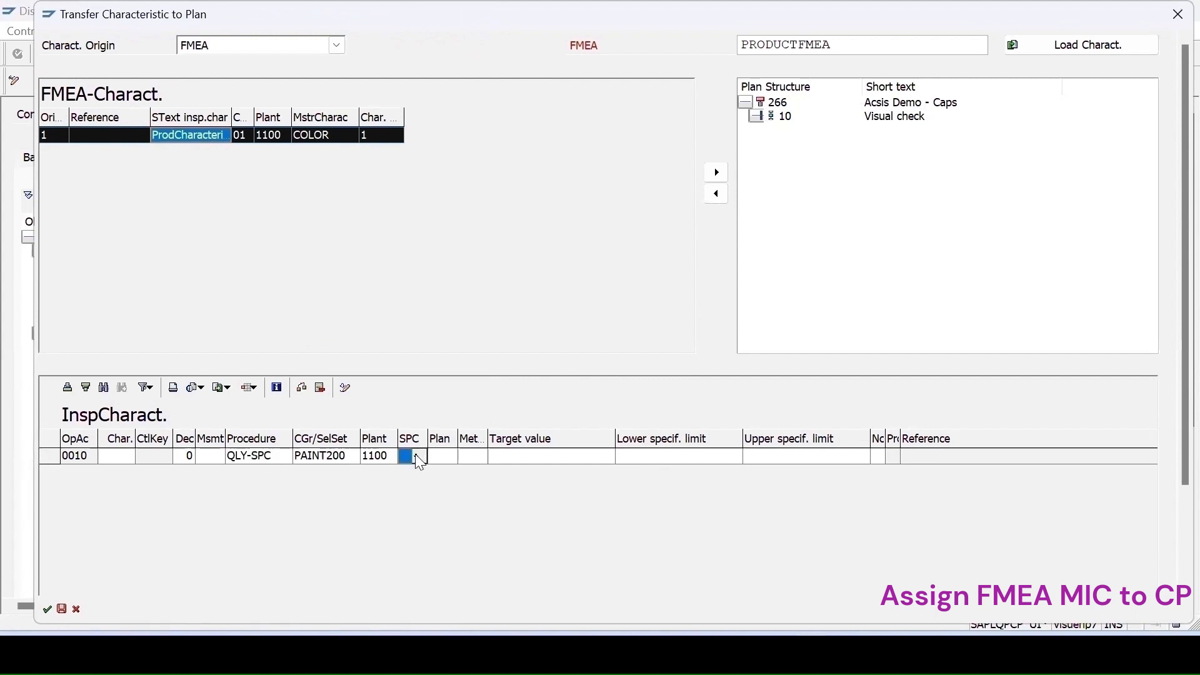
left_click(418, 458)
- Recheck the copied characteristics for consistency and save them to the control plan
left_click(301, 395)
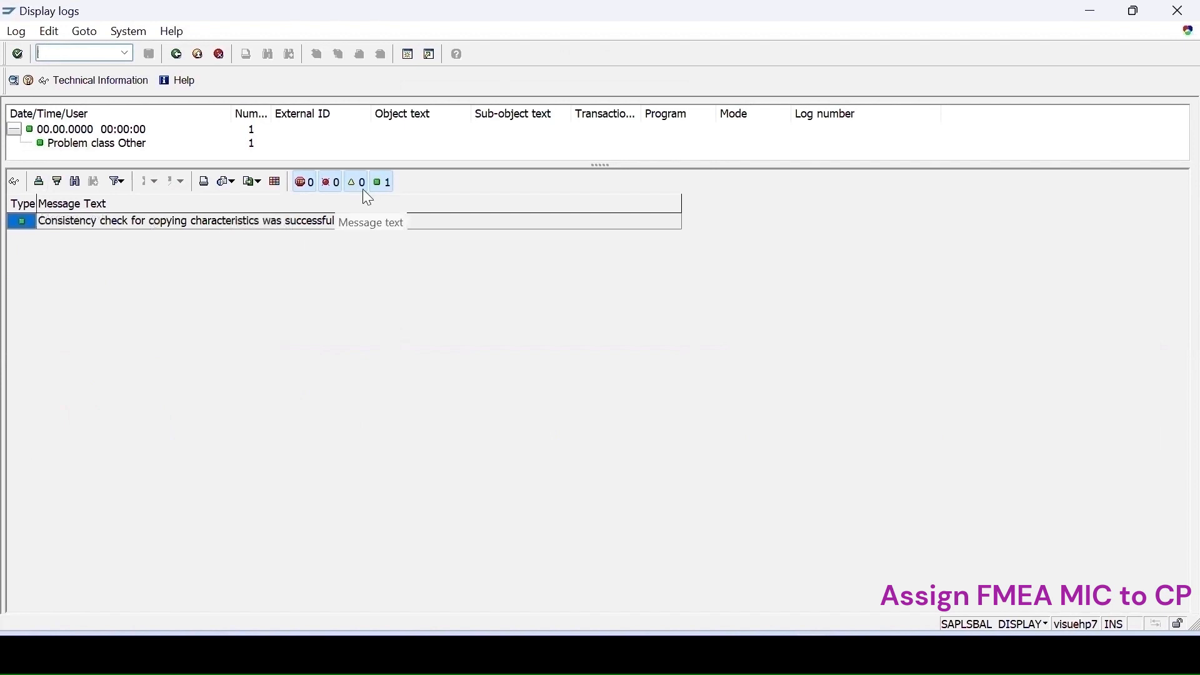
left_click(176, 54)
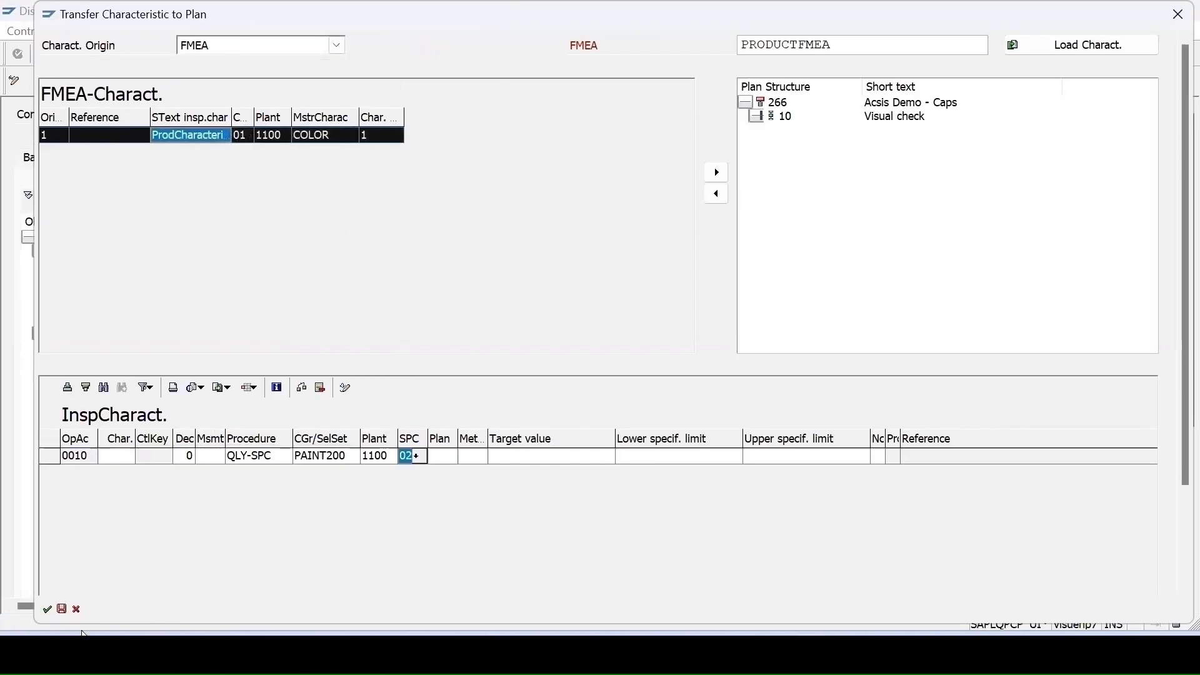
left_click(62, 609)
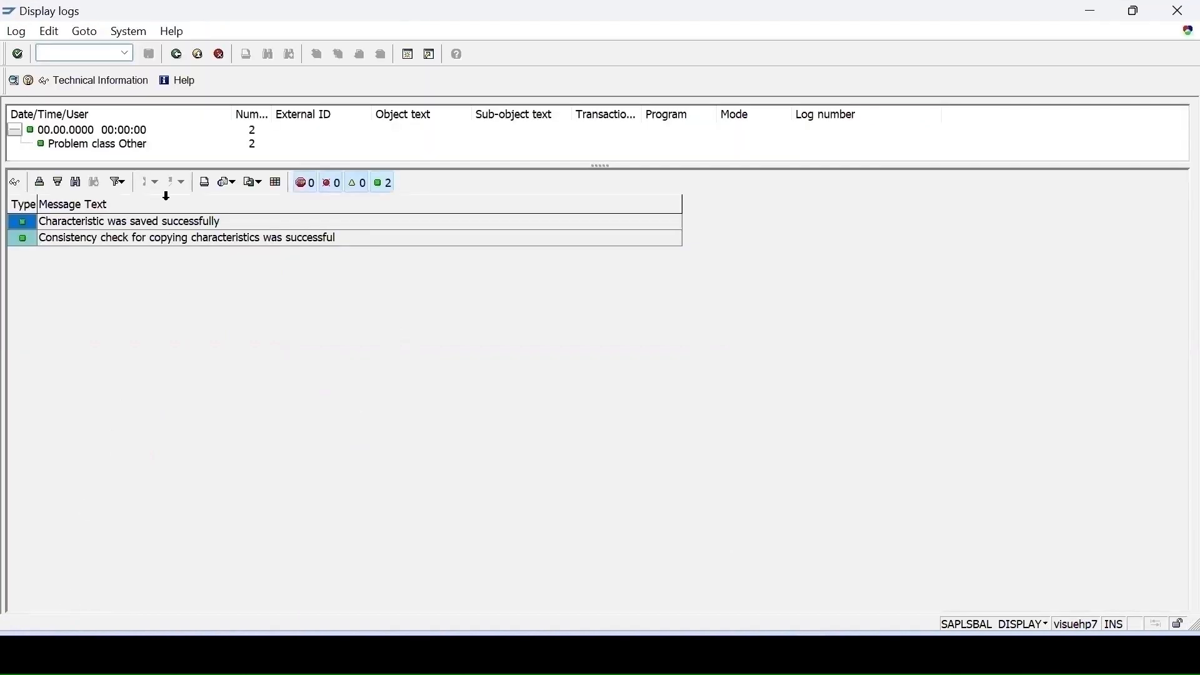
left_click(177, 54)
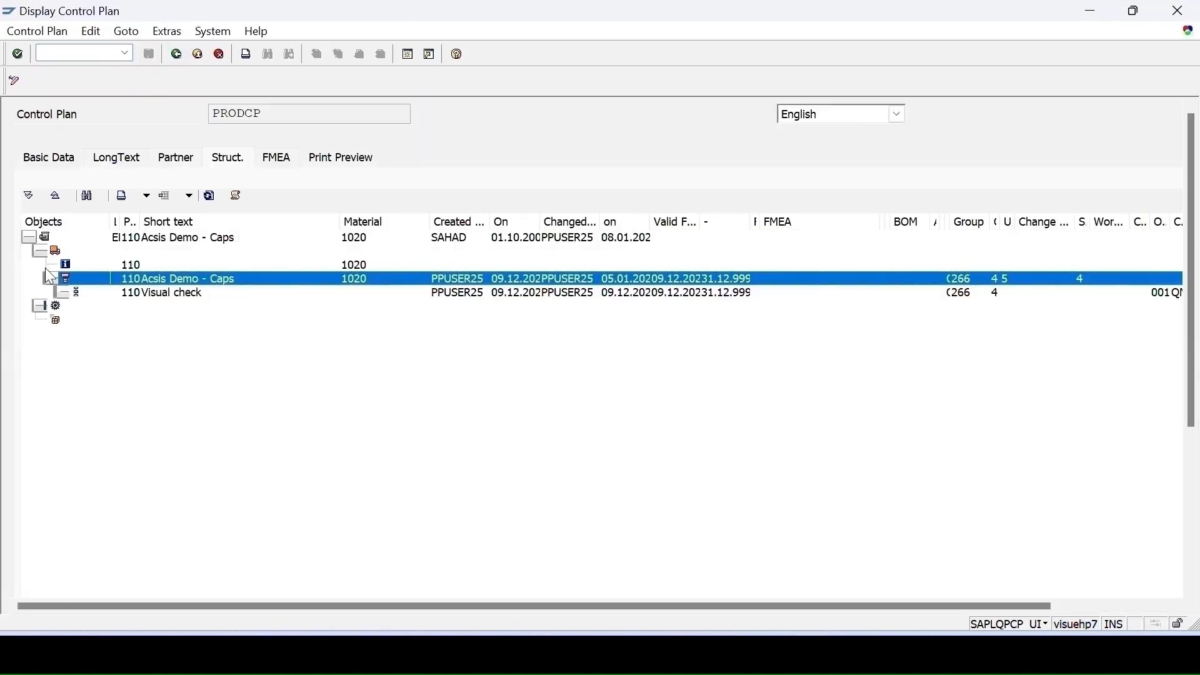
- Expand the control plan structure to review the characteristics under operation Visual check
left_click(51, 278)
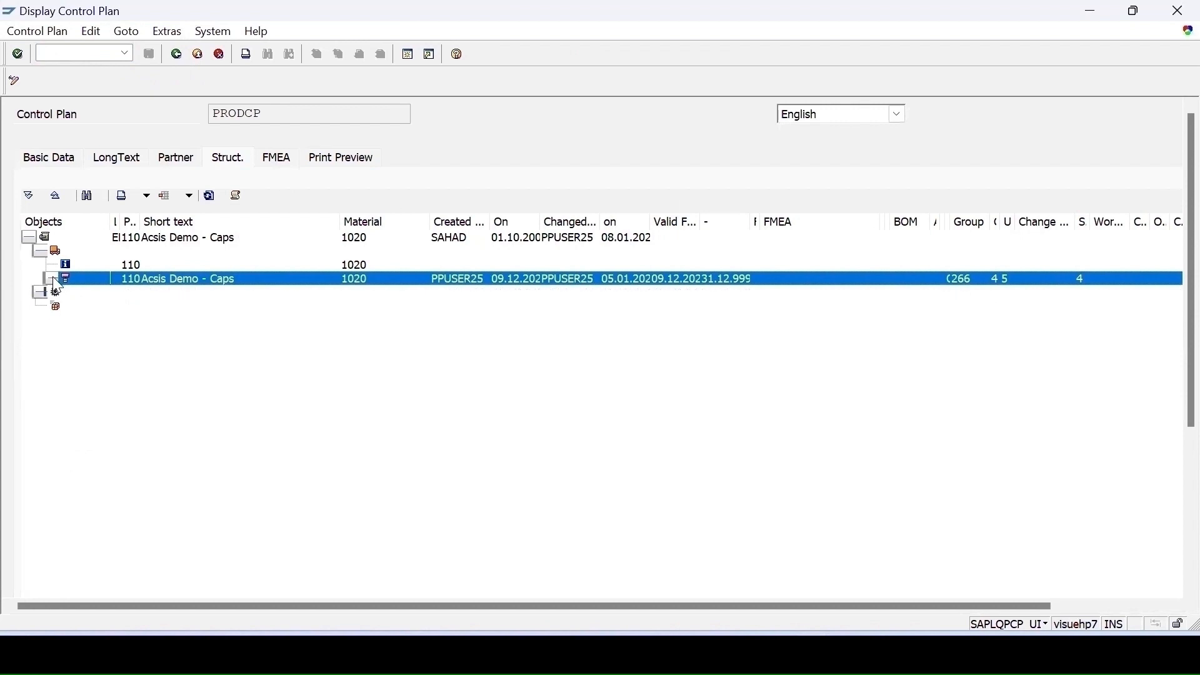
left_click(52, 279)
left_click(63, 295)
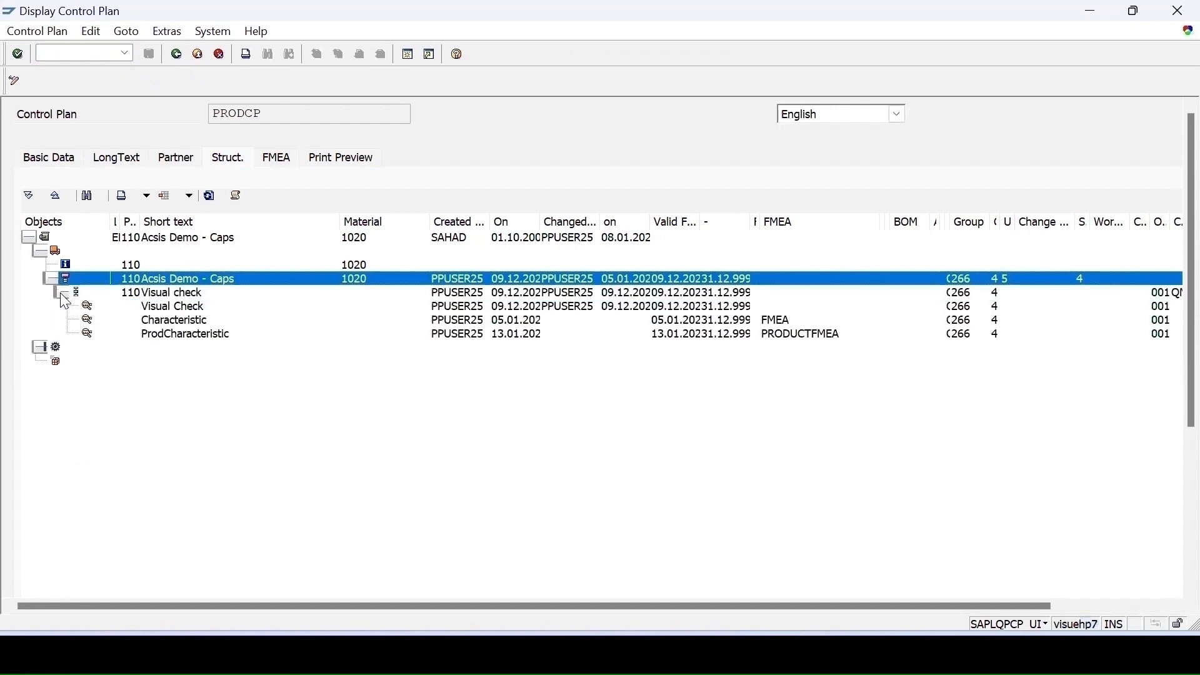
left_click(160, 340)
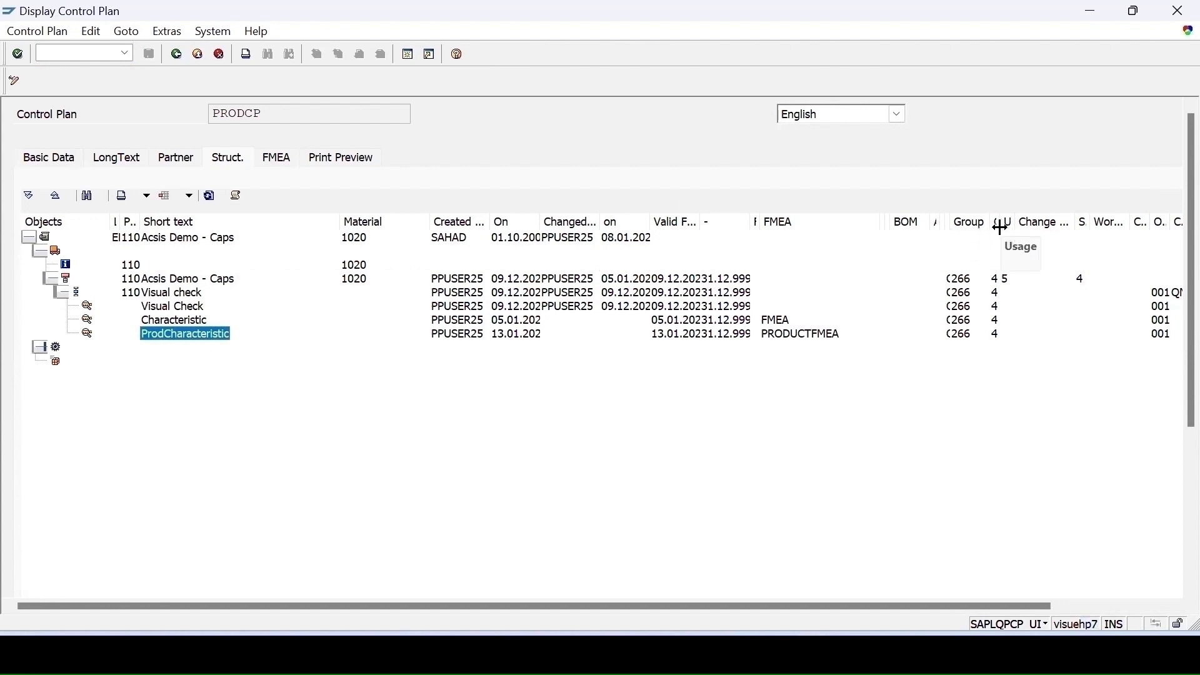
left_click_drag(1000, 228, 1128, 229)
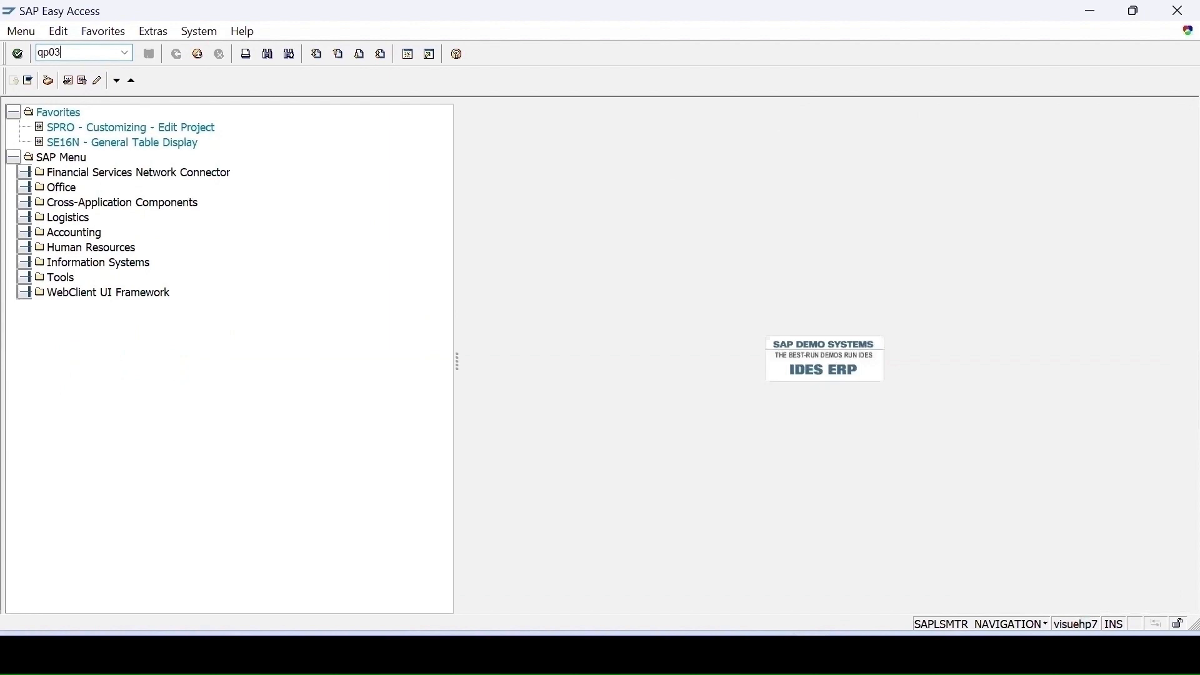
- Open the inspection plan display (QP03) for material 1020 in plant 1100
key("Return")
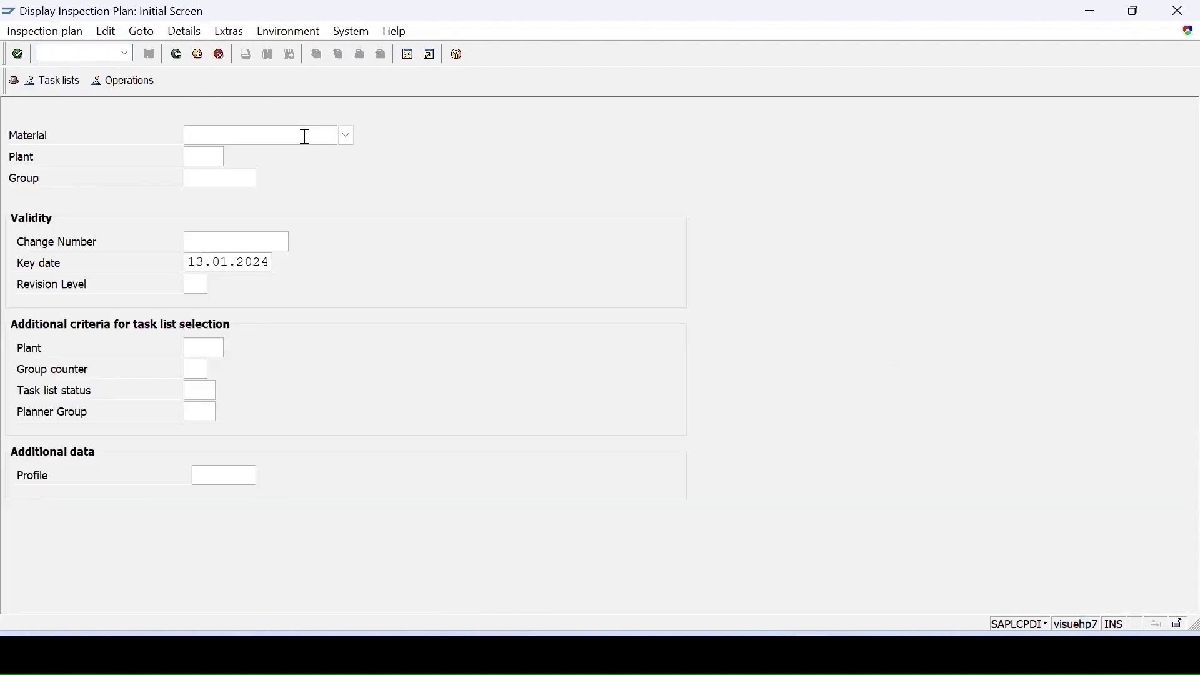
left_click(305, 136)
type("1020")
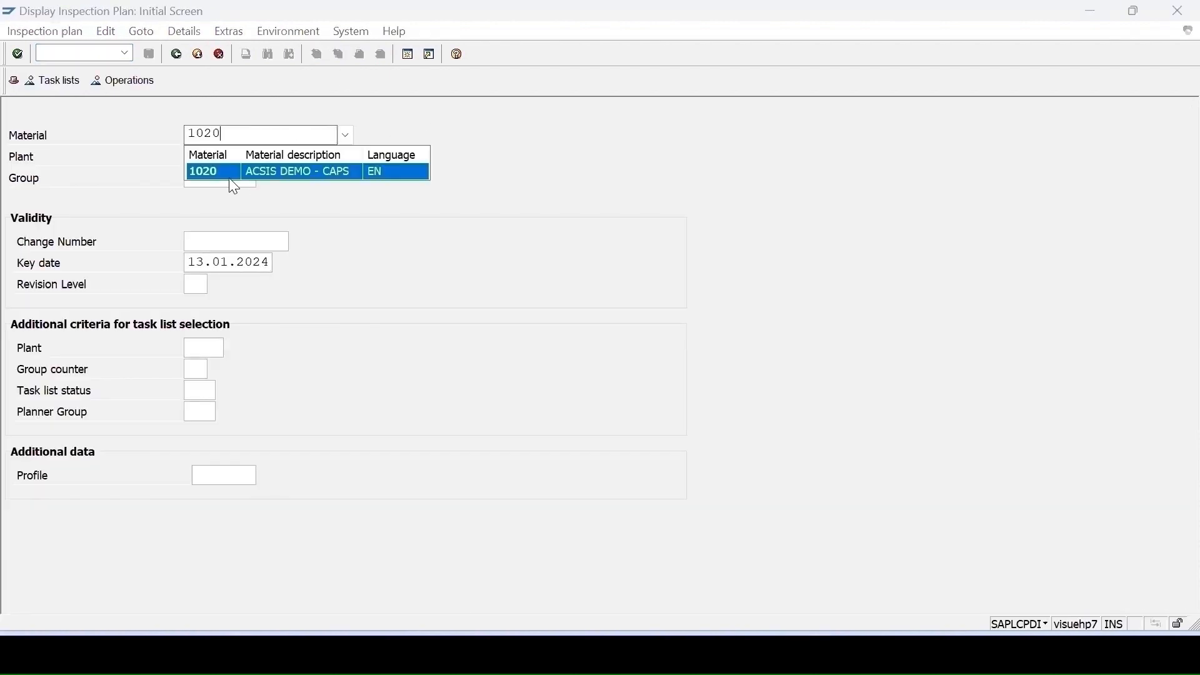
left_click(211, 173)
left_click(198, 157)
type("1100")
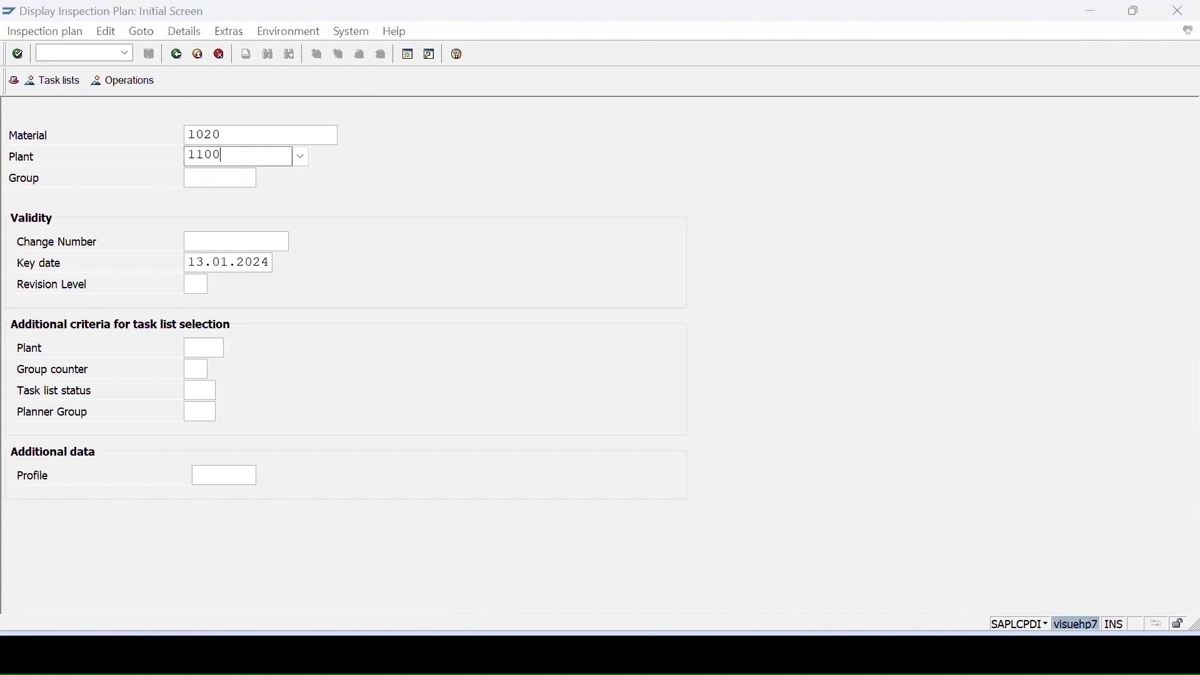
key("Return")
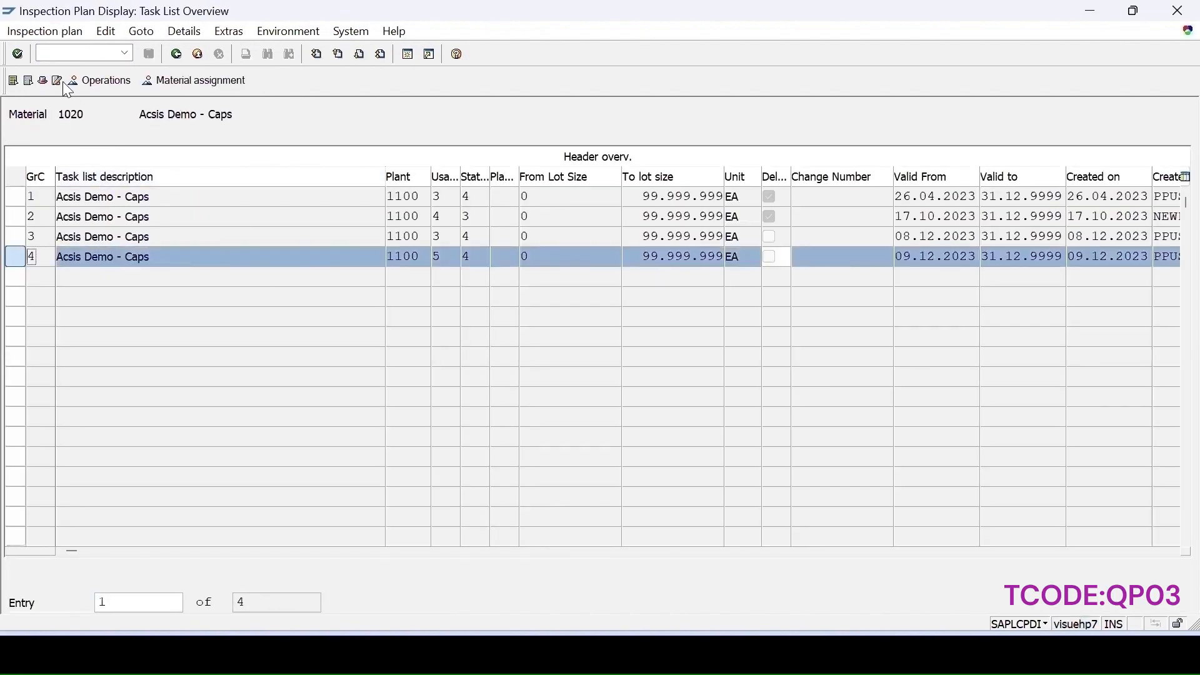
- Review the inspection characteristics of operation 0010 in group counter 4
left_click(102, 89)
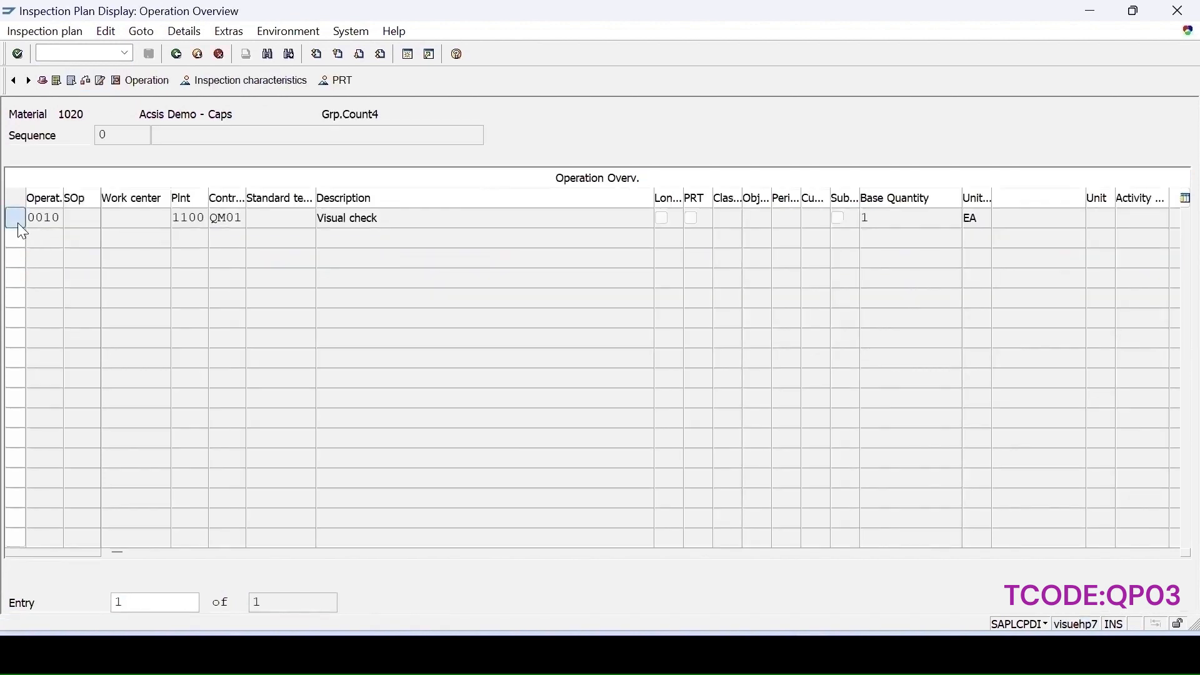
left_click(16, 220)
left_click(277, 87)
left_click(16, 278)
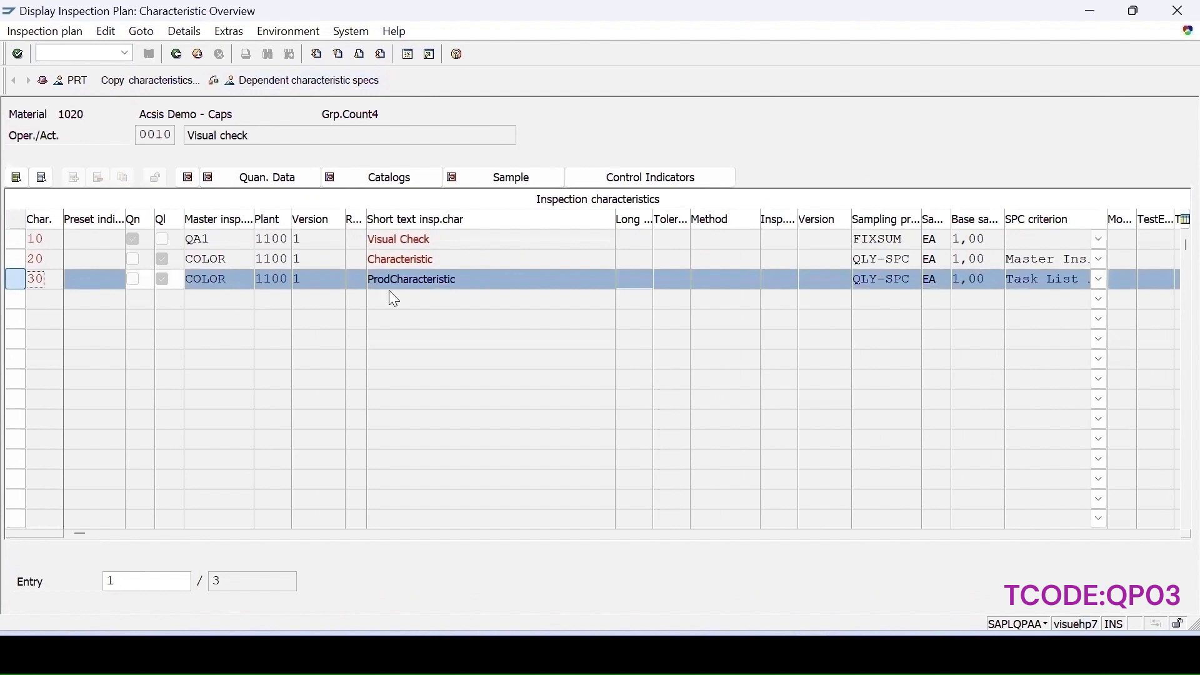
left_click(173, 55)
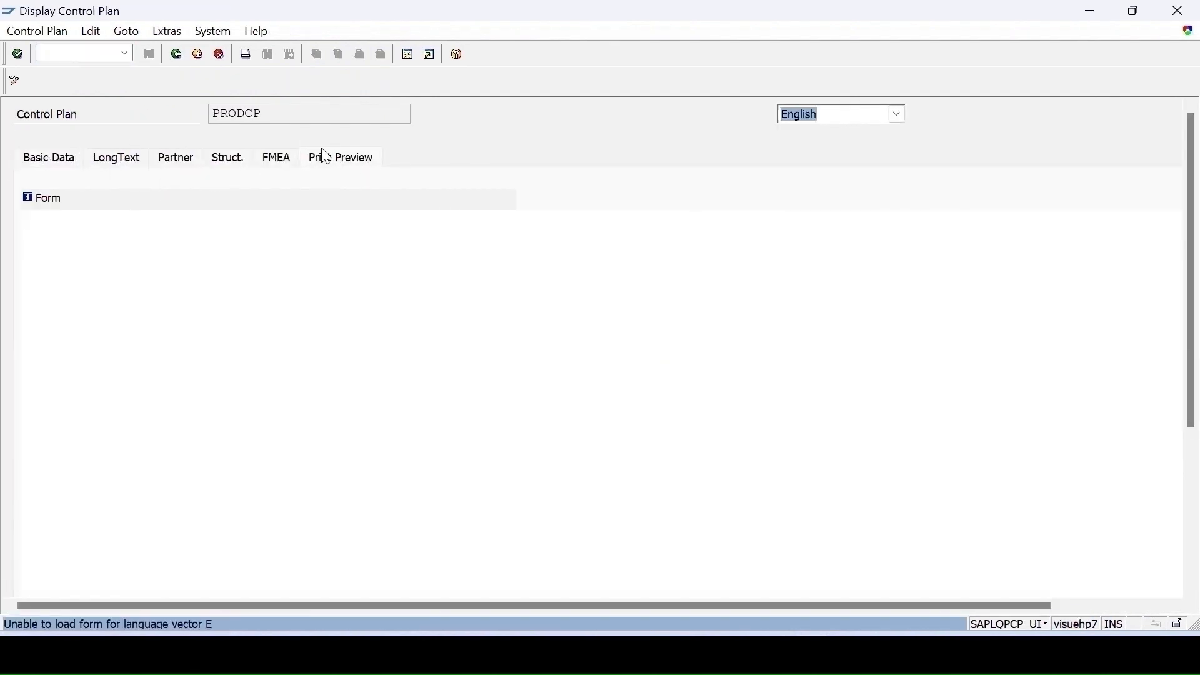
- Review the linked FMEA on the control plan's FMEA tab and in its structure
left_click(282, 161)
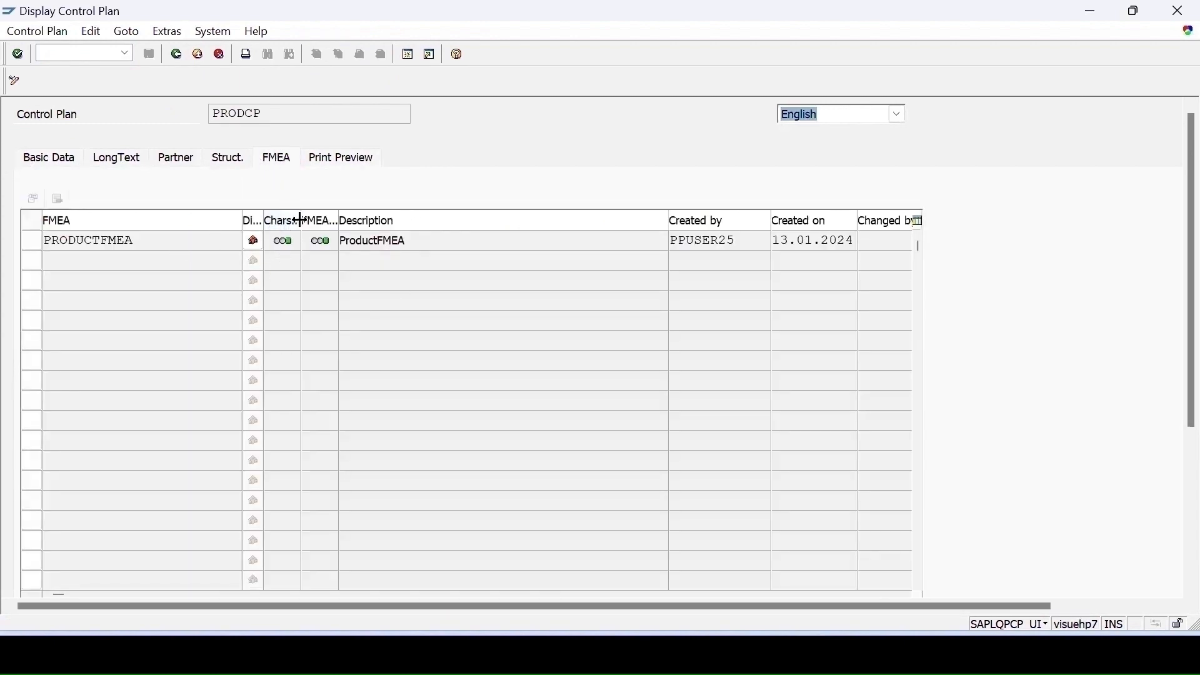
mouse_move(299, 249)
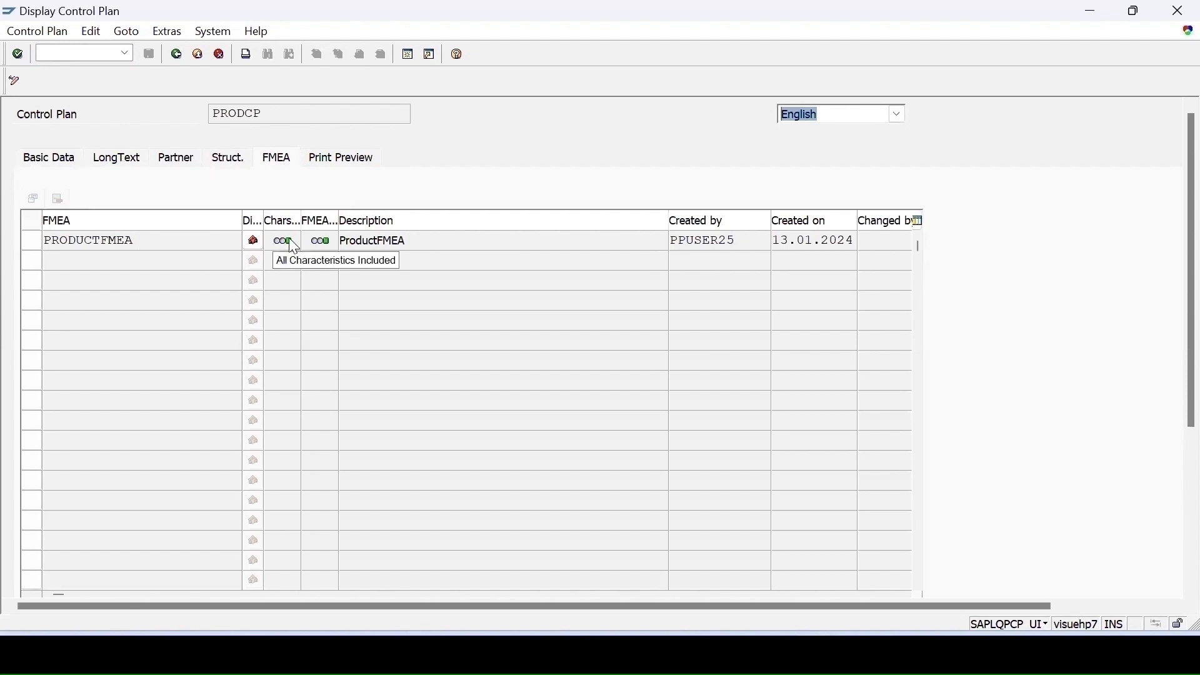
left_click(226, 161)
left_click(168, 376)
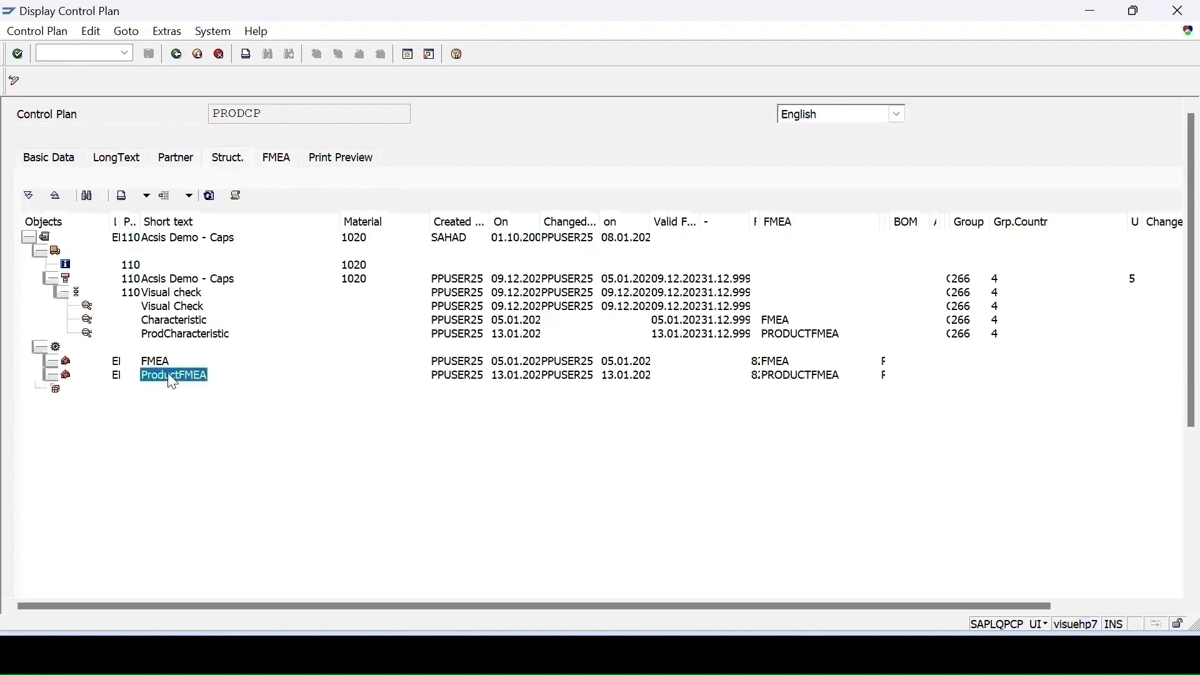
- Display the ProductFMEA from the control plan structure
left_click(71, 377)
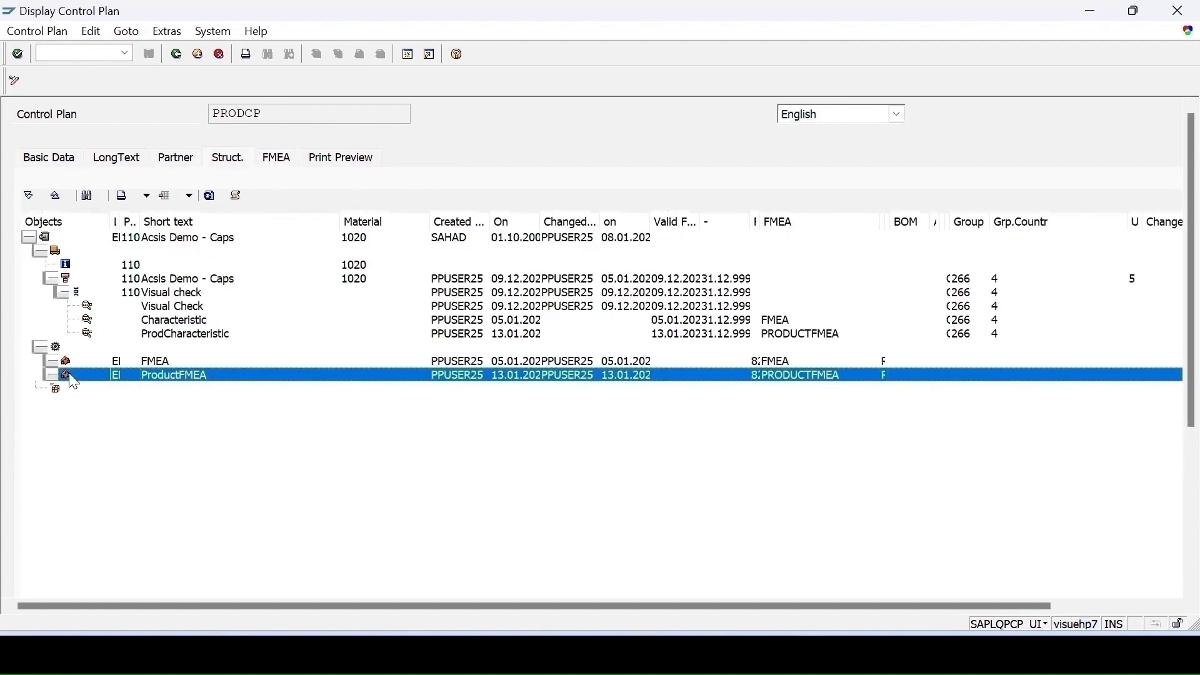
right_click(65, 375)
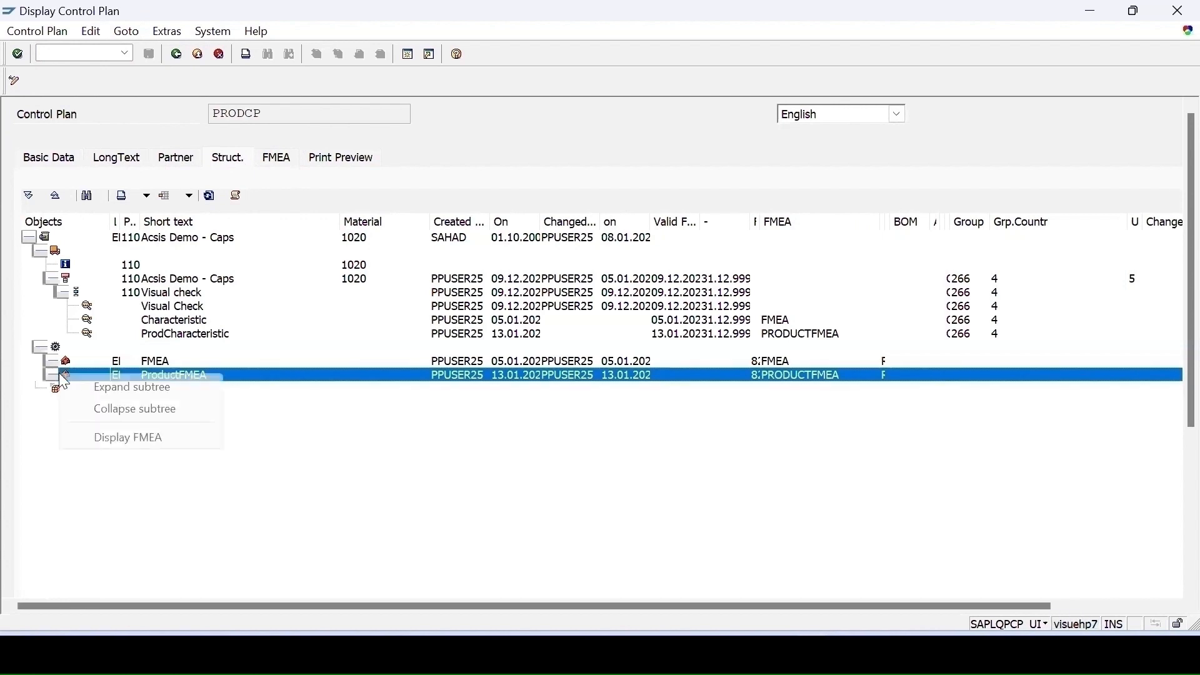
left_click(125, 439)
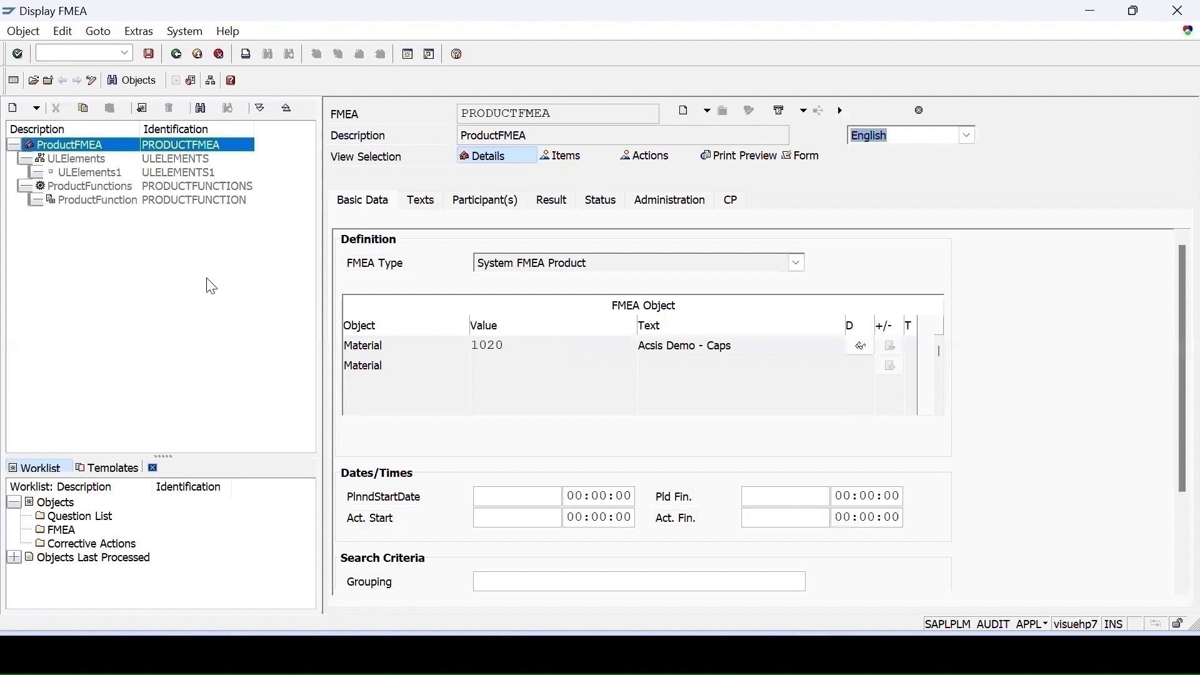
- Examine the control plan linked to ProductFMEA and its details, then return to the control plan
left_click(732, 201)
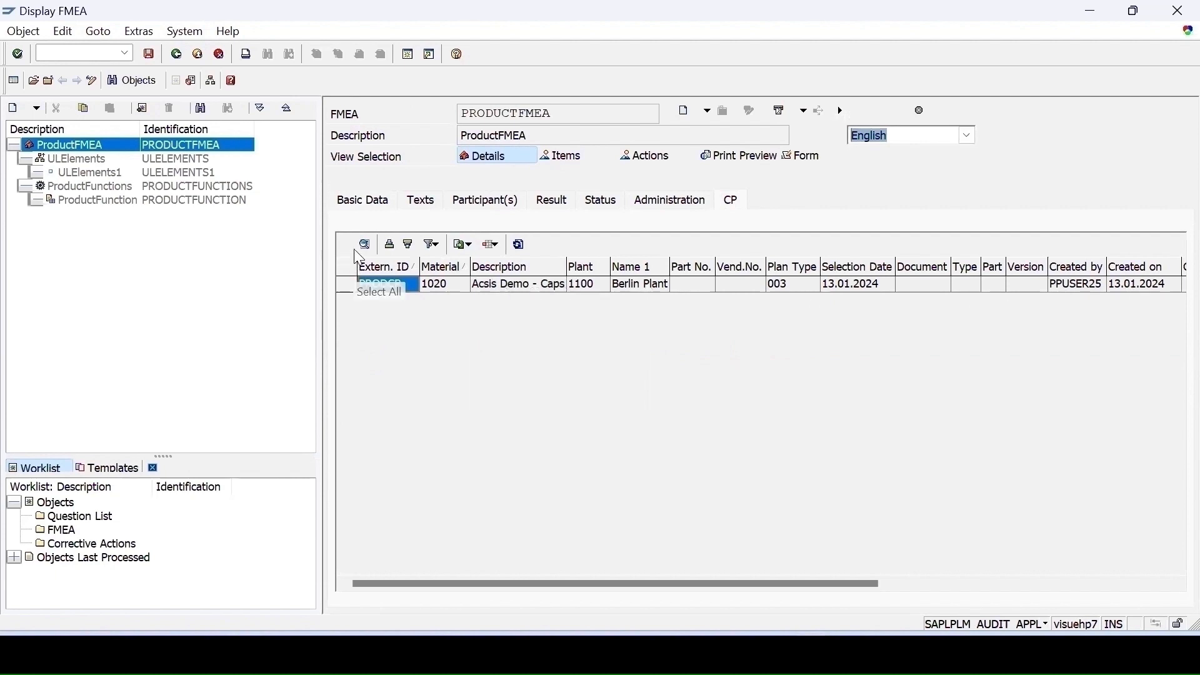
left_click(342, 285)
left_click(365, 243)
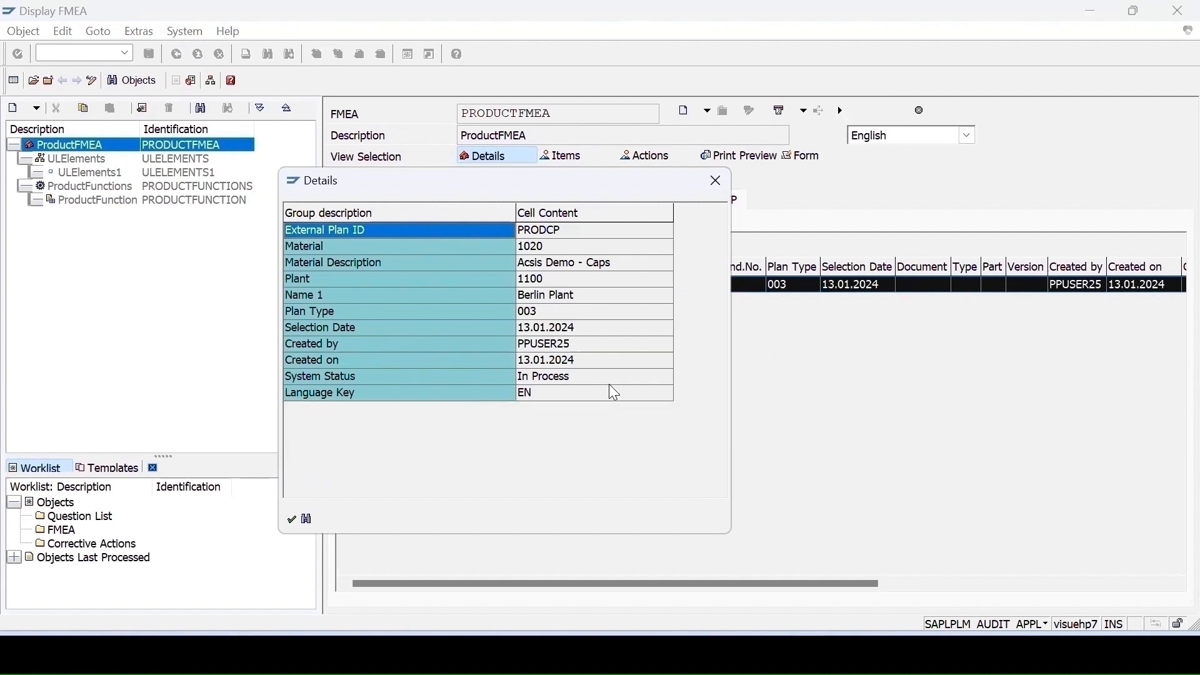
left_click(710, 180)
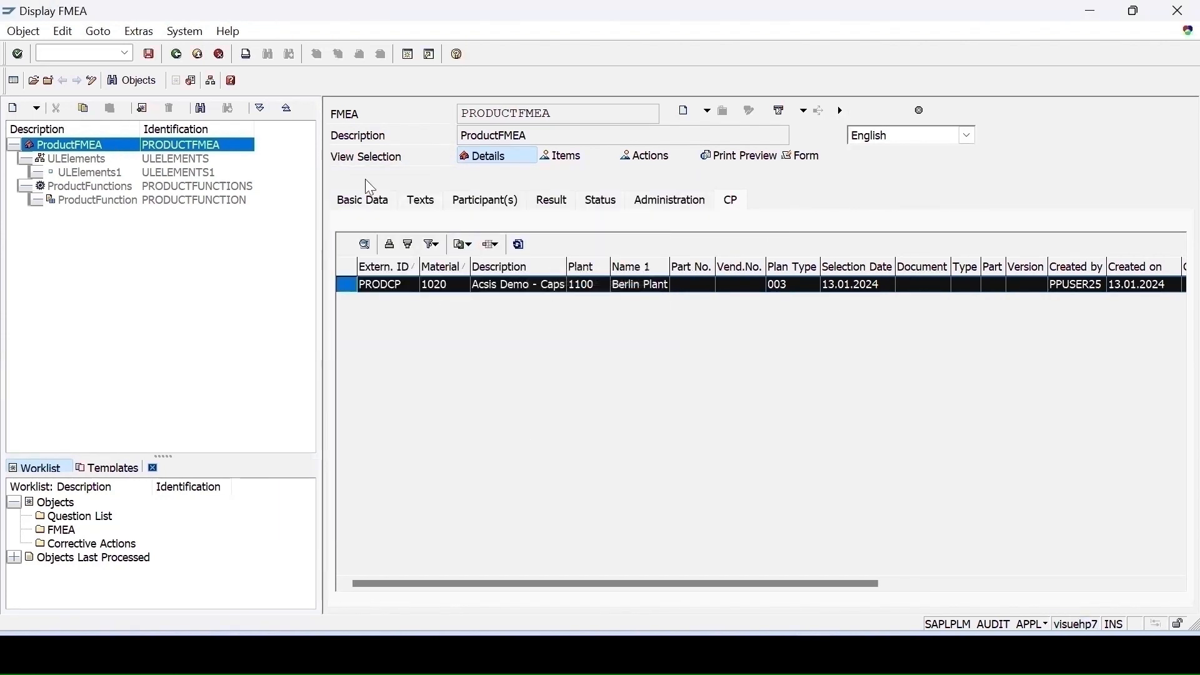
left_click(178, 55)
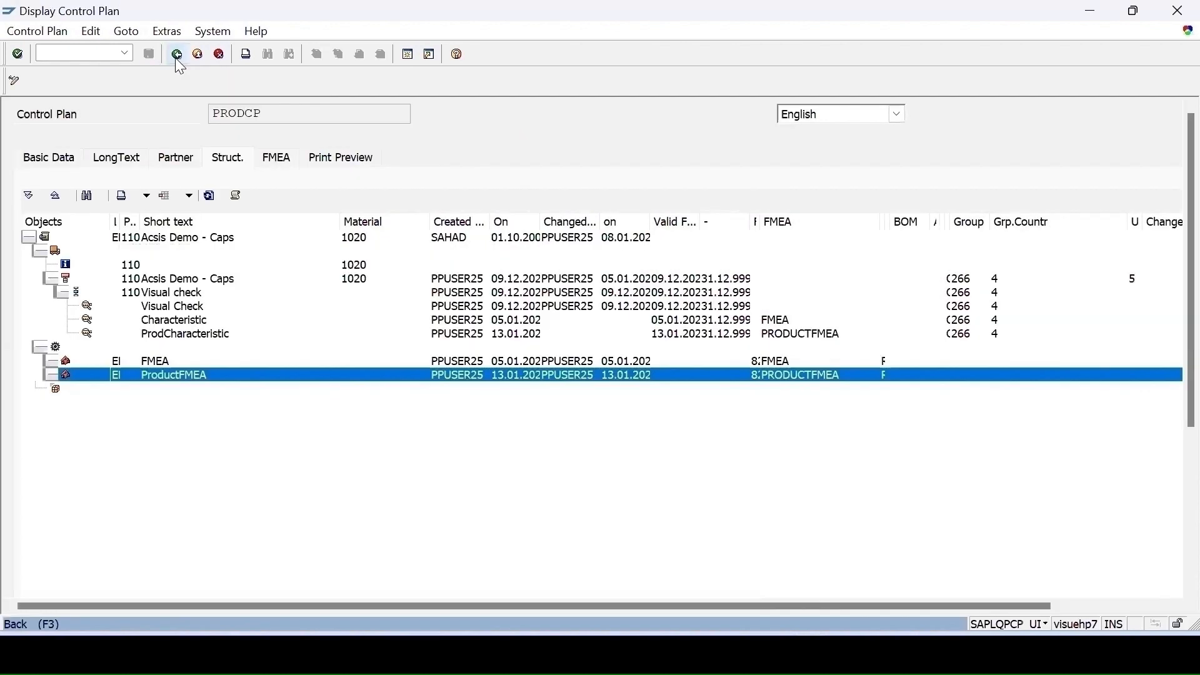
- Return to the control plan's basic data and switch the control plan PRODCP into change mode
left_click(178, 58)
key("Return")
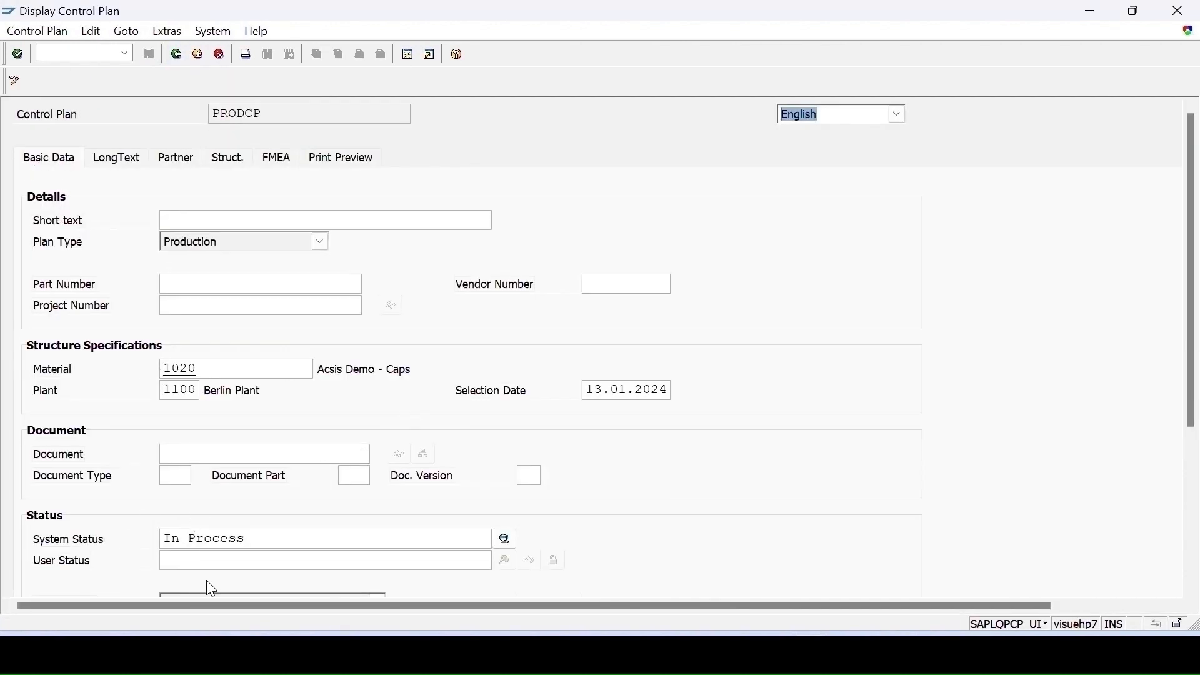
scroll(324, 516, "down", 1)
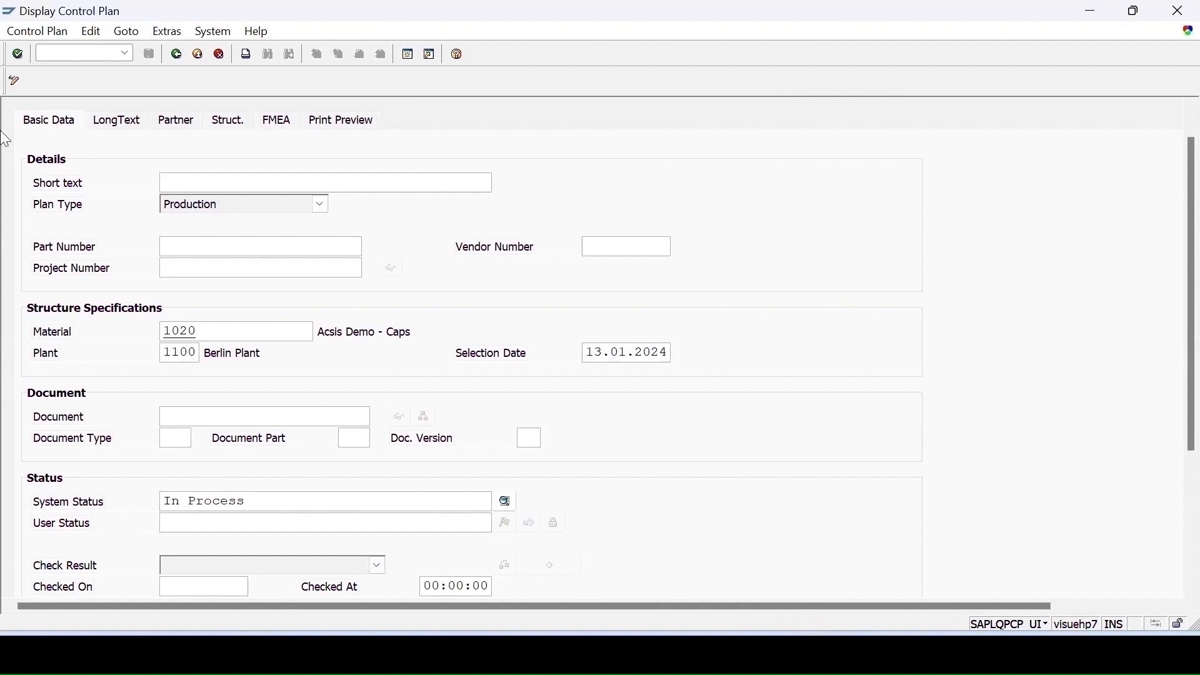
left_click(37, 33)
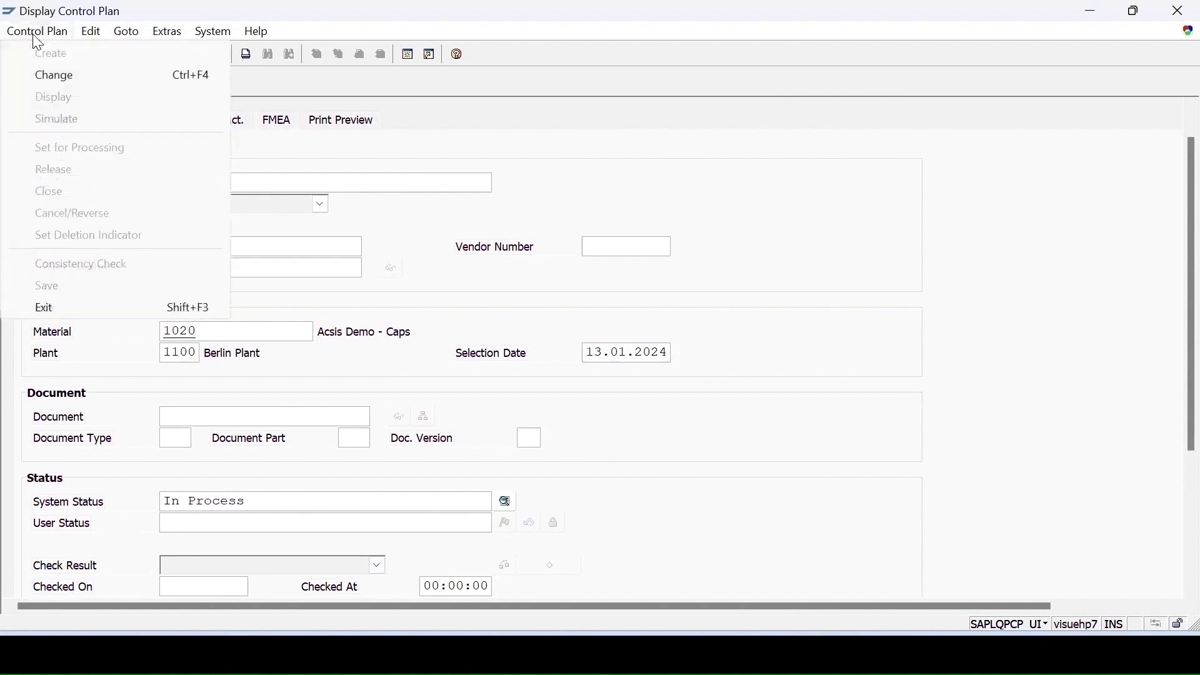
left_click(80, 79)
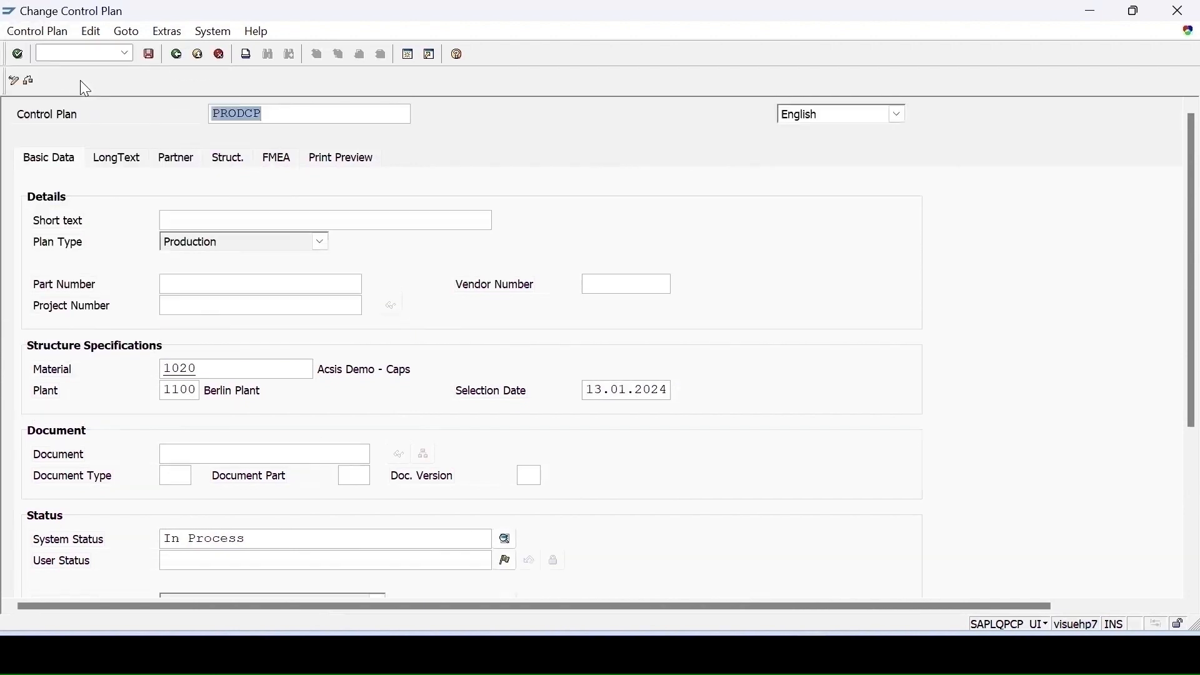
- Run the consistency check on the control plan
scroll(493, 373, "down", 1)
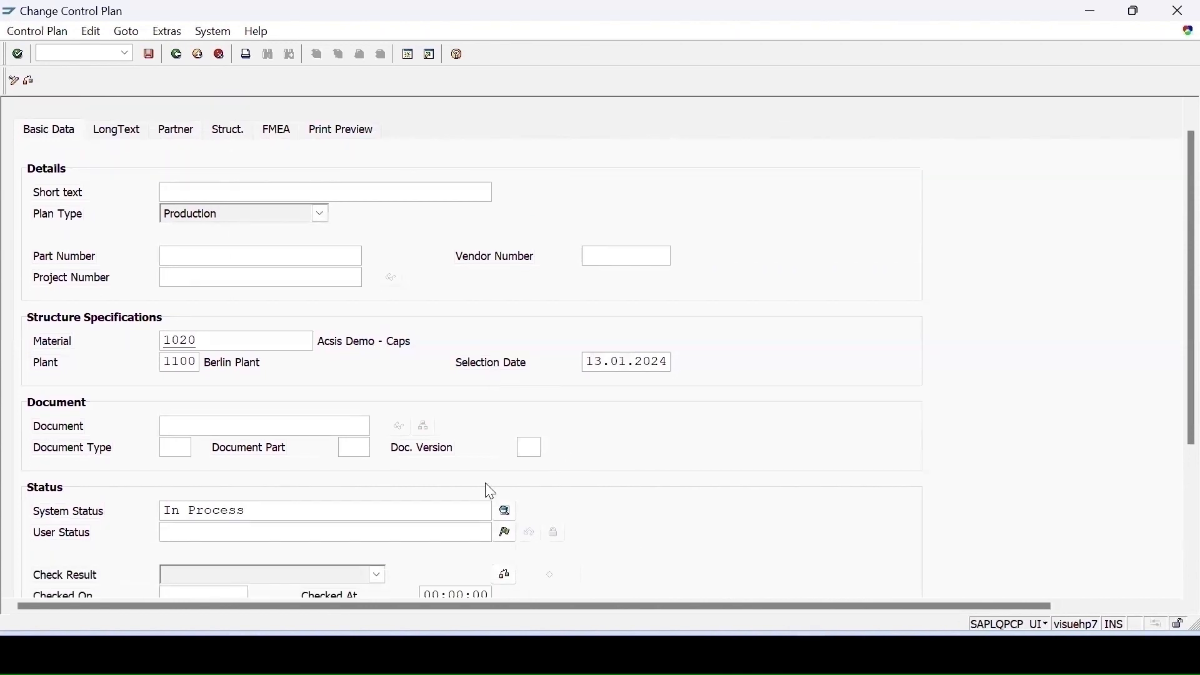
scroll(491, 491, "down", 2)
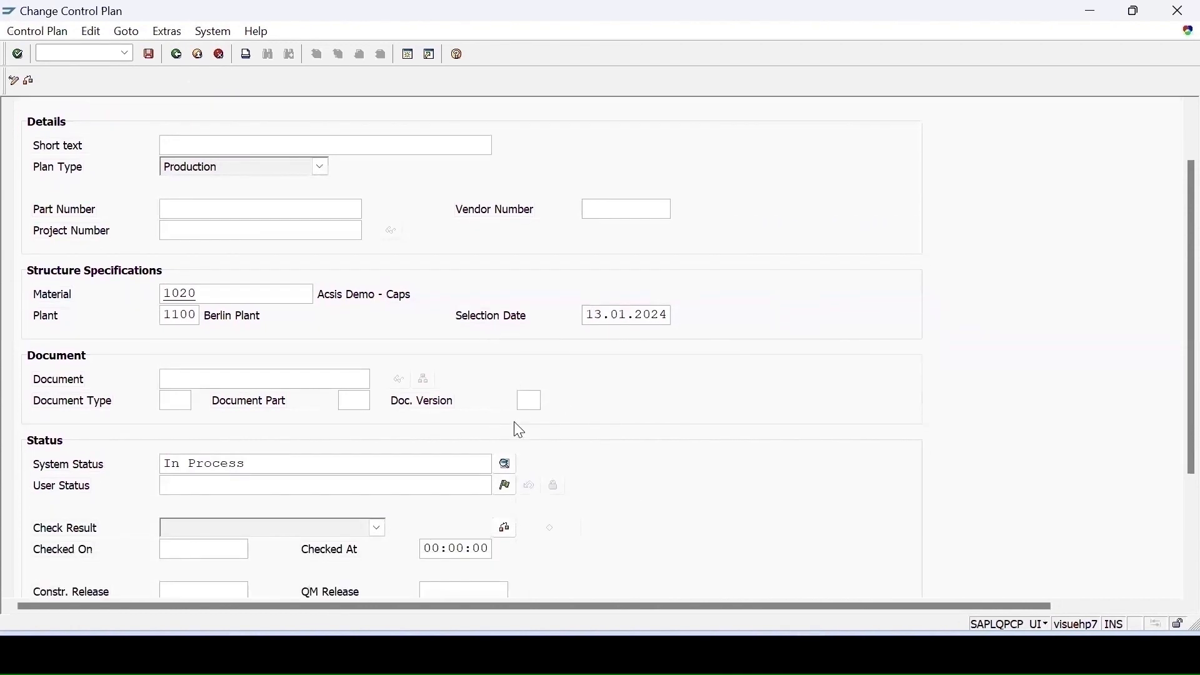
left_click(506, 529)
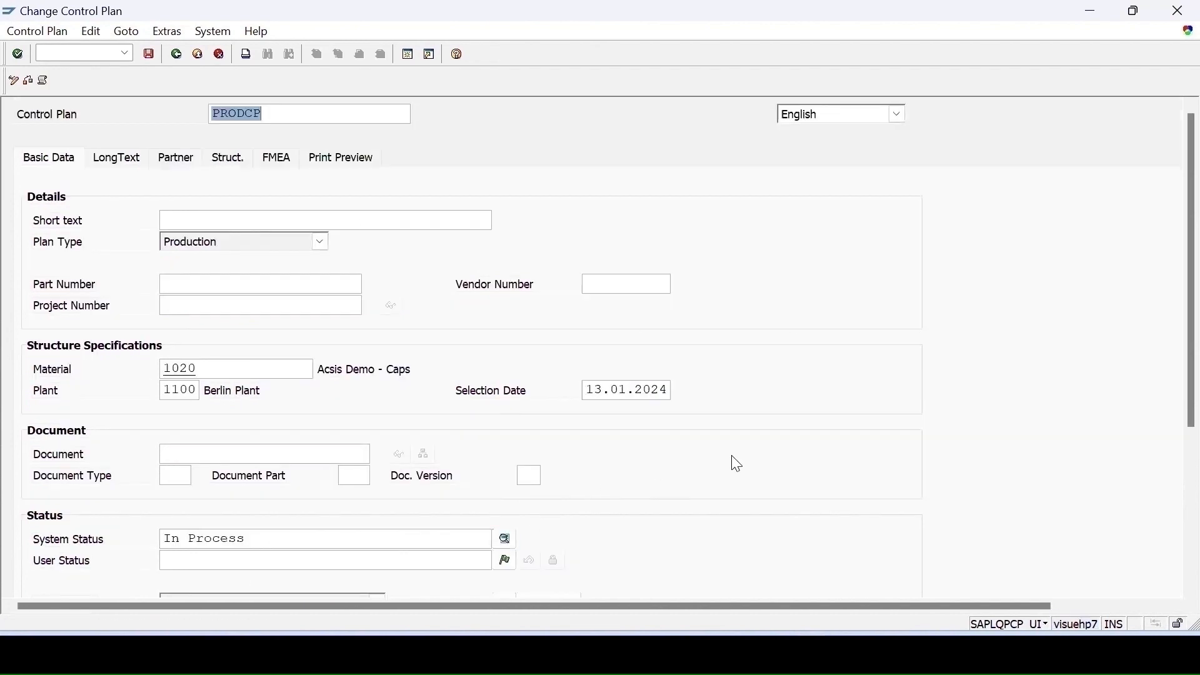
- Release the control plan and save it
scroll(733, 461, "down", 1)
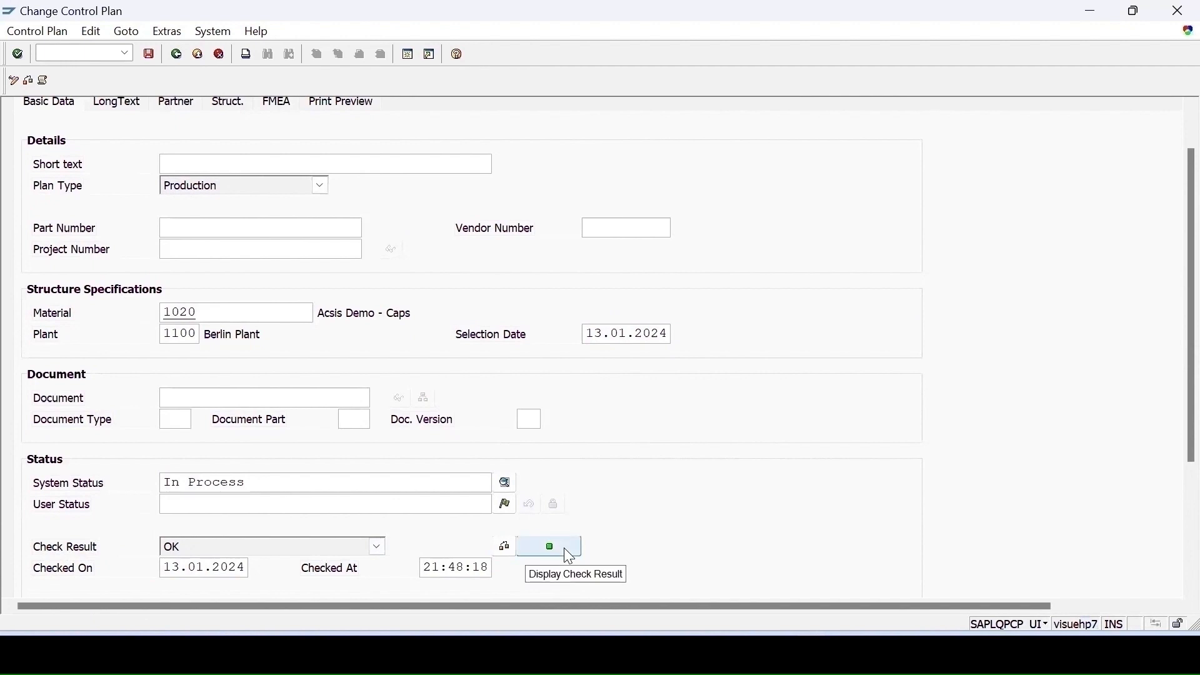
scroll(569, 557, "down", 3)
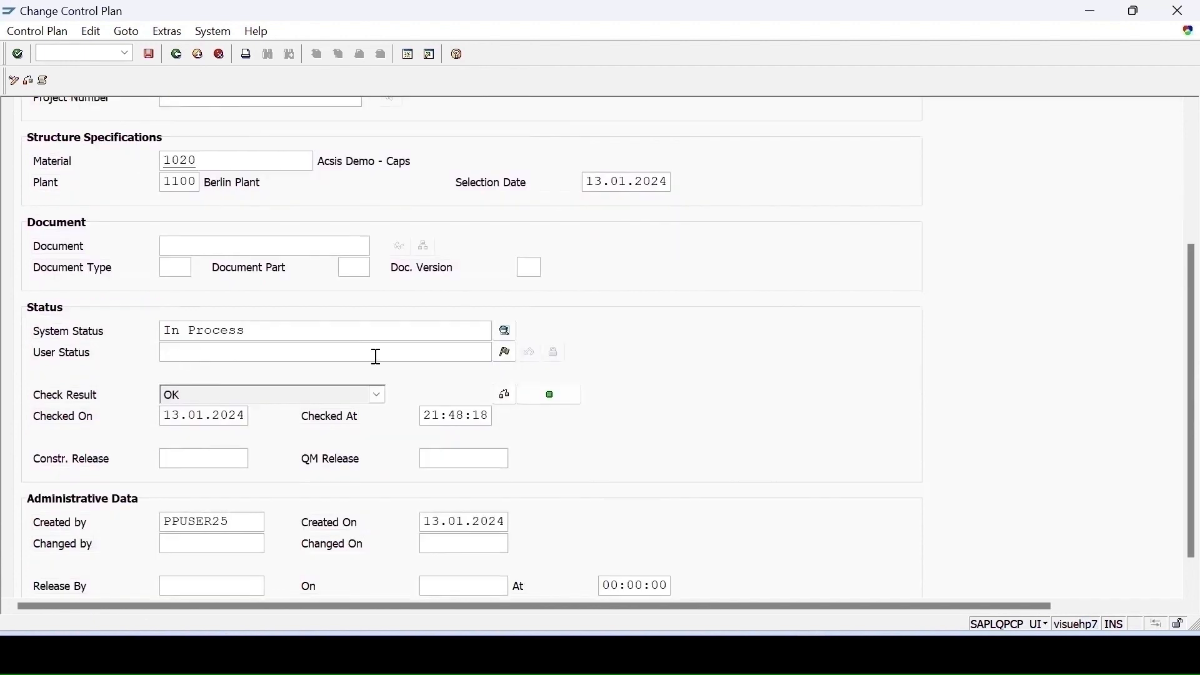
left_click(507, 354)
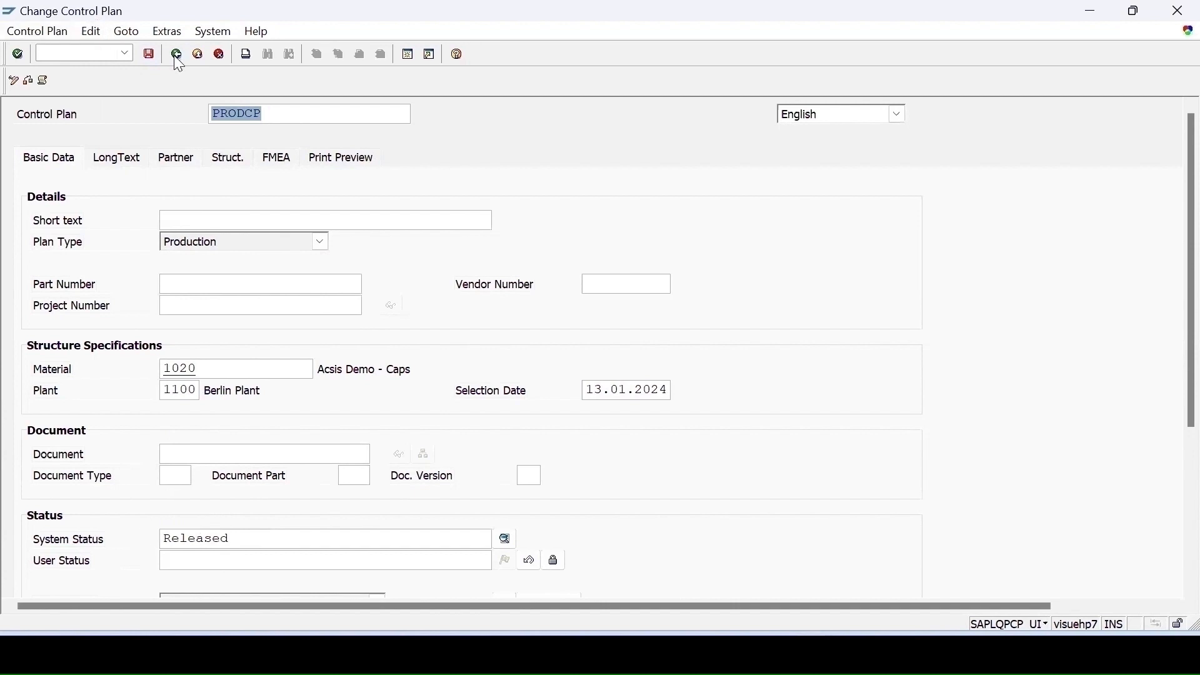
left_click(151, 56)
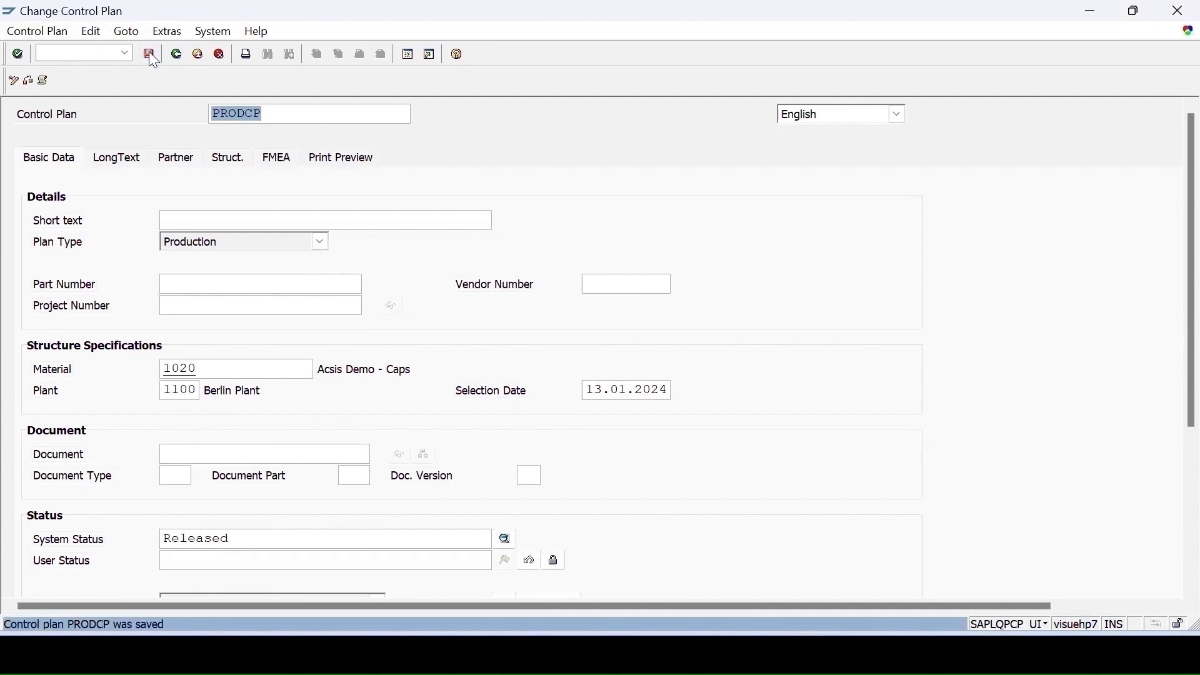
- Open the FMEA Cockpit with transaction qm_fmea
left_click(125, 53)
left_click(75, 95)
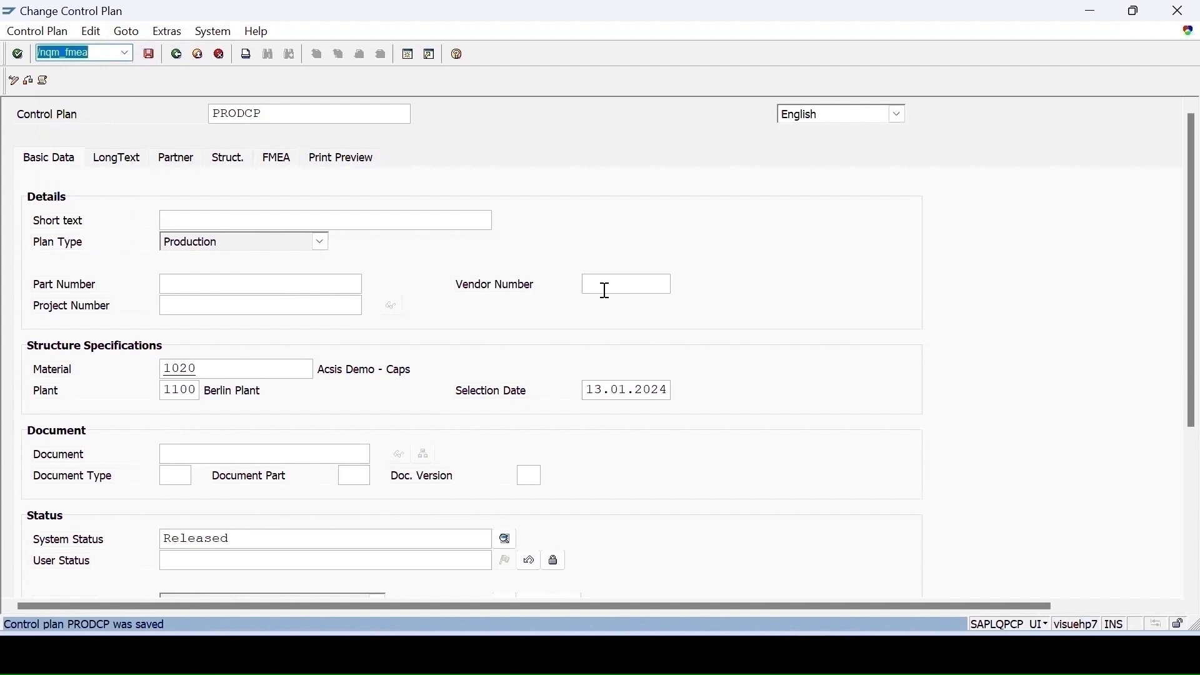
key("Return")
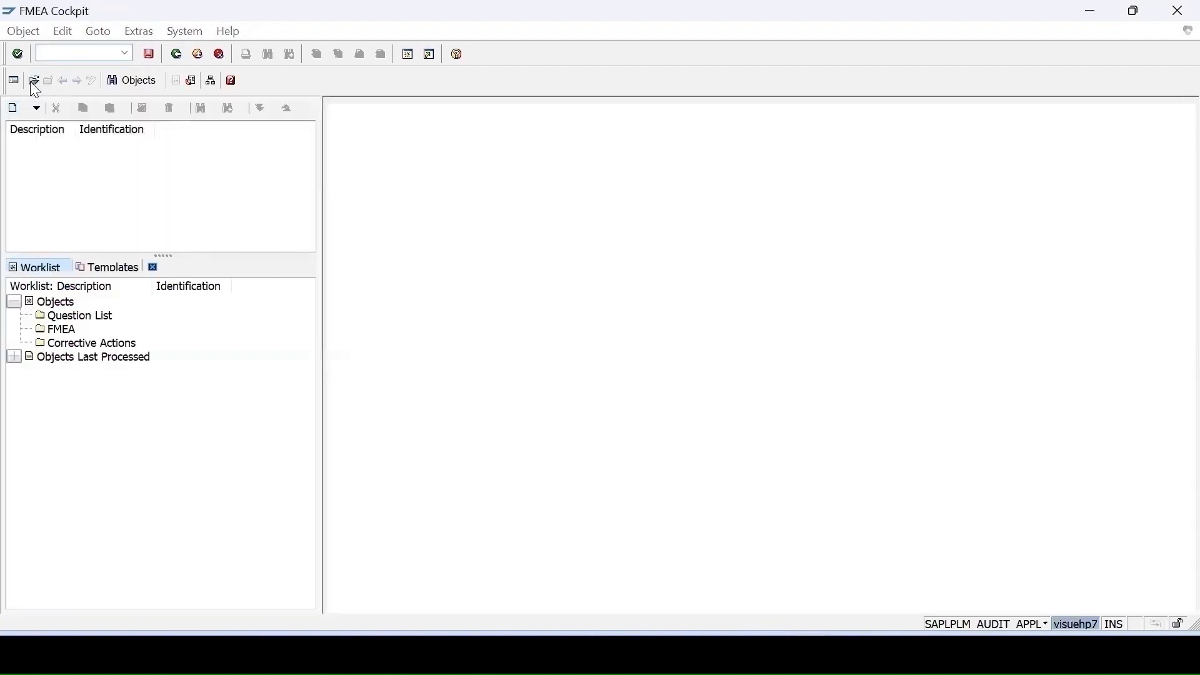
- Open the object PRODUCTFMEA for editing
left_click(34, 82)
left_click(319, 260)
left_click(313, 278)
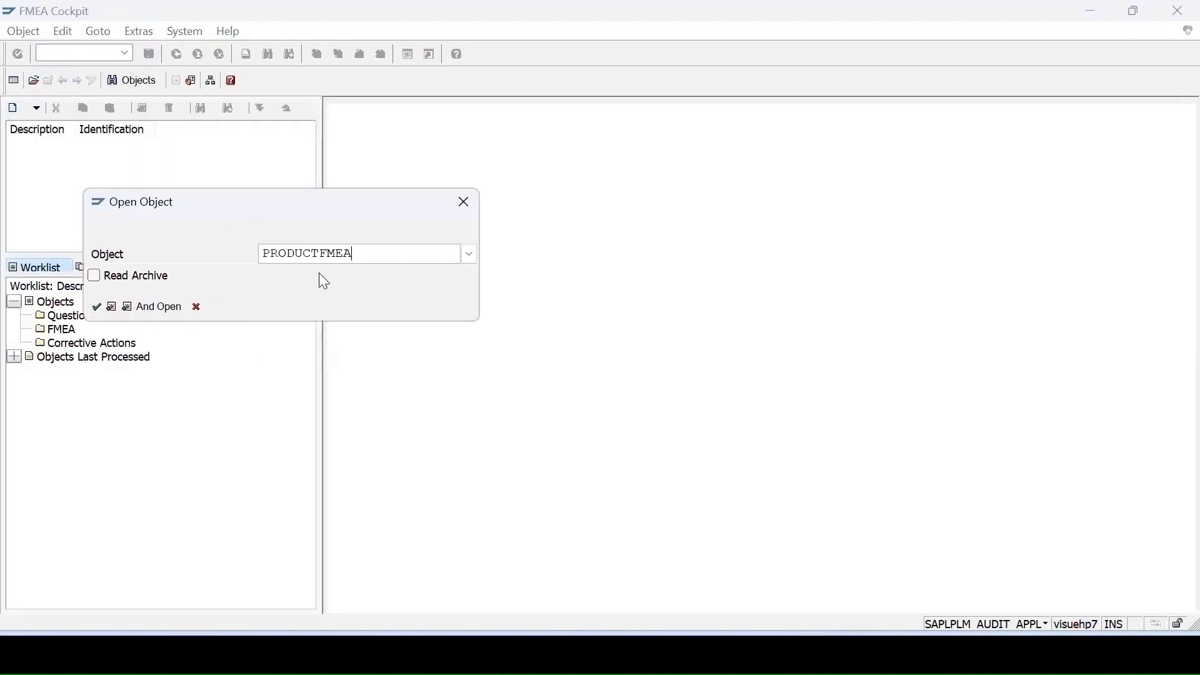
key("Return")
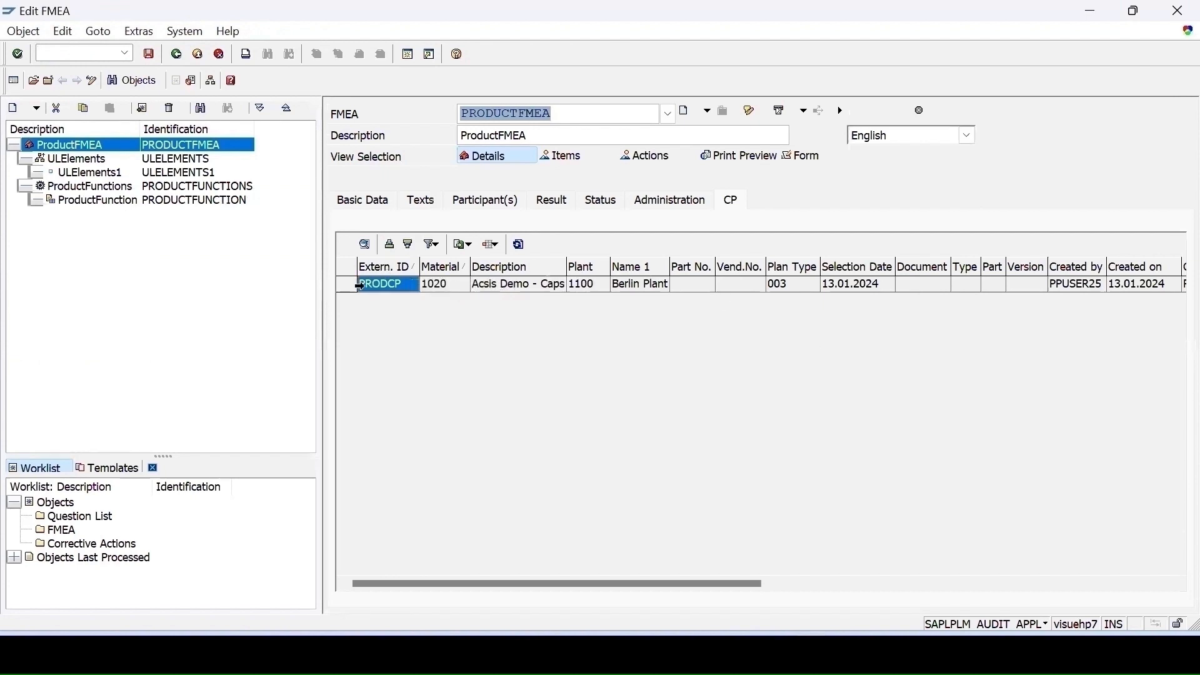
- View the details of the linked control plan PRODCP on the FMEA's CP tab, then close them
left_click(375, 287)
double_click(436, 292)
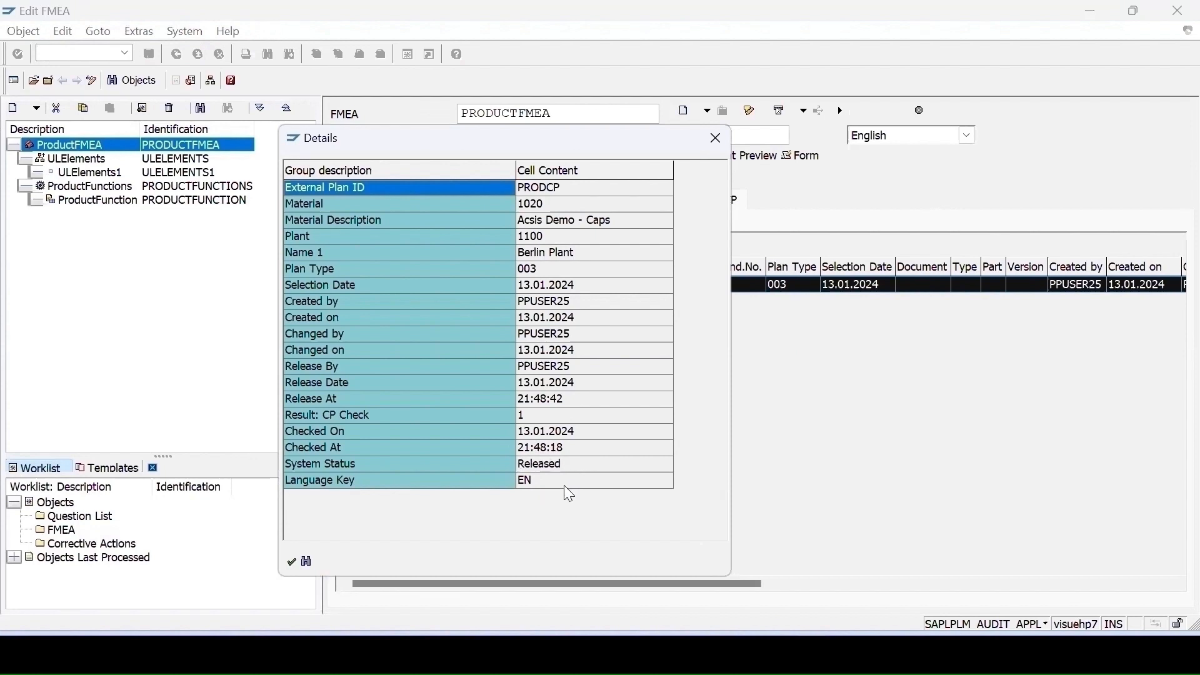
left_click(718, 140)
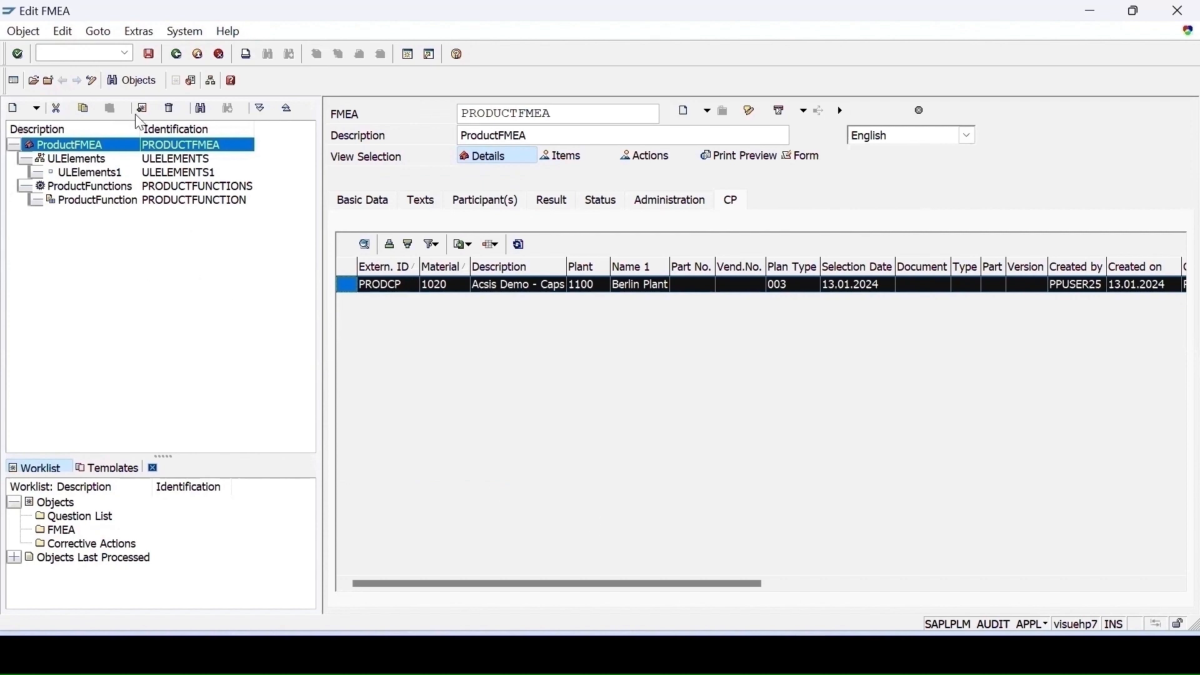
- Expand the FMEA structure and examine the defect, detection action and preventive action details
left_click_drag(143, 125, 209, 130)
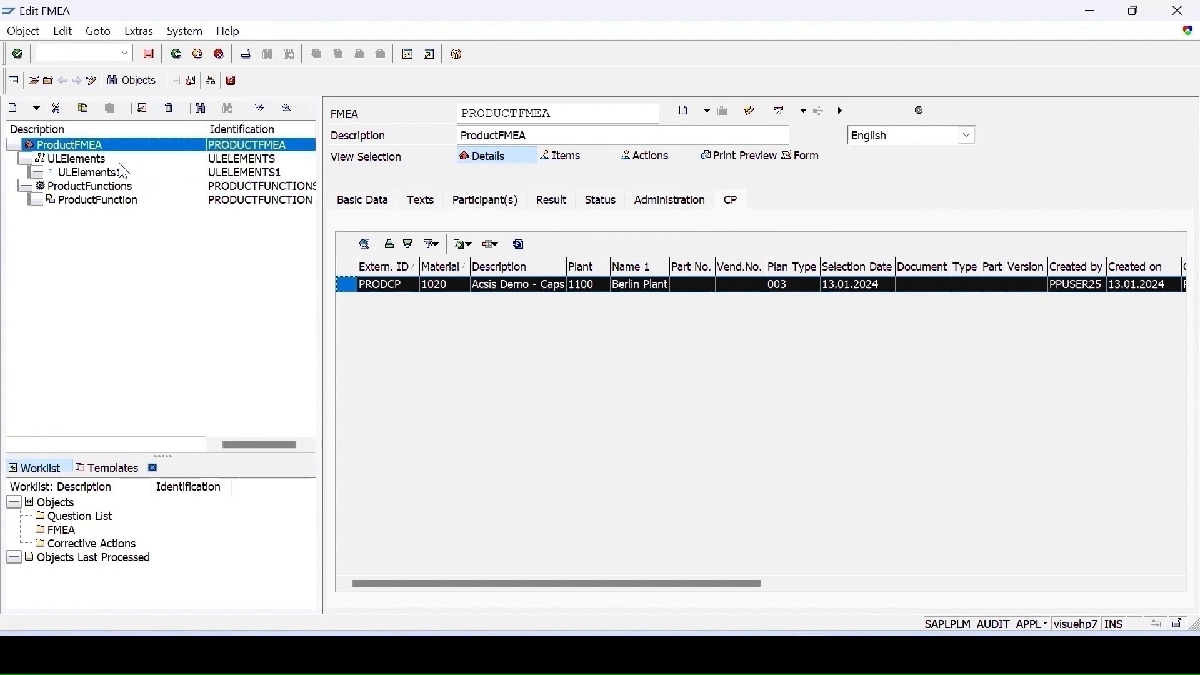
left_click(36, 206)
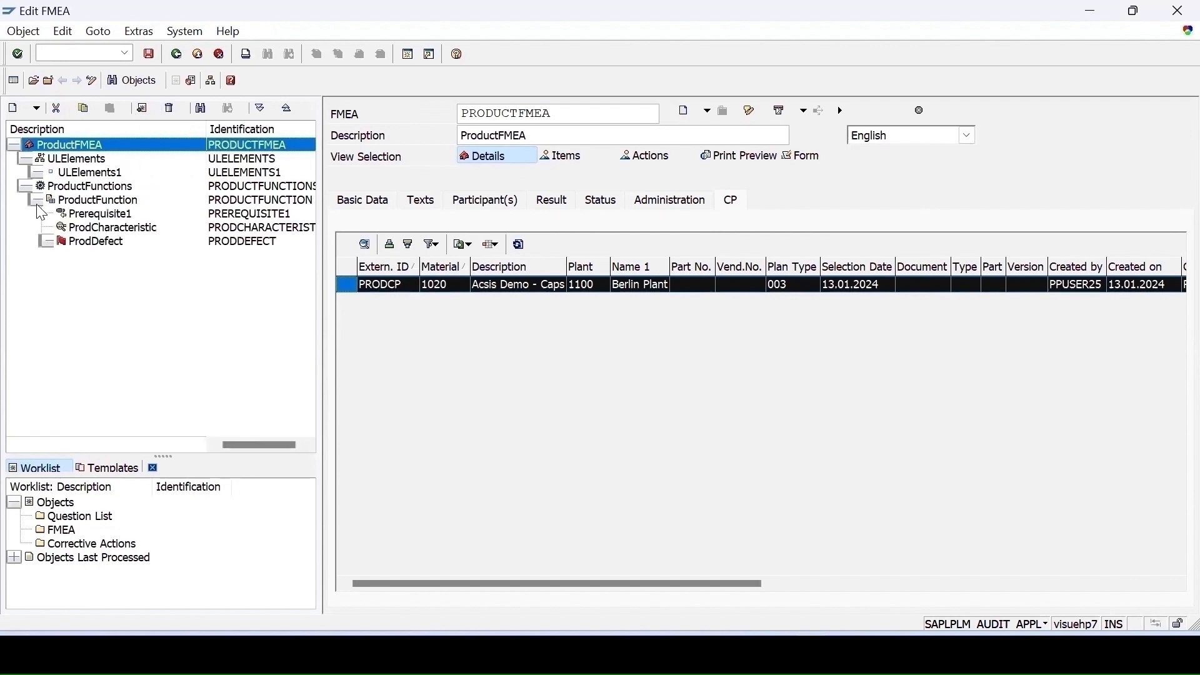
left_click(45, 242)
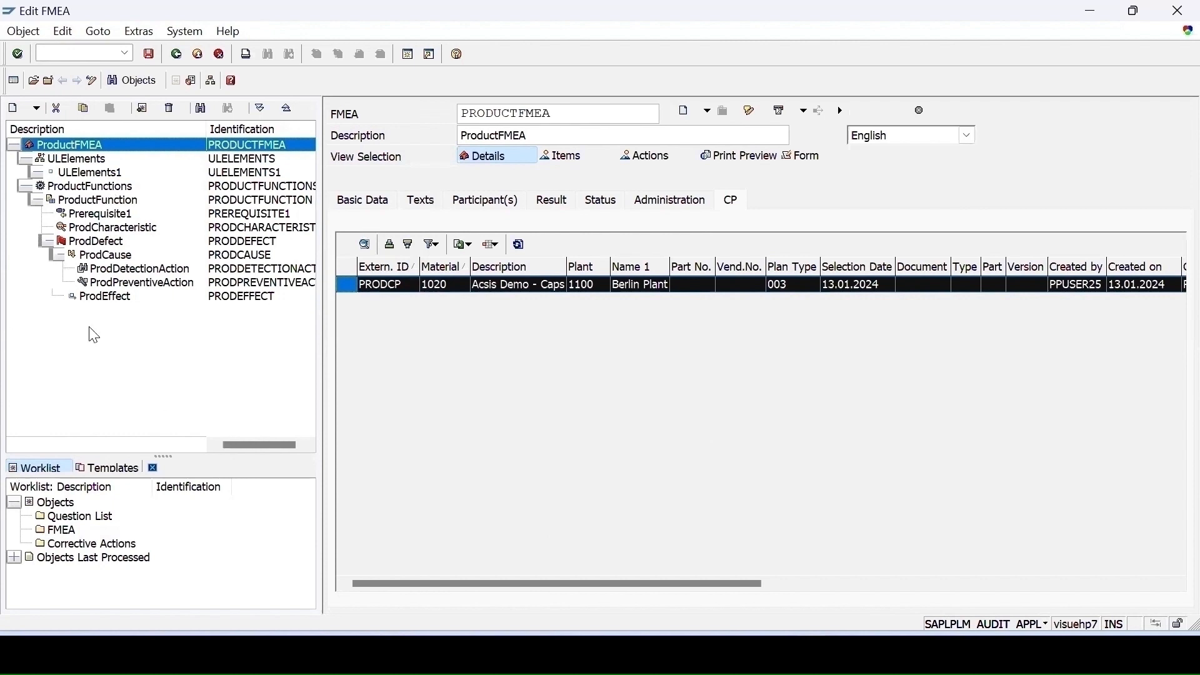
double_click(116, 275)
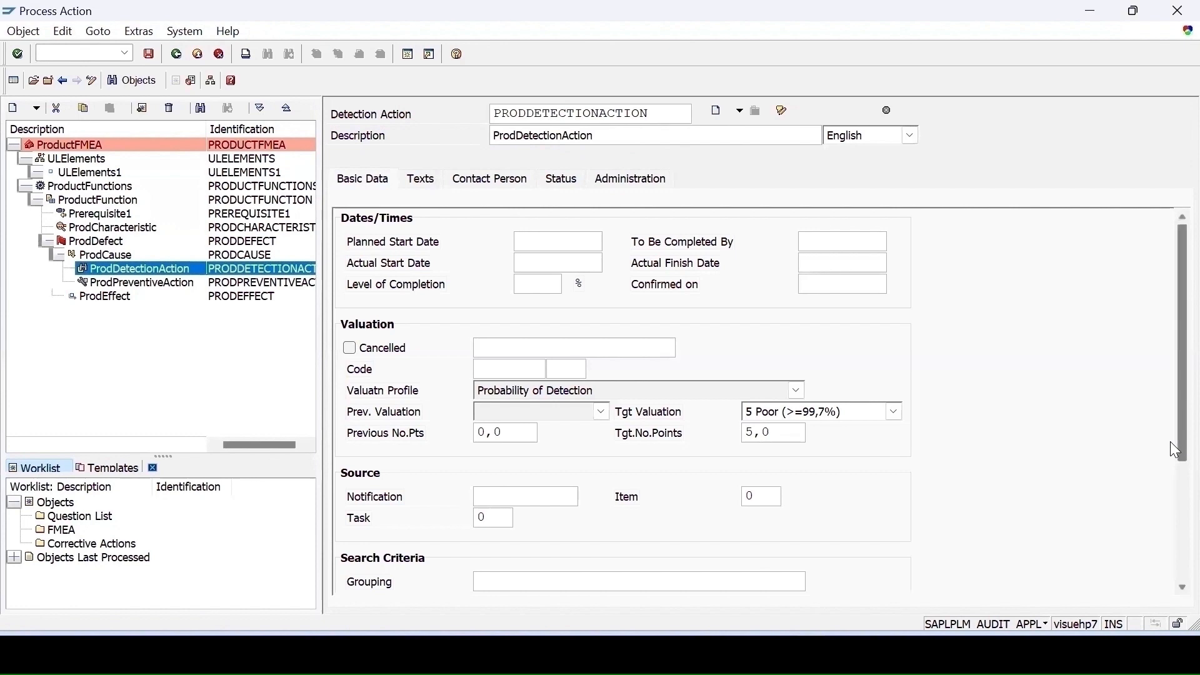
left_click_drag(1170, 443, 1171, 573)
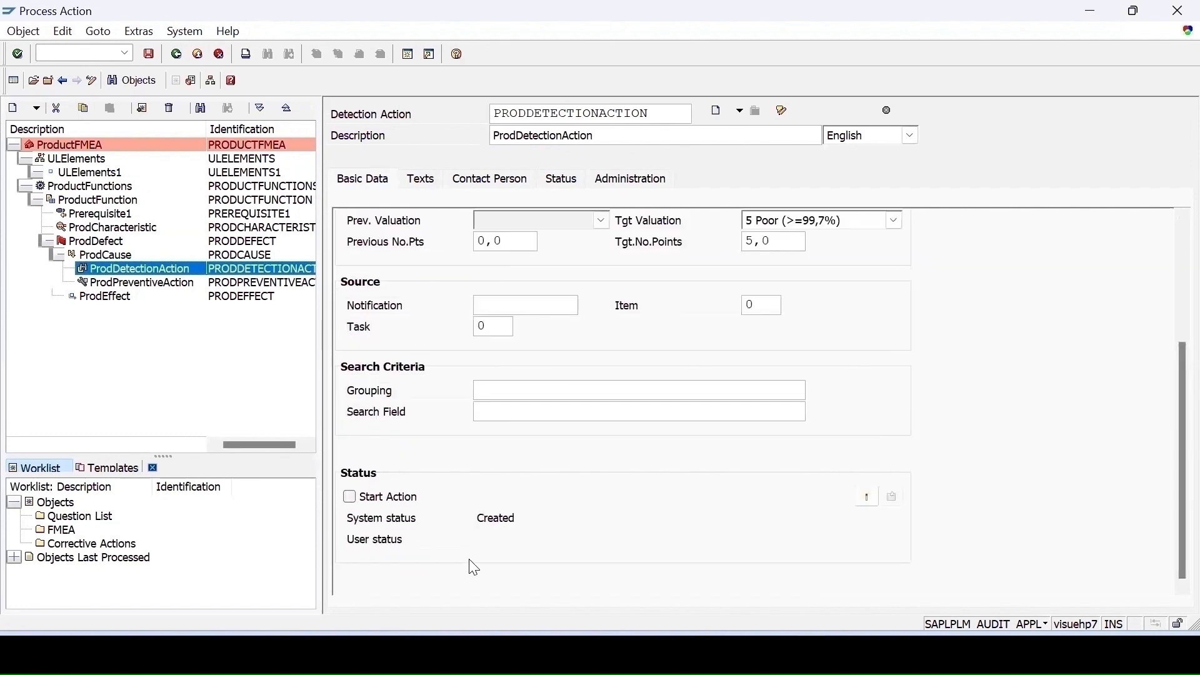
left_click(156, 285)
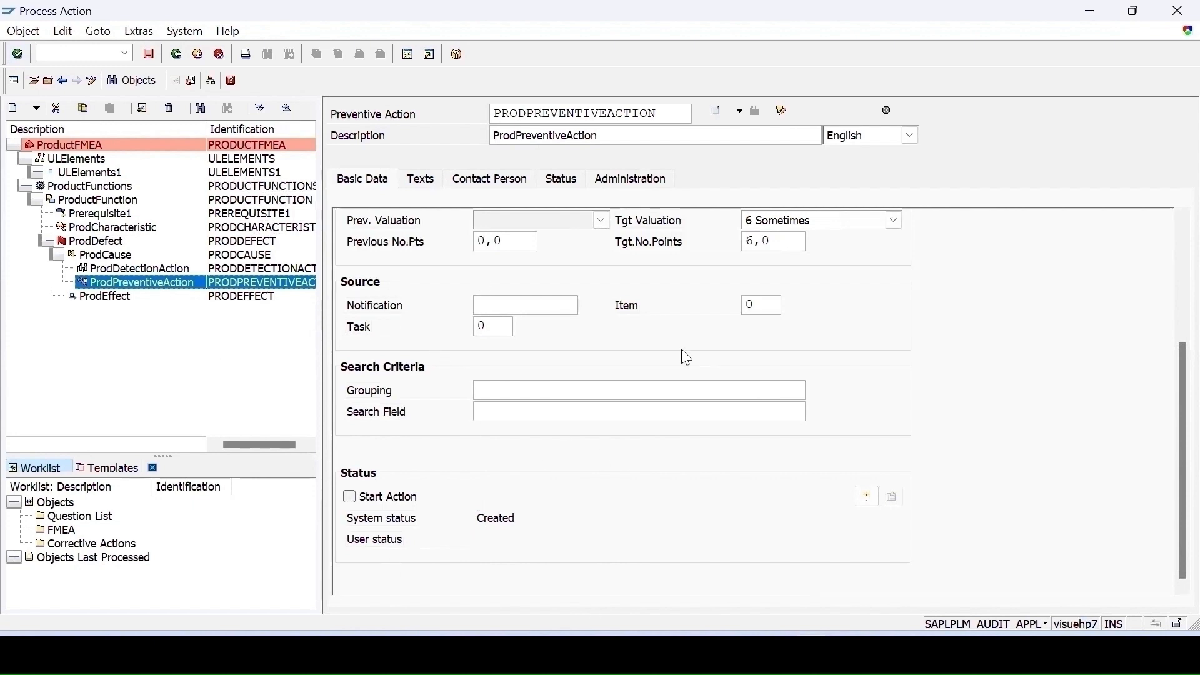
left_click(95, 241)
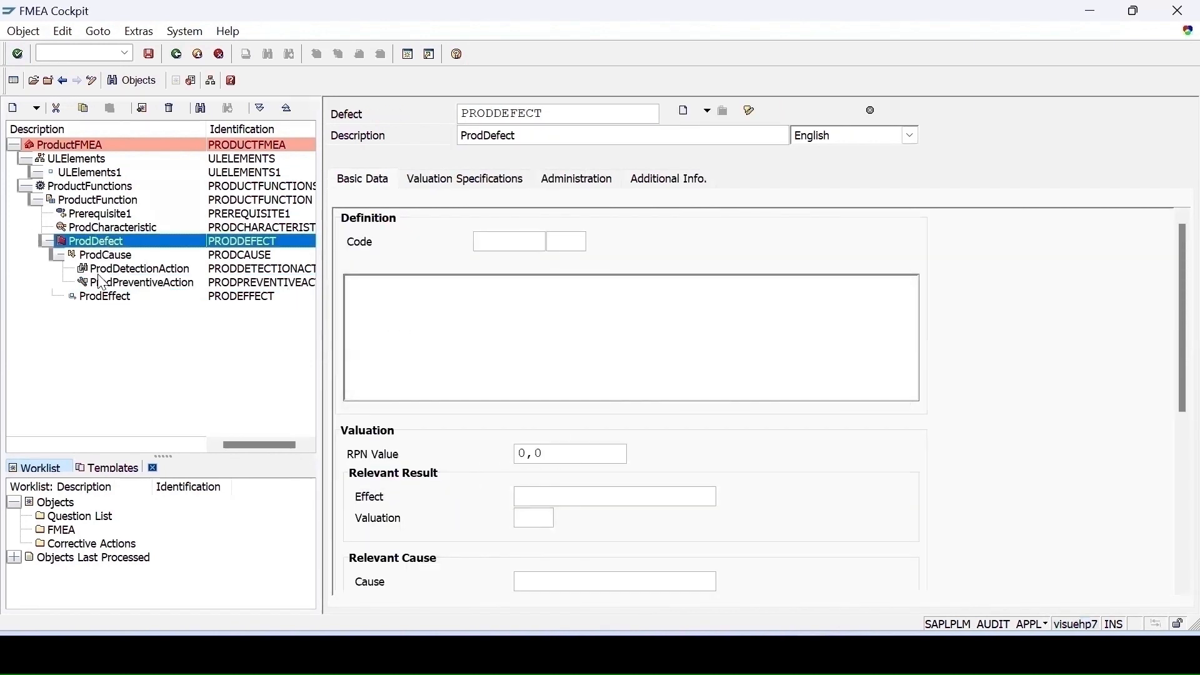
left_click(116, 273)
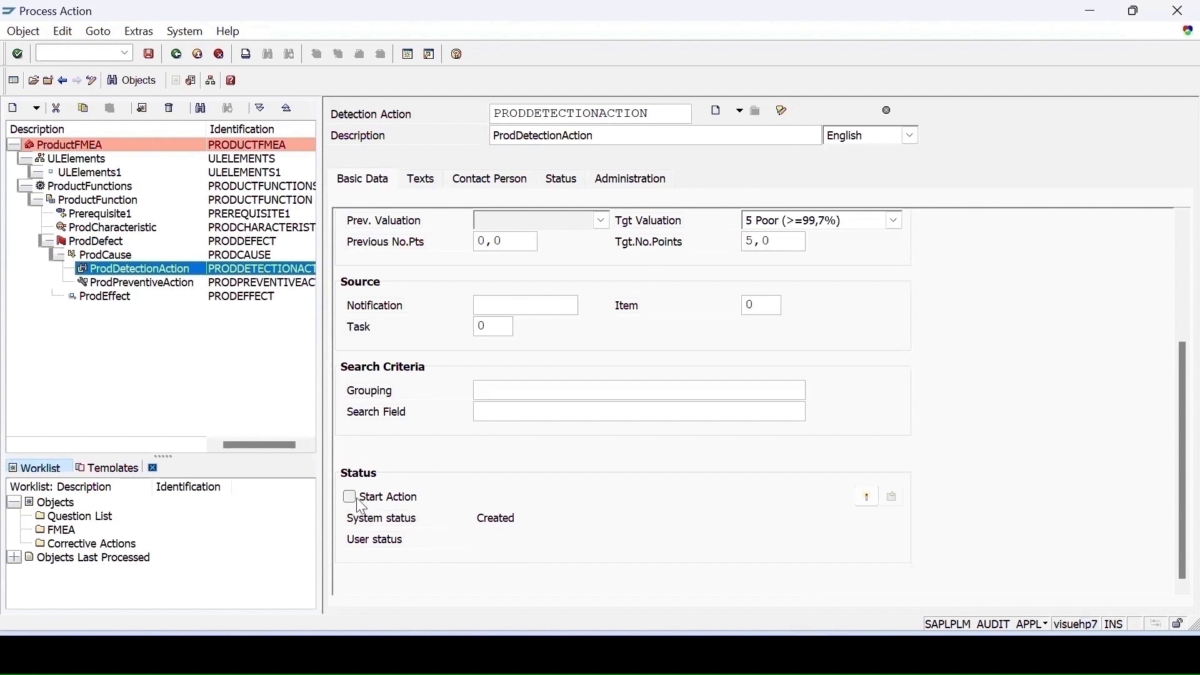
- Set the detection action's Actual Start Date to 13.01.2024
scroll(575, 304, "up", 3)
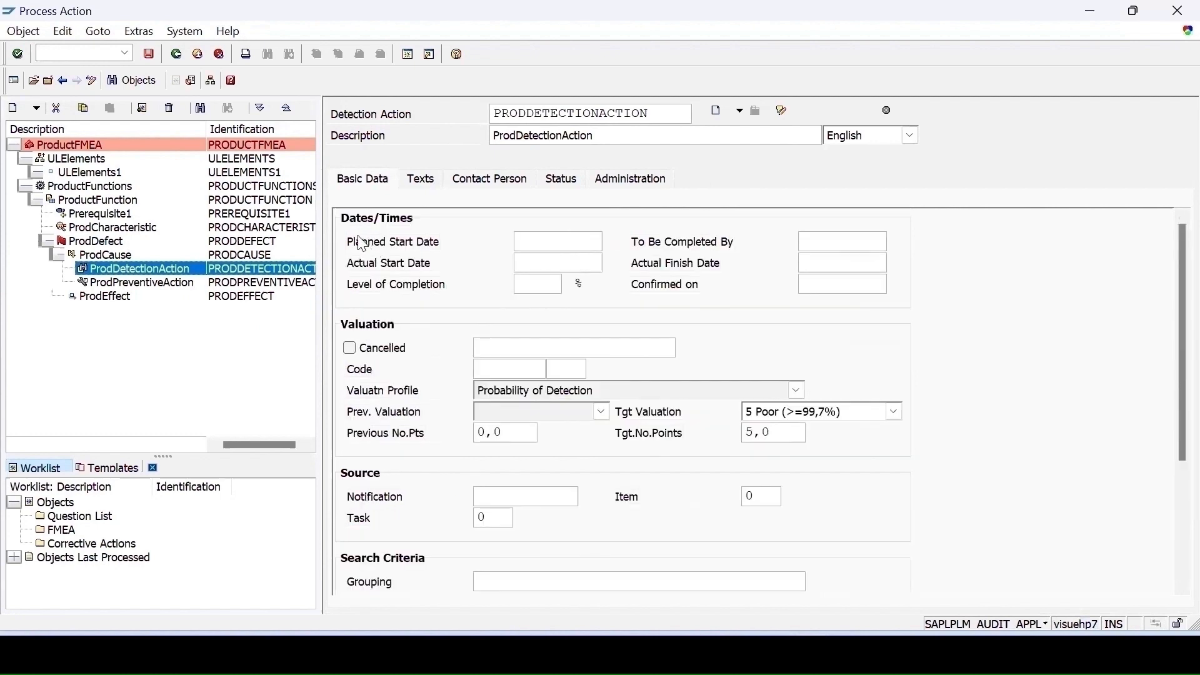
left_click(558, 263)
left_click(533, 244)
left_click(508, 257)
left_click(550, 263)
left_click(612, 264)
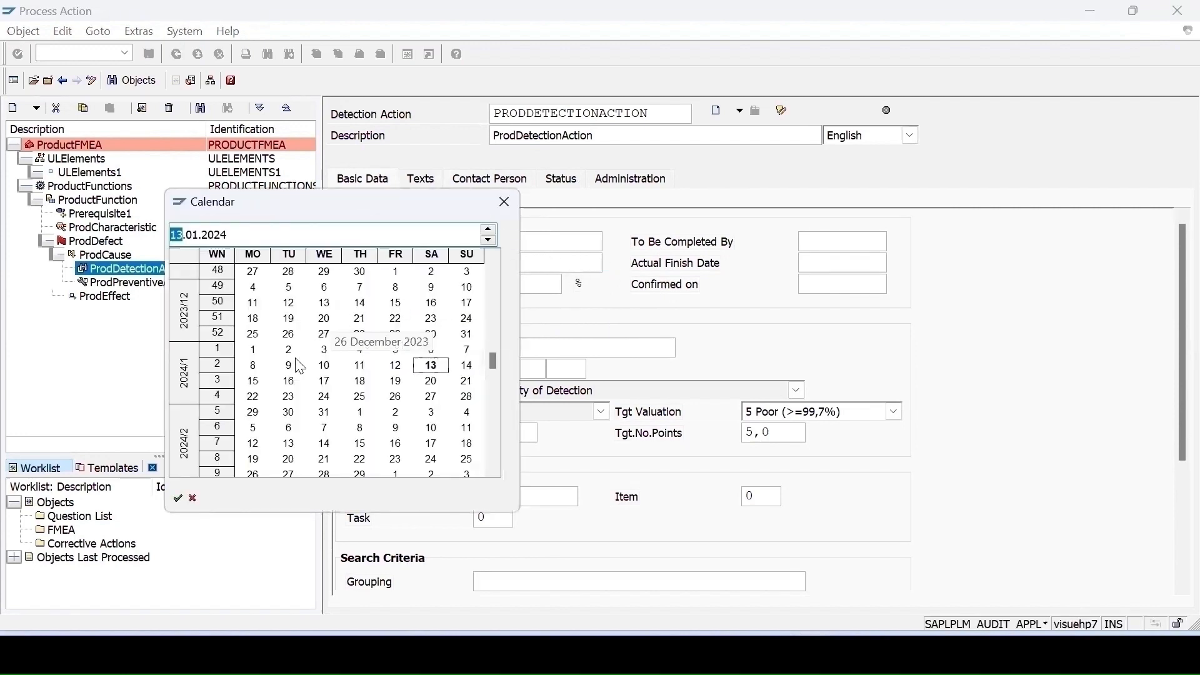
double_click(435, 368)
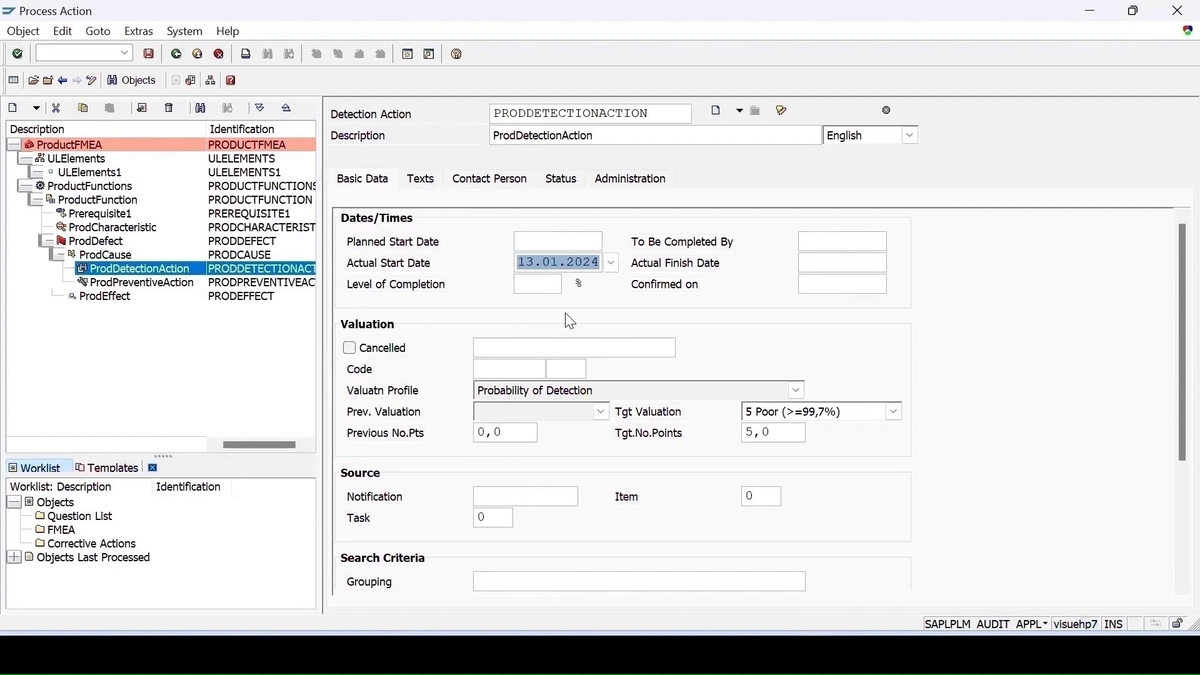
- Set the Actual Finish Date to 13.01.2024 and the Level of Completion to 100%
left_click(886, 263)
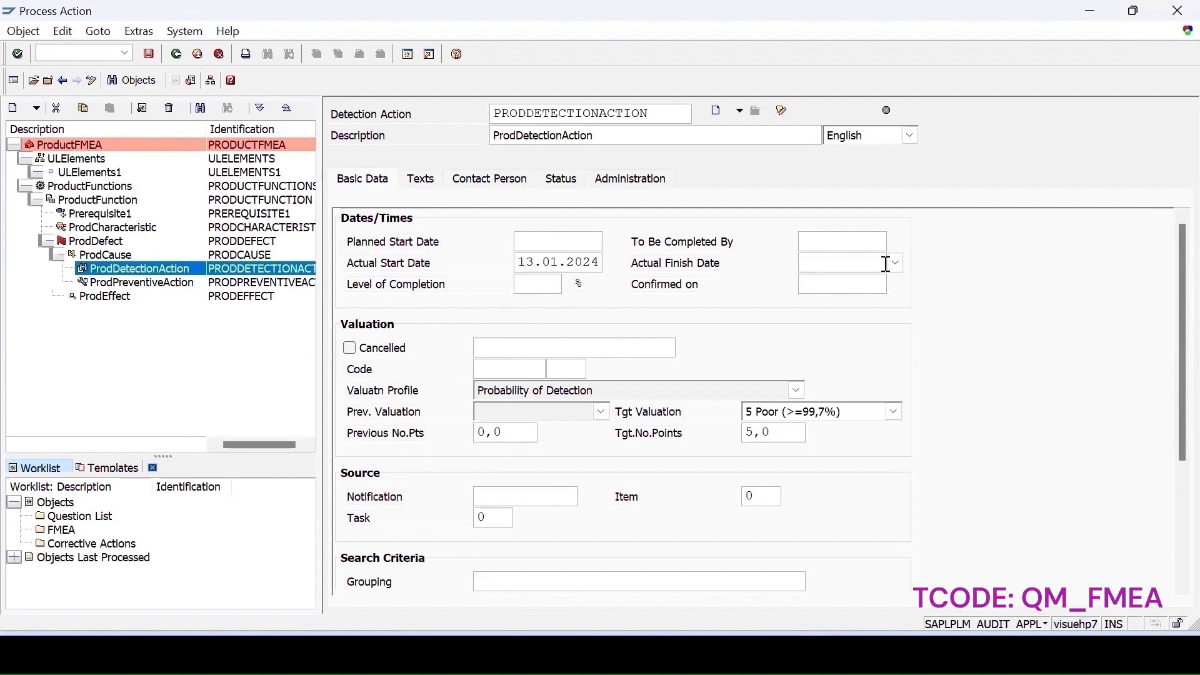
left_click(896, 264)
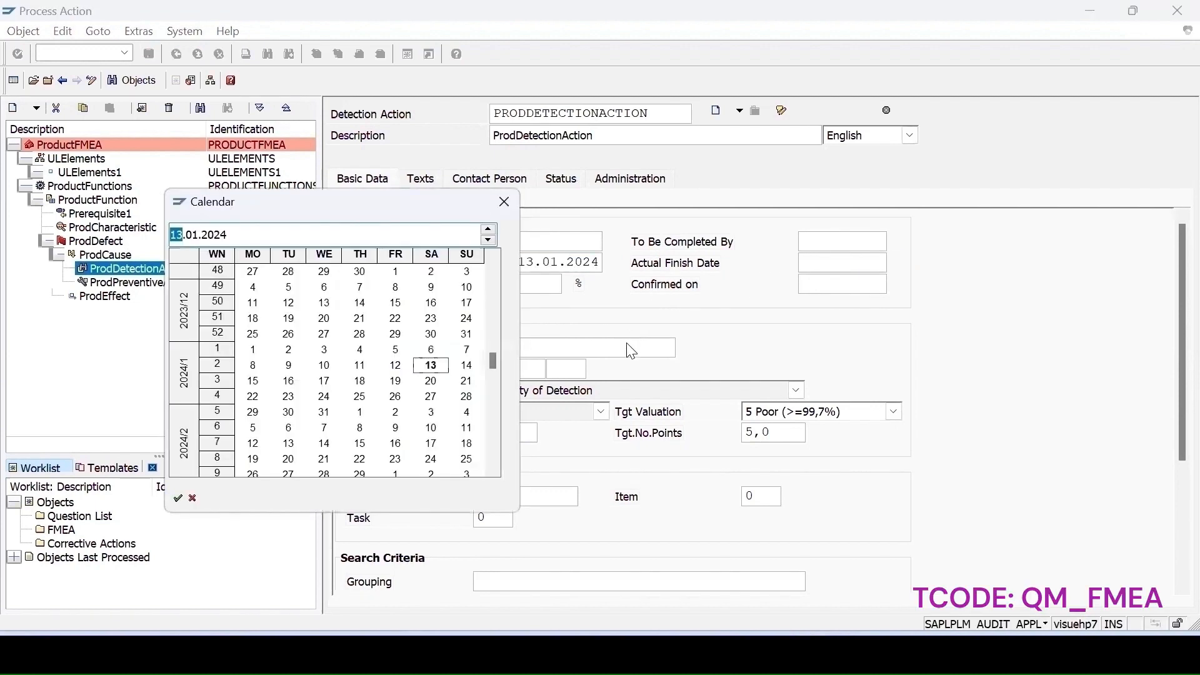
double_click(429, 368)
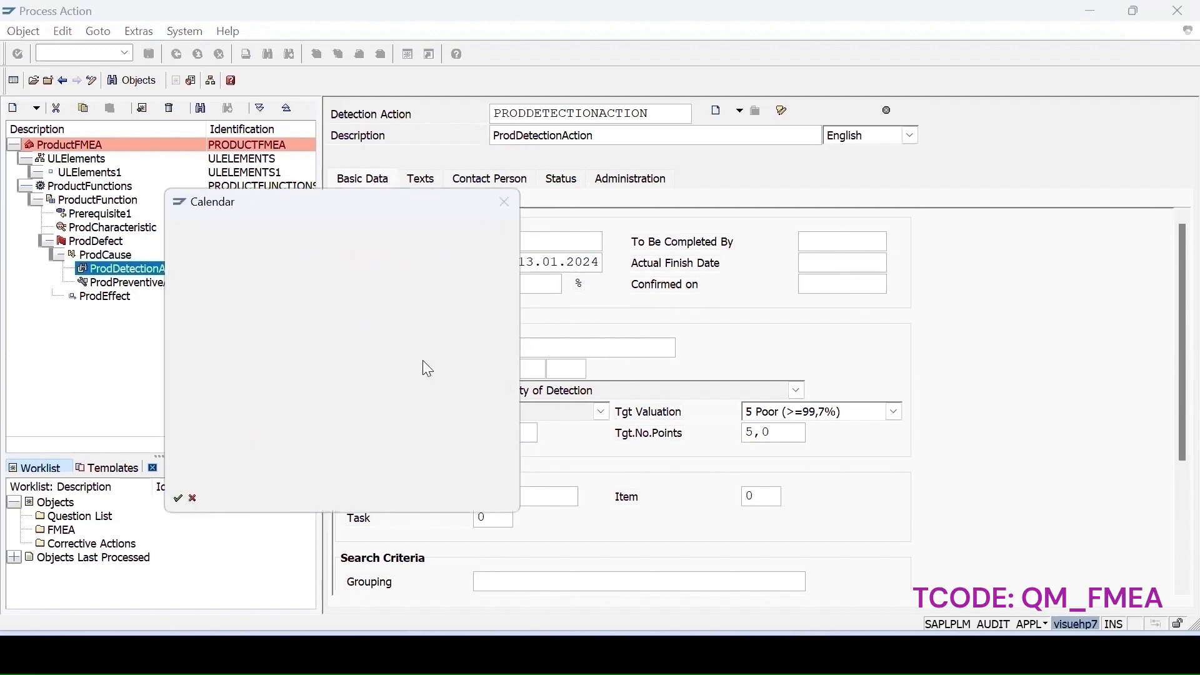
left_click(530, 288)
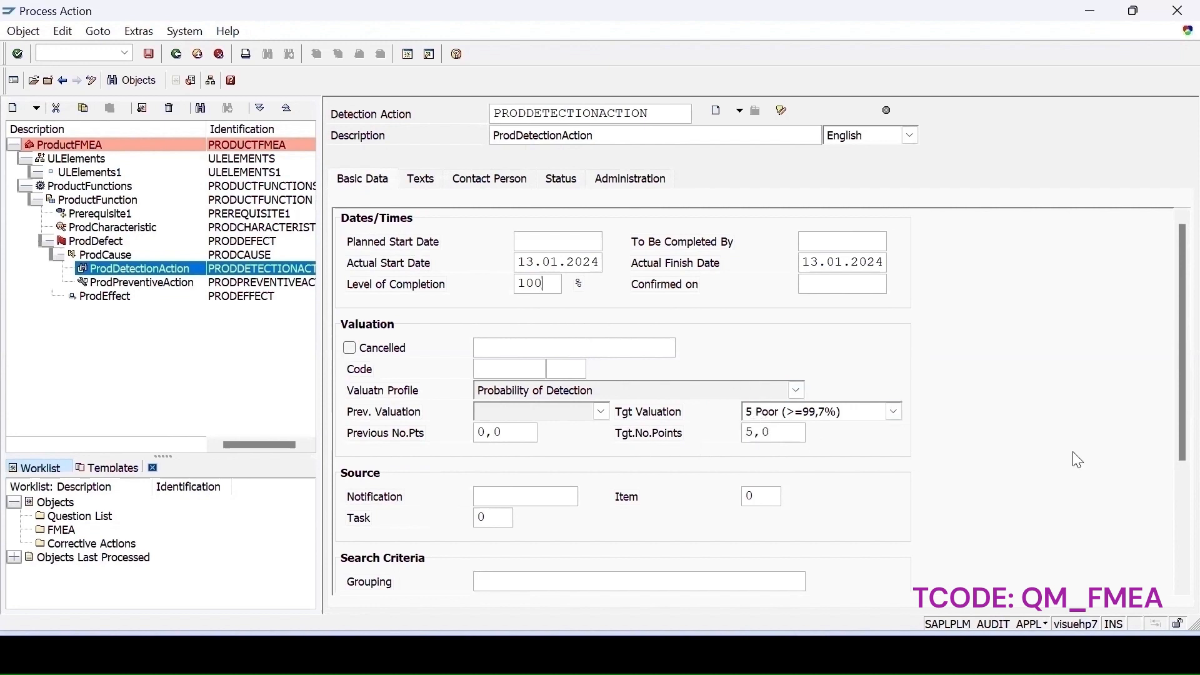
- Set the detection action's target valuation to 6 Bad (>=99,7%)
scroll(1170, 470, "down", 3)
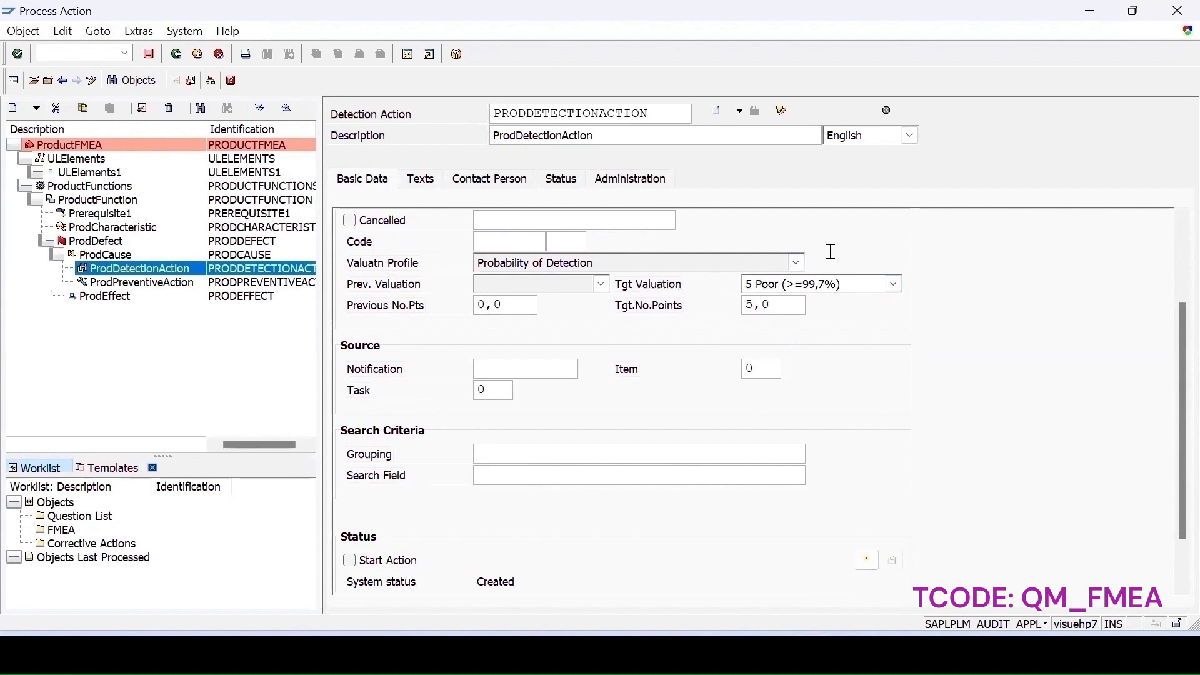
left_click(837, 285)
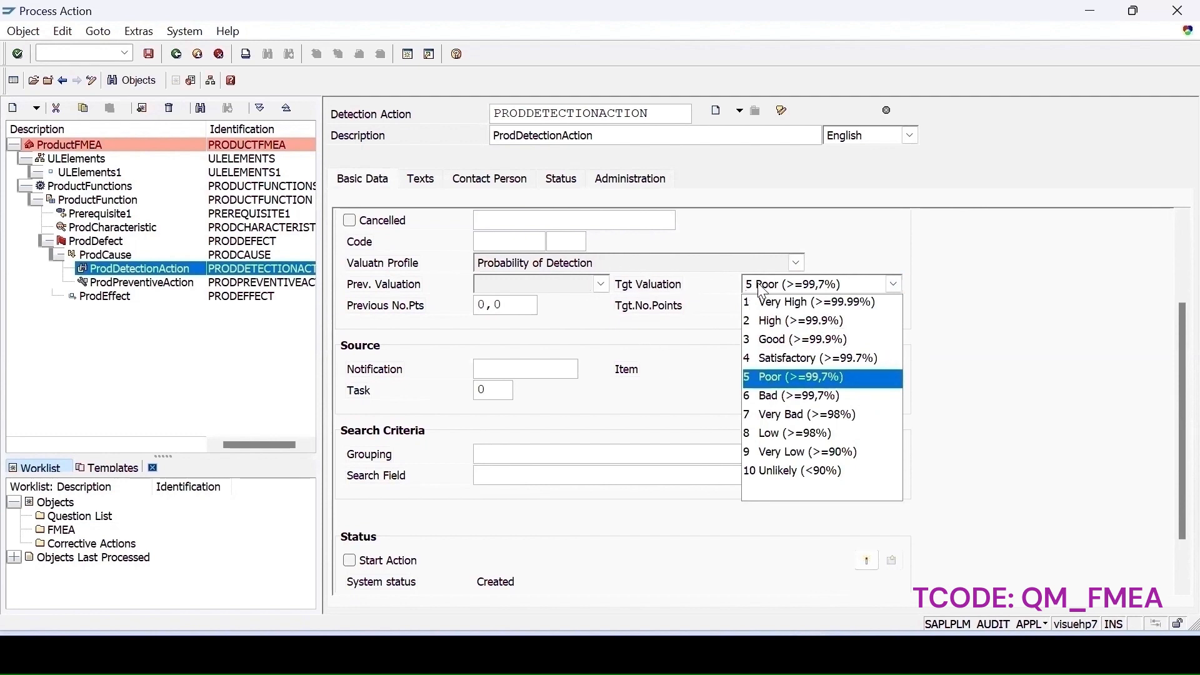
left_click(759, 398)
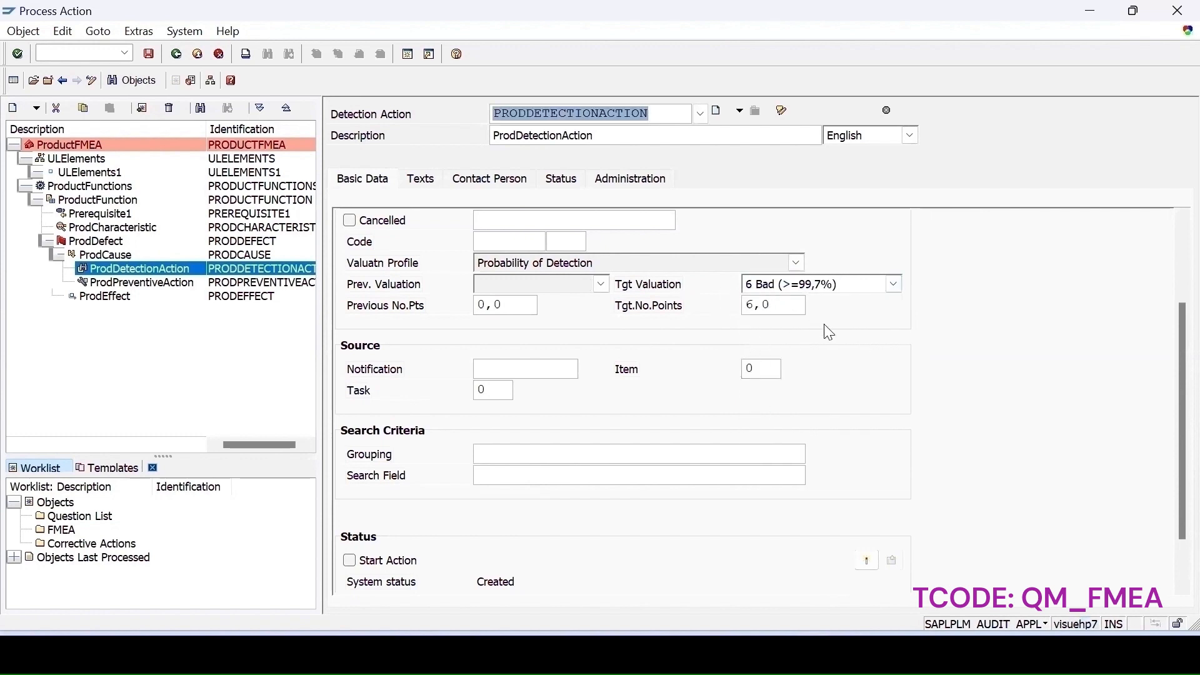
- Set the detection action's target valuation to 5 Poor (>=99,7%)
left_click(894, 285)
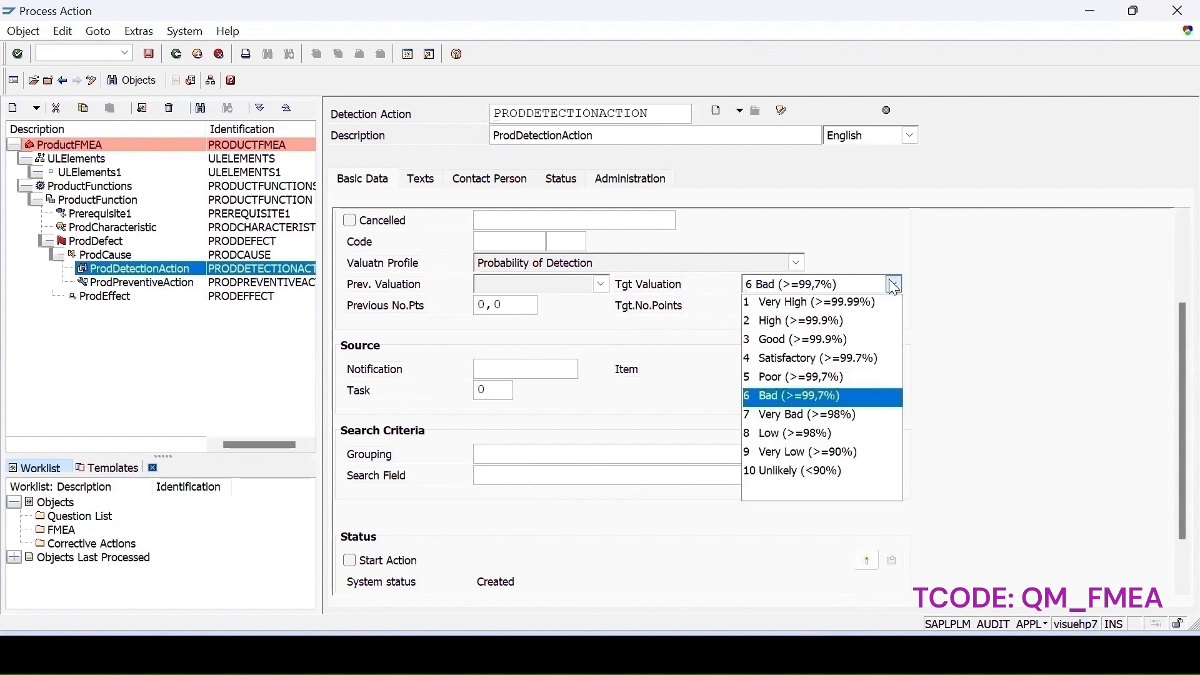
left_click(776, 377)
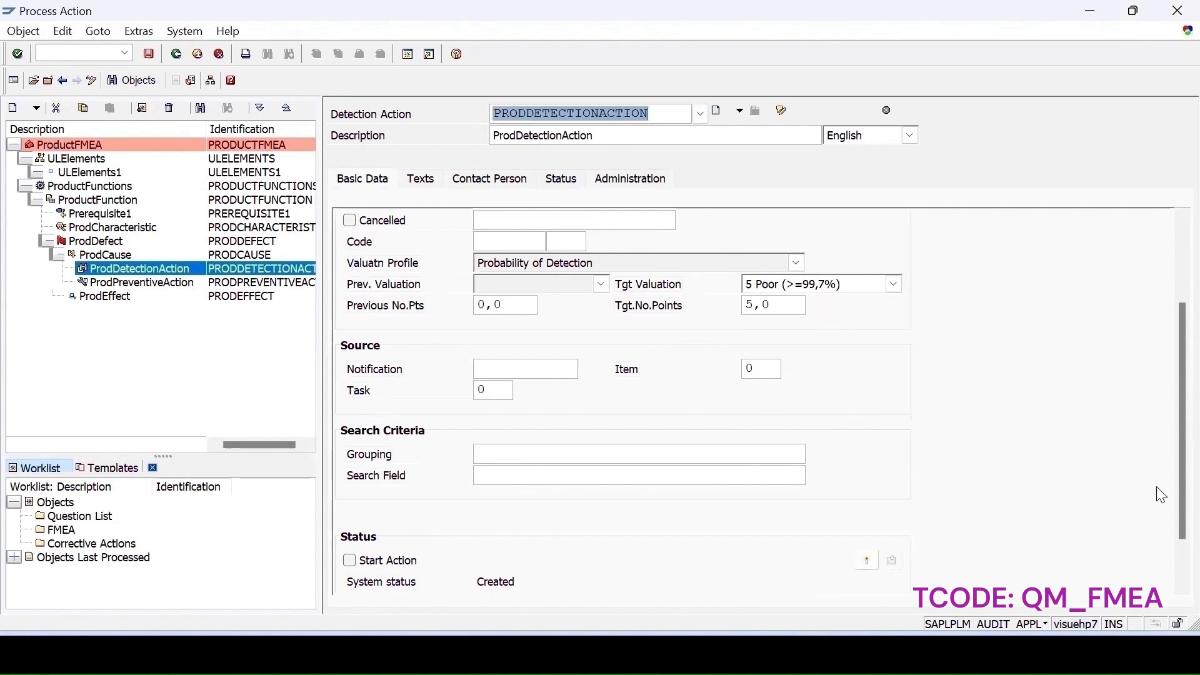
- Start the detection action and confirm it
scroll(1170, 495, "down", 3)
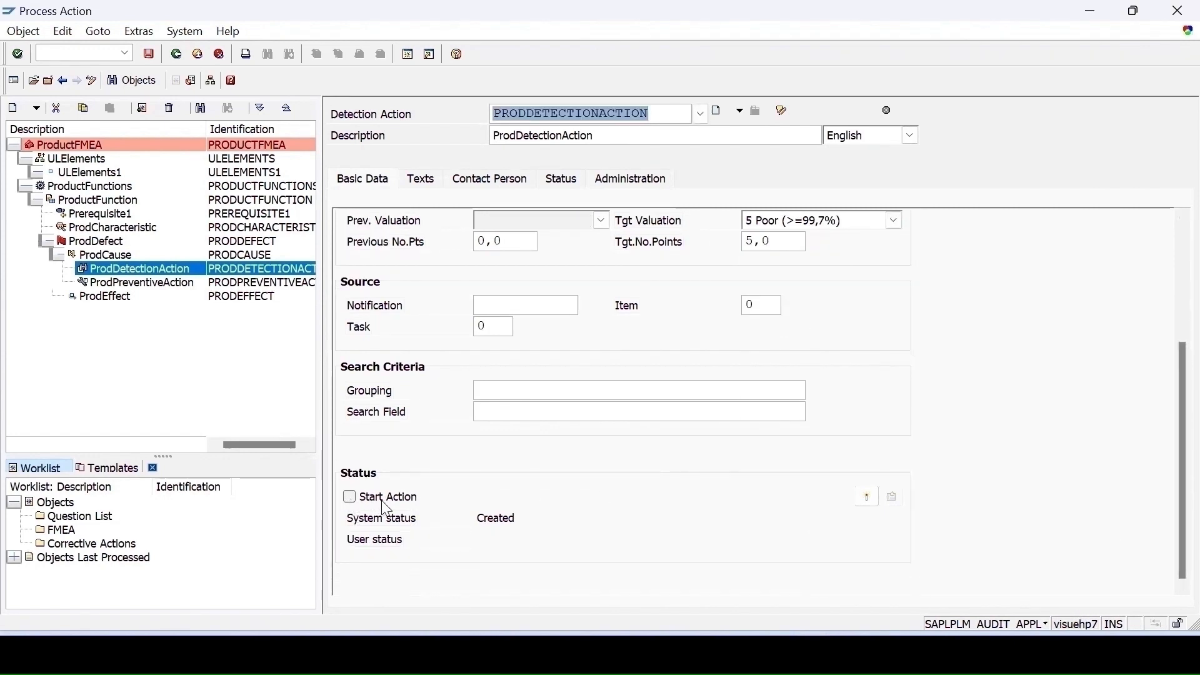
left_click(350, 498)
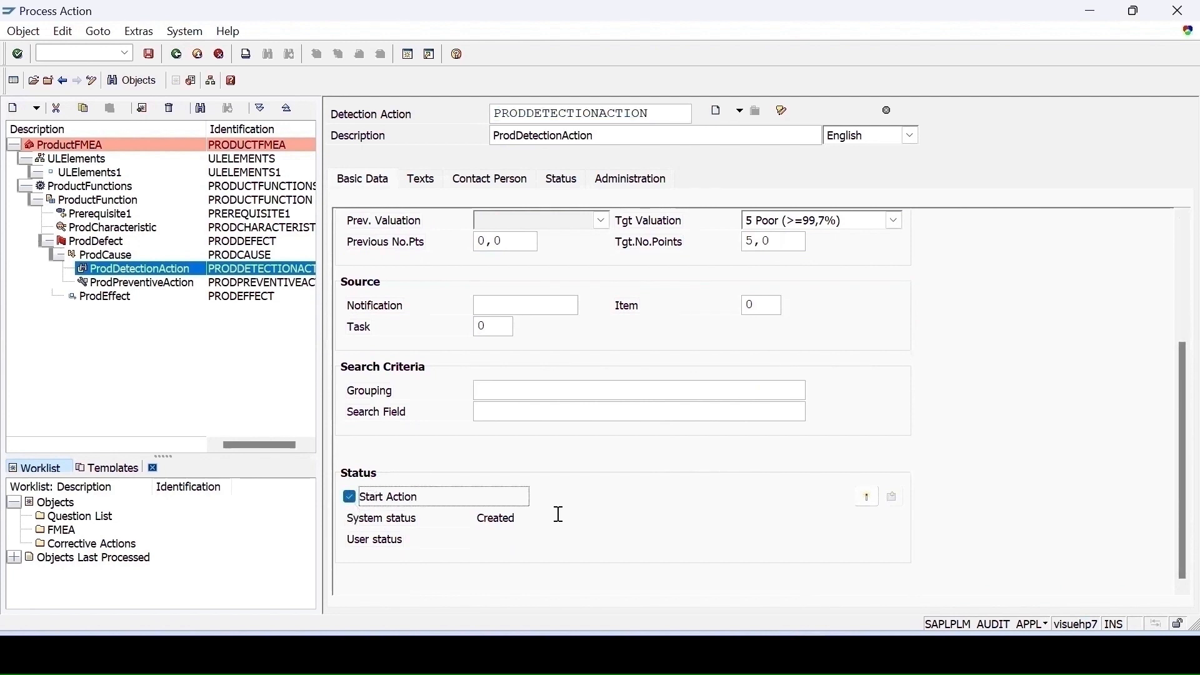
left_click(867, 498)
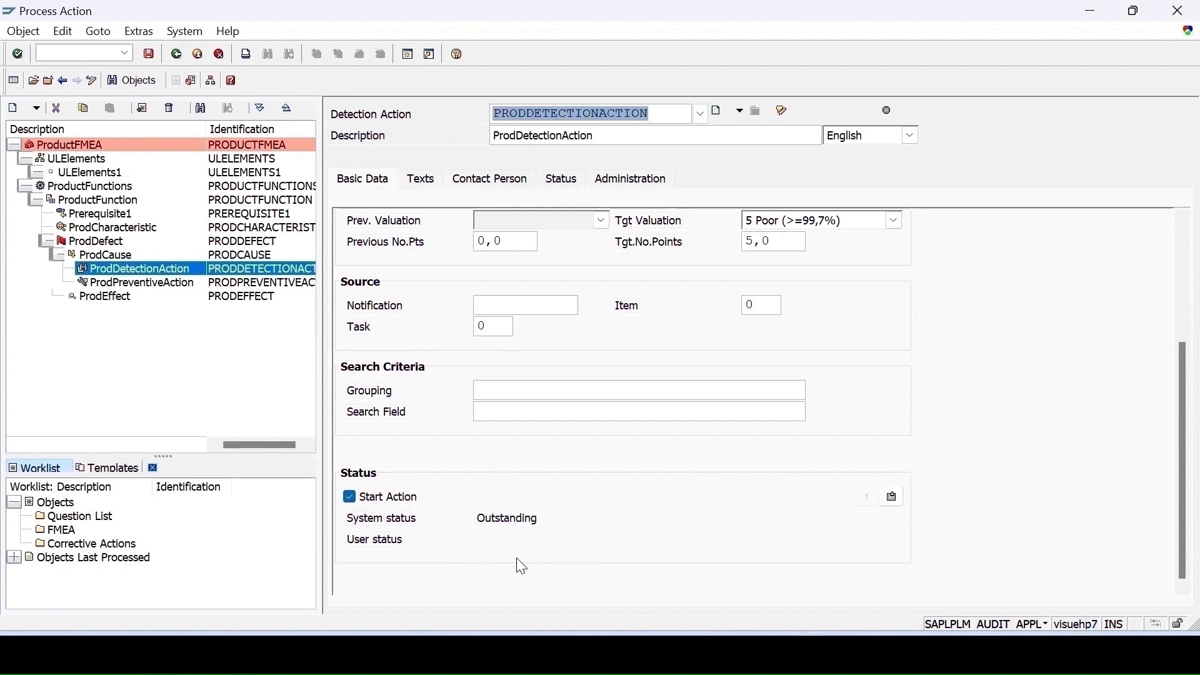
left_click(893, 499)
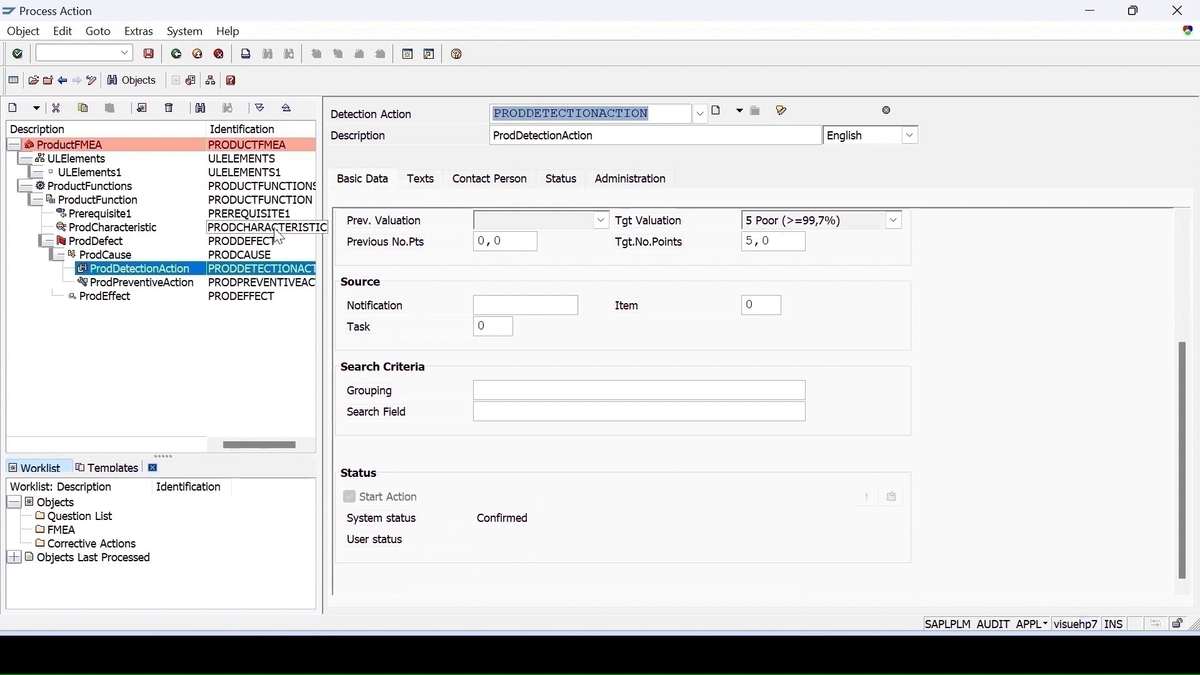
left_click(561, 179)
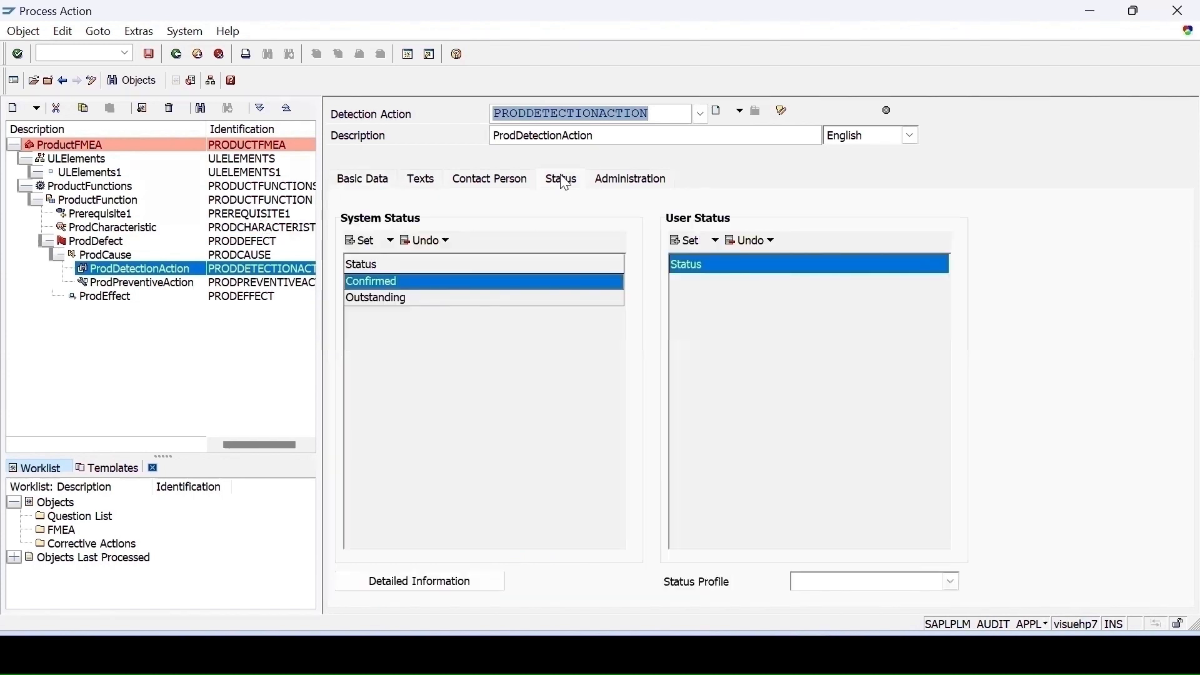
left_click(366, 241)
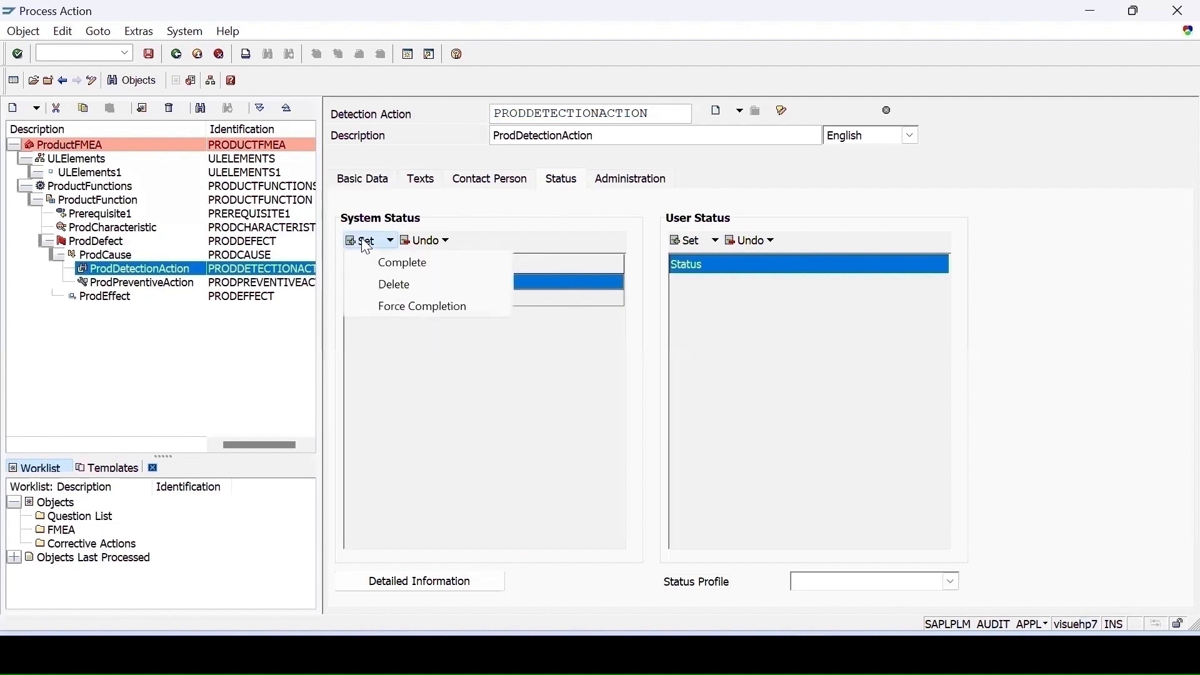
left_click(427, 432)
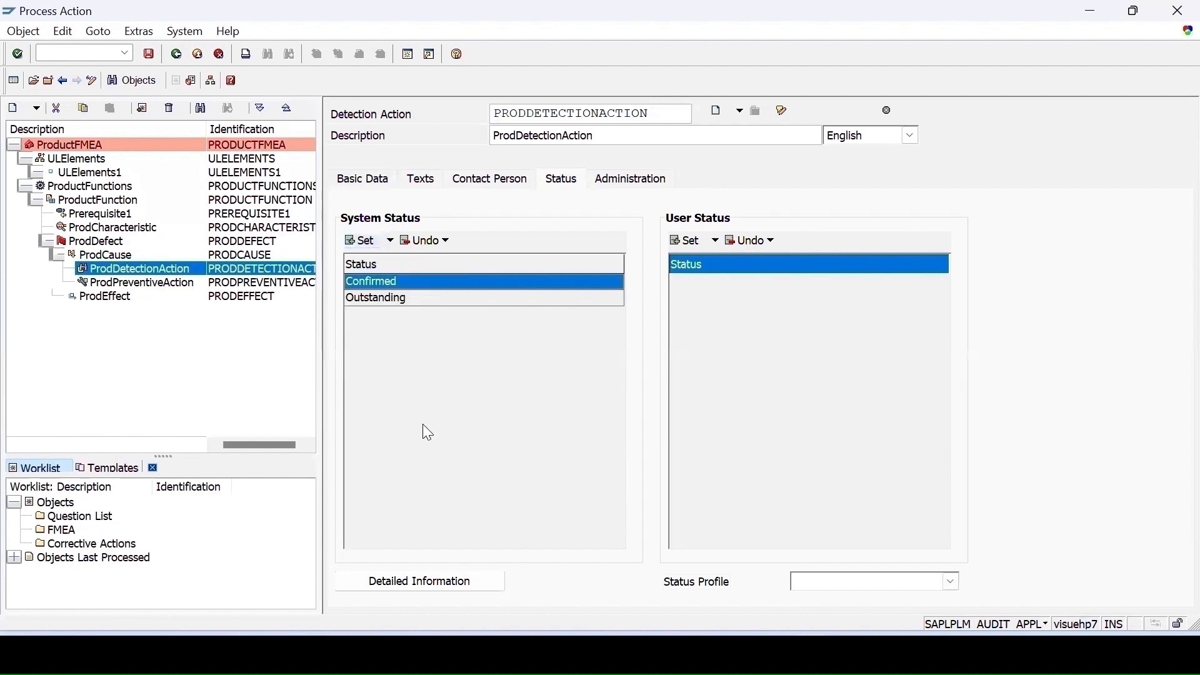
left_click(366, 241)
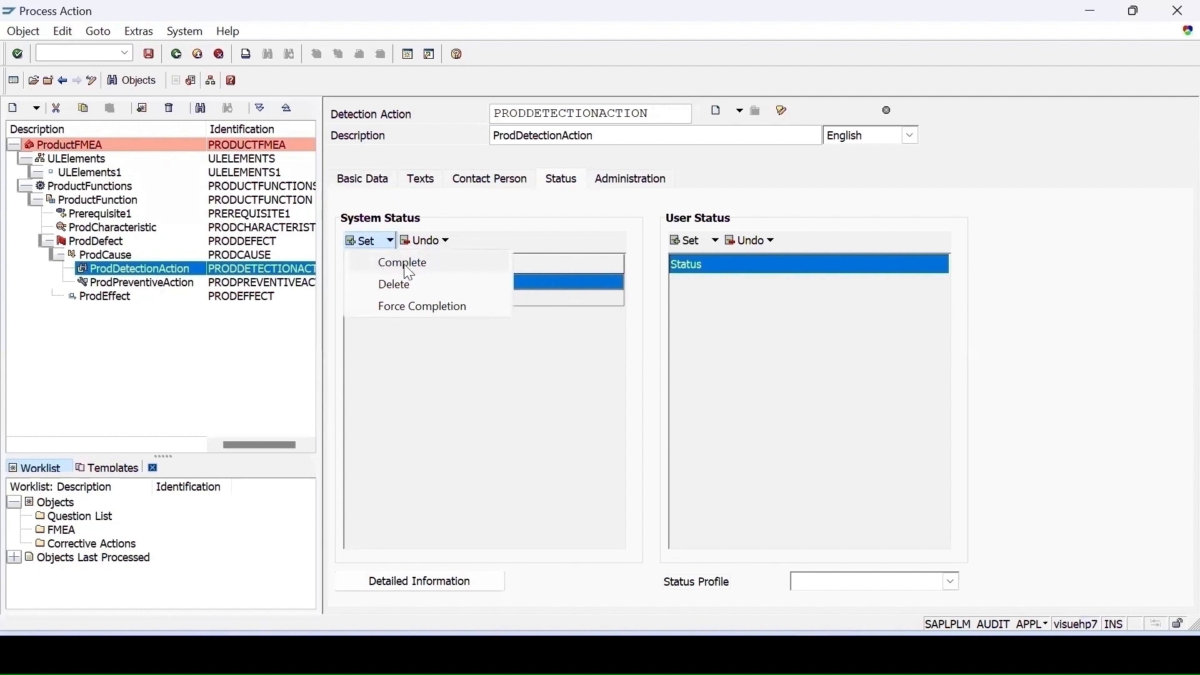
left_click(117, 271)
left_click(810, 225)
left_click(752, 332)
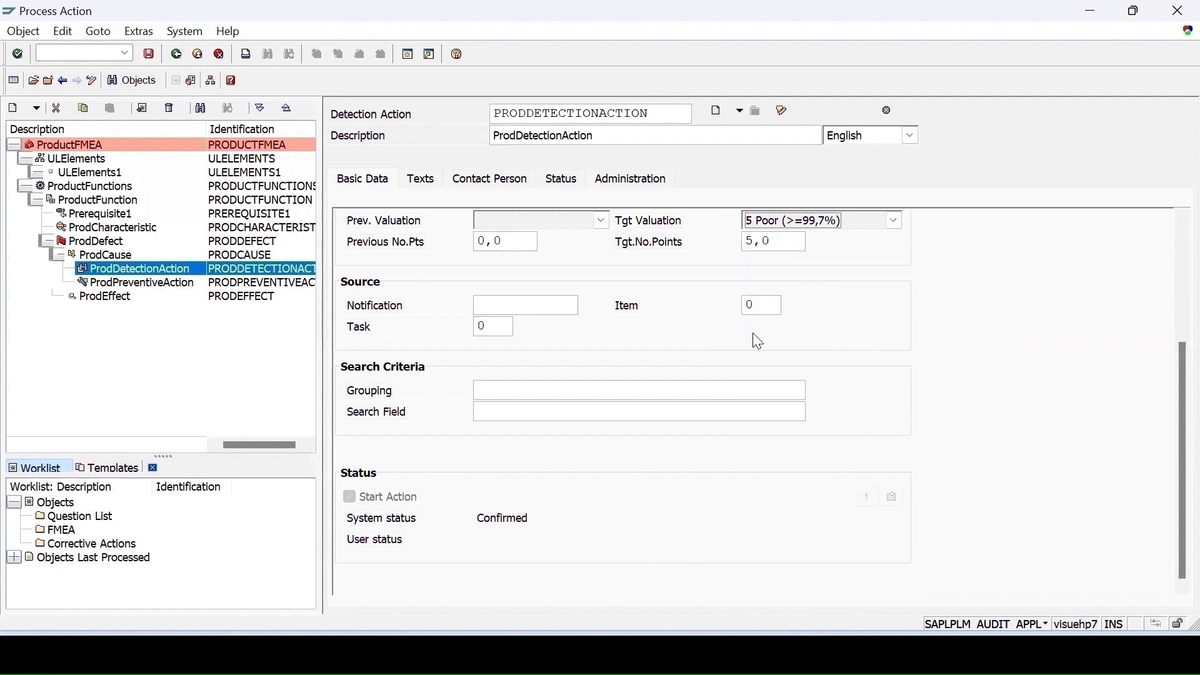
left_click(833, 221)
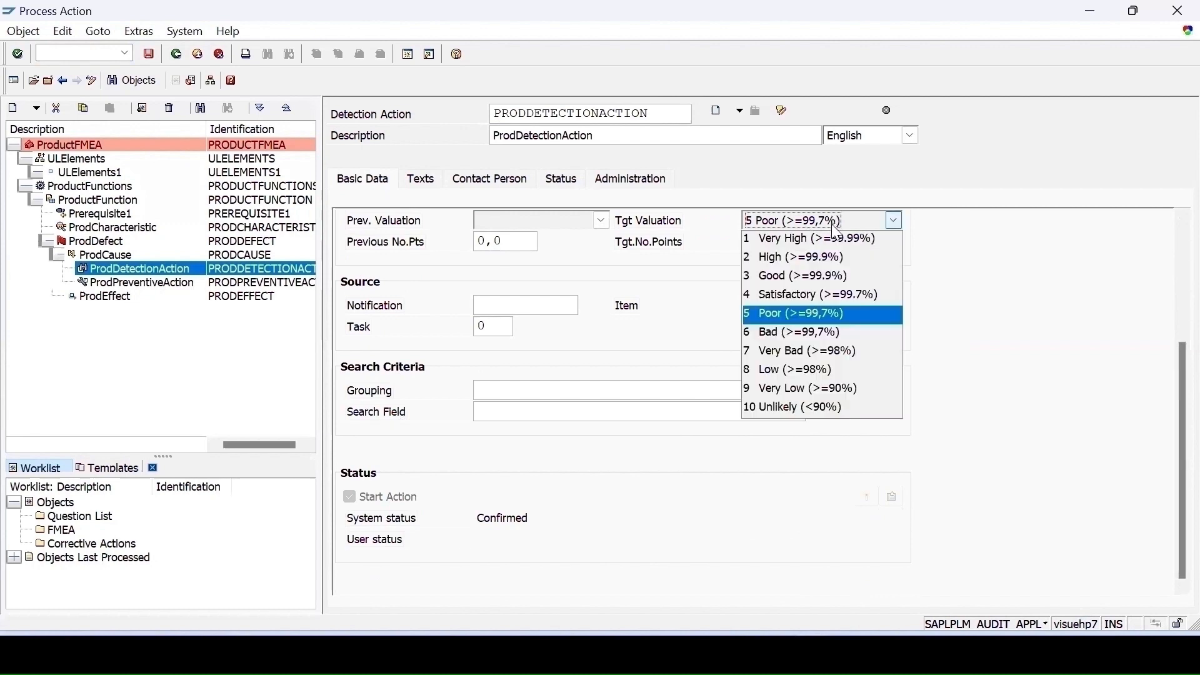
left_click(766, 355)
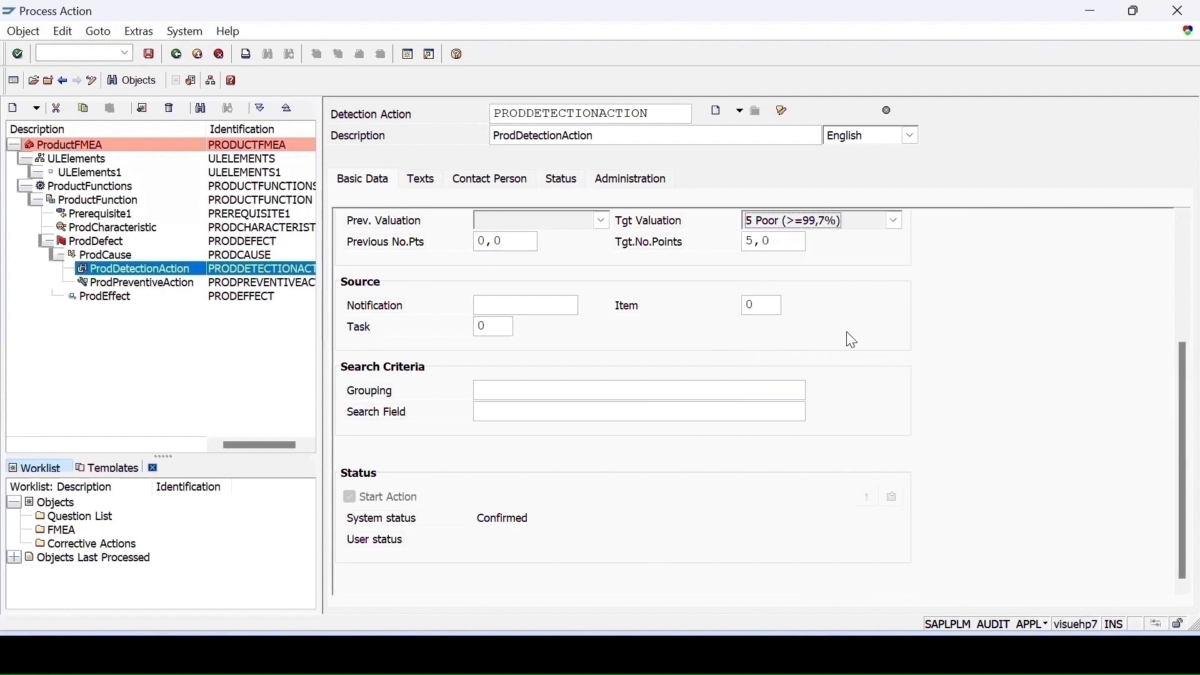
key("Return")
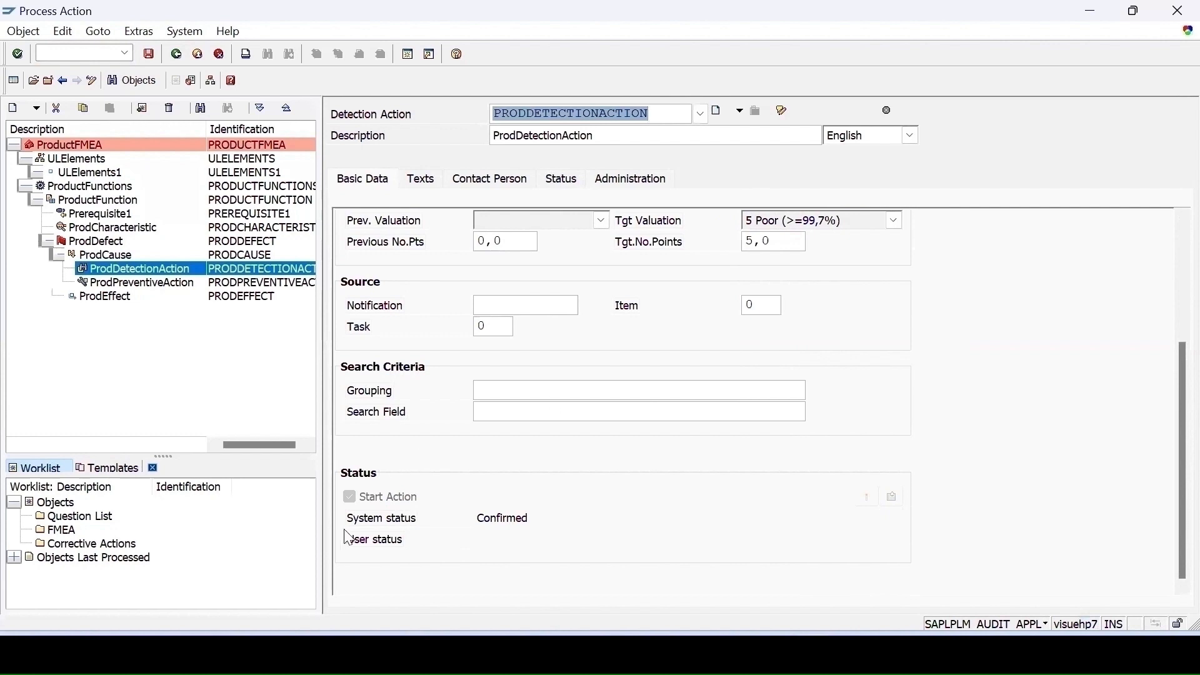
- Set the detection action's system status to Complete
left_click(350, 498)
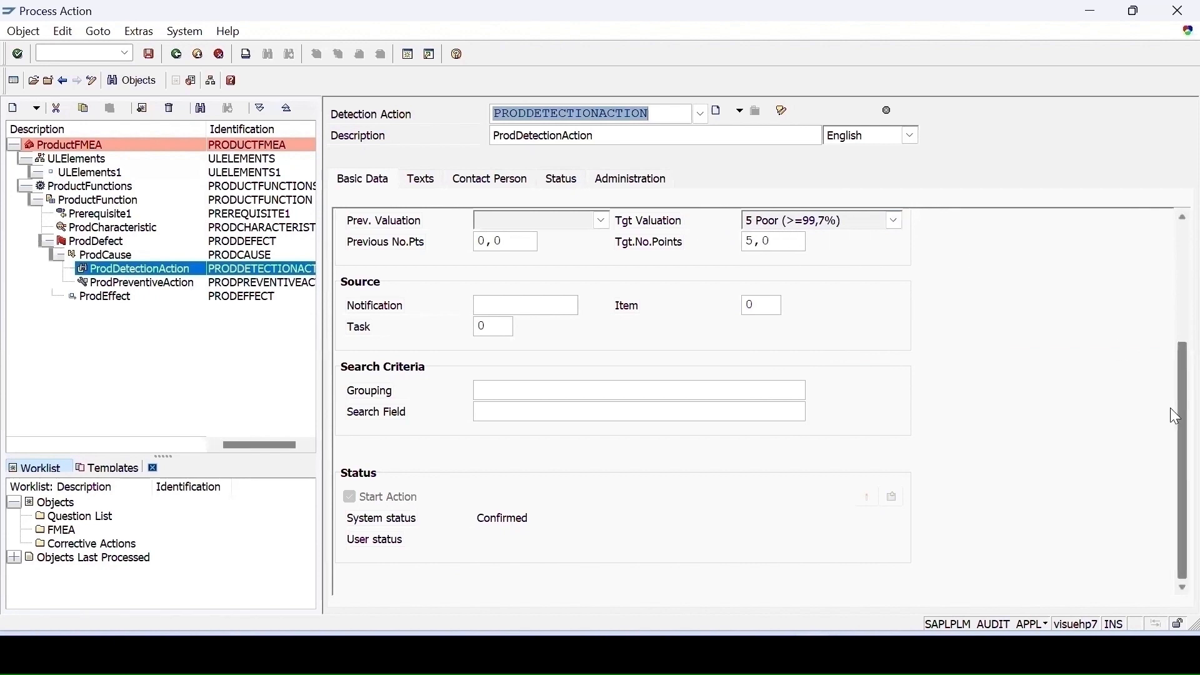
scroll(1170, 407, "up", 3)
left_click(555, 183)
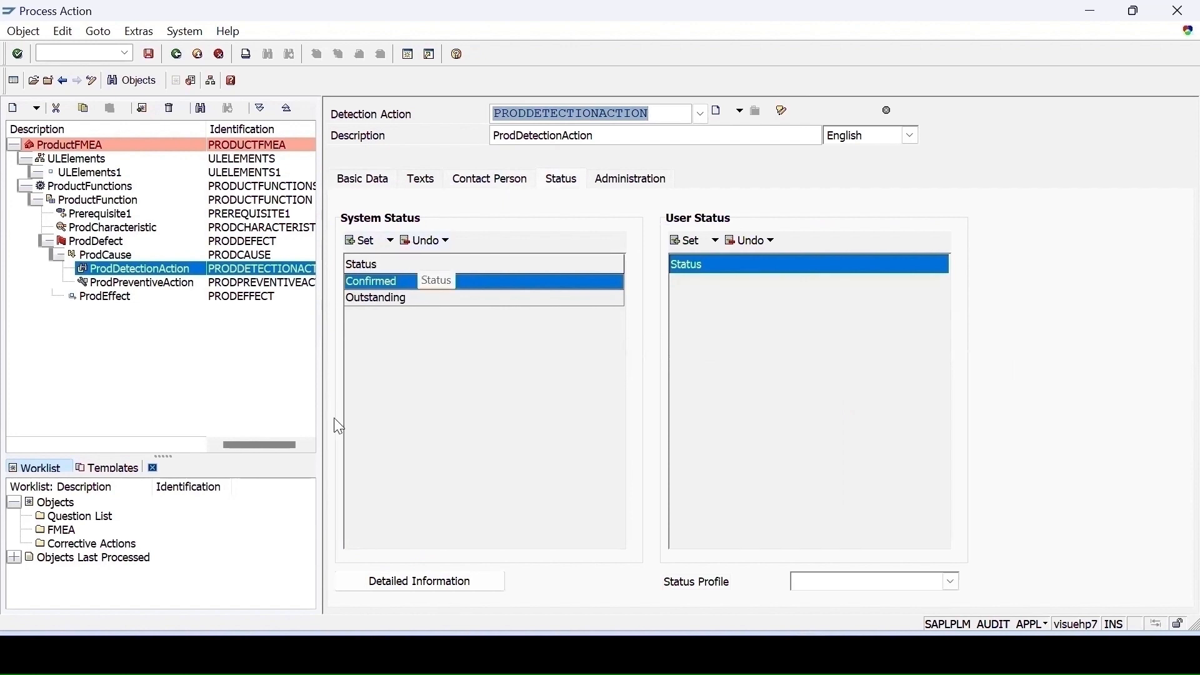
left_click(368, 241)
left_click(396, 263)
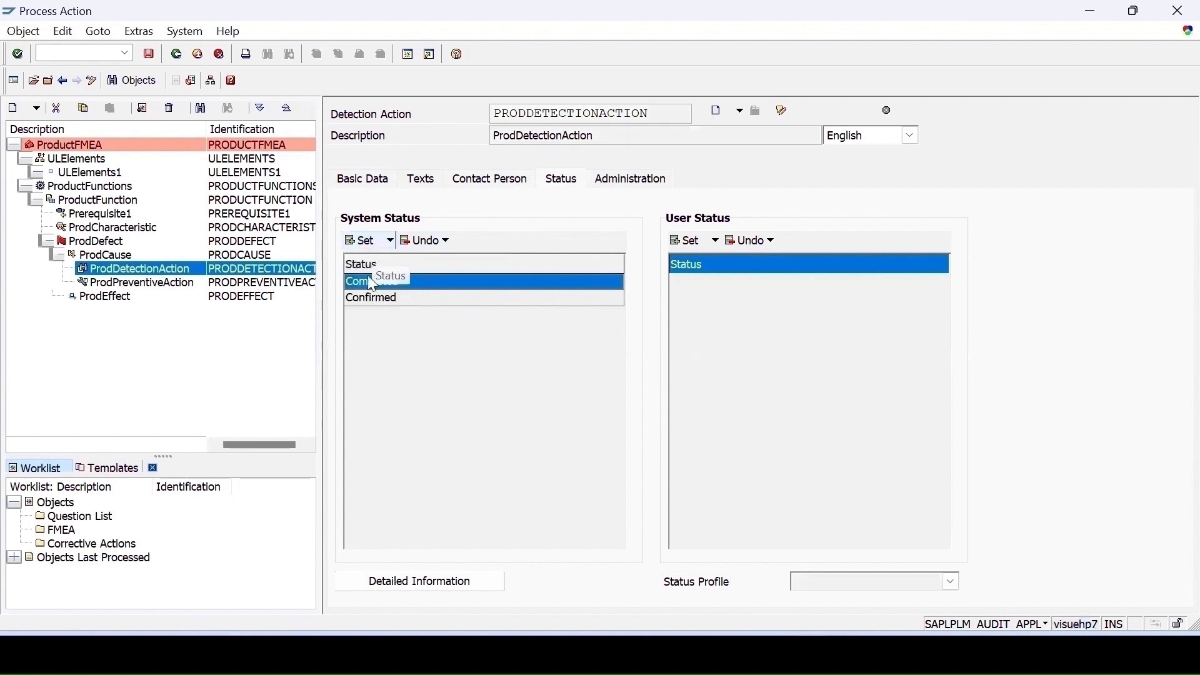
- Open the preventive action's basic data and start the action
left_click(136, 283)
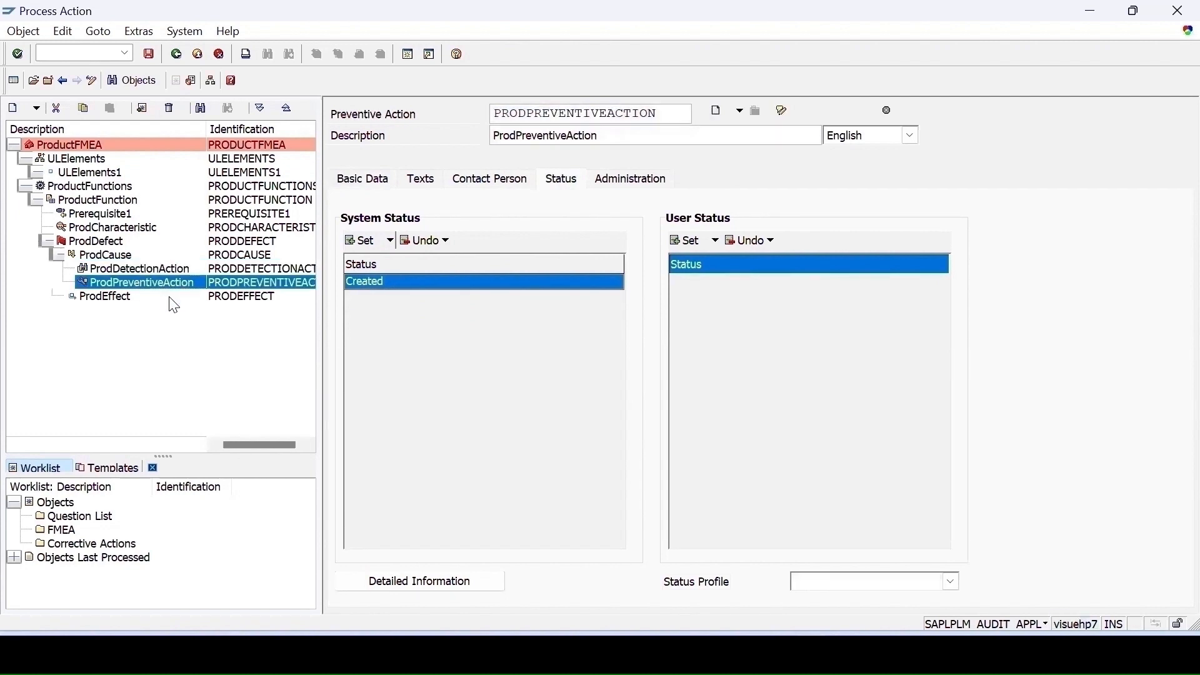
left_click(374, 180)
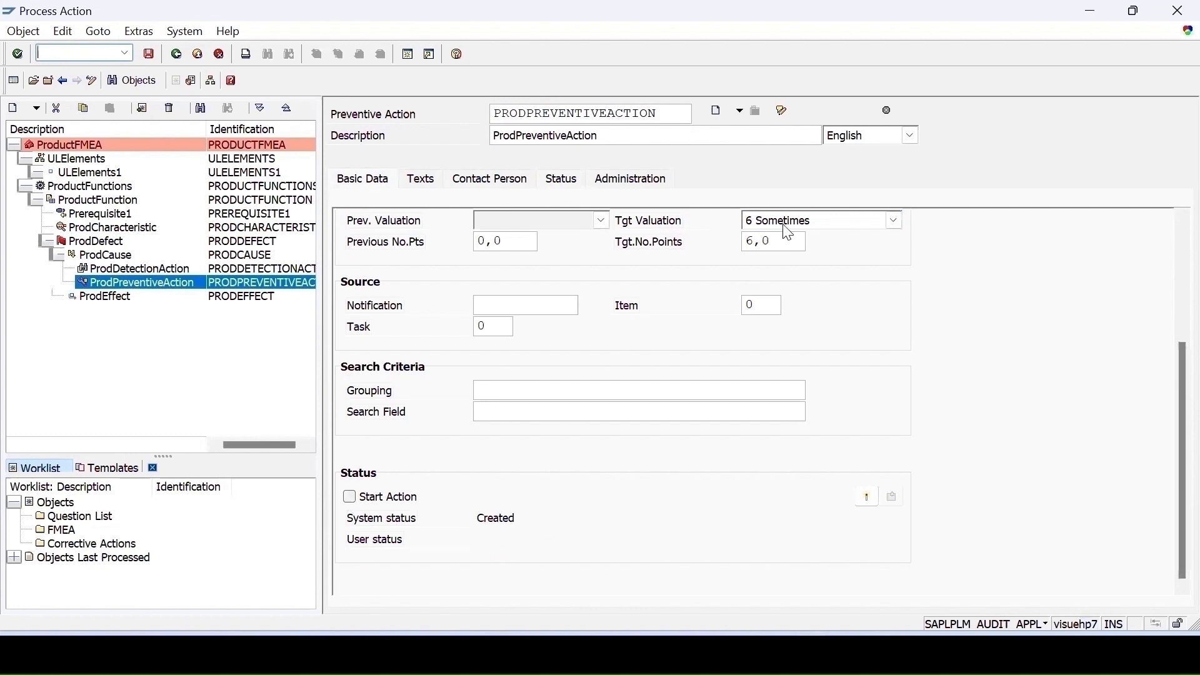
left_click(894, 220)
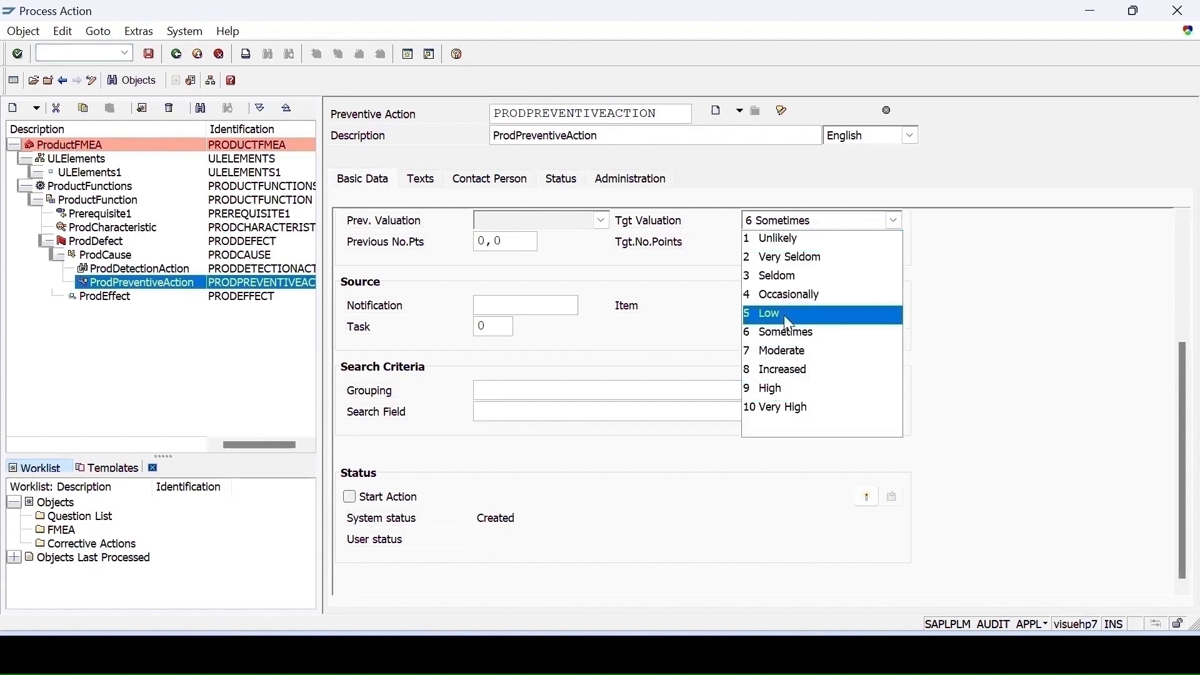
left_click(350, 498)
left_click(352, 497)
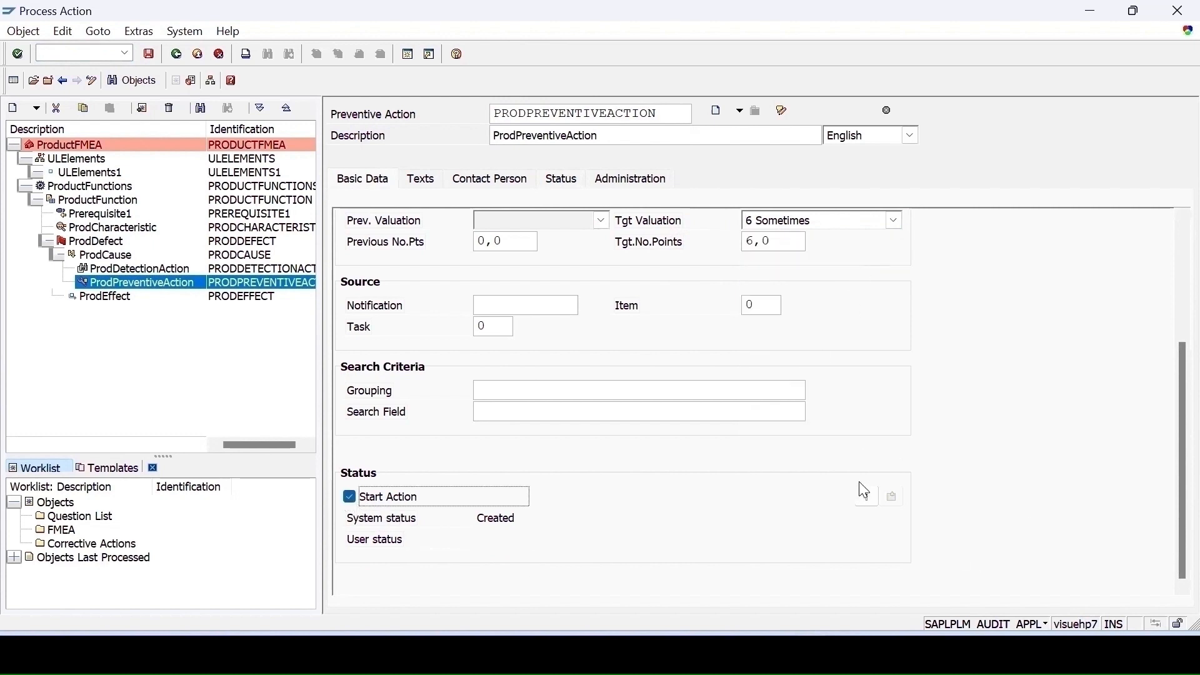
left_click(867, 497)
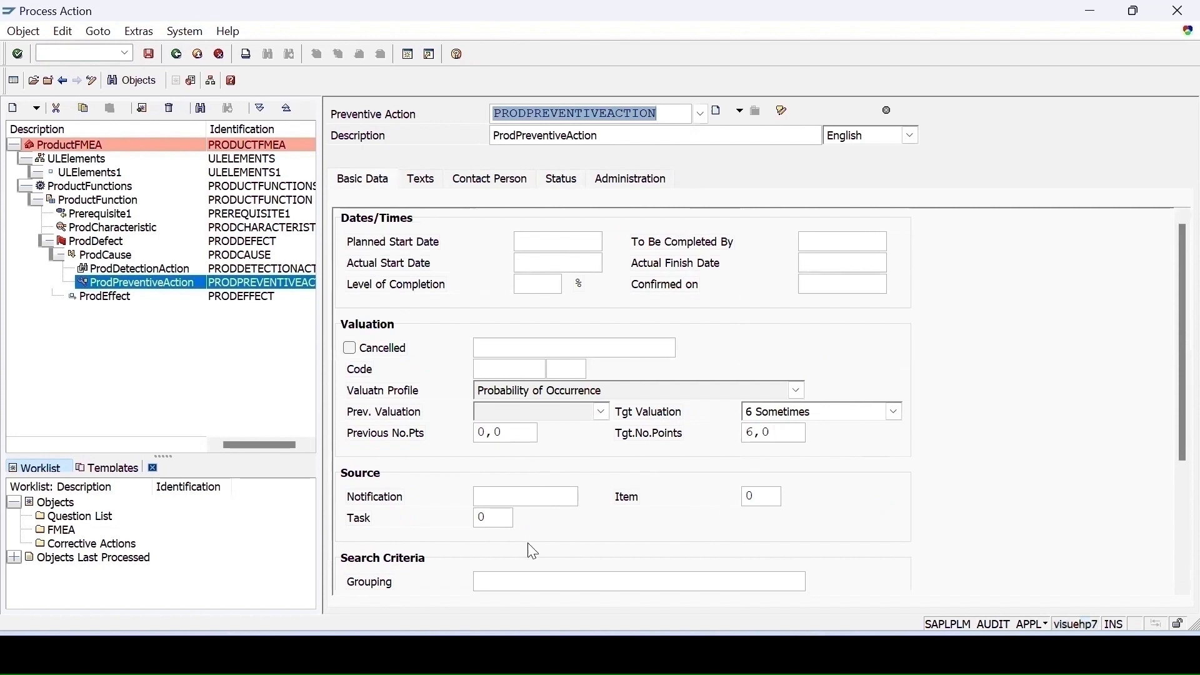
- Set the preventive action's target valuation to 7 Moderate
left_click_drag(1170, 377, 1170, 485)
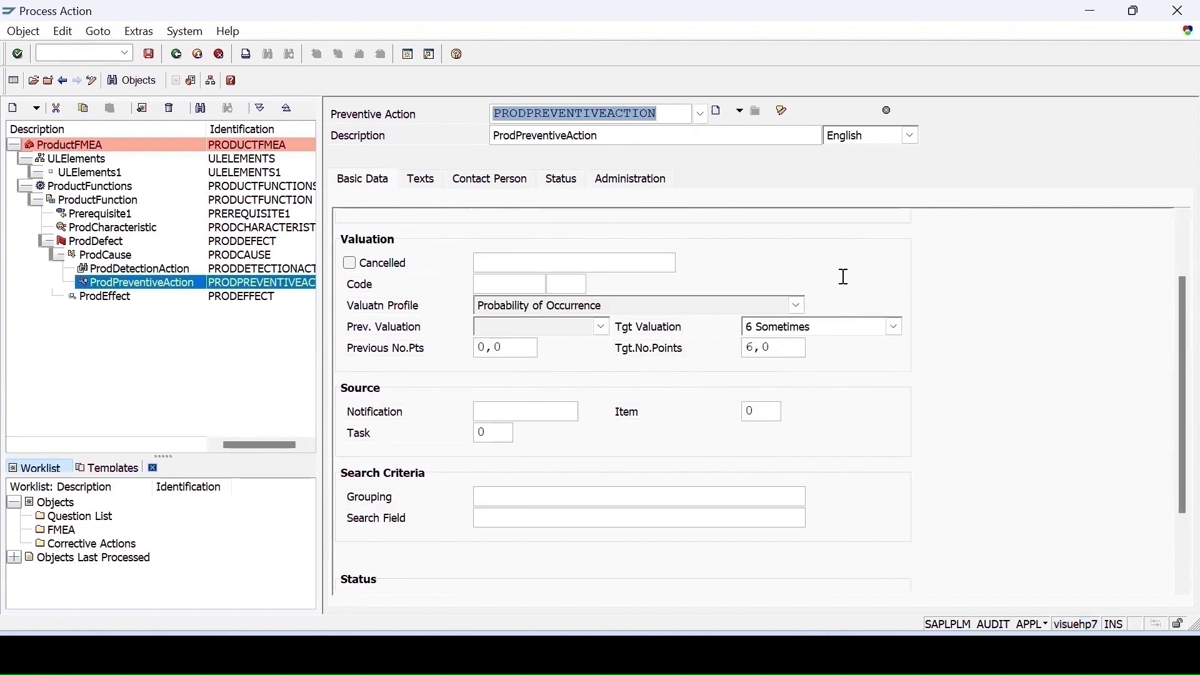
left_click(894, 326)
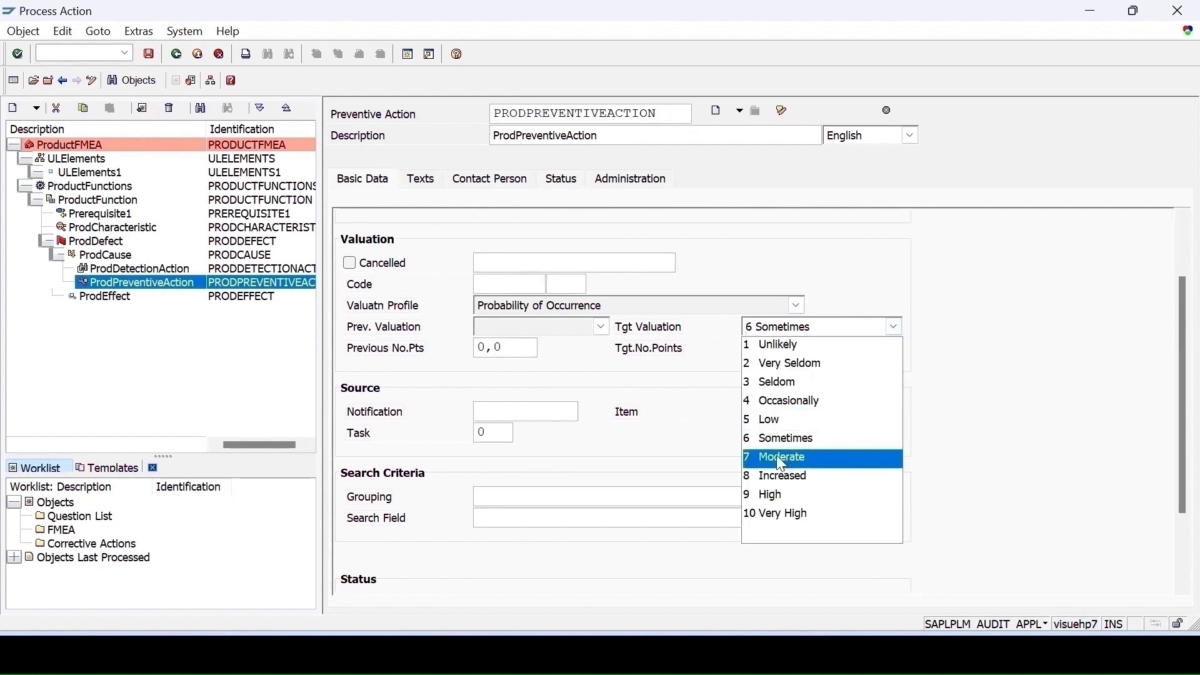
left_click(798, 461)
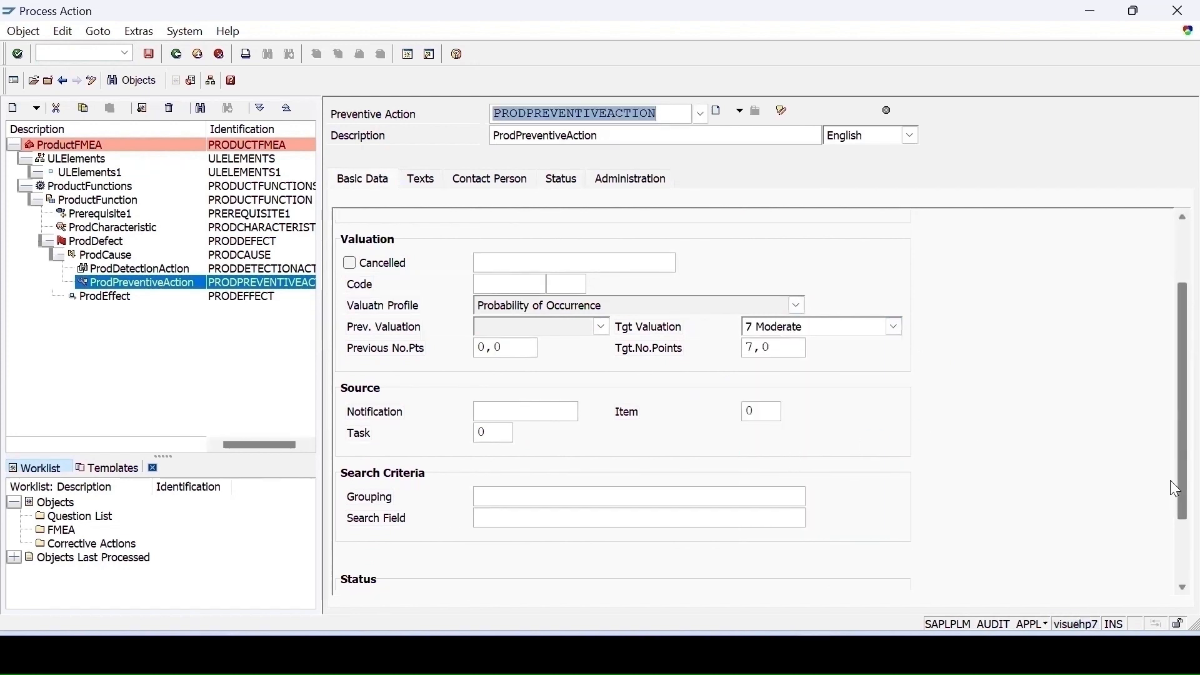
- Set the preventive action's target valuation to 6 Sometimes
scroll(1170, 480, "down", 3)
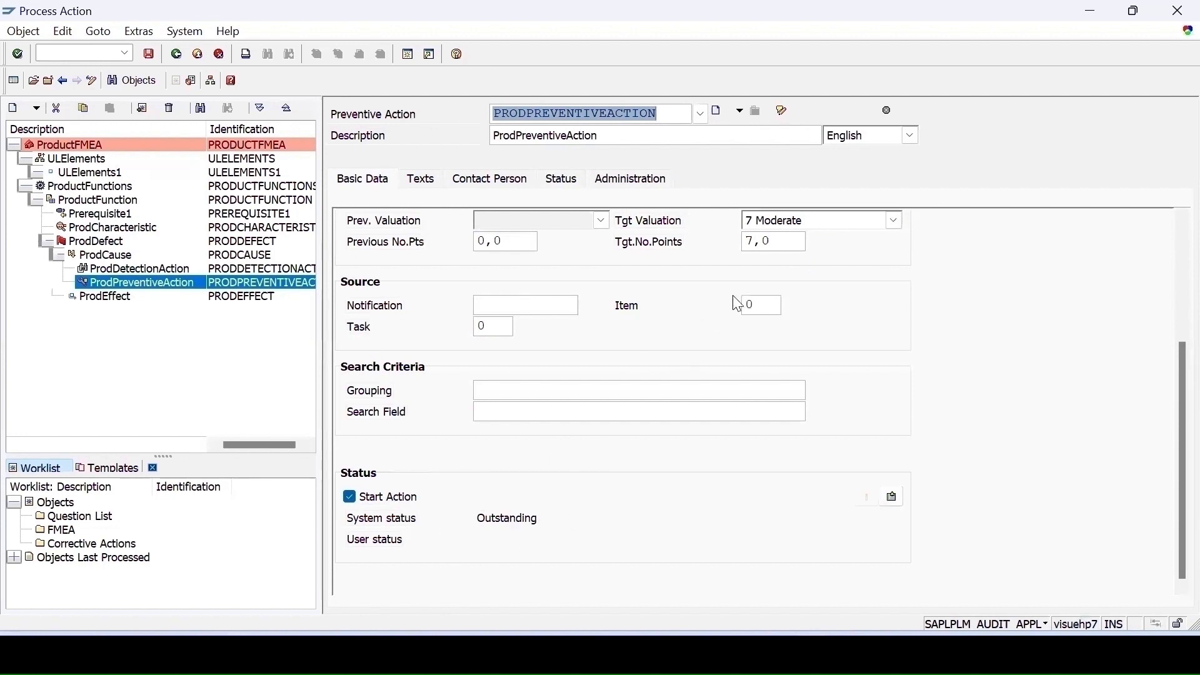
left_click(819, 220)
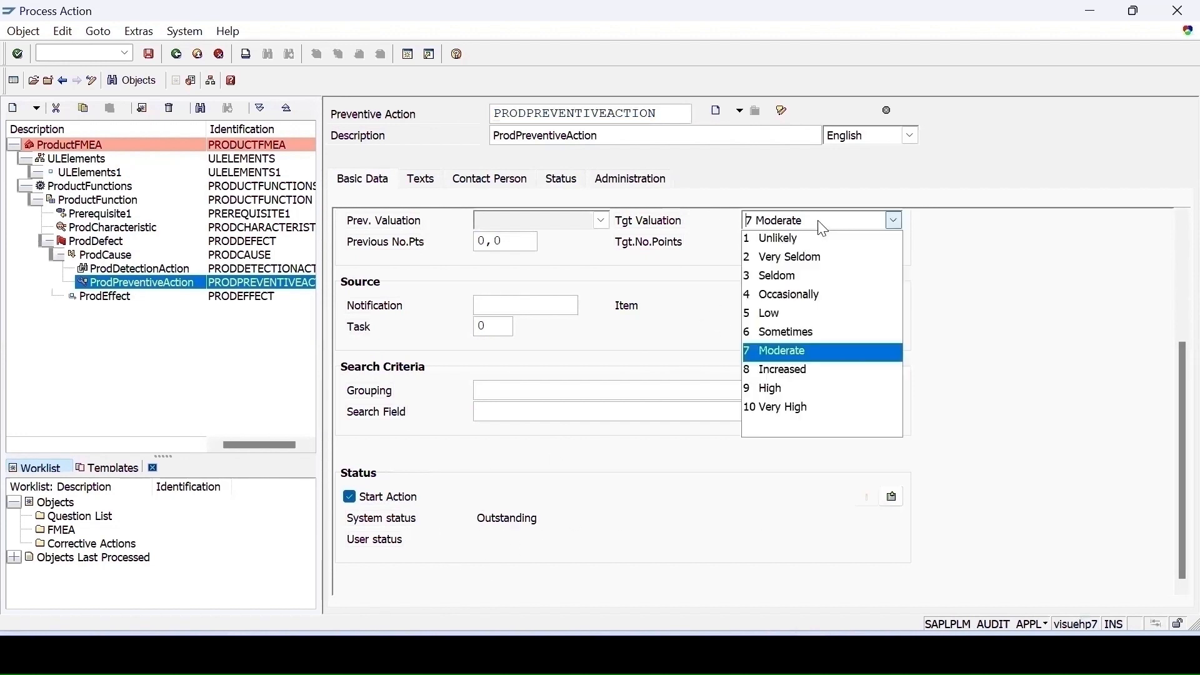
left_click(771, 335)
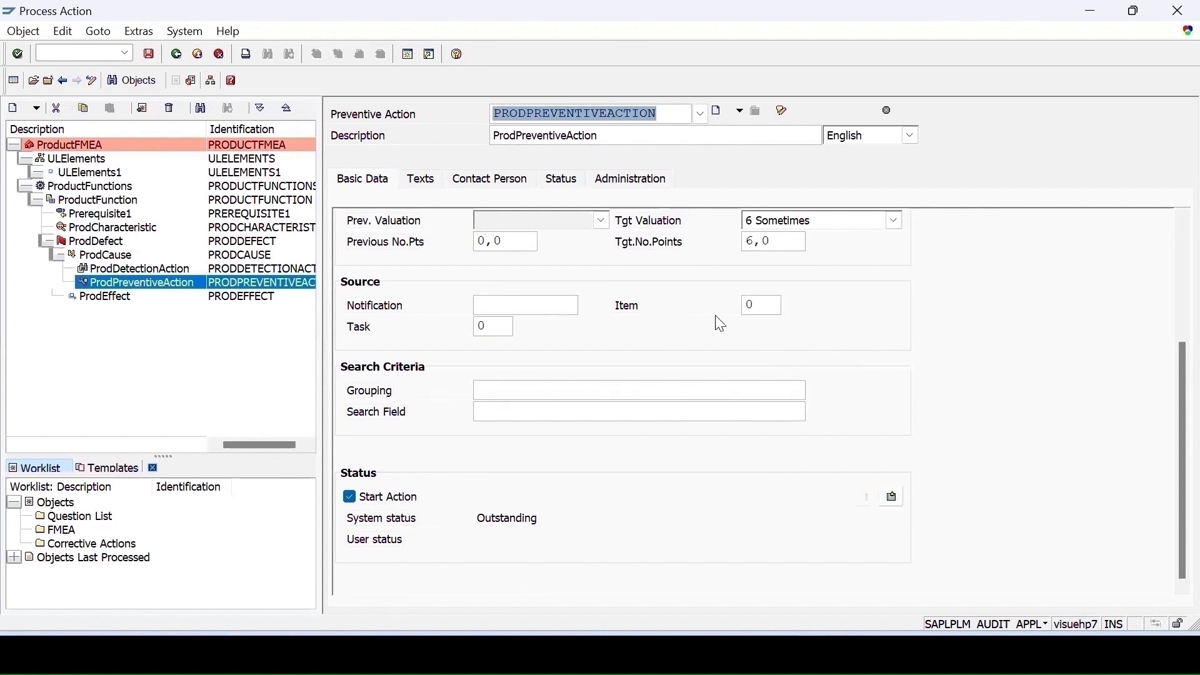
- Confirm the preventive action and set its target valuation to 5 Low
left_click(900, 502)
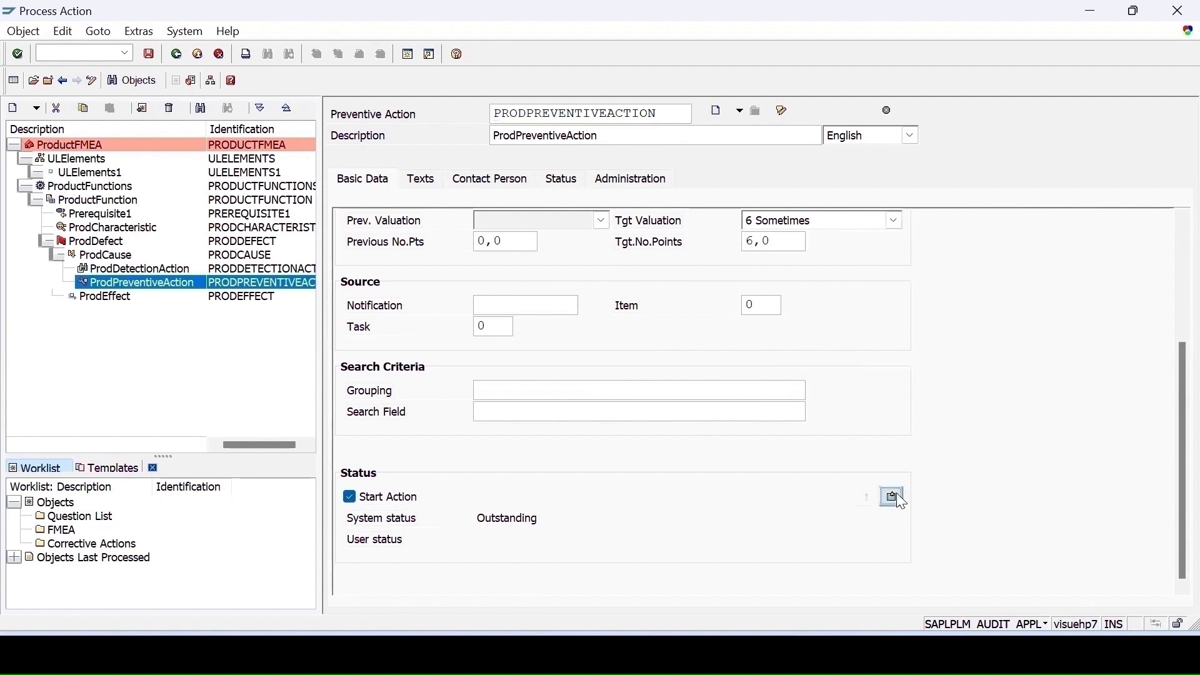
left_click(791, 223)
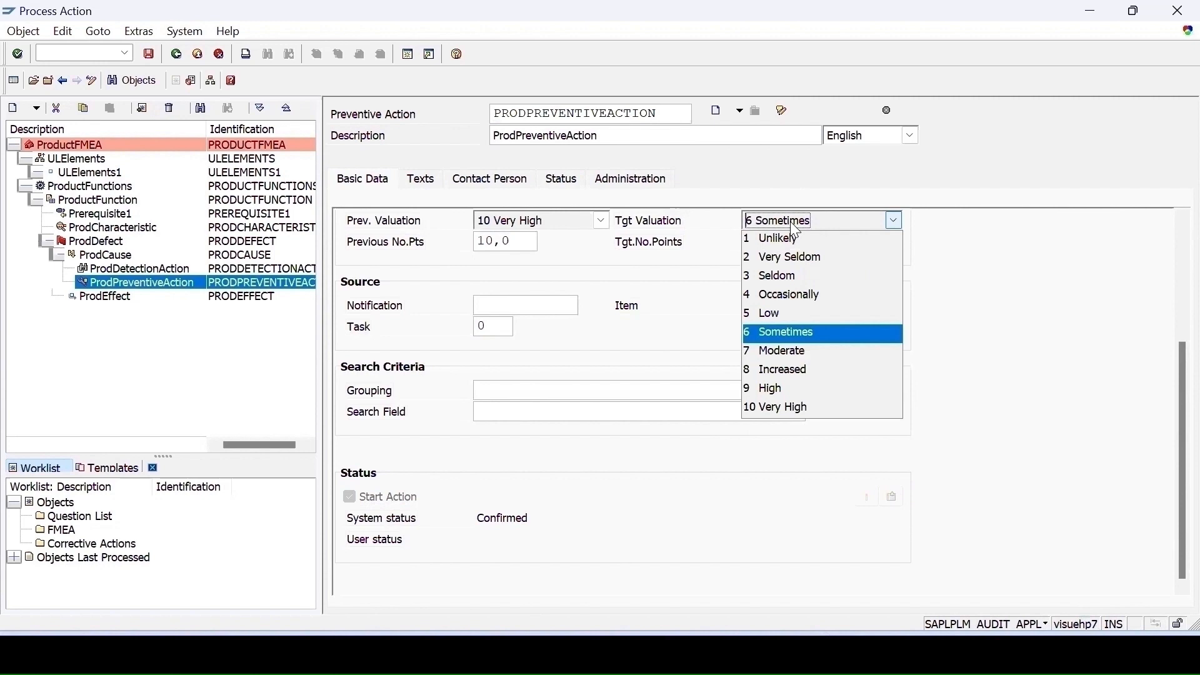
left_click(755, 314)
- Set the preventive action's system status to Complete
left_click(556, 181)
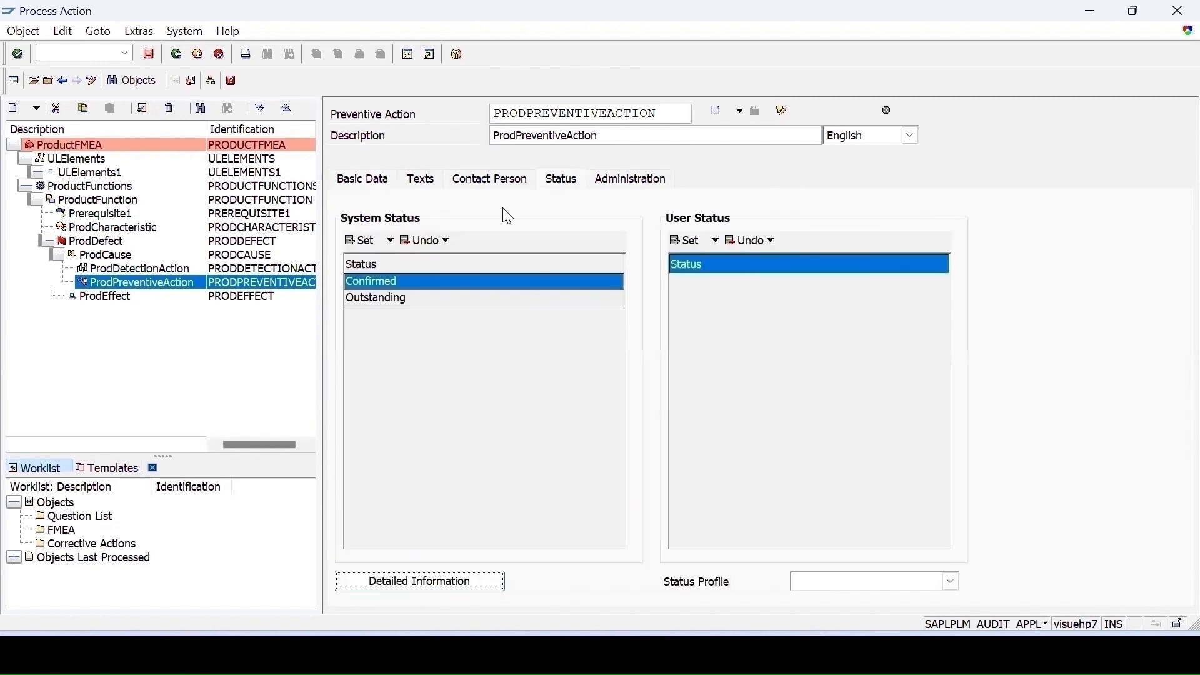
left_click(373, 240)
left_click(576, 361)
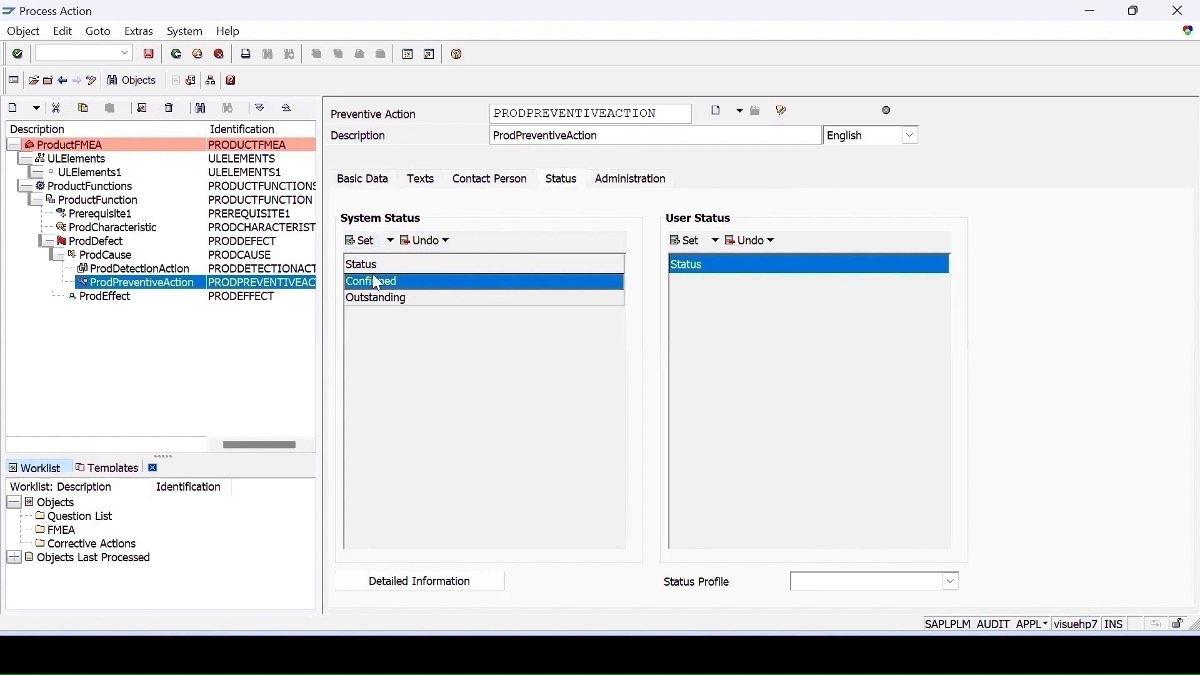
left_click(372, 241)
left_click(403, 263)
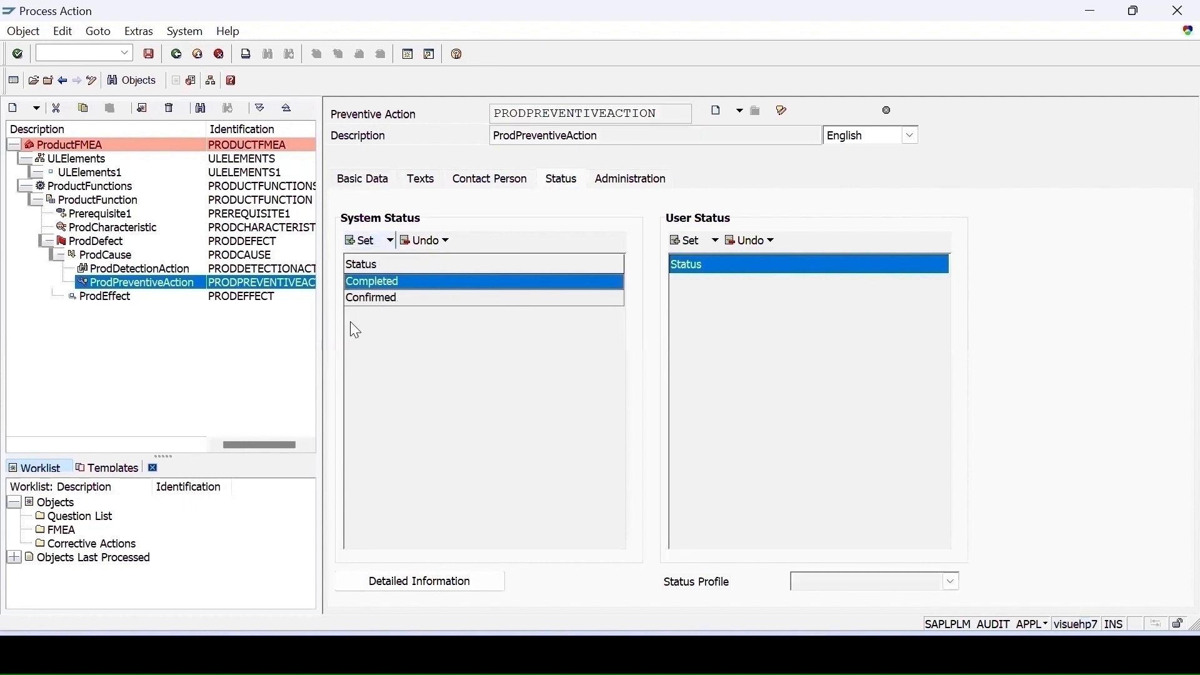
- Save the FMEA and select the effect and defect nodes to review their details
left_click(148, 54)
left_click(95, 298)
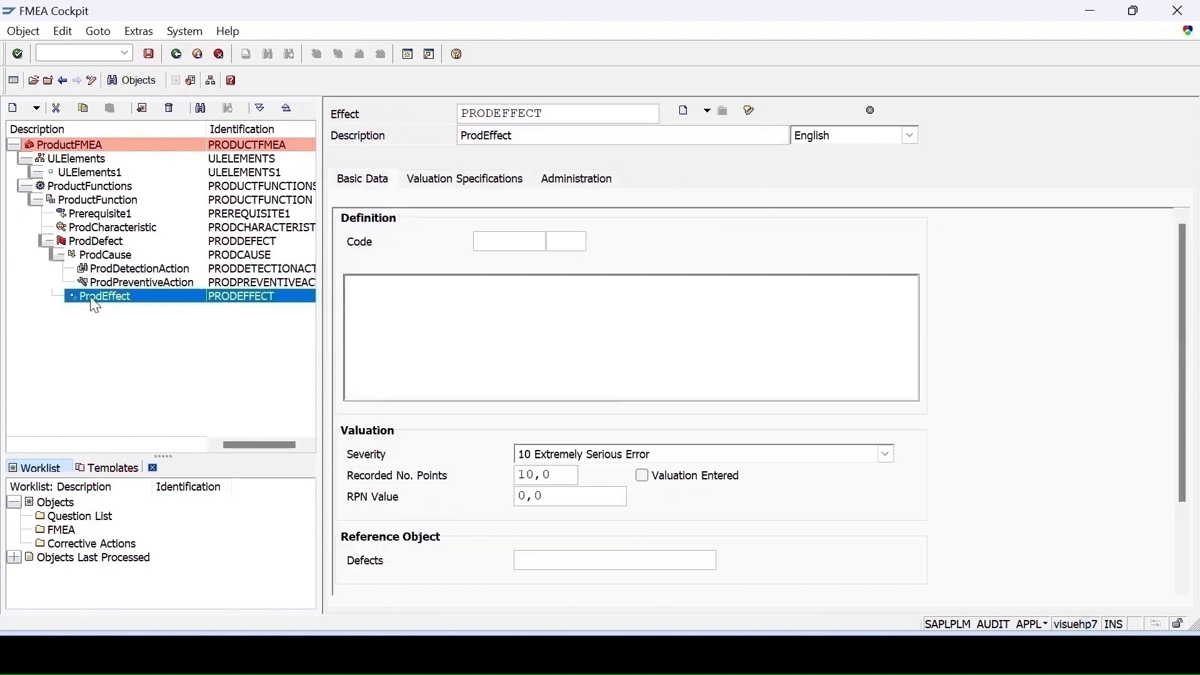
left_click(96, 242)
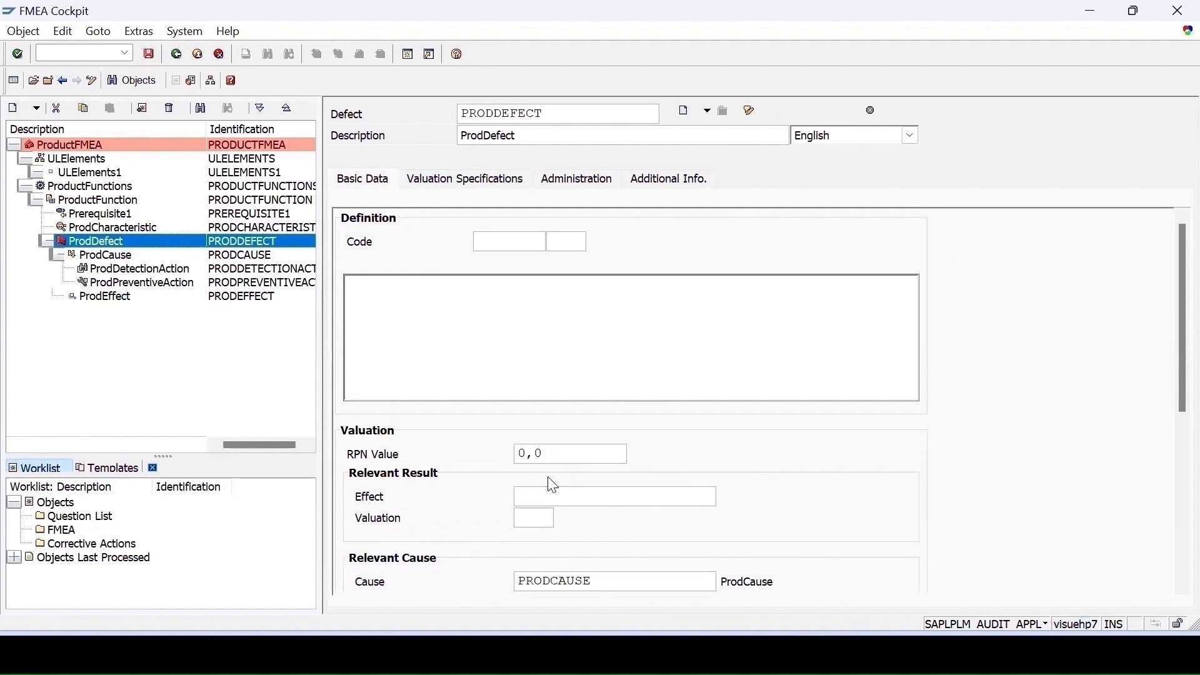
- Review the cause's valuation along with its detection and preventive action details
left_click(115, 255)
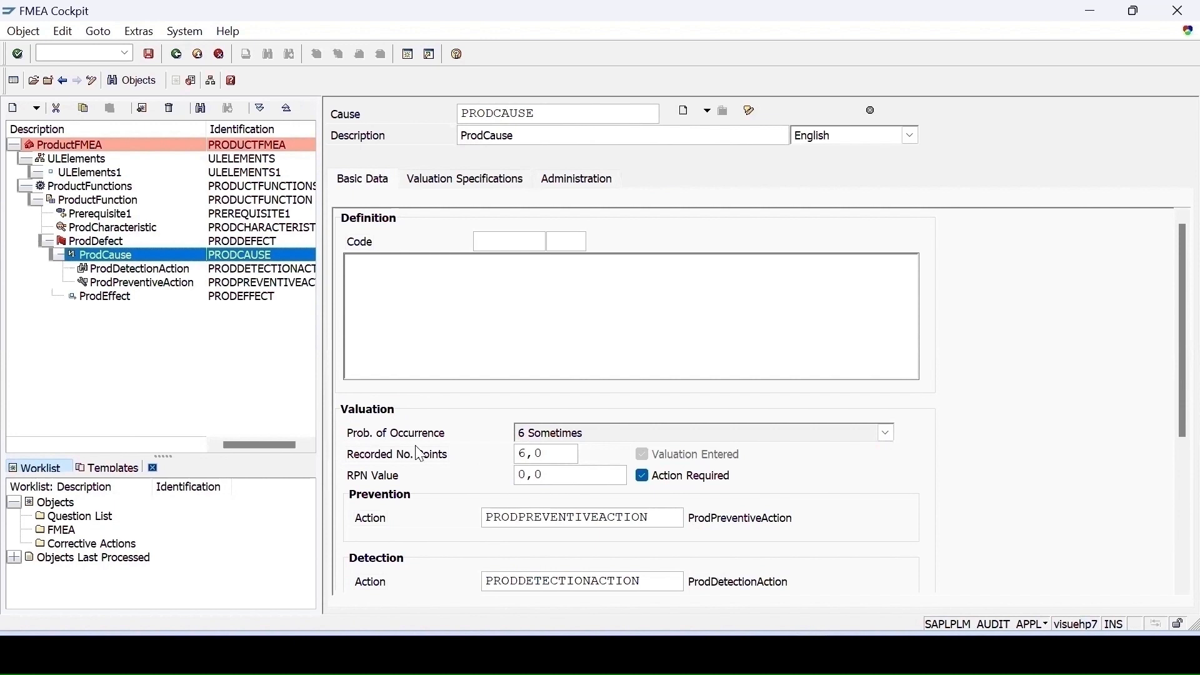
left_click_drag(1172, 430, 1175, 508)
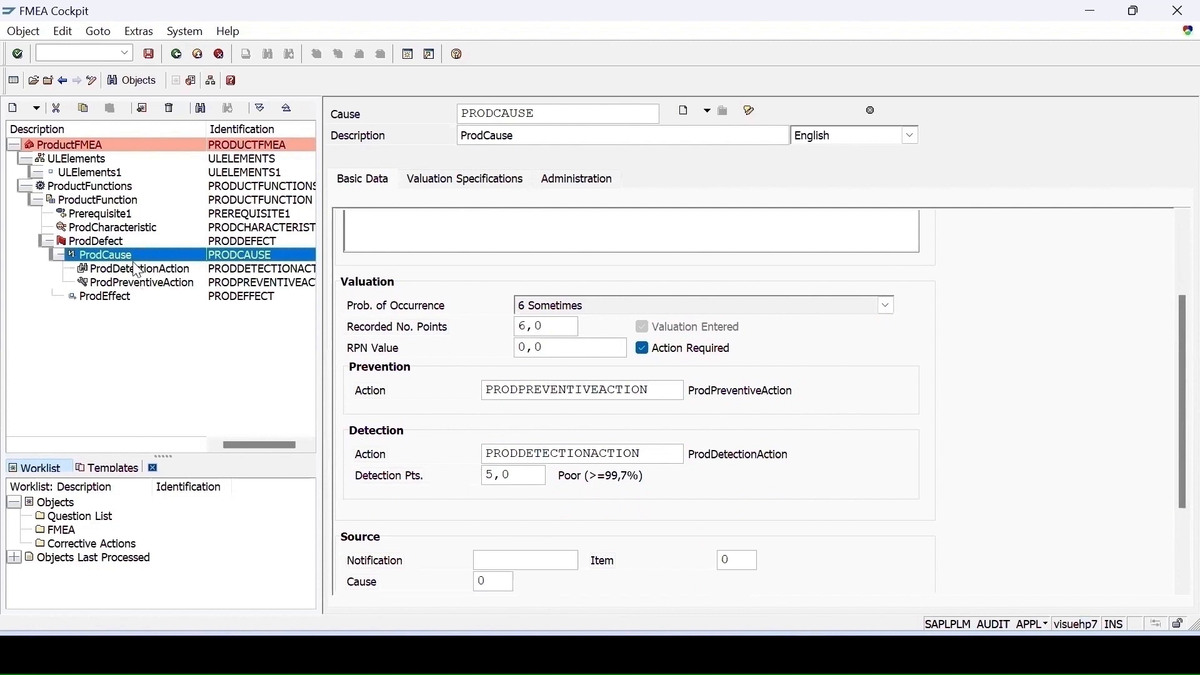
left_click(150, 269)
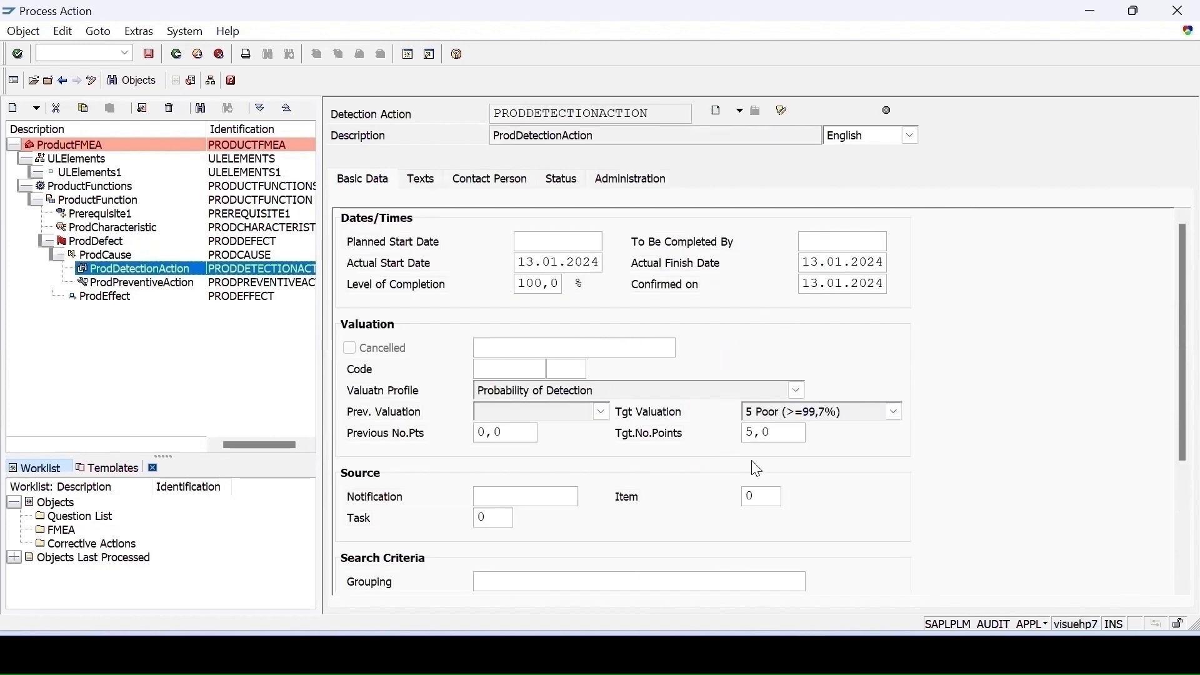
left_click(128, 283)
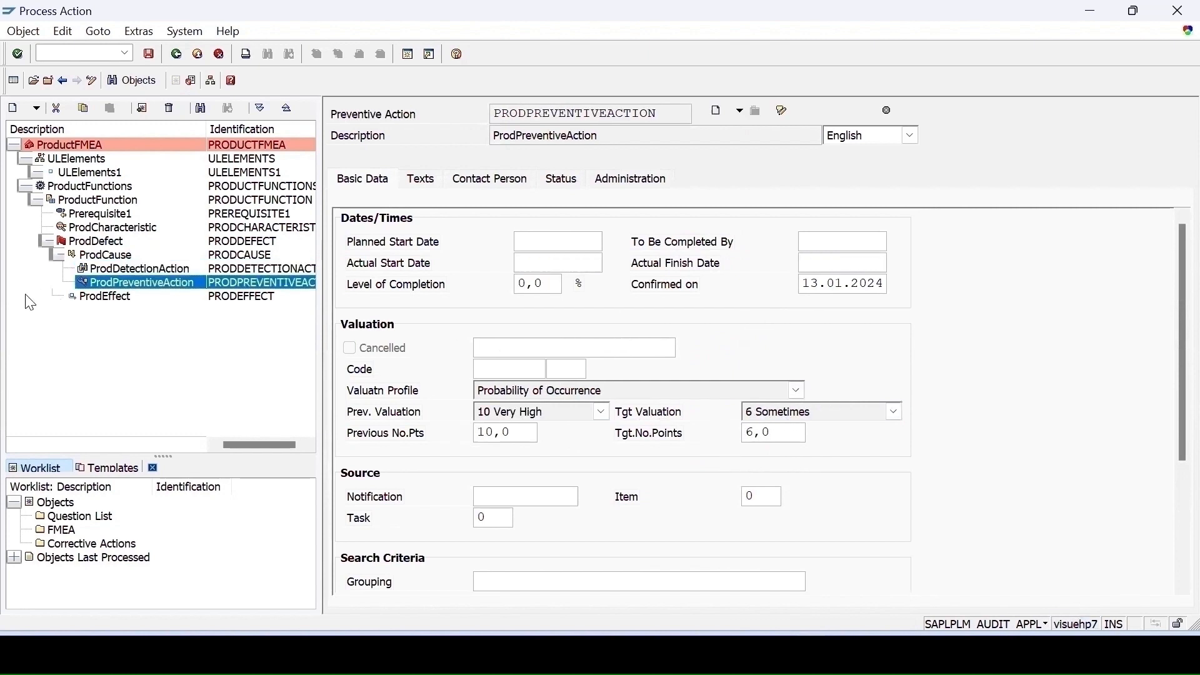
left_click(115, 256)
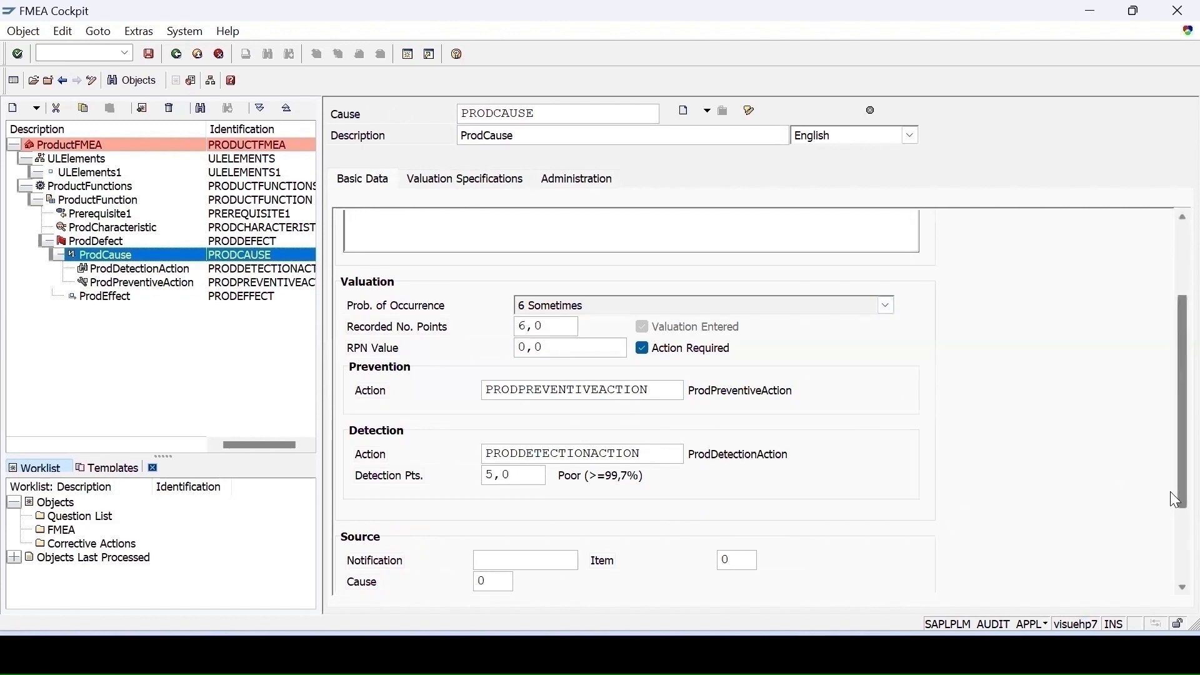
left_click_drag(1172, 494, 1166, 440)
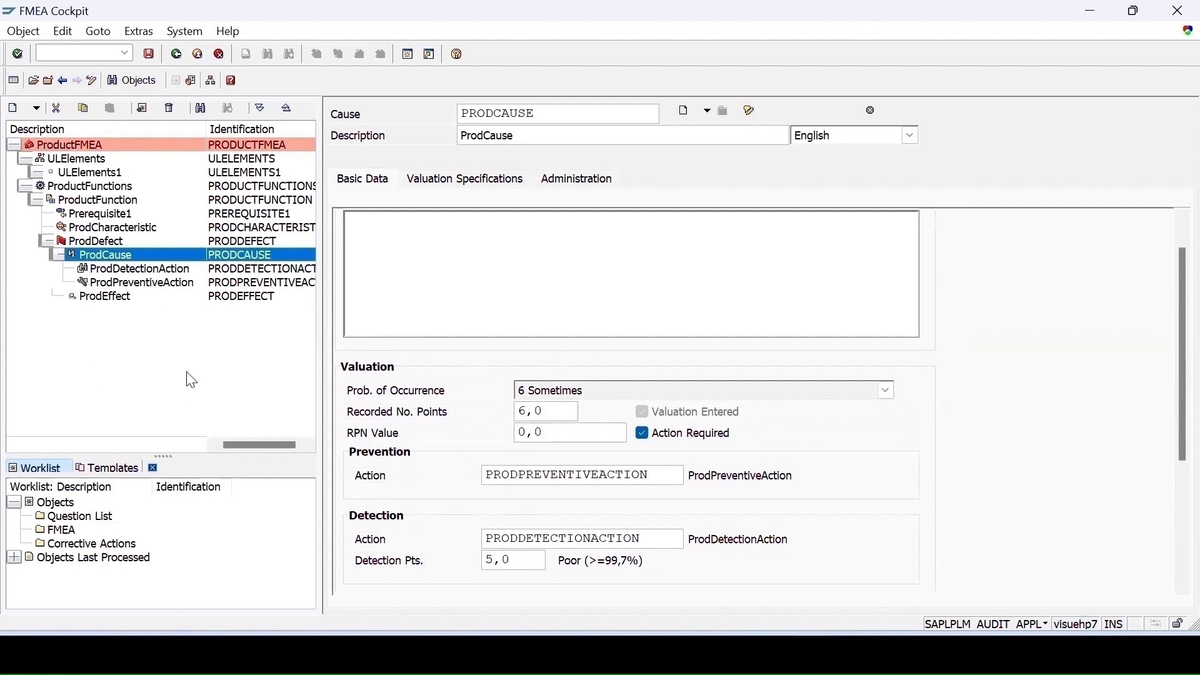
- Set the effect's severity to 5 Medium Error
left_click(107, 299)
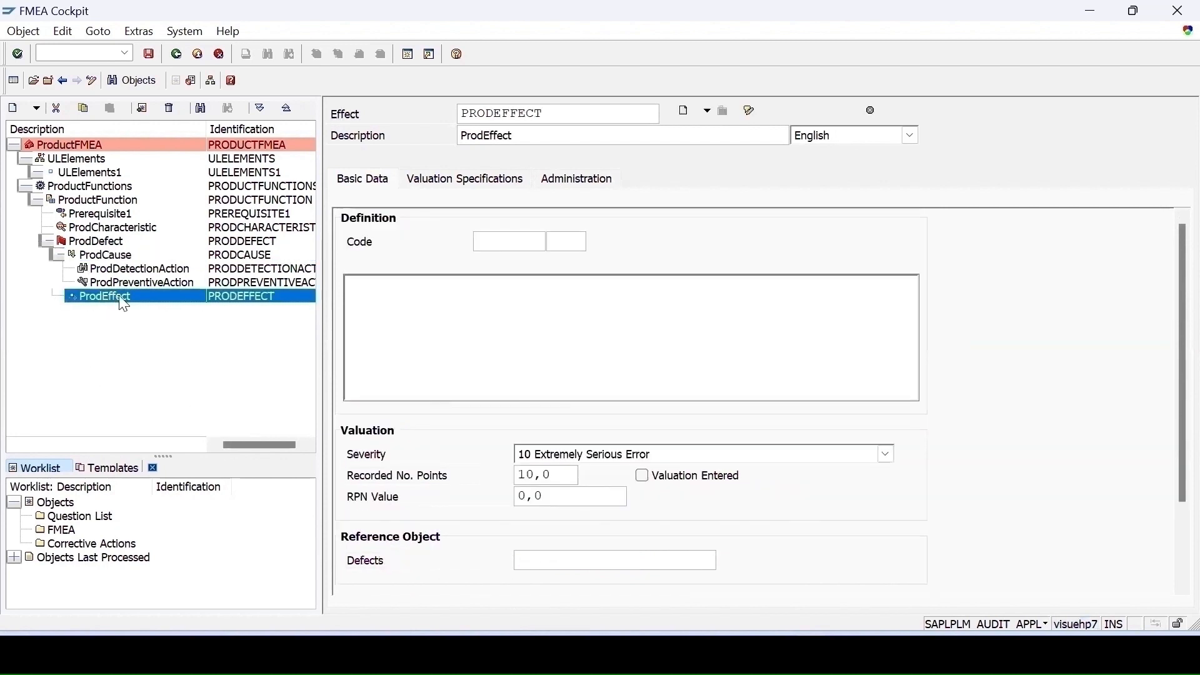
scroll(401, 340, "down", 3)
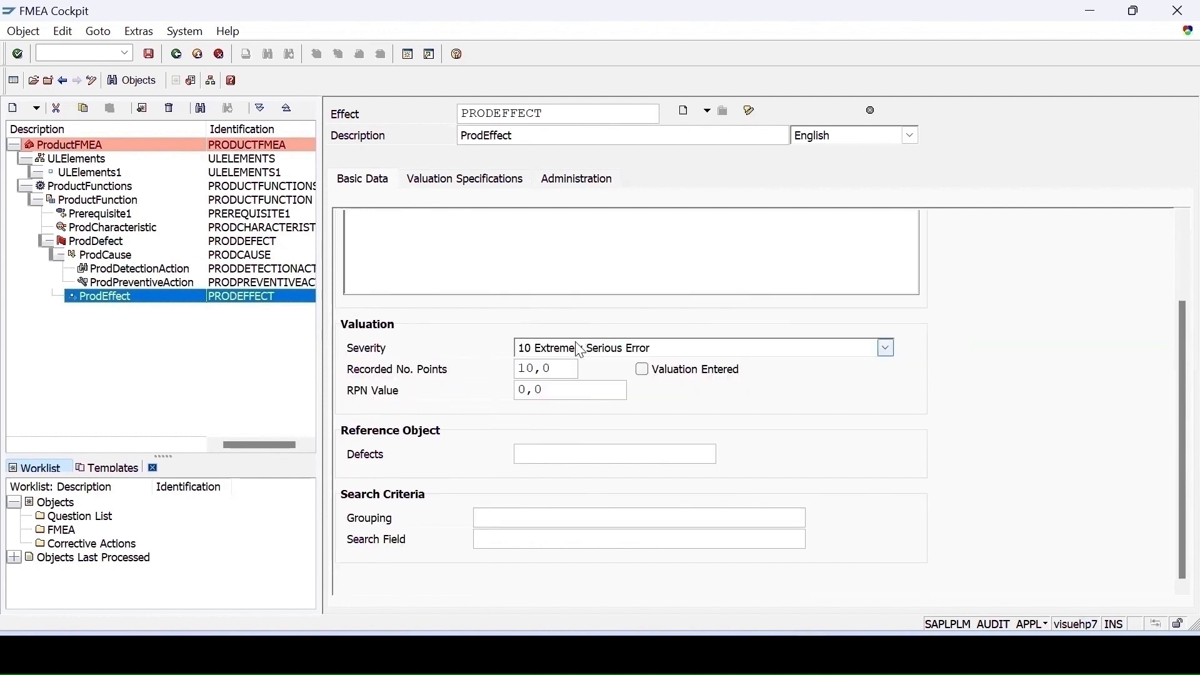
left_click(545, 352)
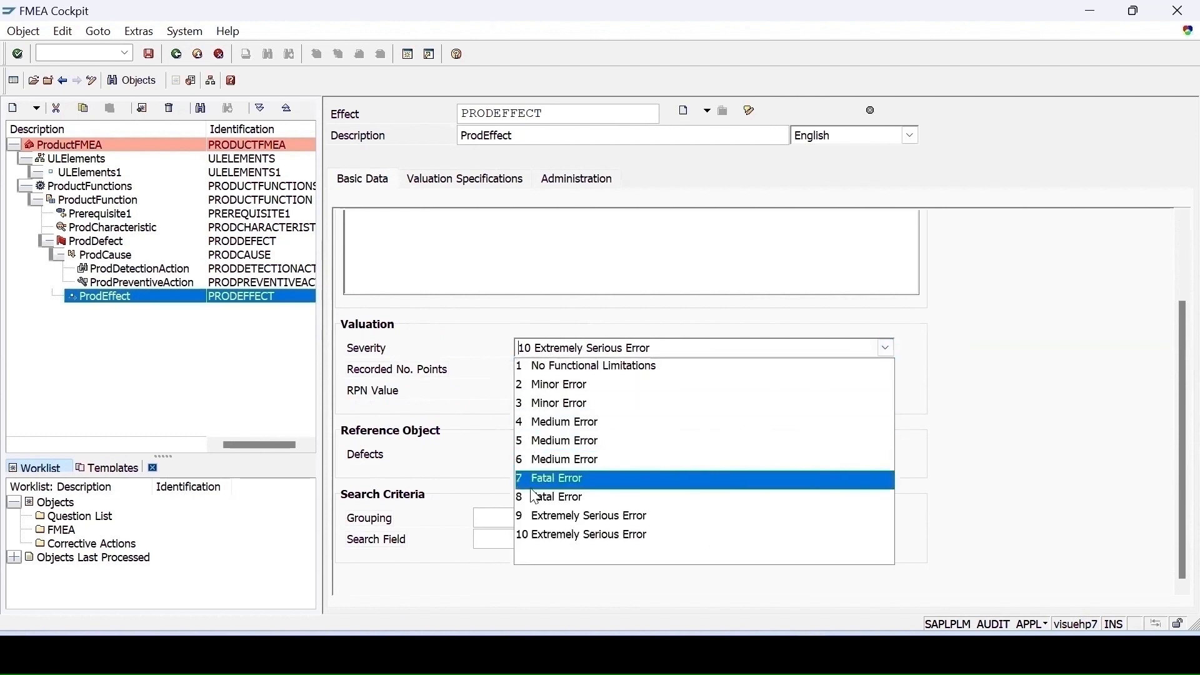
left_click(541, 445)
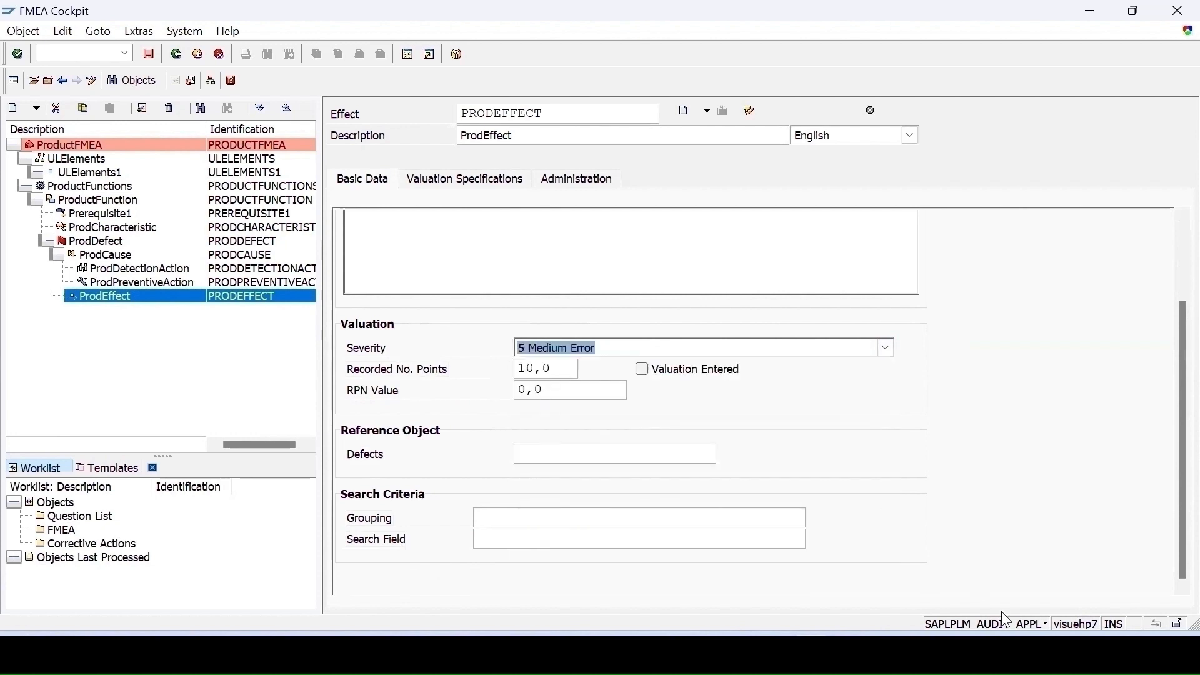
key("Return")
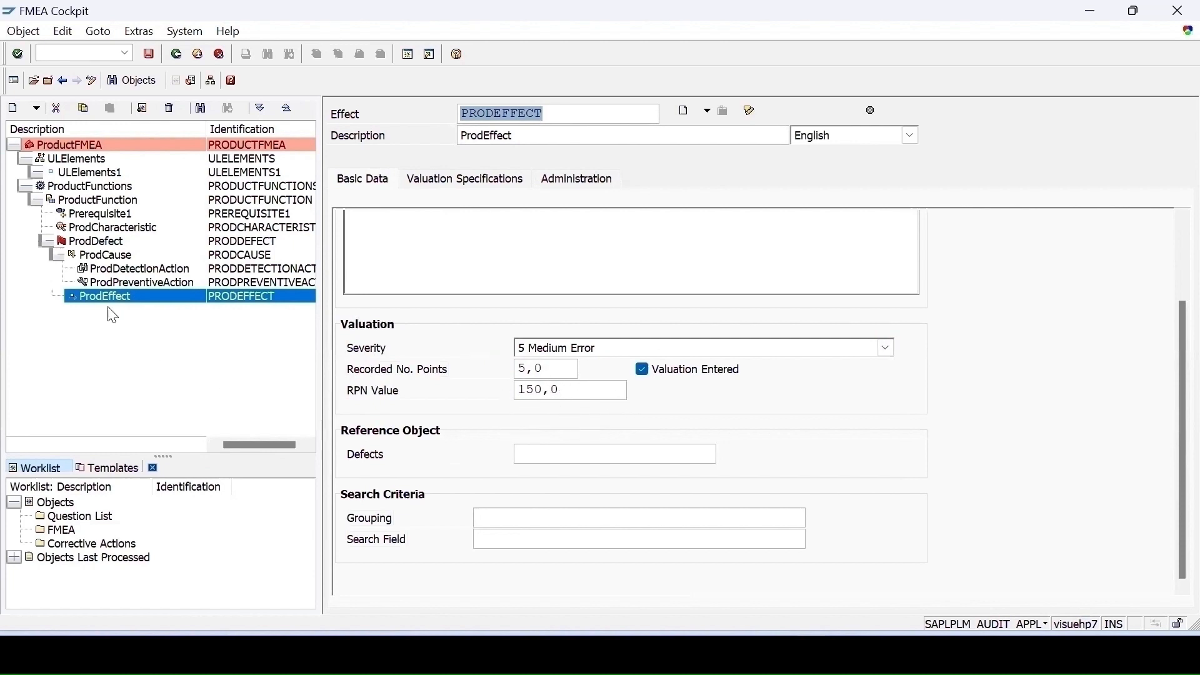
- Review the defect's valuation and the FMEA's calculated result
left_click(84, 242)
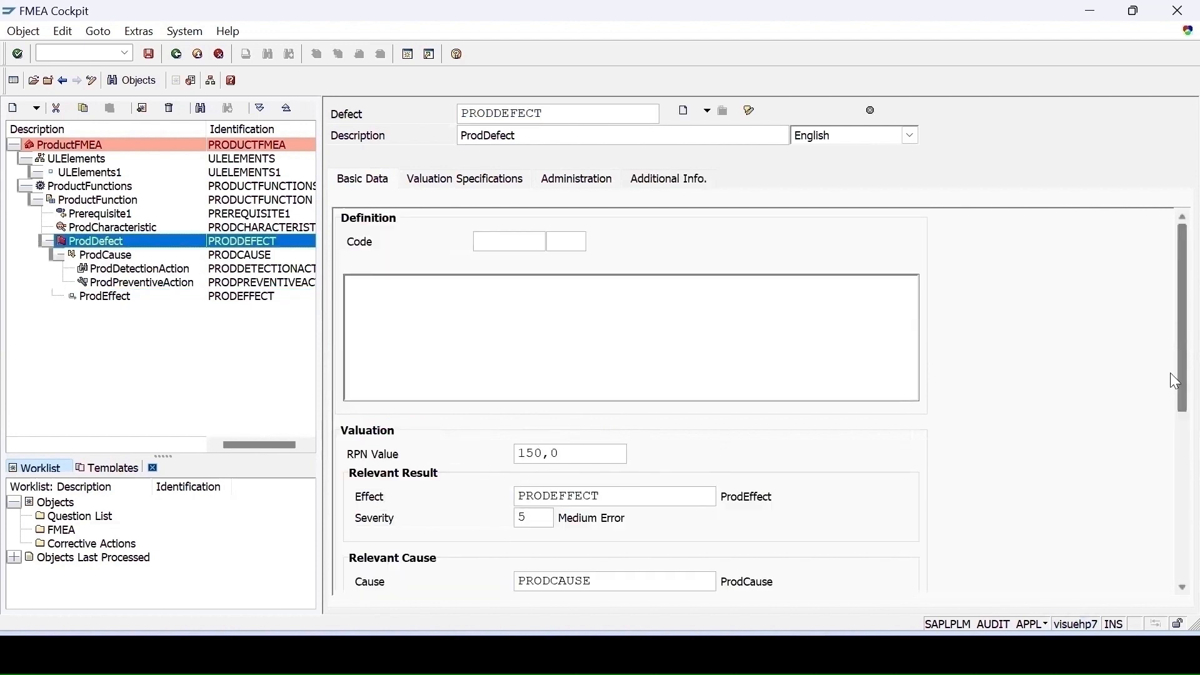
left_click_drag(1170, 372, 1170, 473)
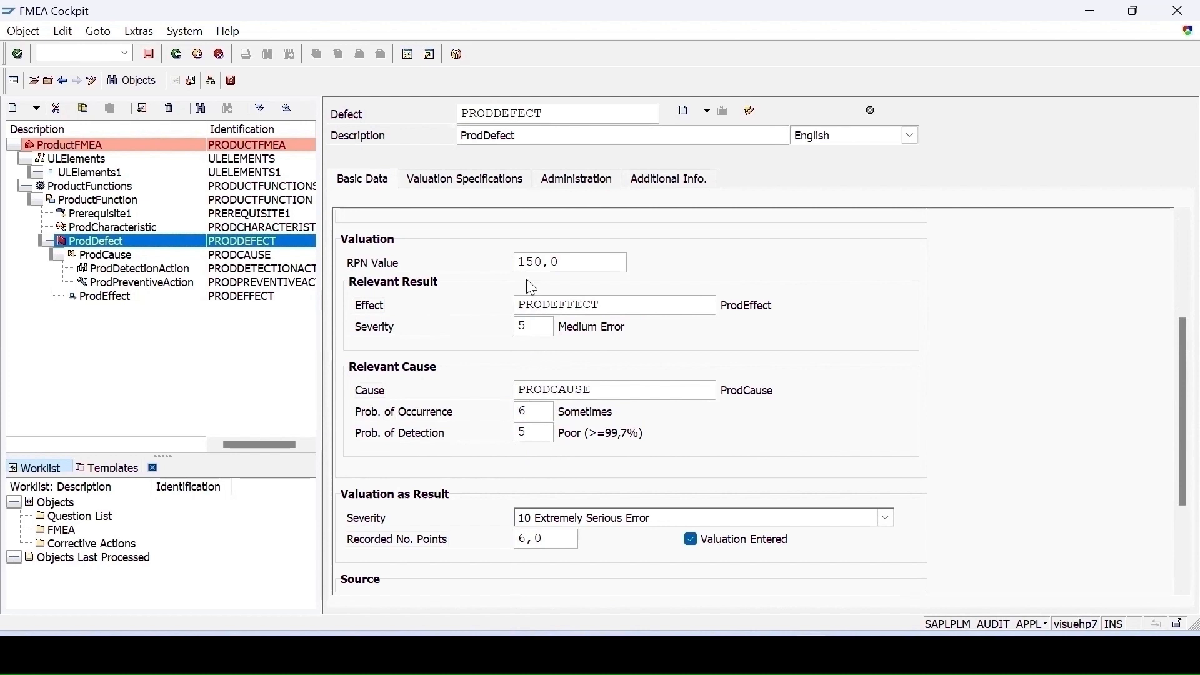
double_click(78, 145)
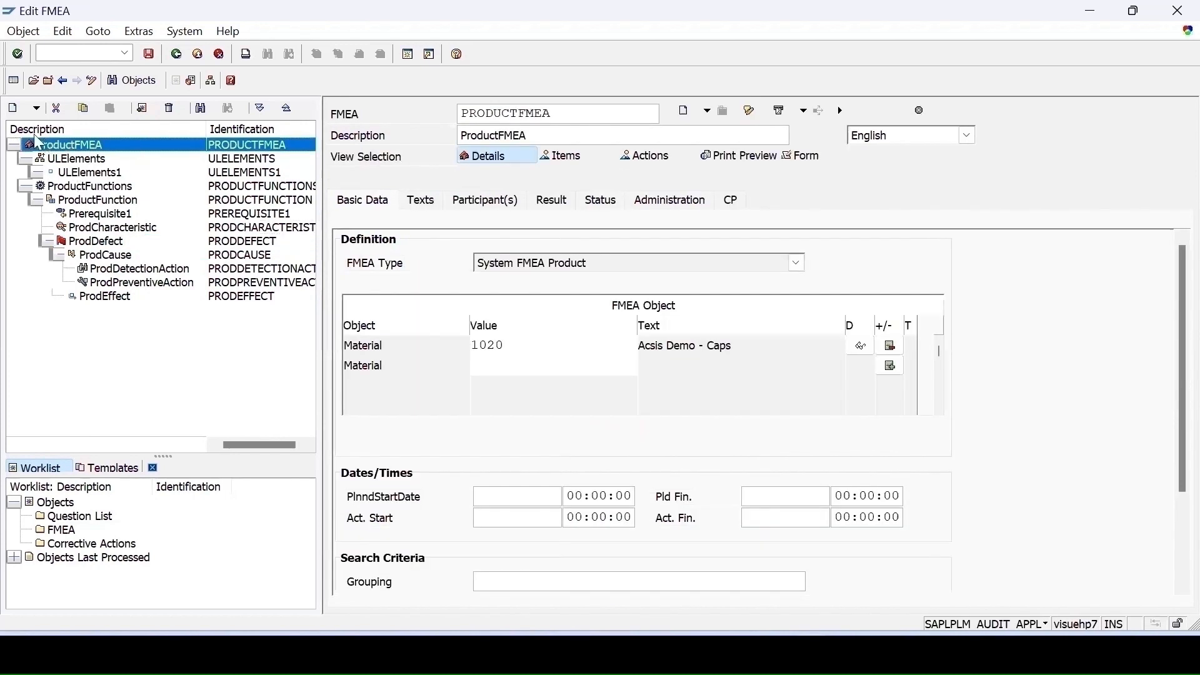
left_click(551, 201)
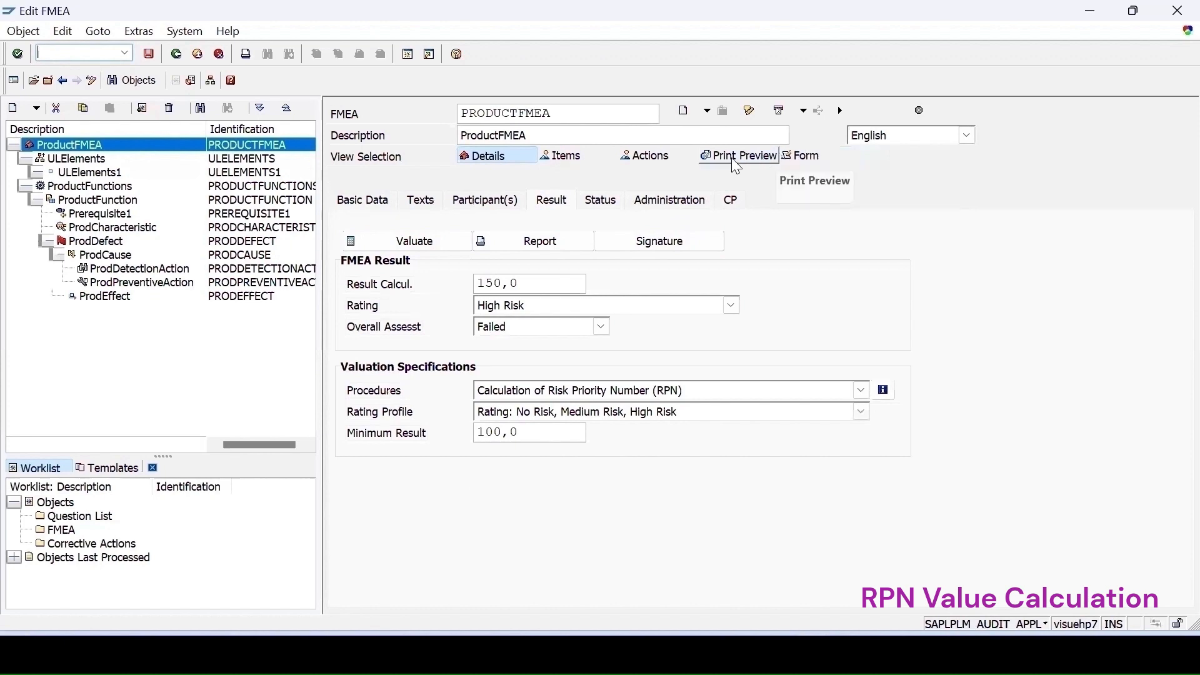
- Examine the FMEA's item list valuation columns and its FMEA form
left_click(560, 158)
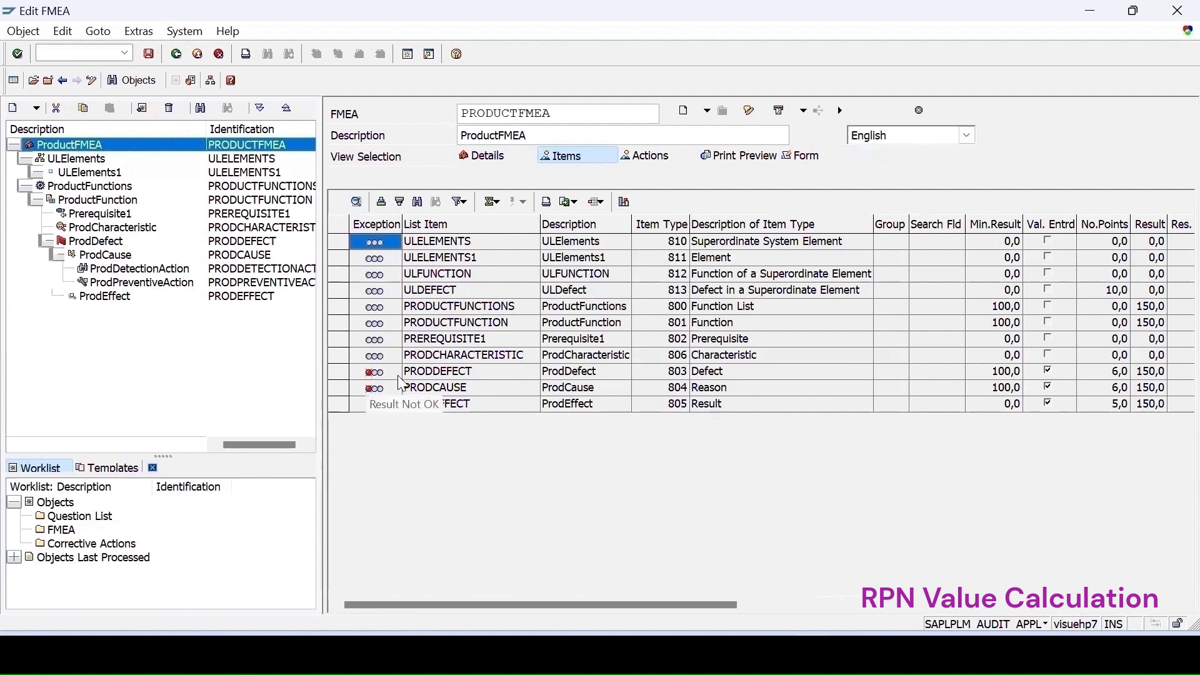
left_click(335, 372)
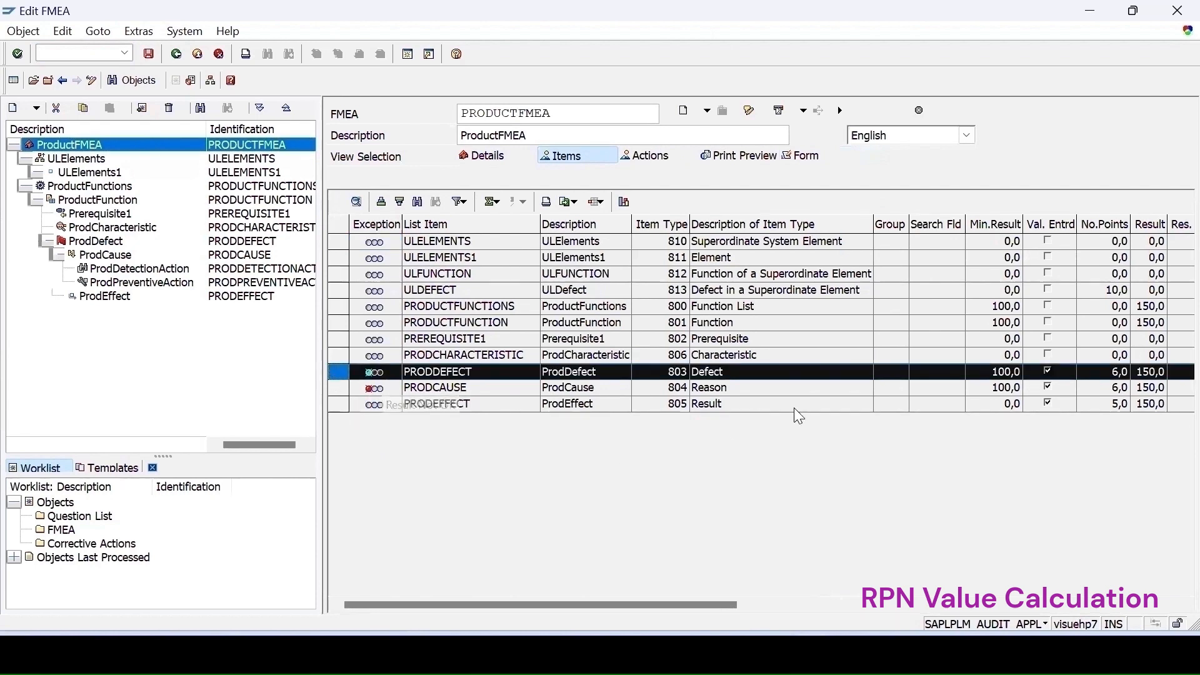
left_click(1048, 371)
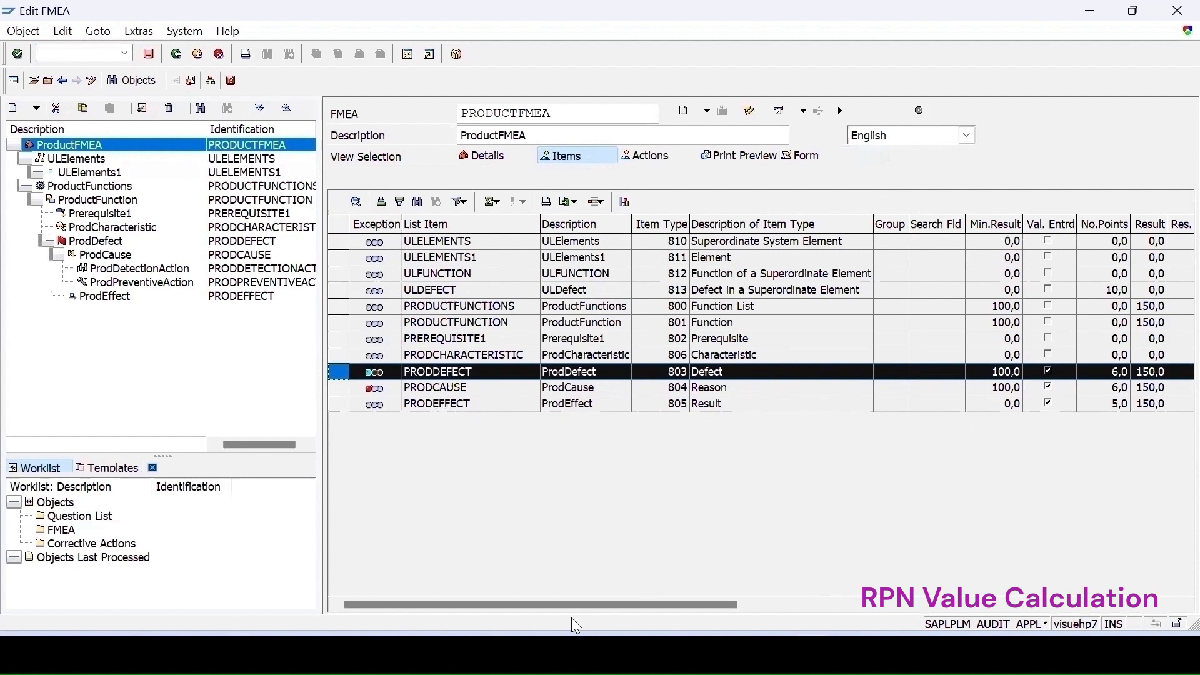
left_click_drag(648, 602, 844, 603)
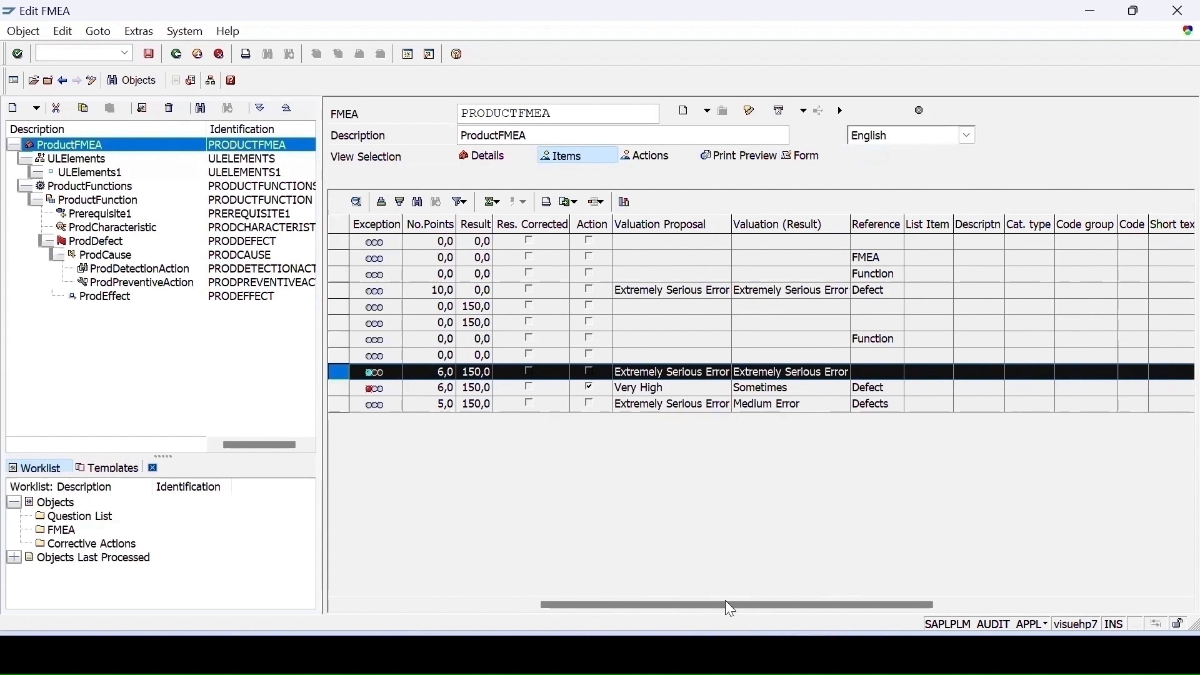
left_click_drag(725, 603, 970, 604)
left_click(807, 157)
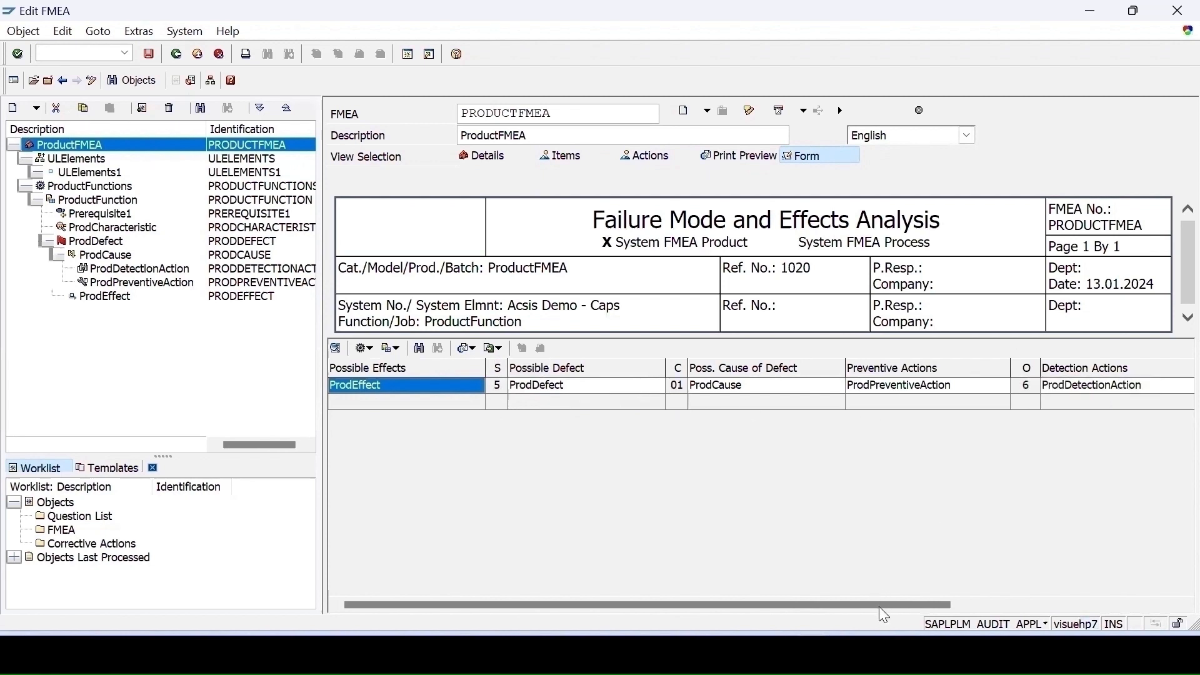
left_click_drag(879, 606, 1090, 568)
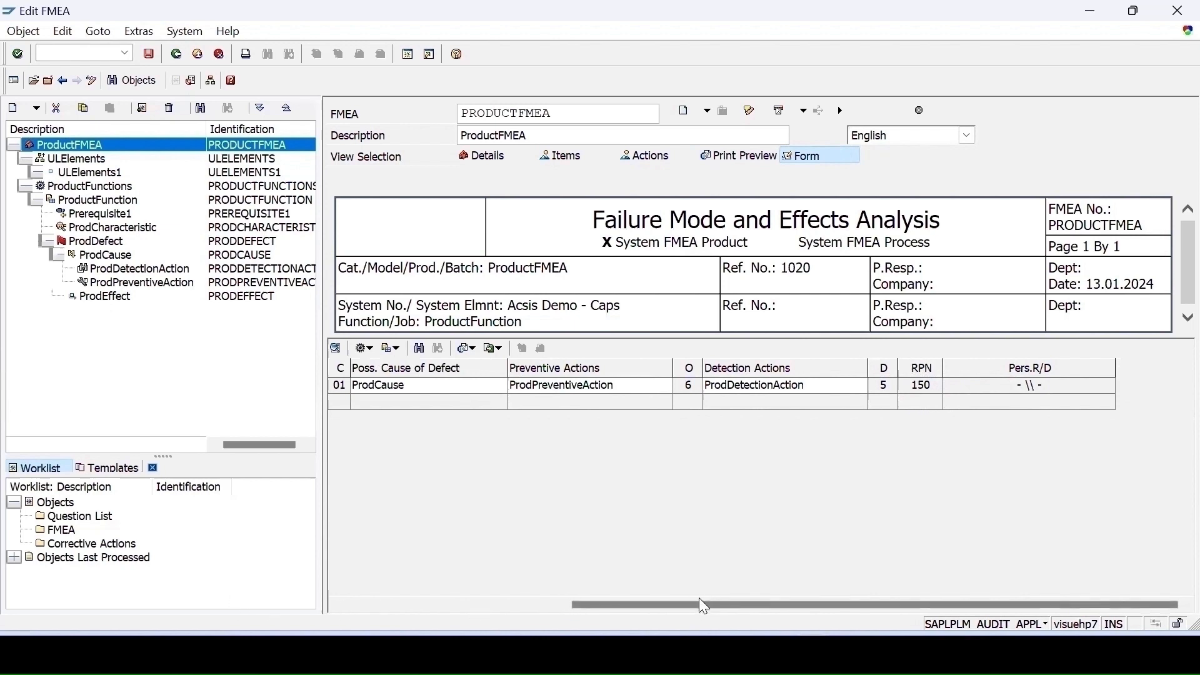
left_click_drag(655, 606, 404, 600)
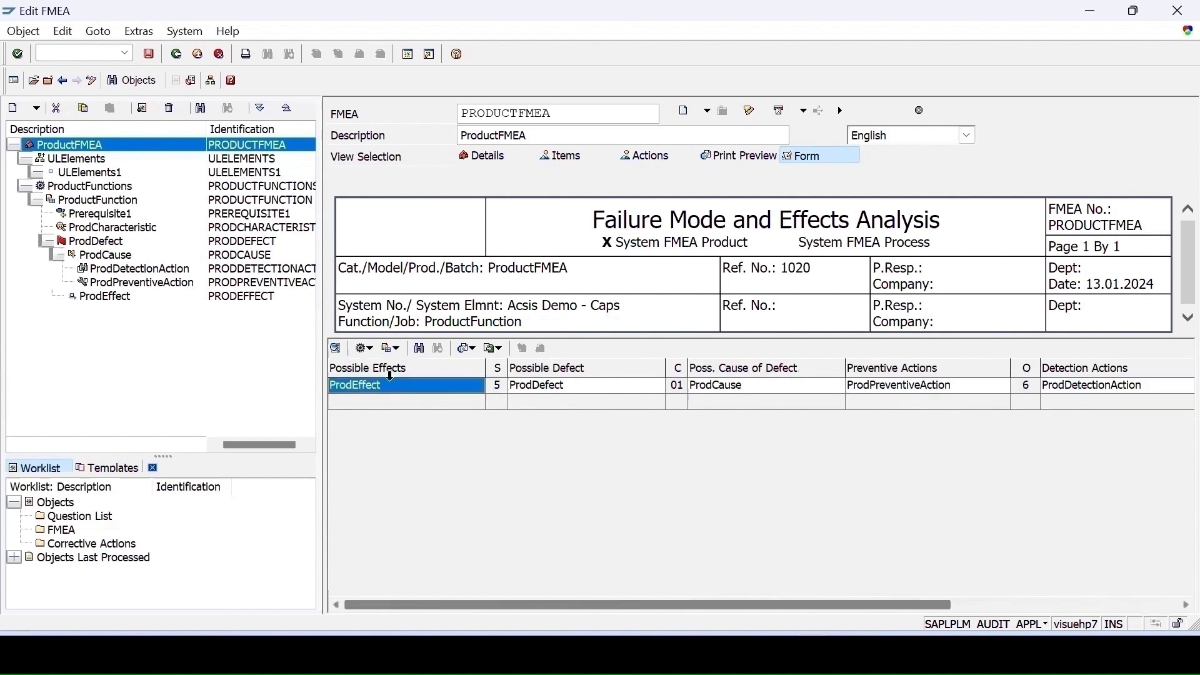
- Change the effect's severity to 4 Medium Error
left_click(91, 296)
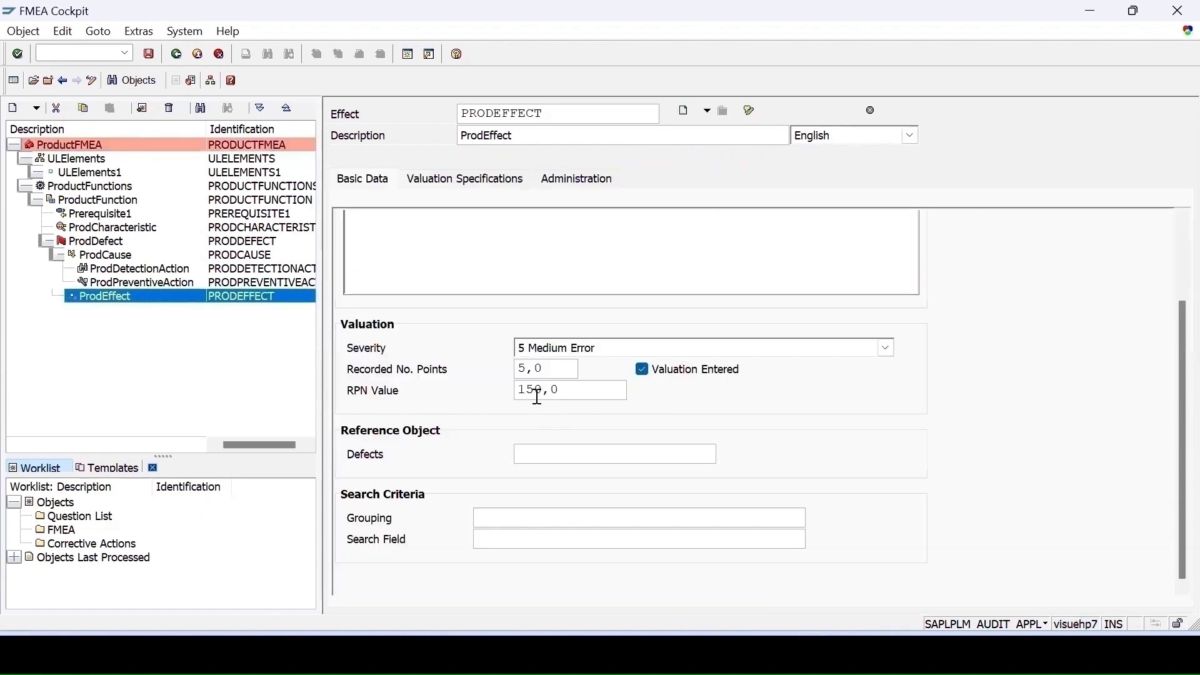
left_click(596, 352)
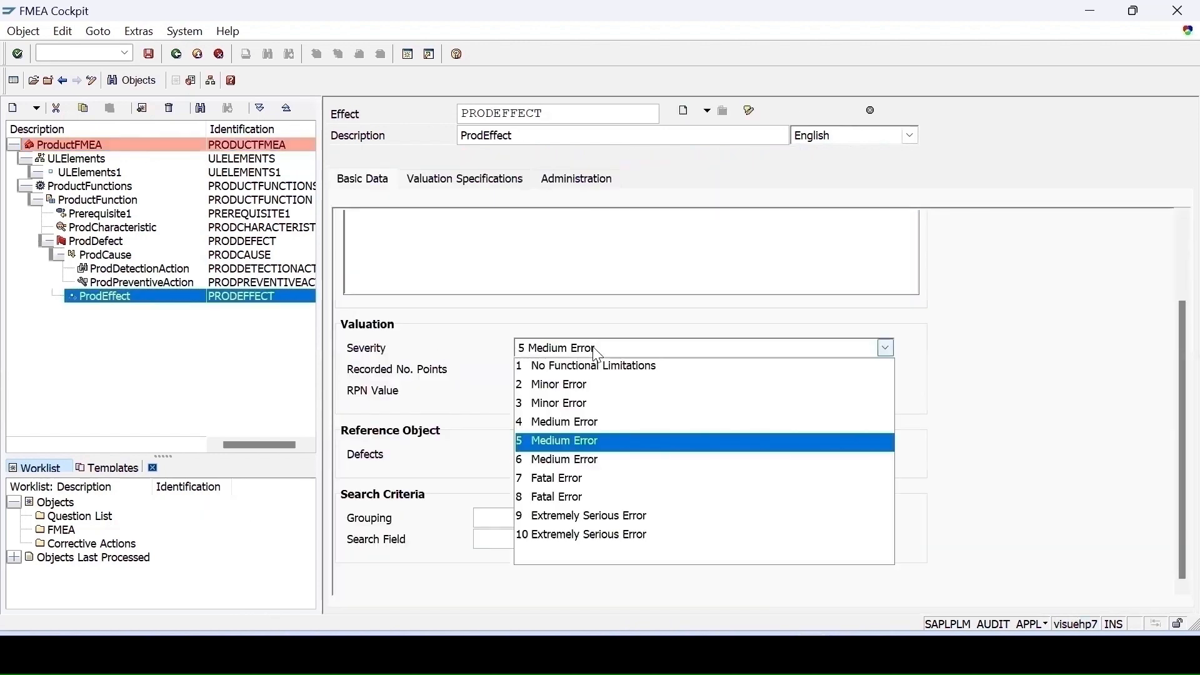
left_click(553, 423)
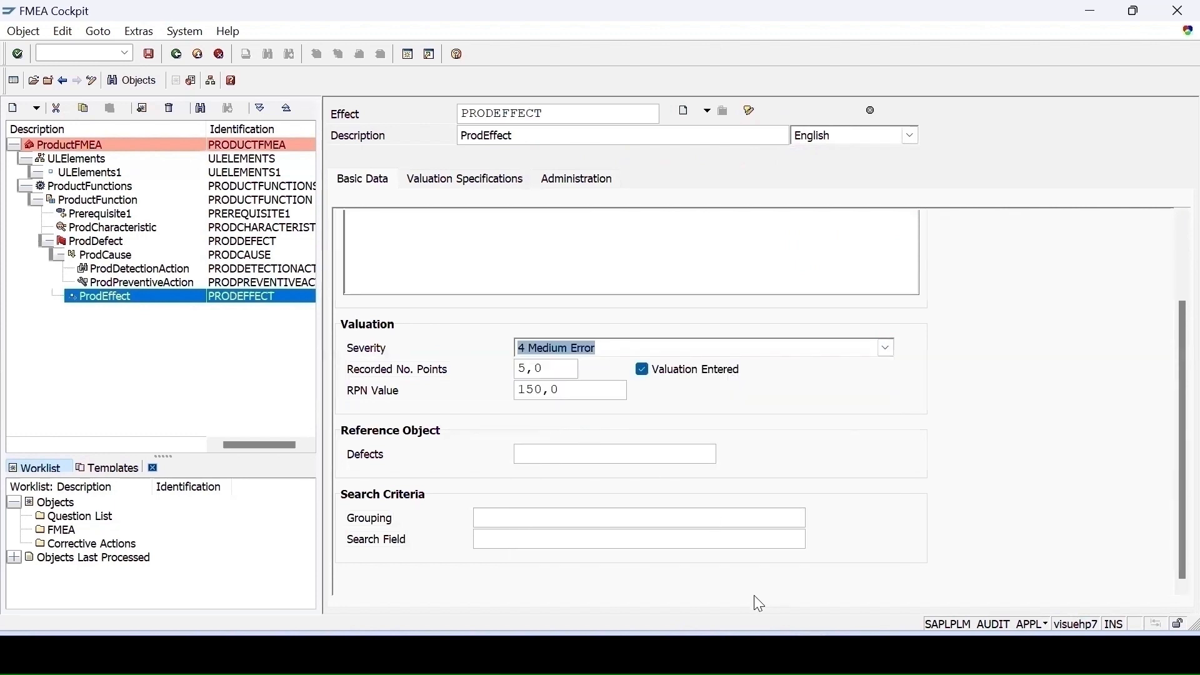
key("Return")
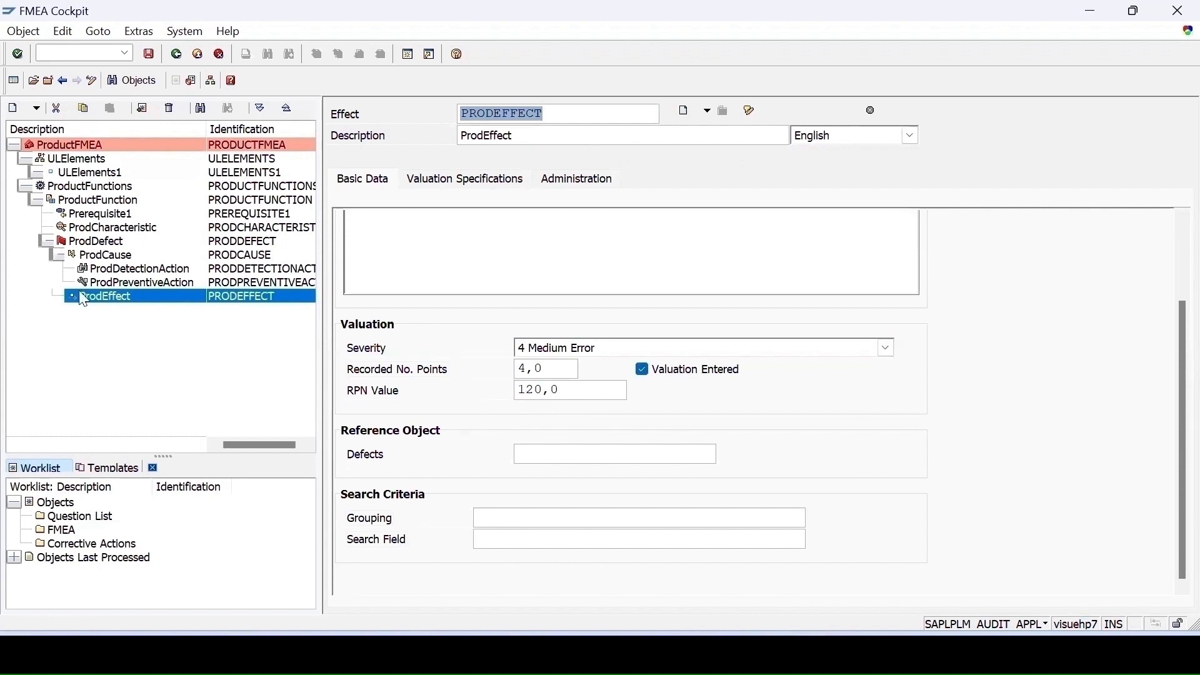
- Set the FMEA's calculated result to 100
left_click(75, 149)
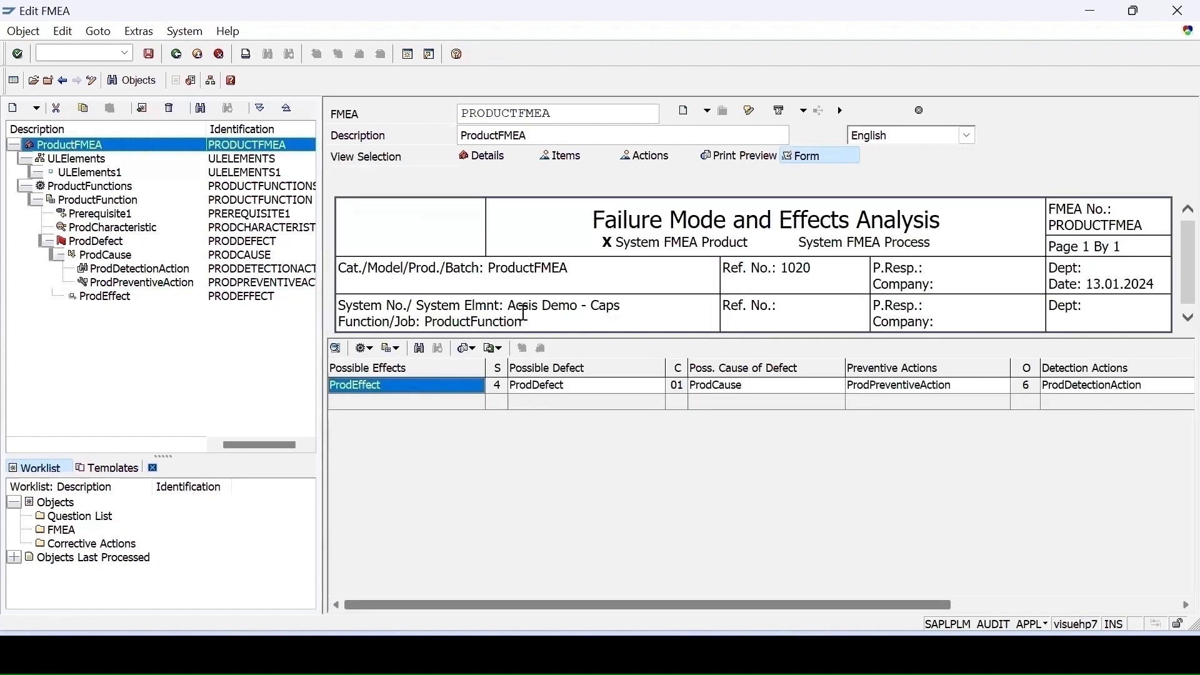
left_click(498, 162)
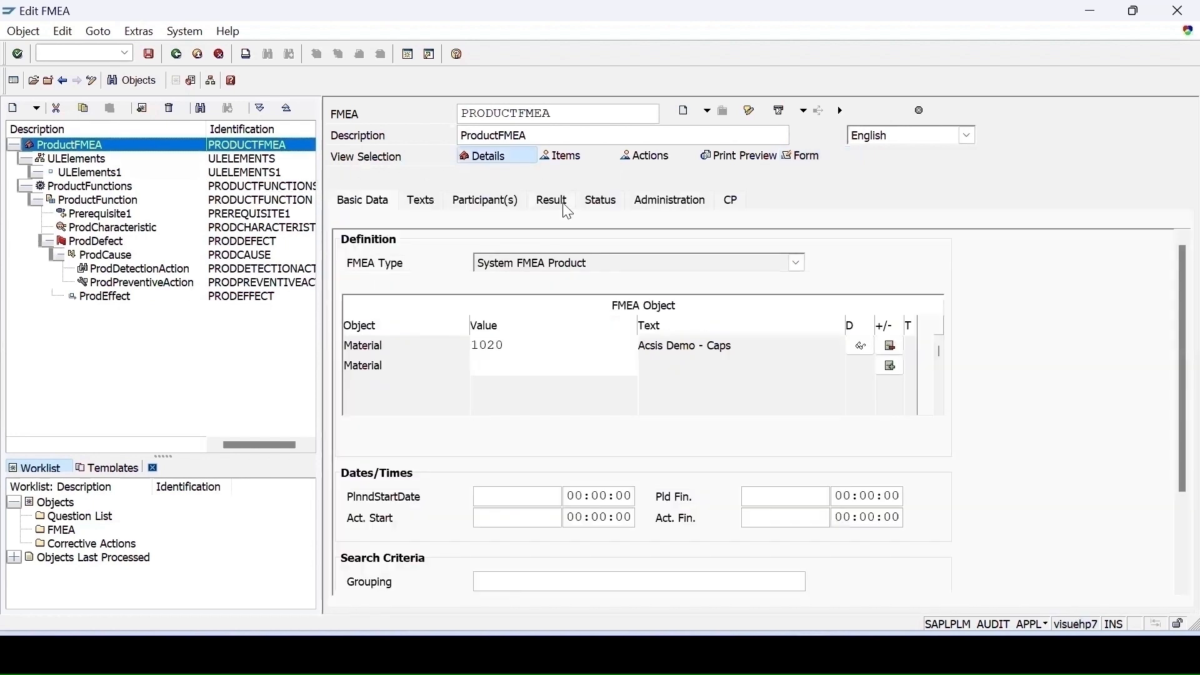
left_click(556, 201)
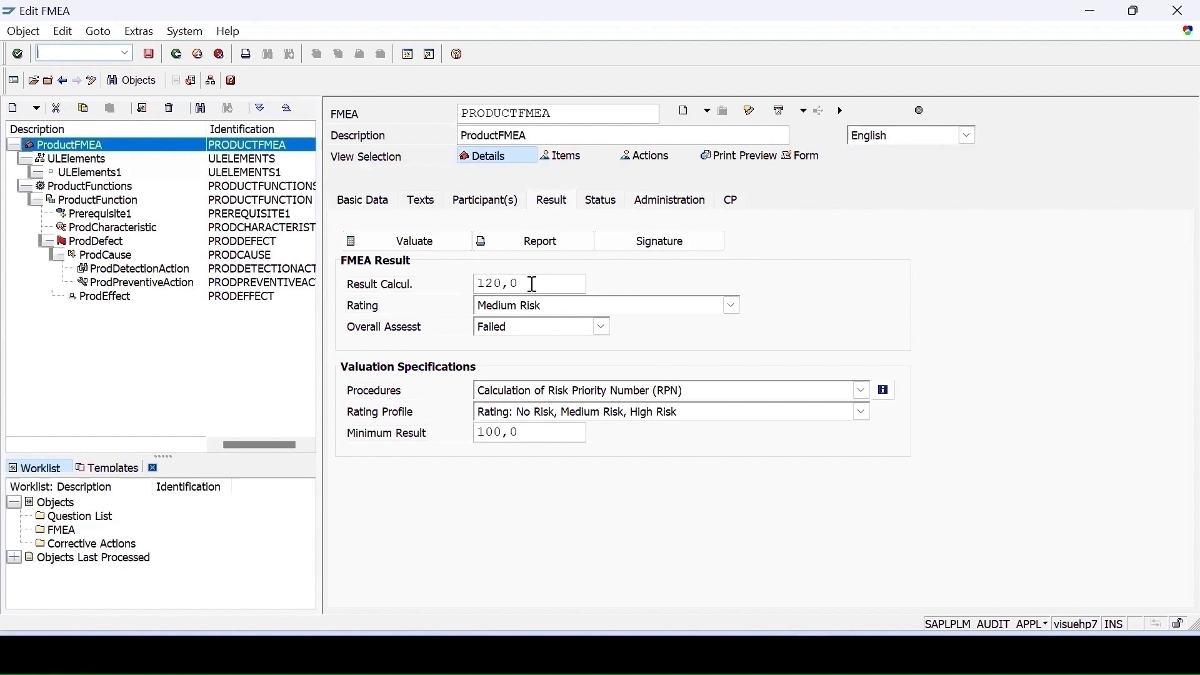
key("shift+Home")
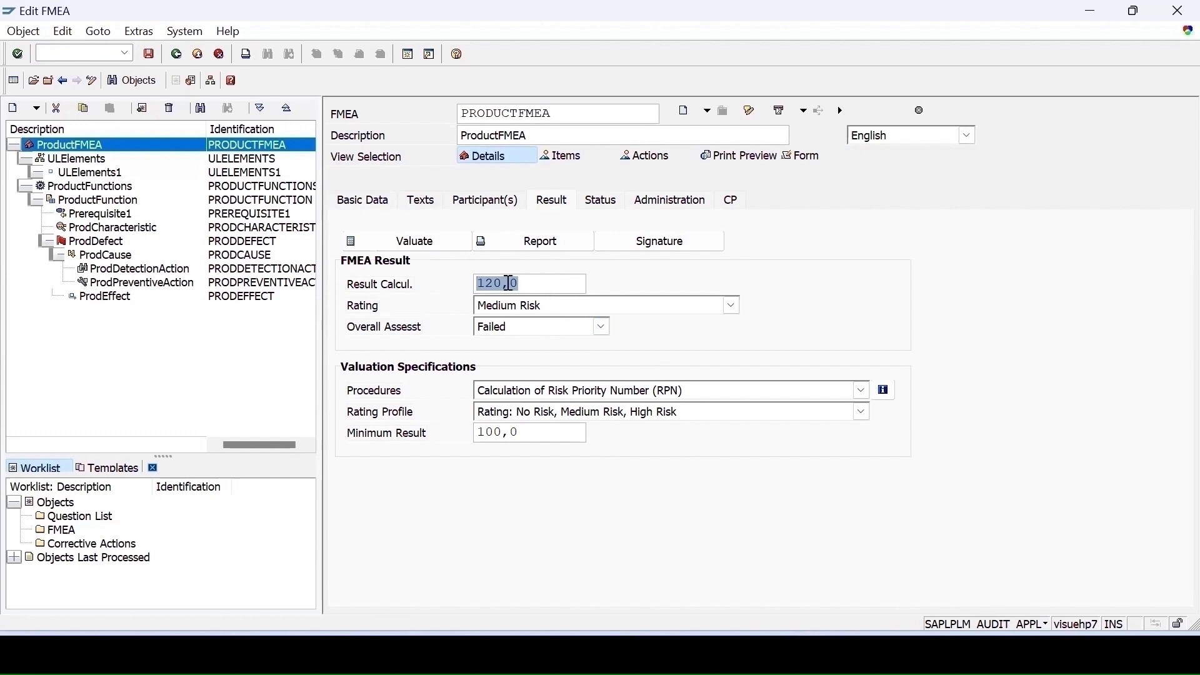
type("10")
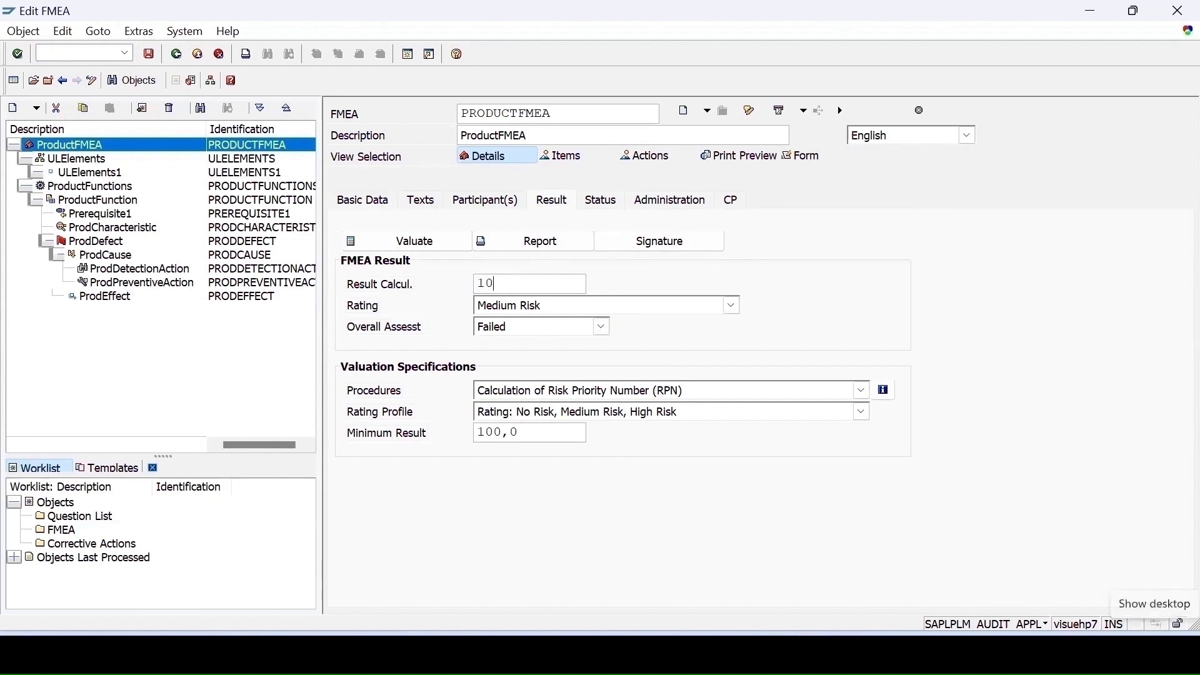
type("0")
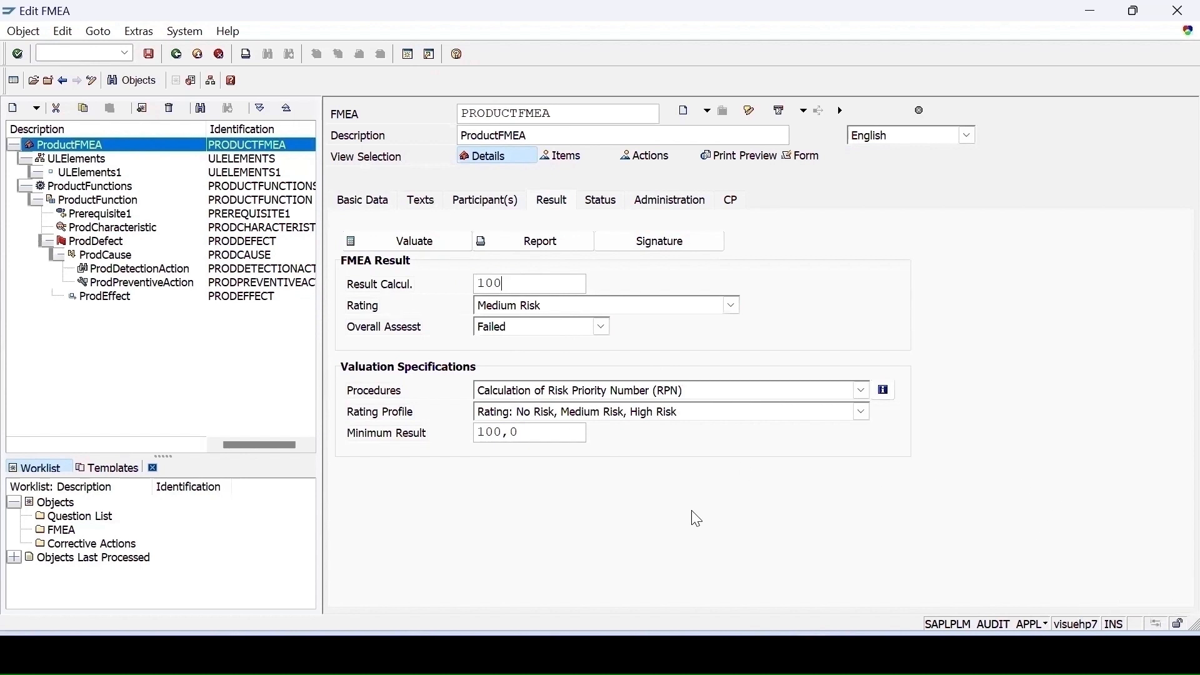
key("Return")
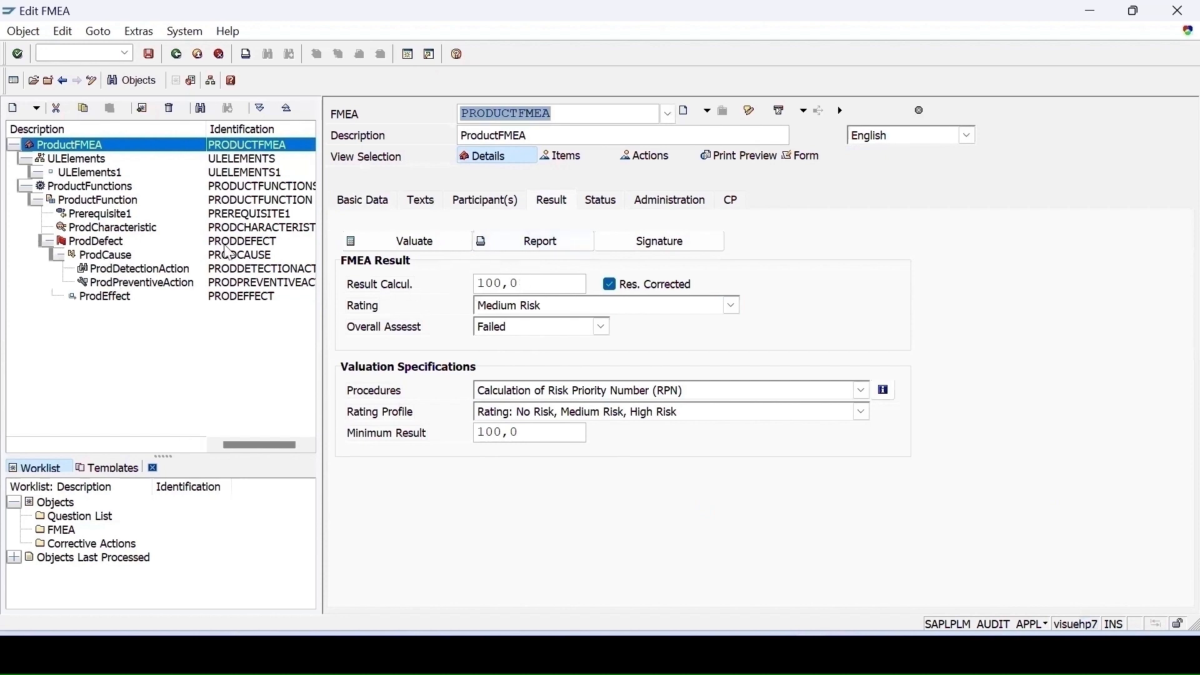
- Set the FMEA's calculated result to 105
left_click(551, 200)
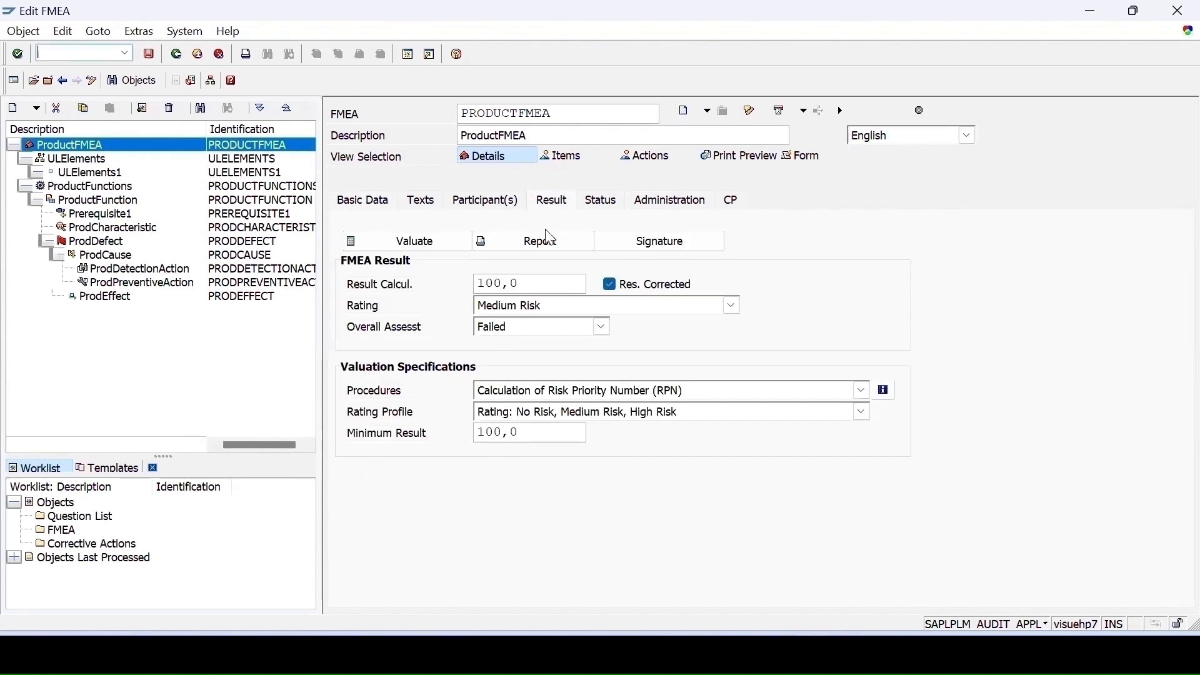
double_click(502, 284)
type("105")
left_click_drag(478, 433, 505, 445)
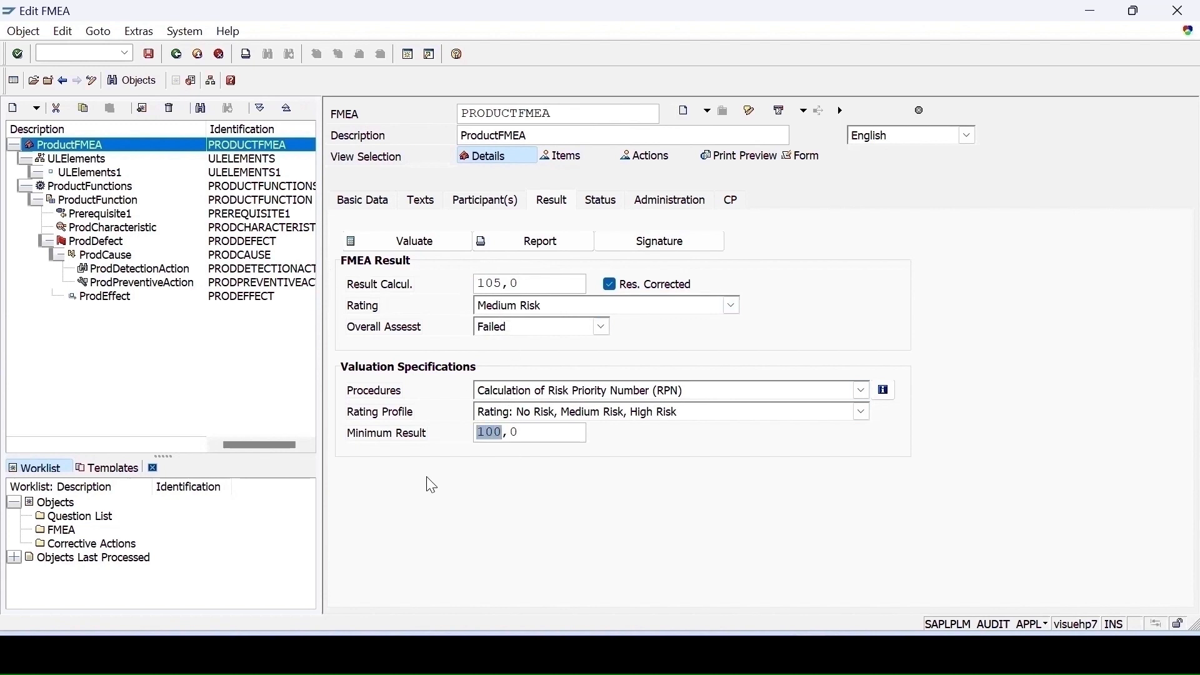
left_click(460, 445)
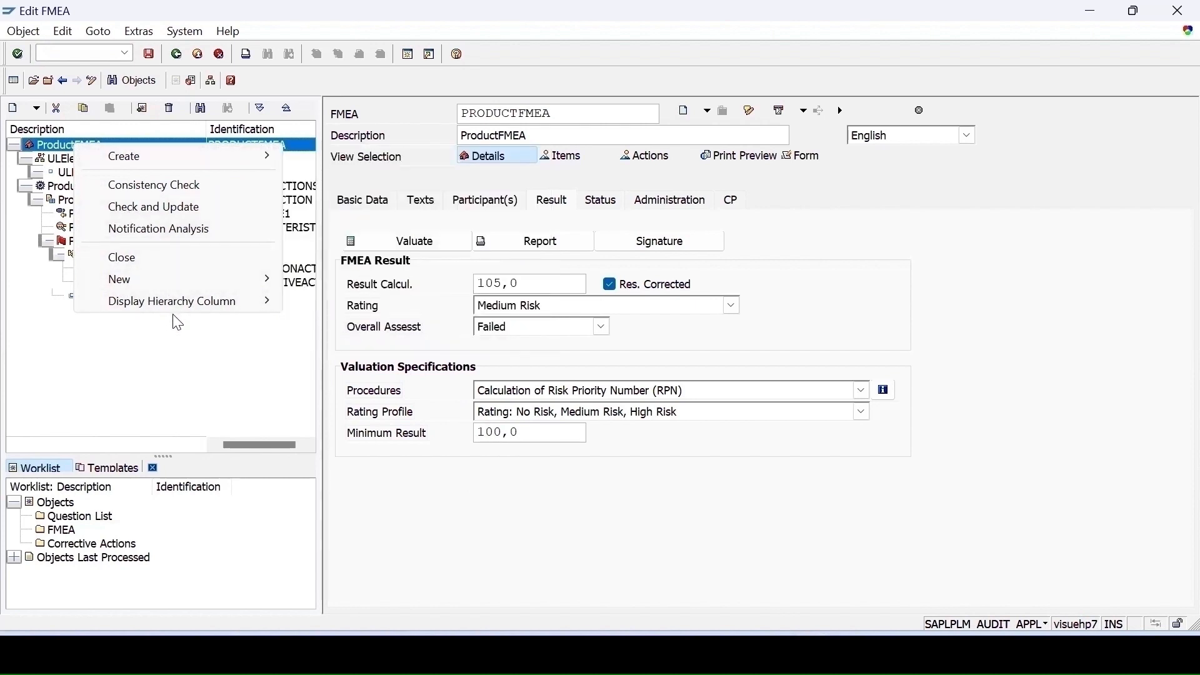
- Open the FMEA's administration data and start creating an attachment
left_click(670, 200)
left_click(707, 112)
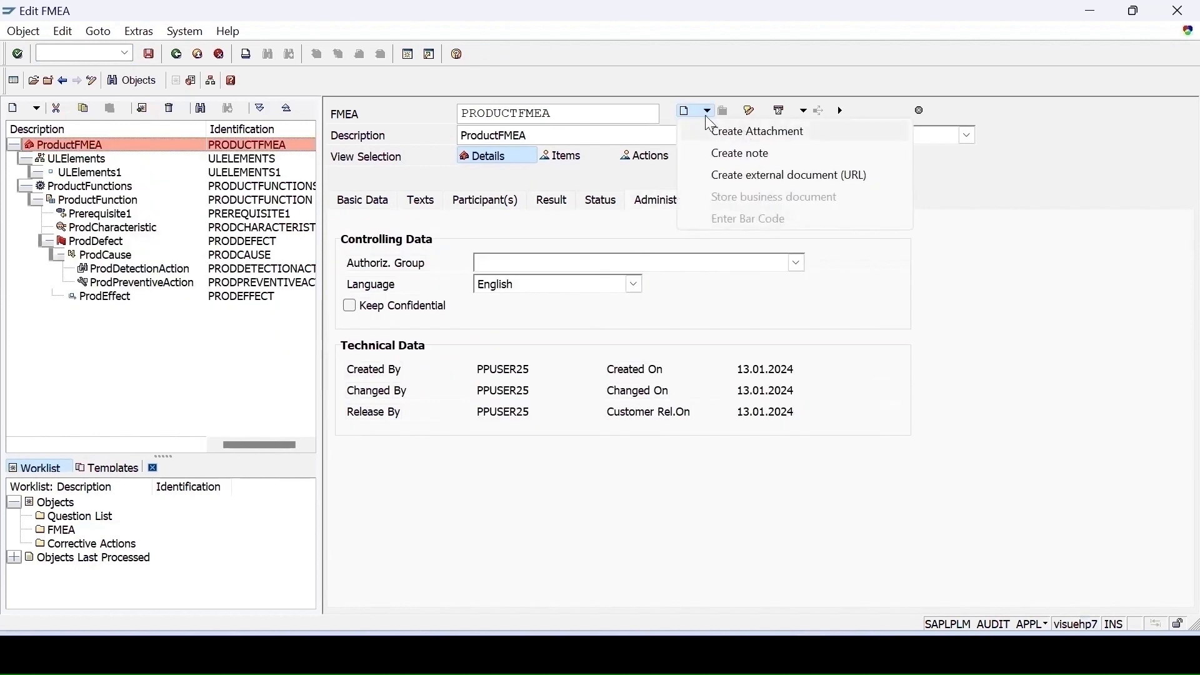
left_click(707, 111)
left_click(707, 112)
left_click(718, 133)
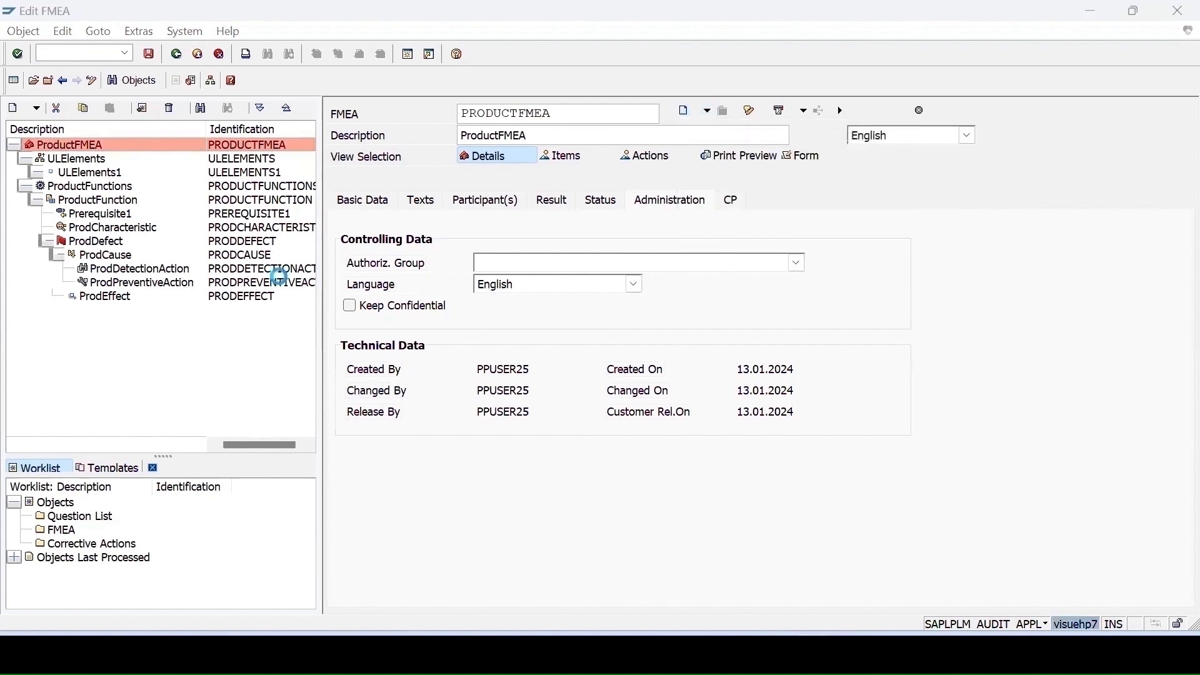